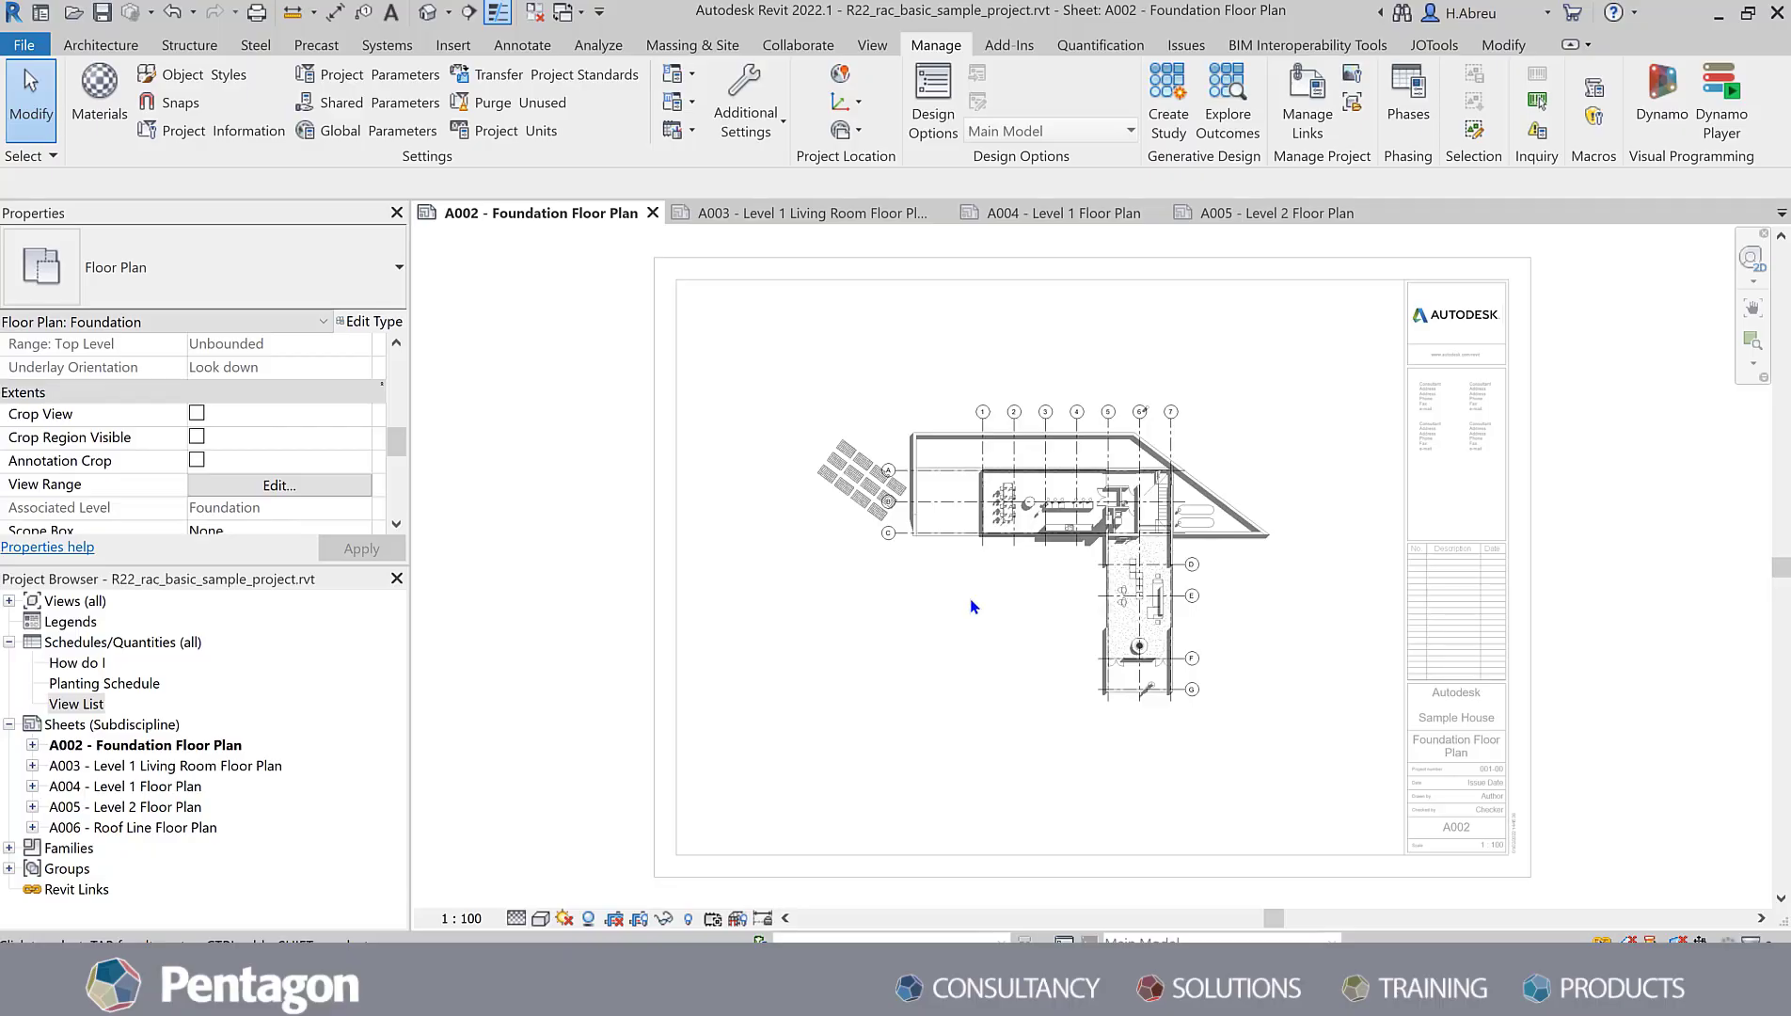
# Step: Turn on Thin Lines and set the A002 foundation plan's detail level to Coarse
pyautogui.click(999, 599)
pyautogui.click(587, 917)
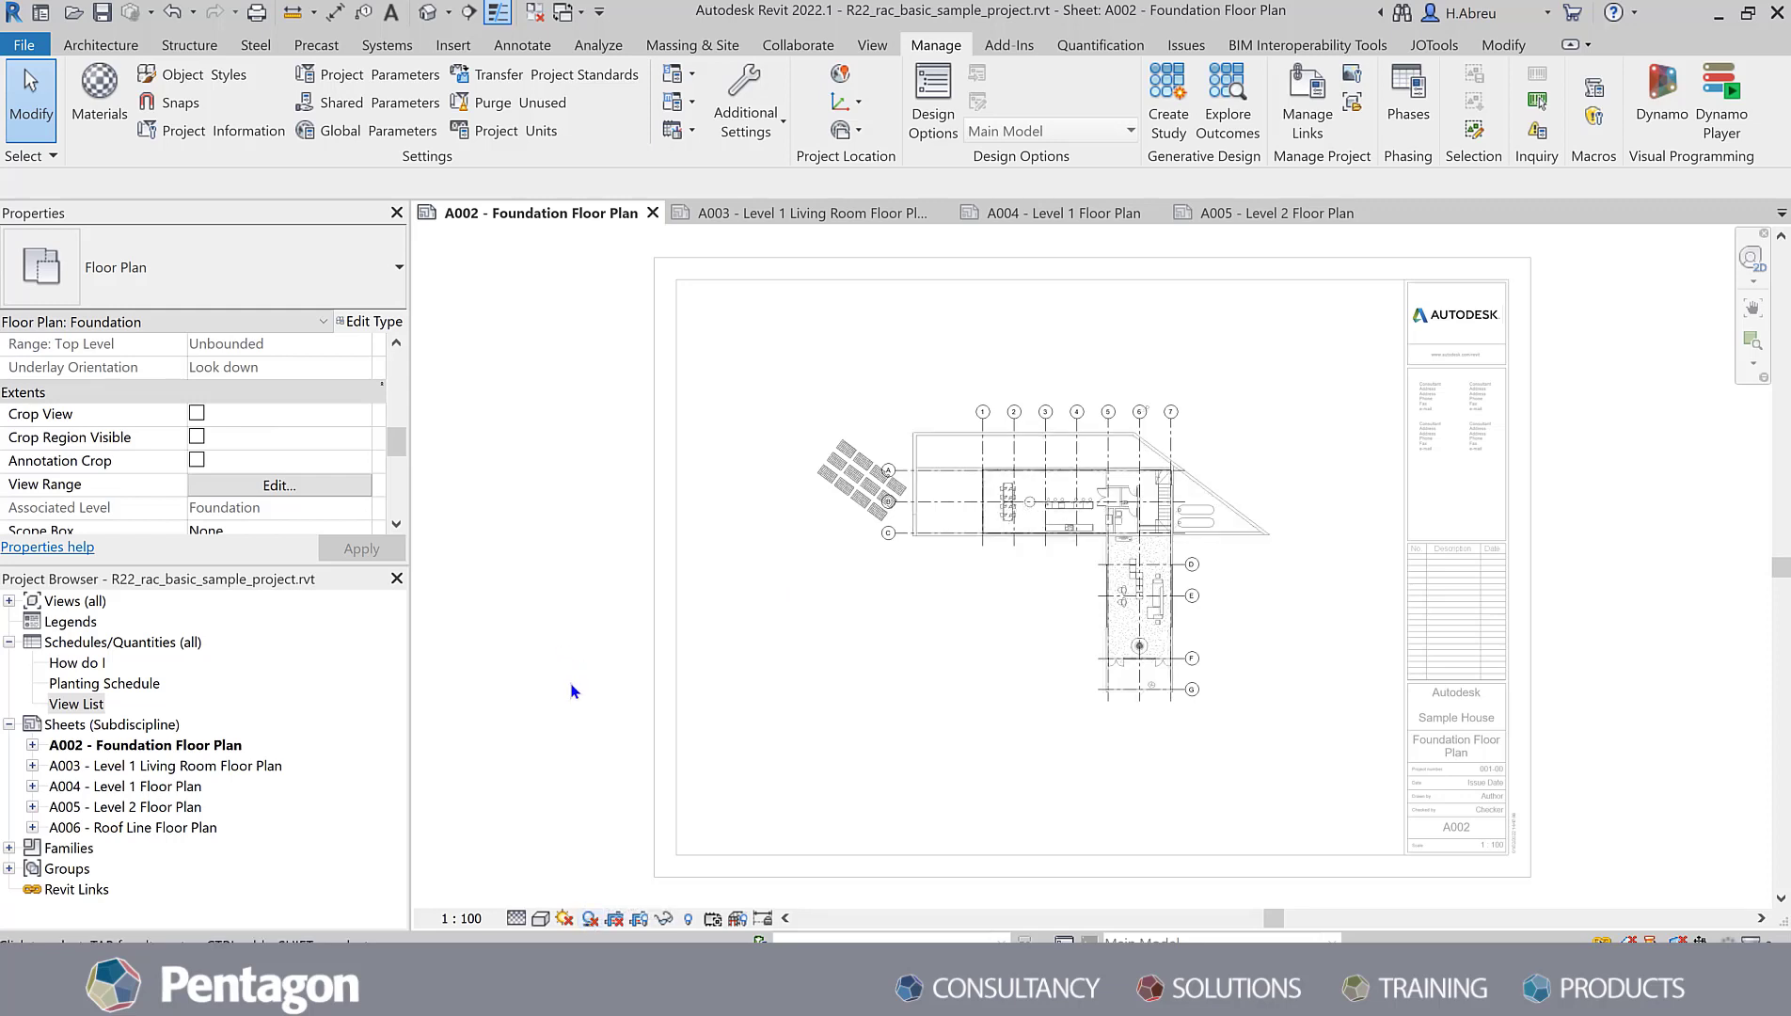
pyautogui.click(515, 917)
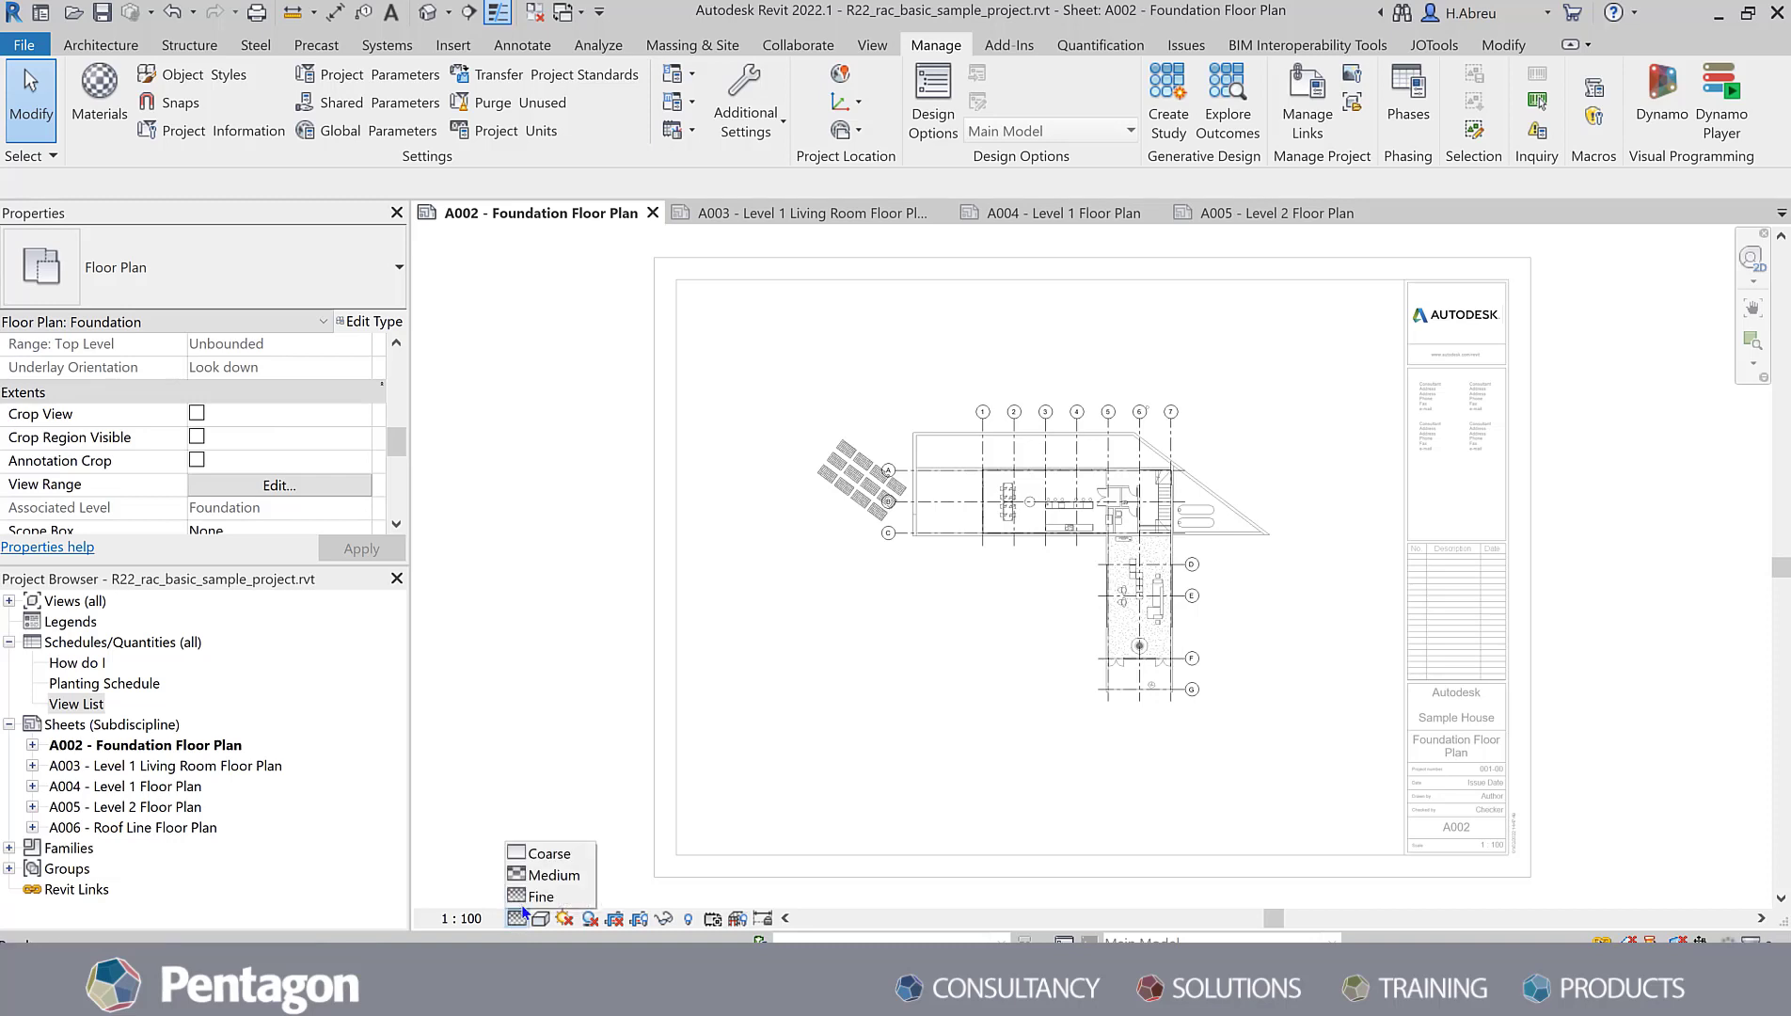
pyautogui.click(539, 853)
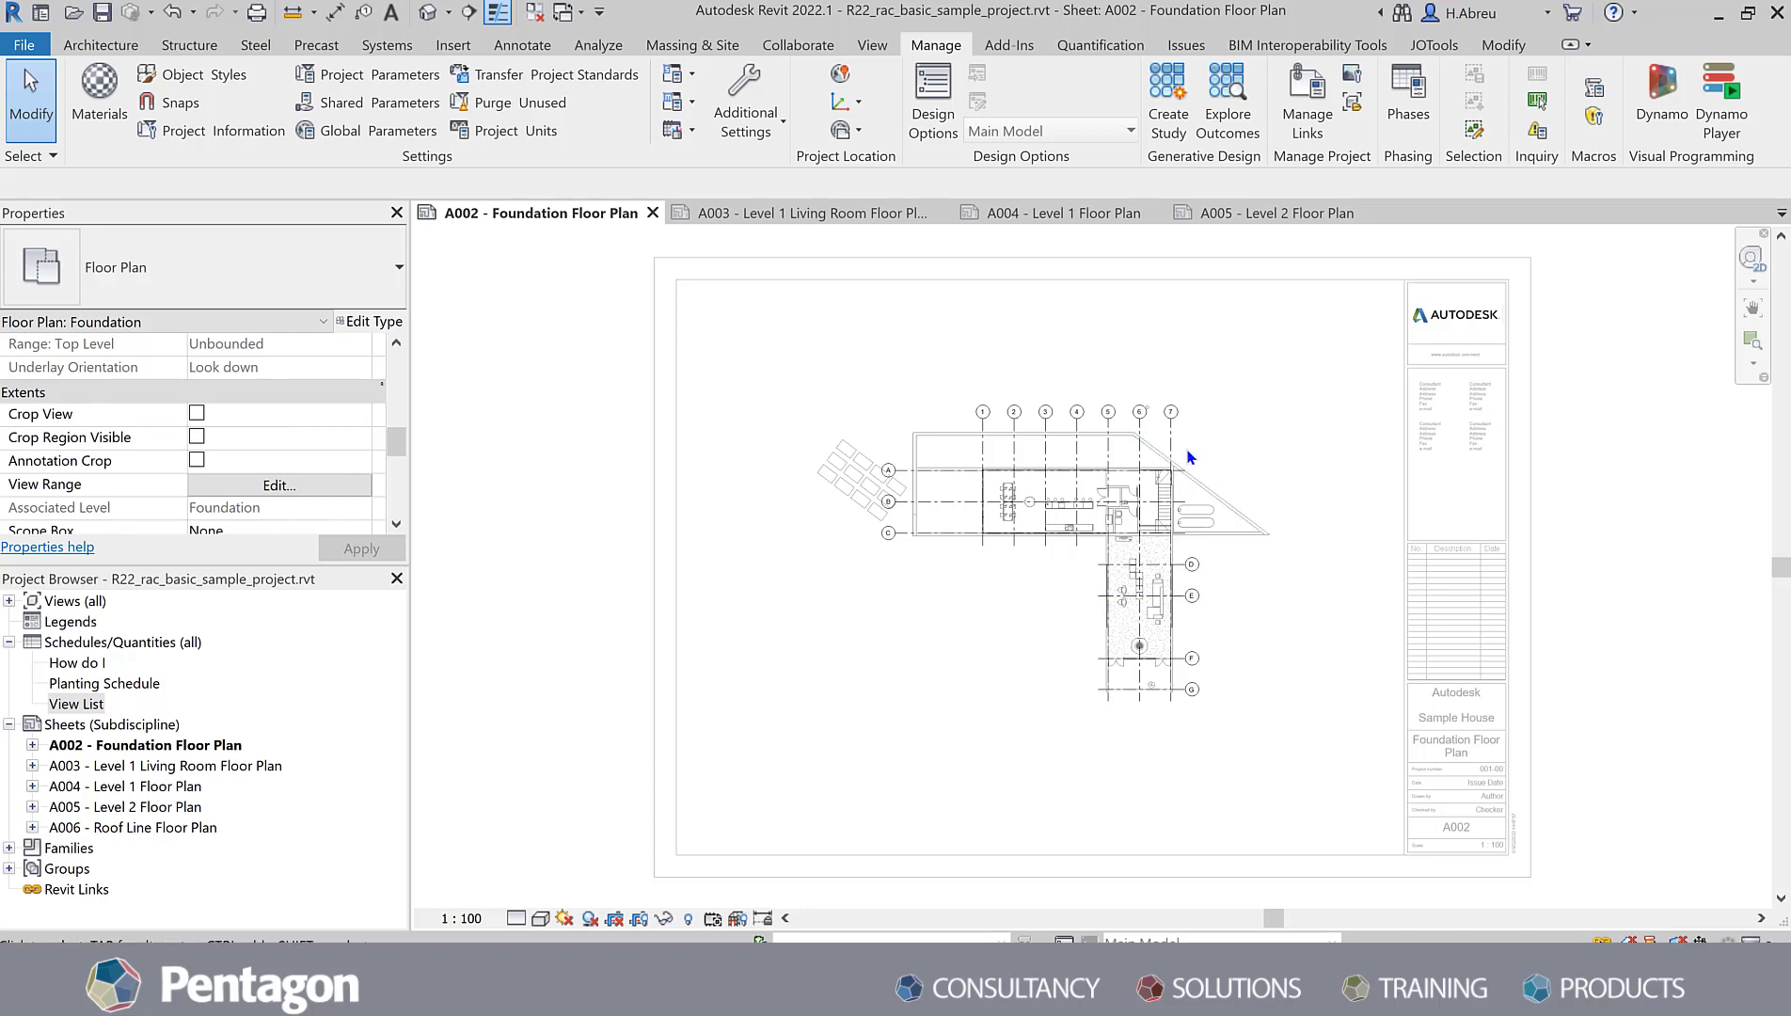
pyautogui.scroll(3, 1188, 452)
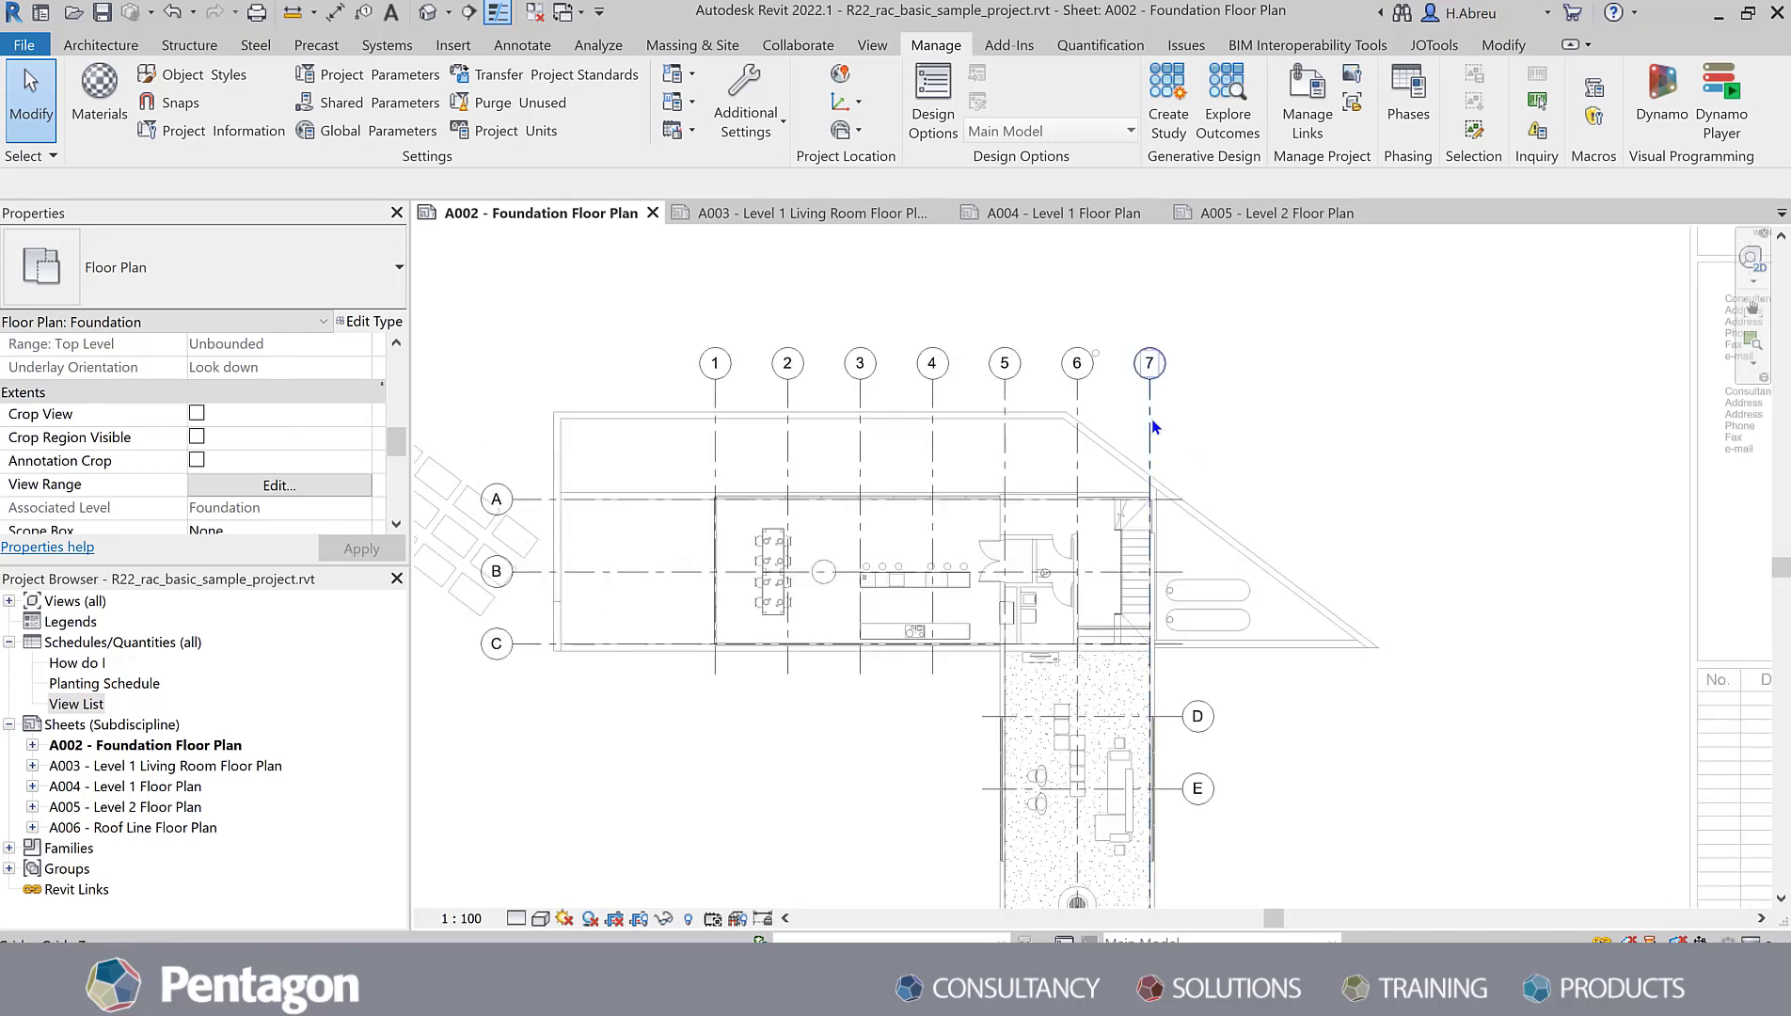
pyautogui.click(1150, 428)
pyautogui.click(1380, 434)
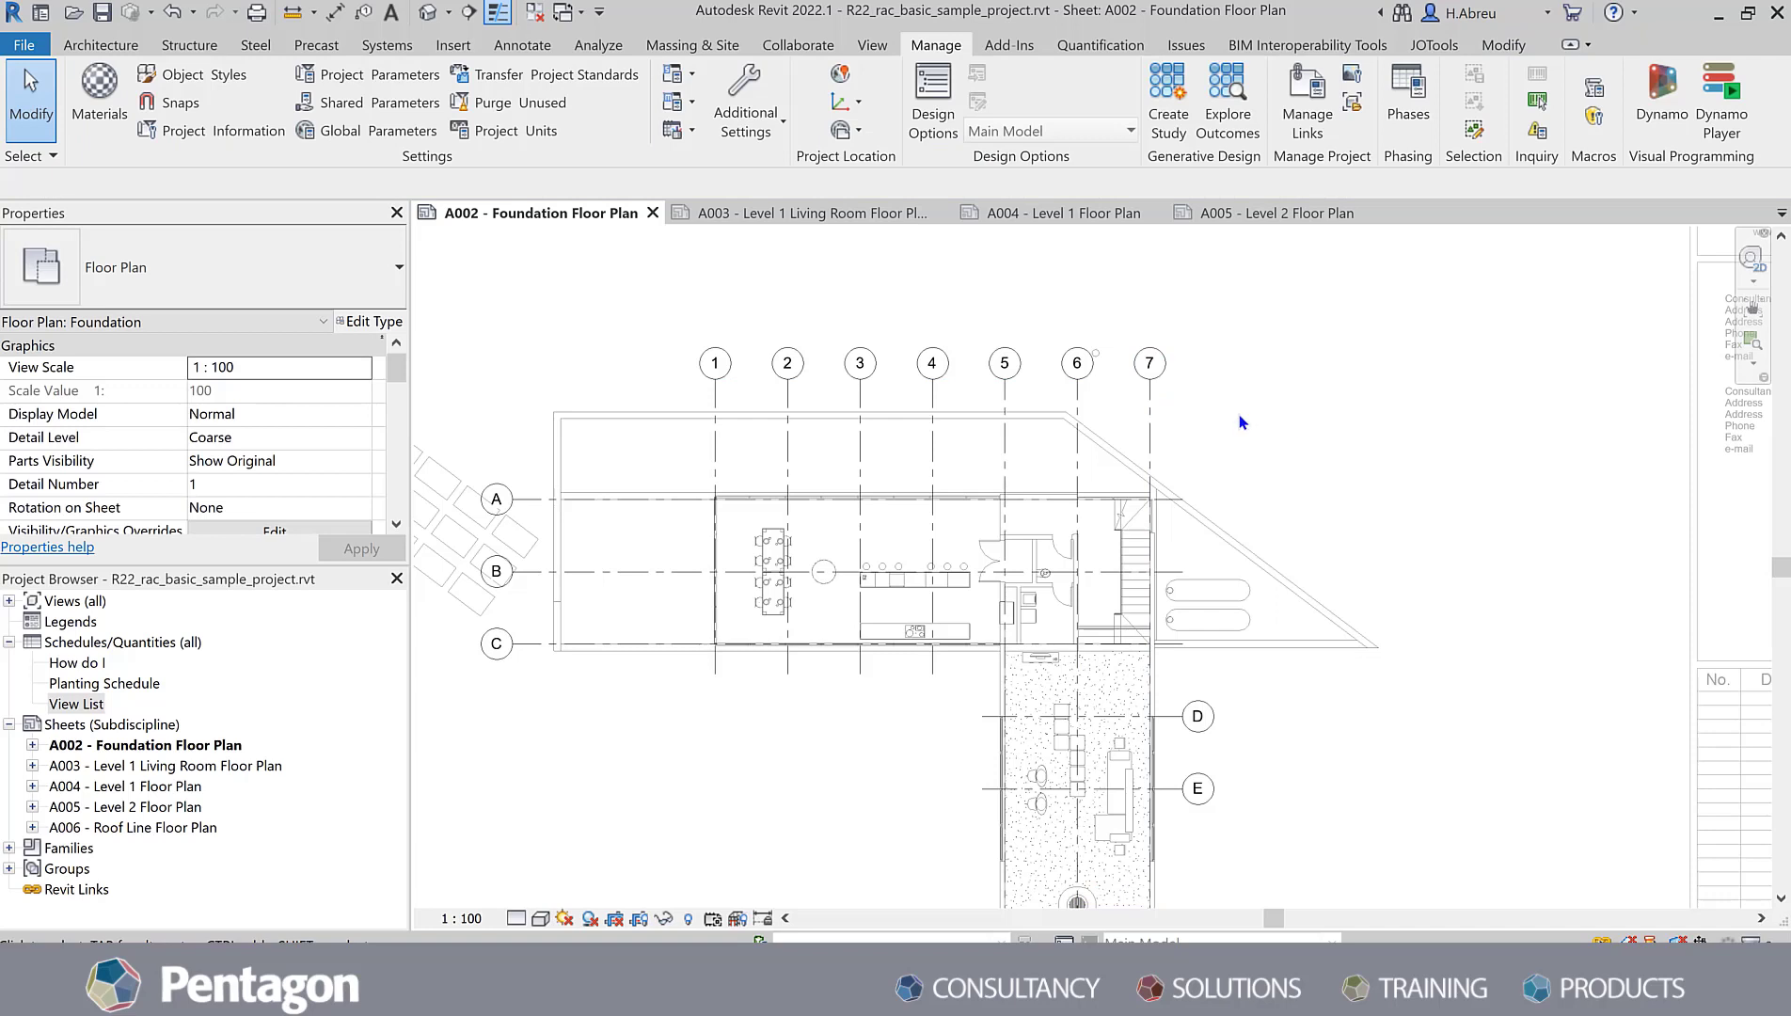
pyautogui.click(1155, 417)
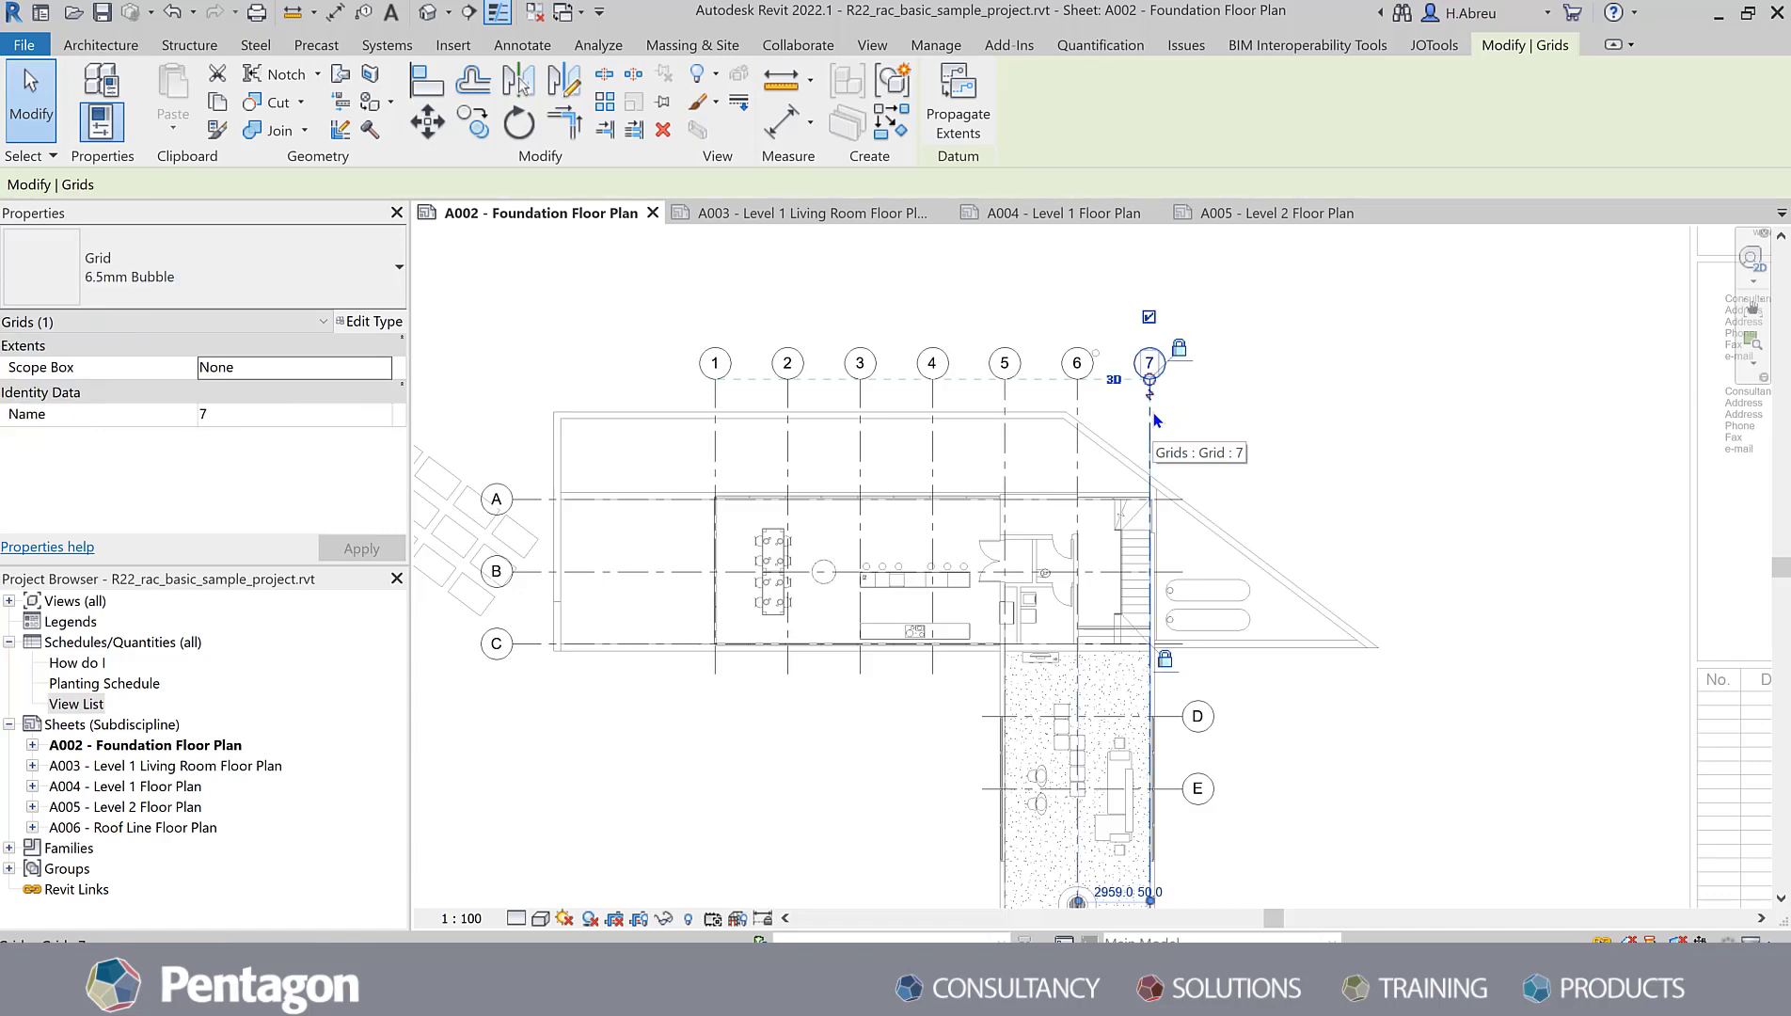
pyautogui.click(362, 321)
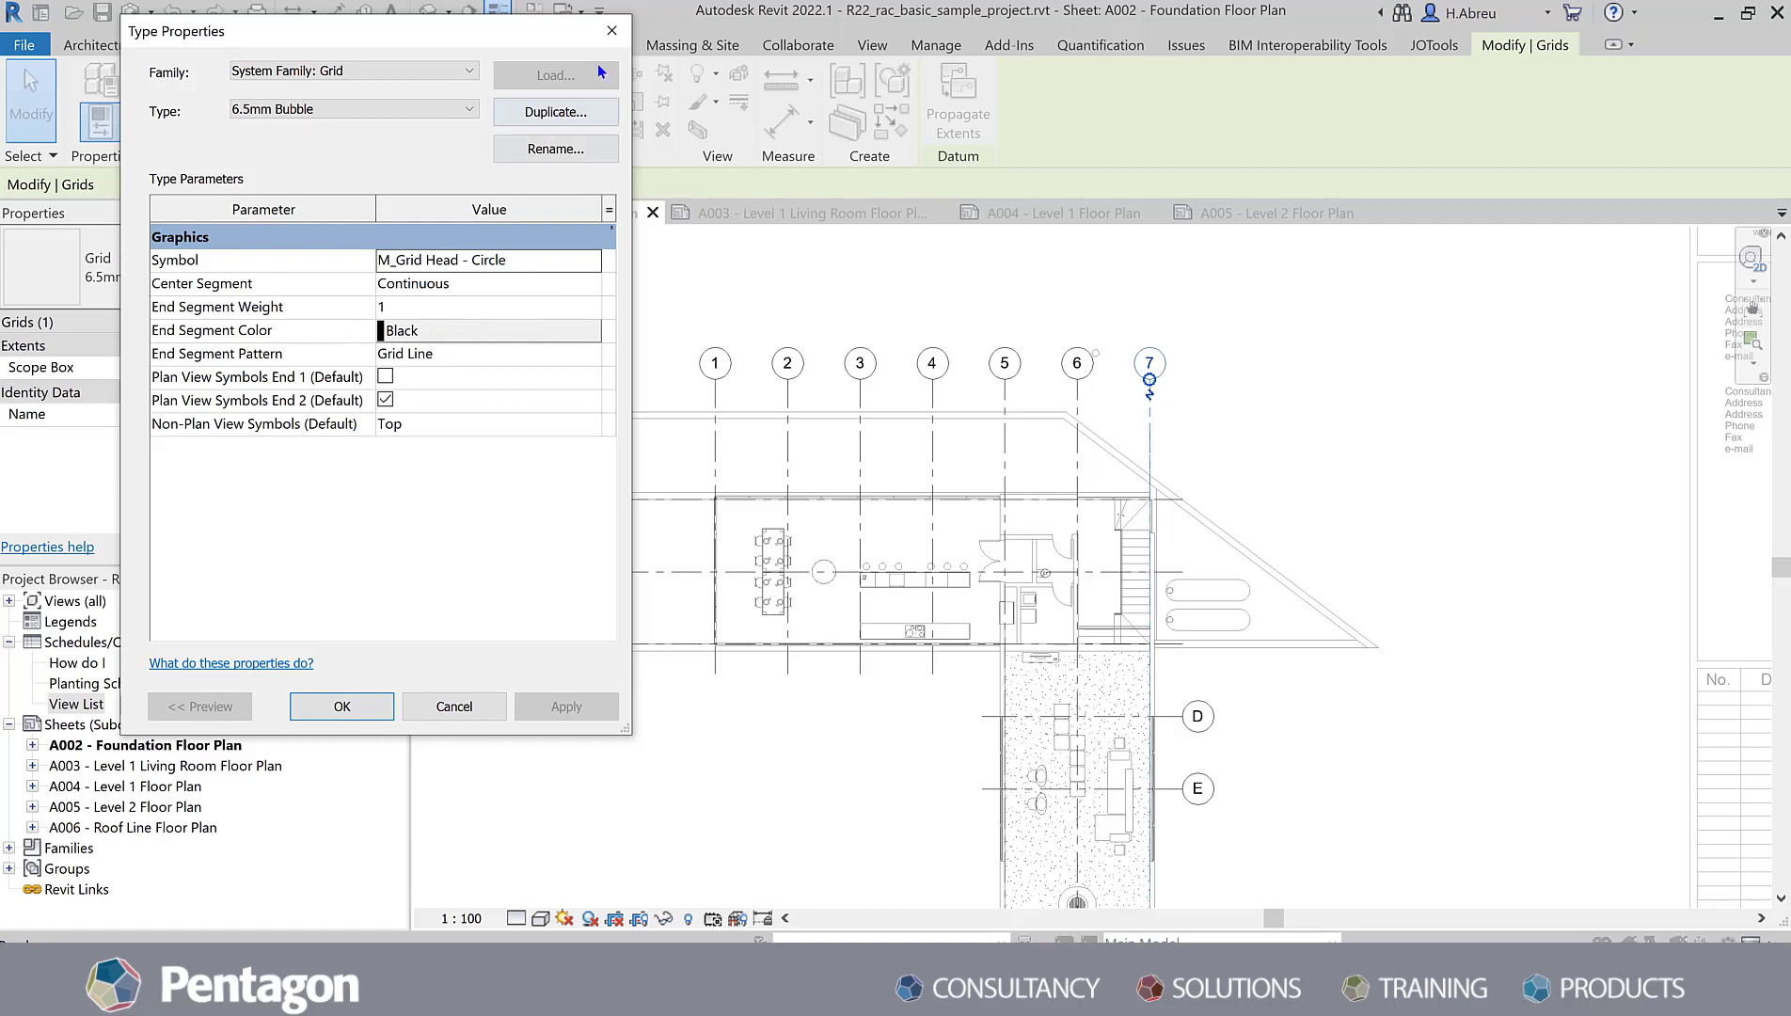
pyautogui.click(613, 34)
pyautogui.click(588, 280)
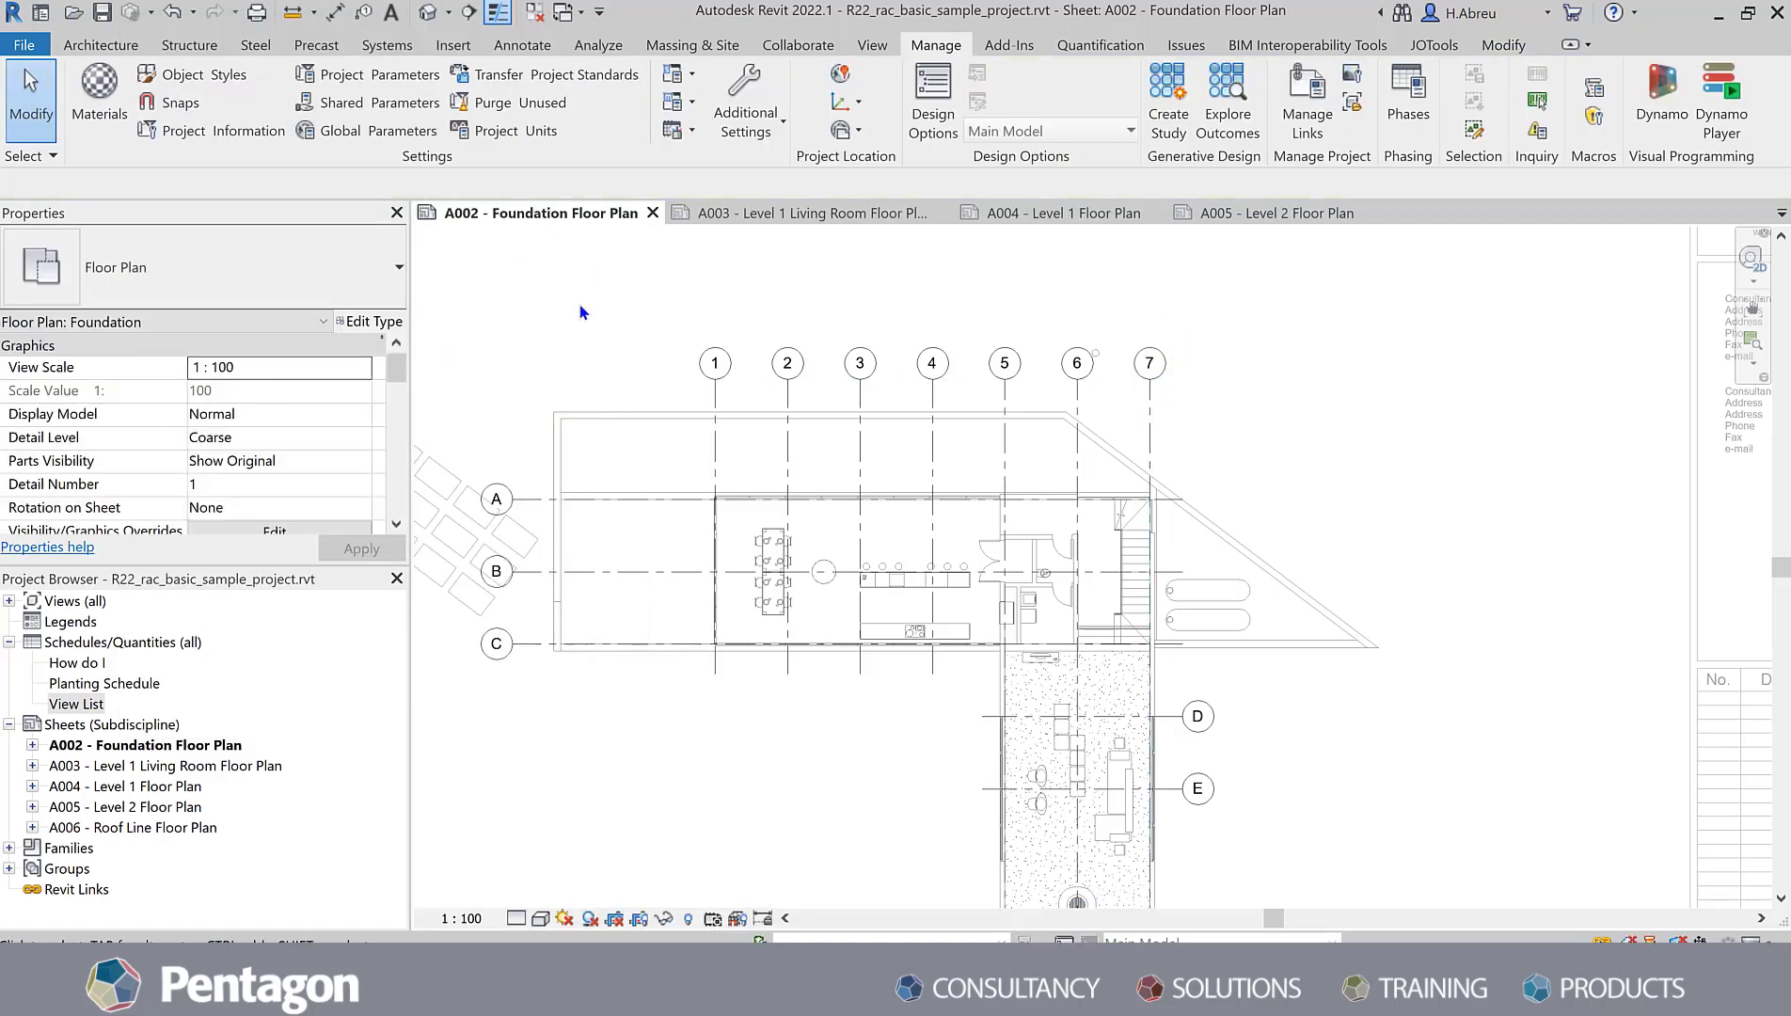
pyautogui.scroll(-2, 635, 560)
pyautogui.moveTo(679, 651); pyautogui.dragTo(908, 598, button='middle')
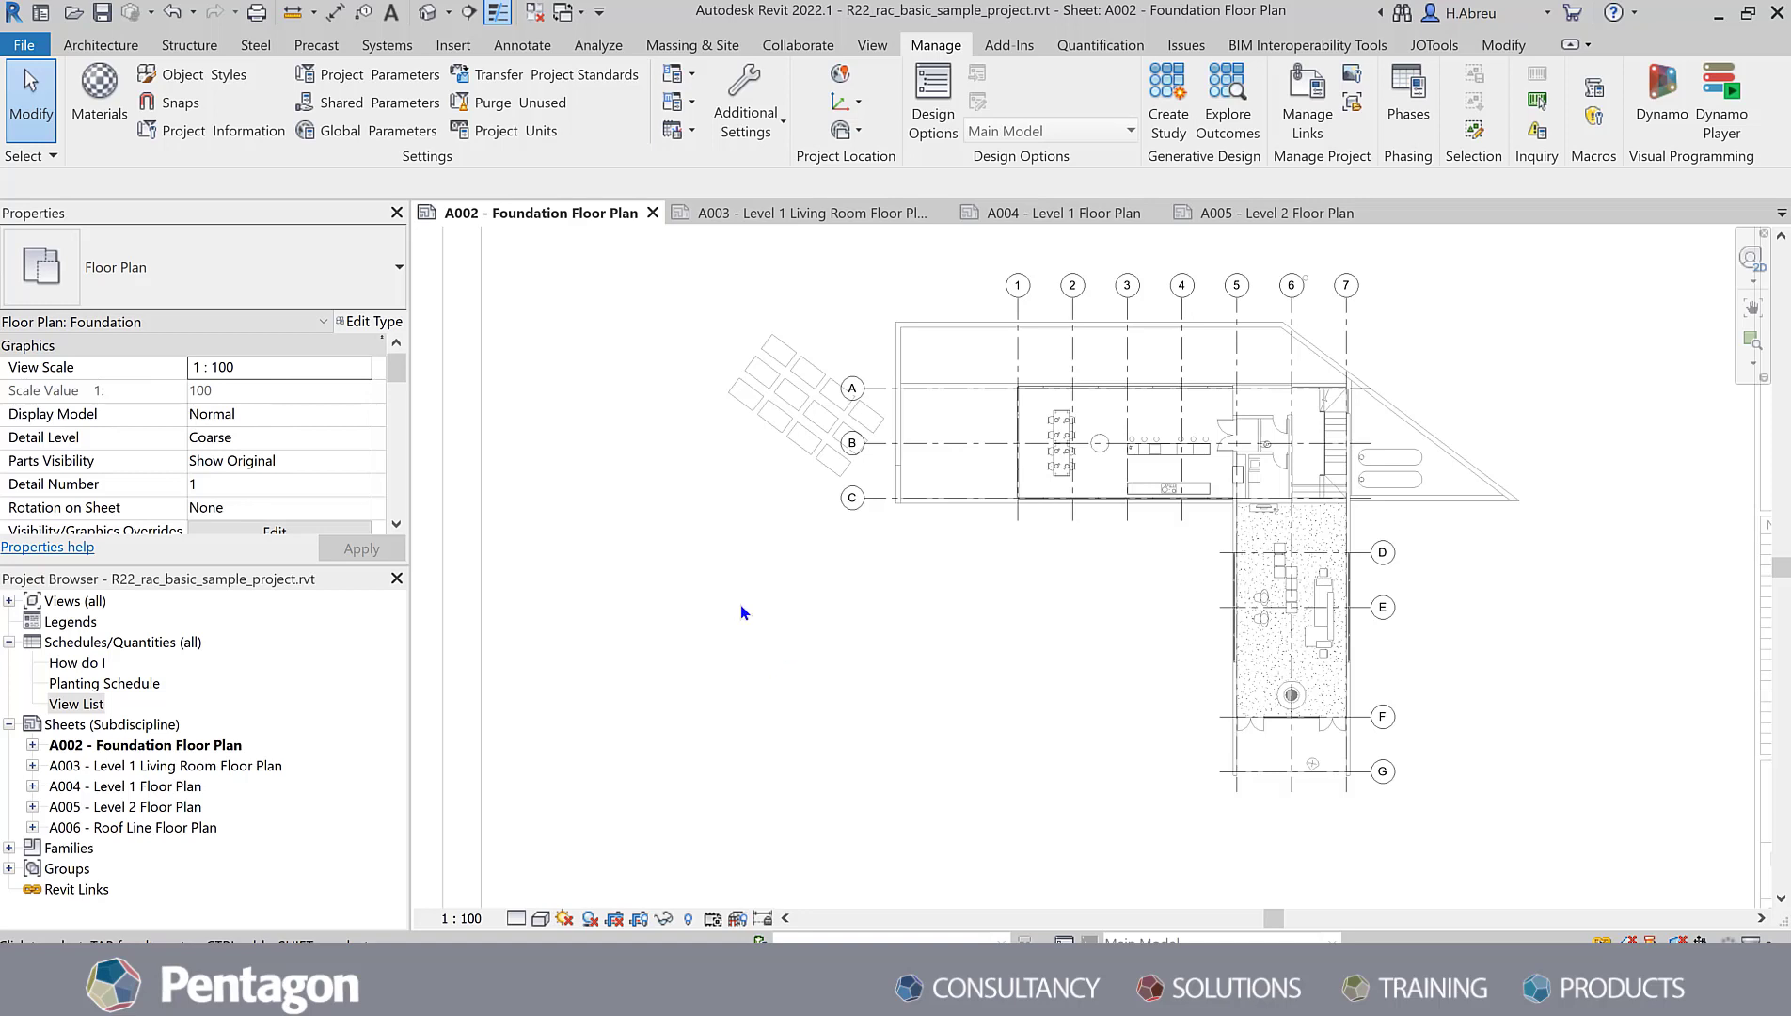
pyautogui.moveTo(746, 610); pyautogui.dragTo(797, 650, button='middle')
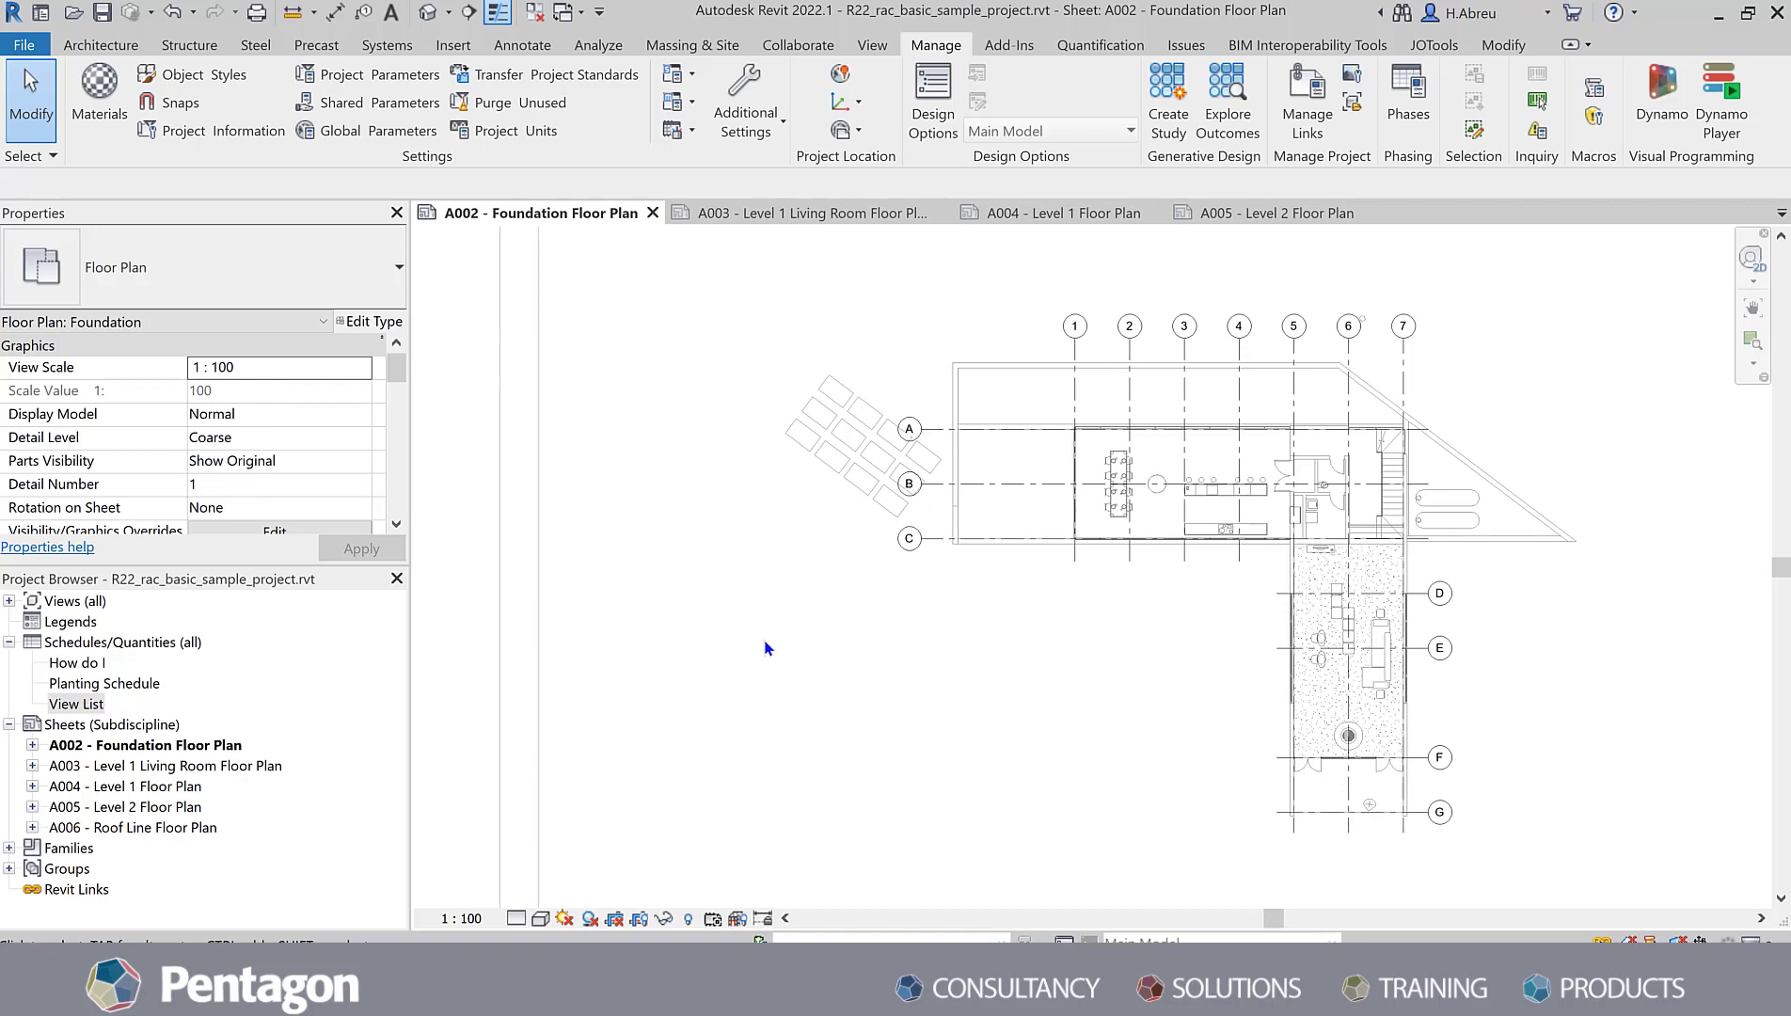
pyautogui.scroll(-1, 643, 608)
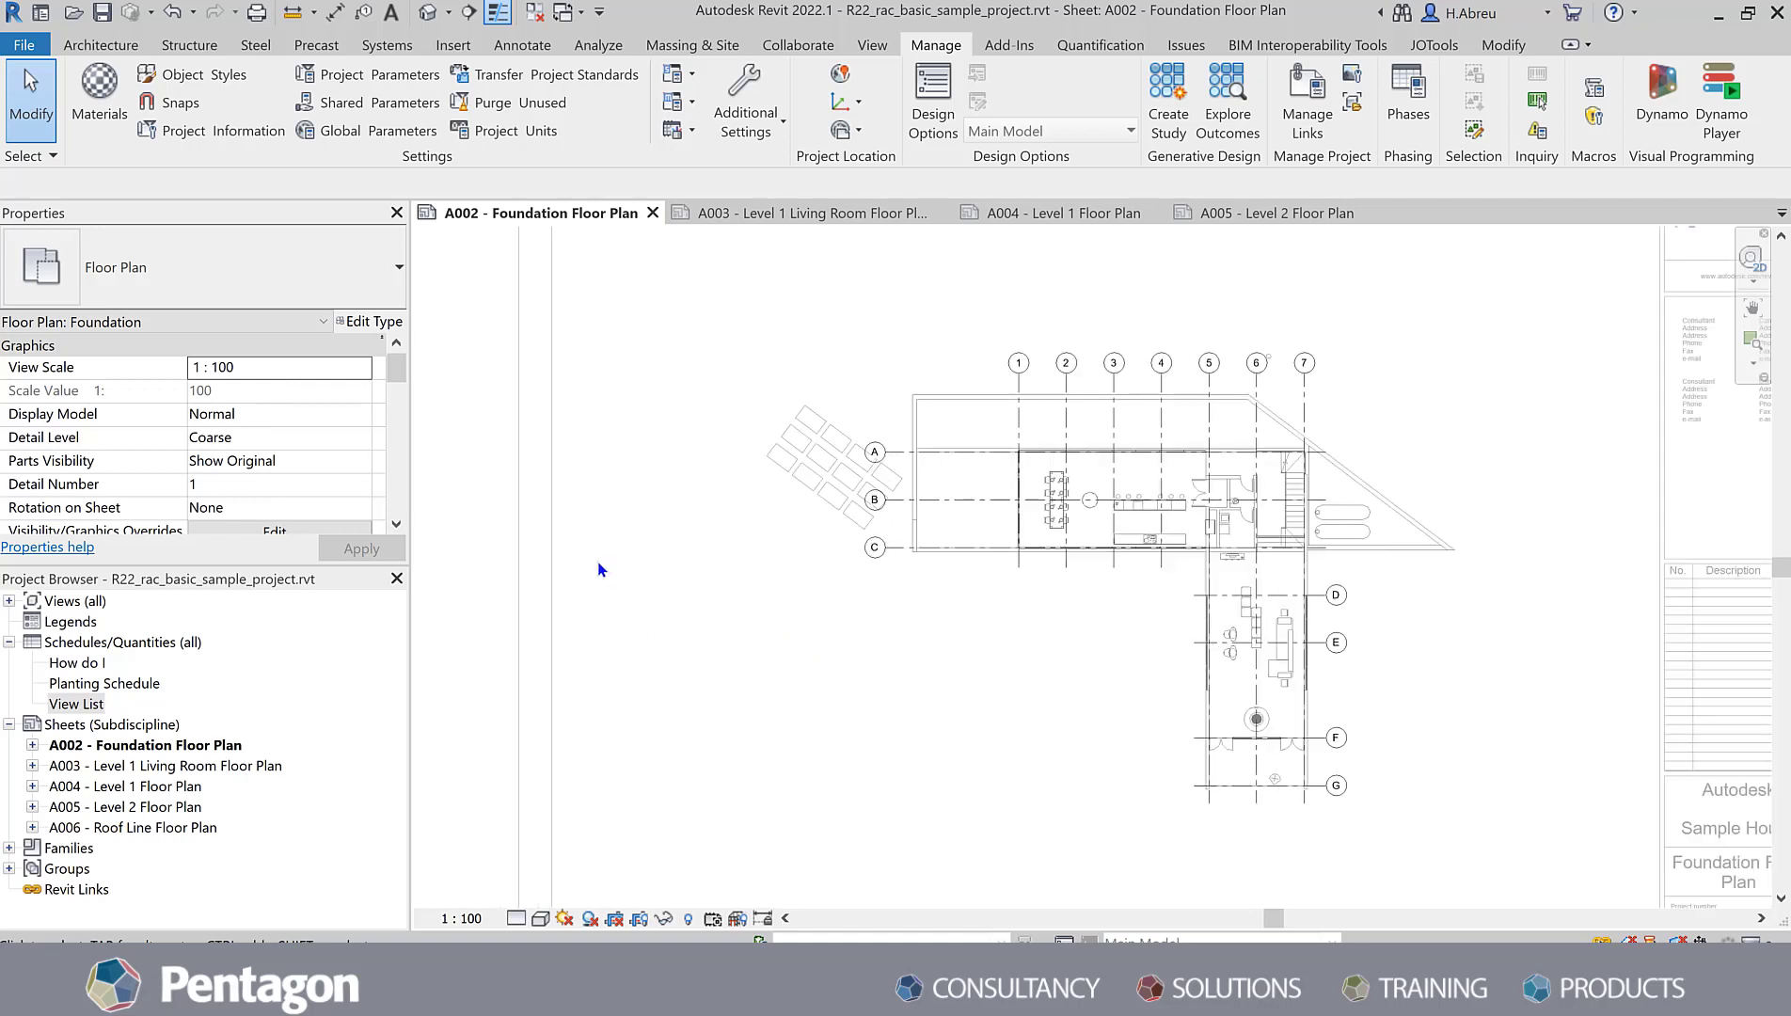
pyautogui.moveTo(602, 569)
pyautogui.mouseDown(button='middle')
pyautogui.moveTo(711, 561)
pyautogui.moveTo(847, 595)
pyautogui.mouseUp(button='middle')
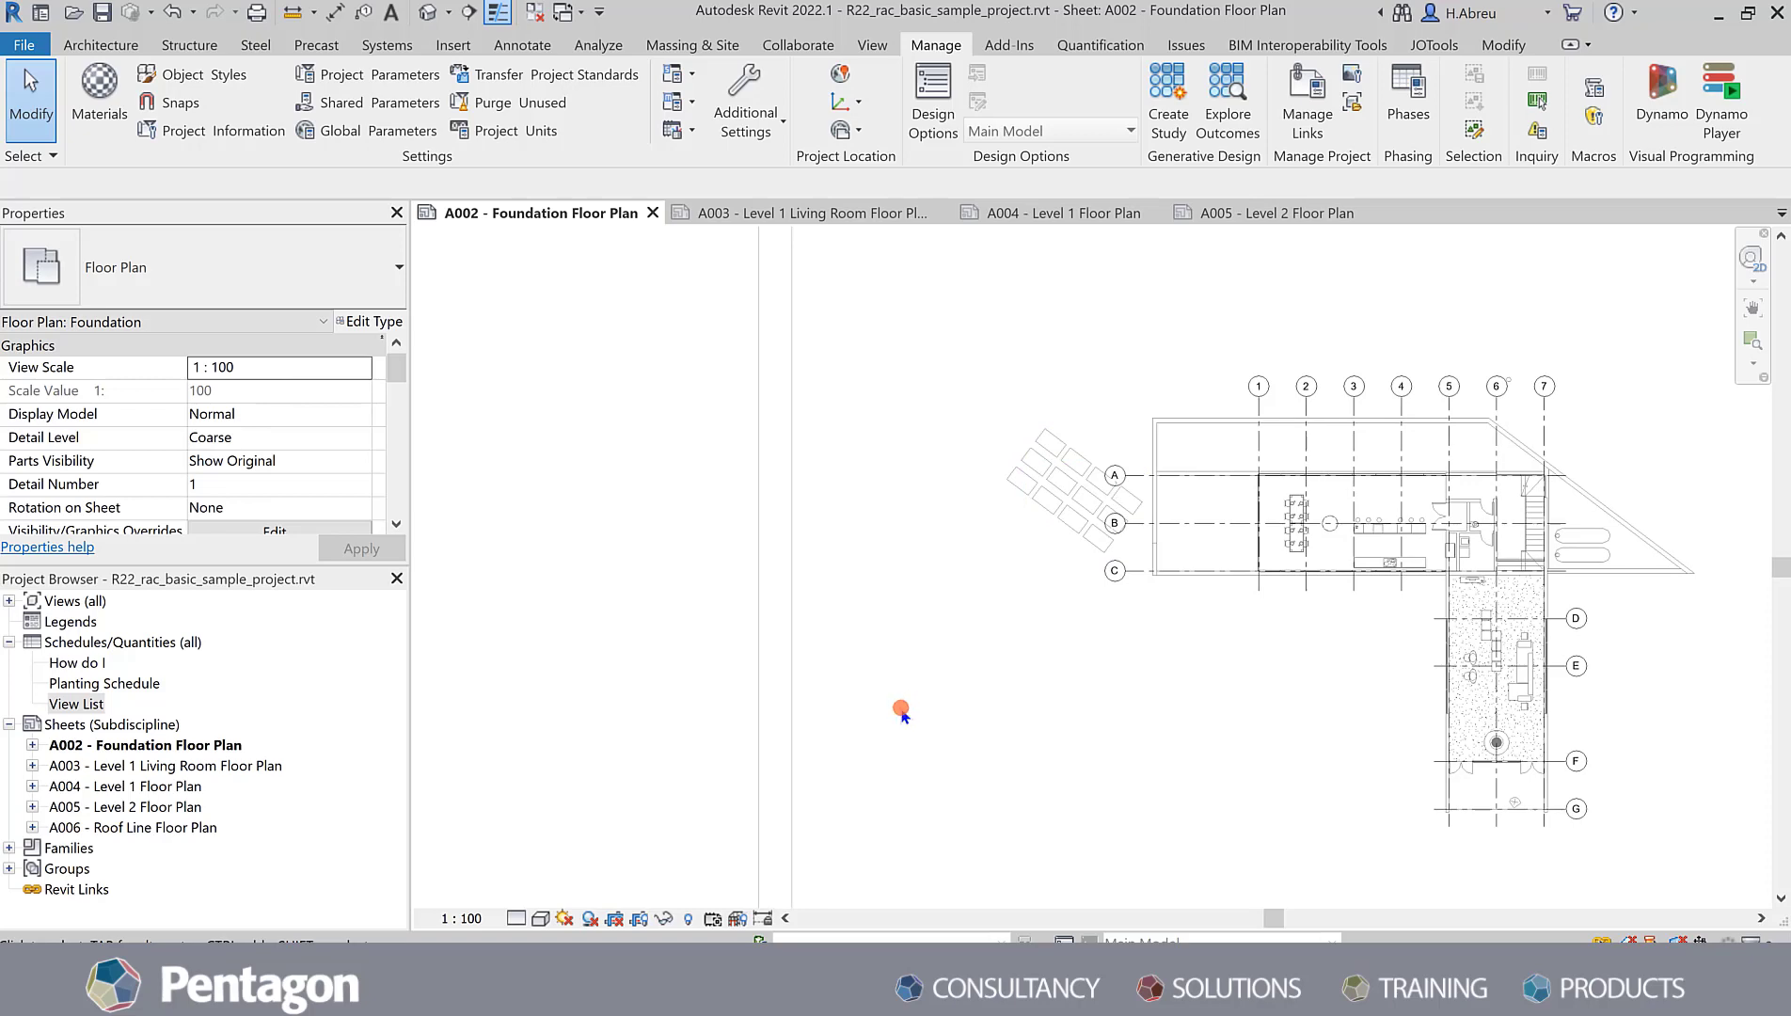
# Step: Open Visibility/Graphic Overrides and untick the Casework and Furniture model categories
pyautogui.press('v')
pyautogui.press('v')
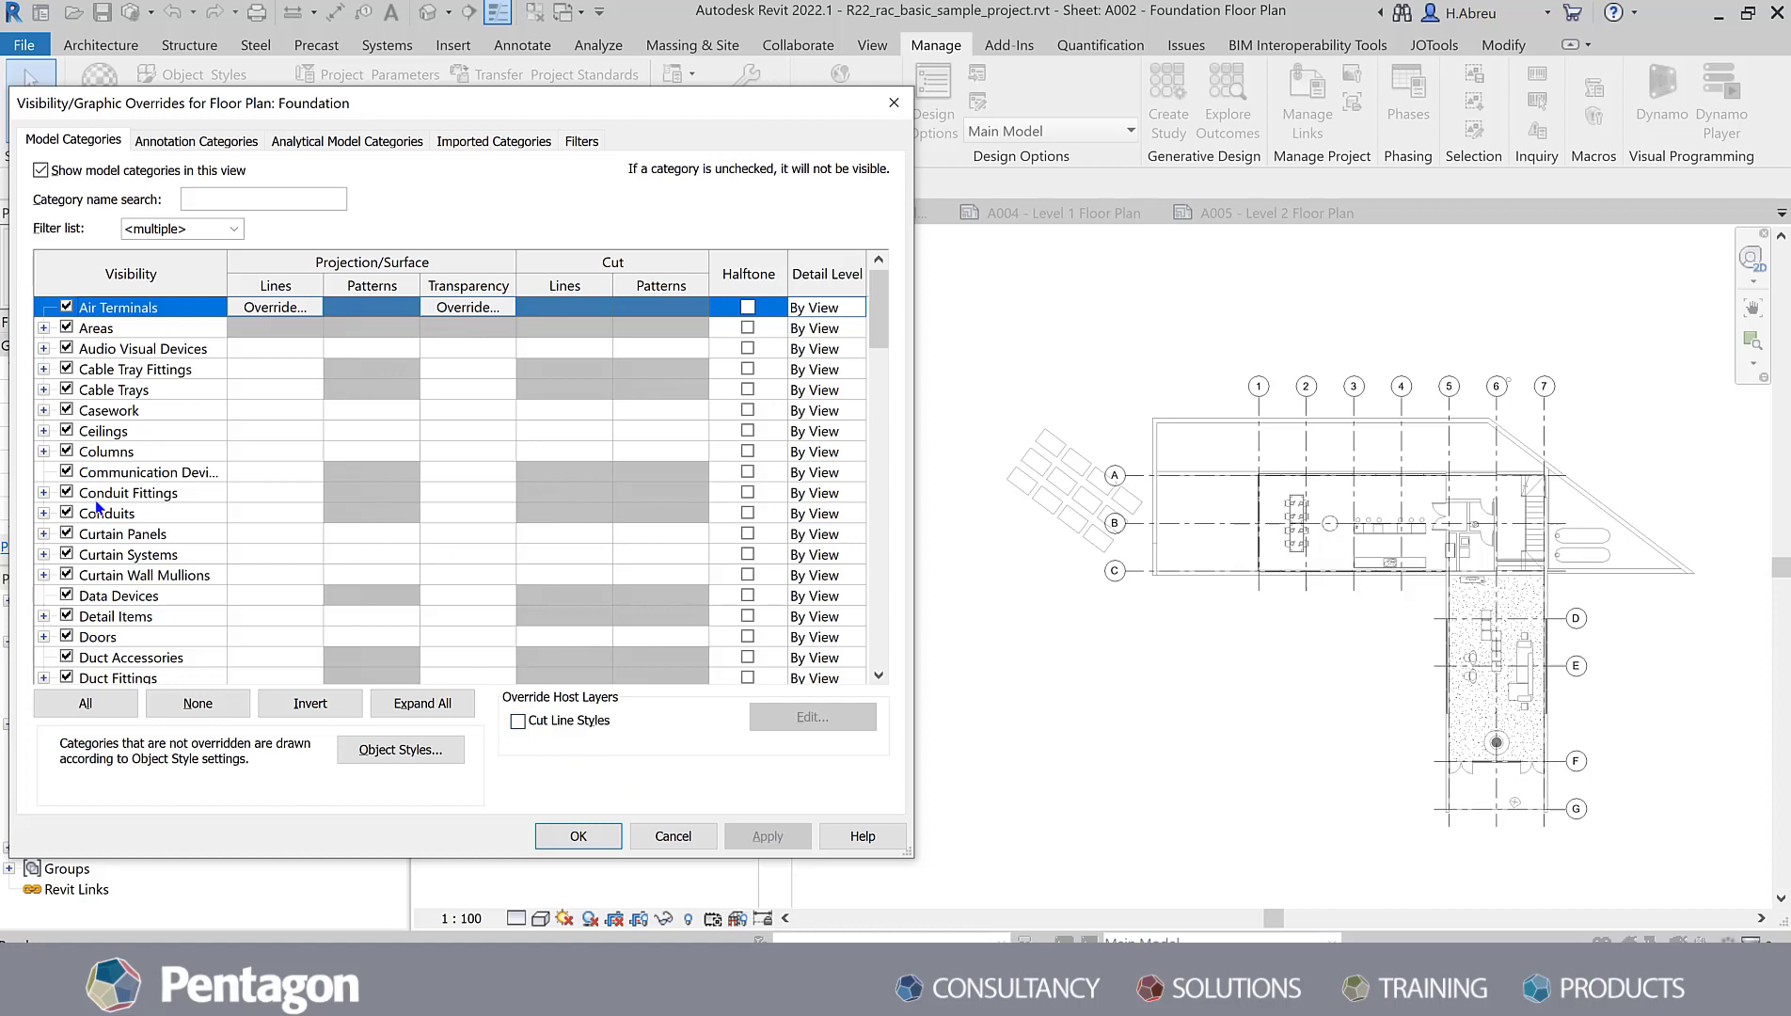
pyautogui.click(67, 411)
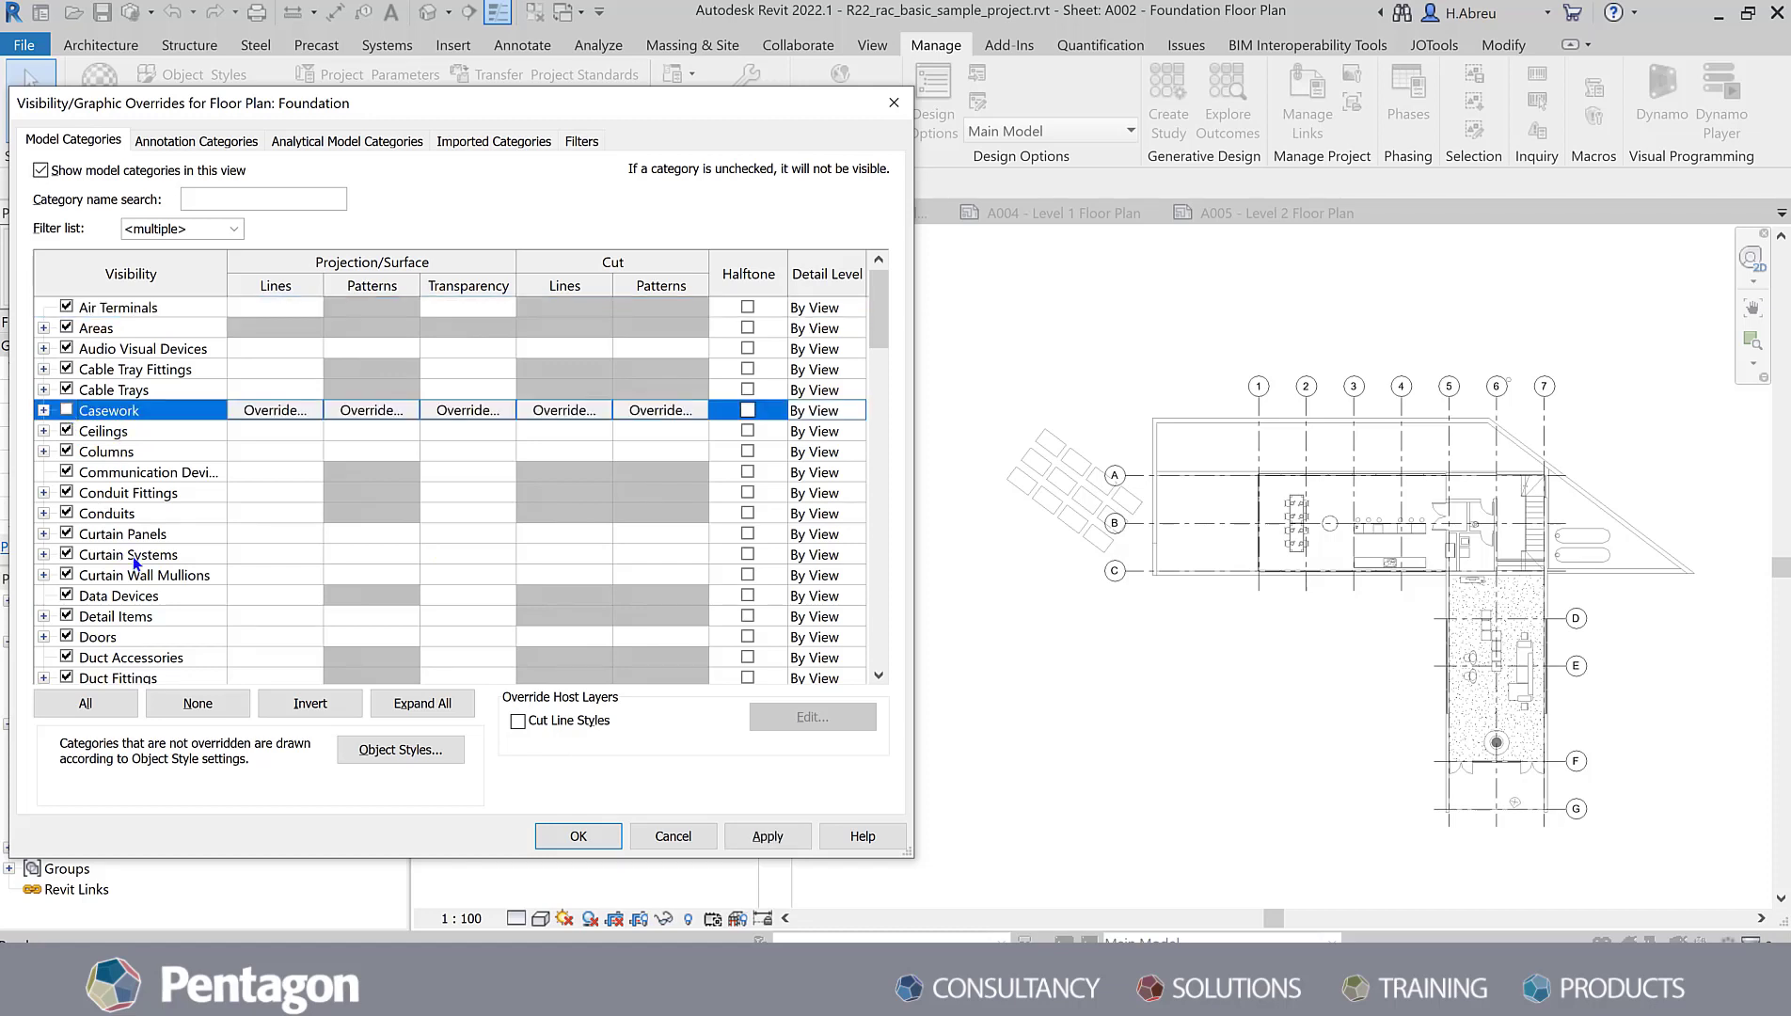
pyautogui.scroll(-1, 115, 616)
pyautogui.scroll(-5, 115, 616)
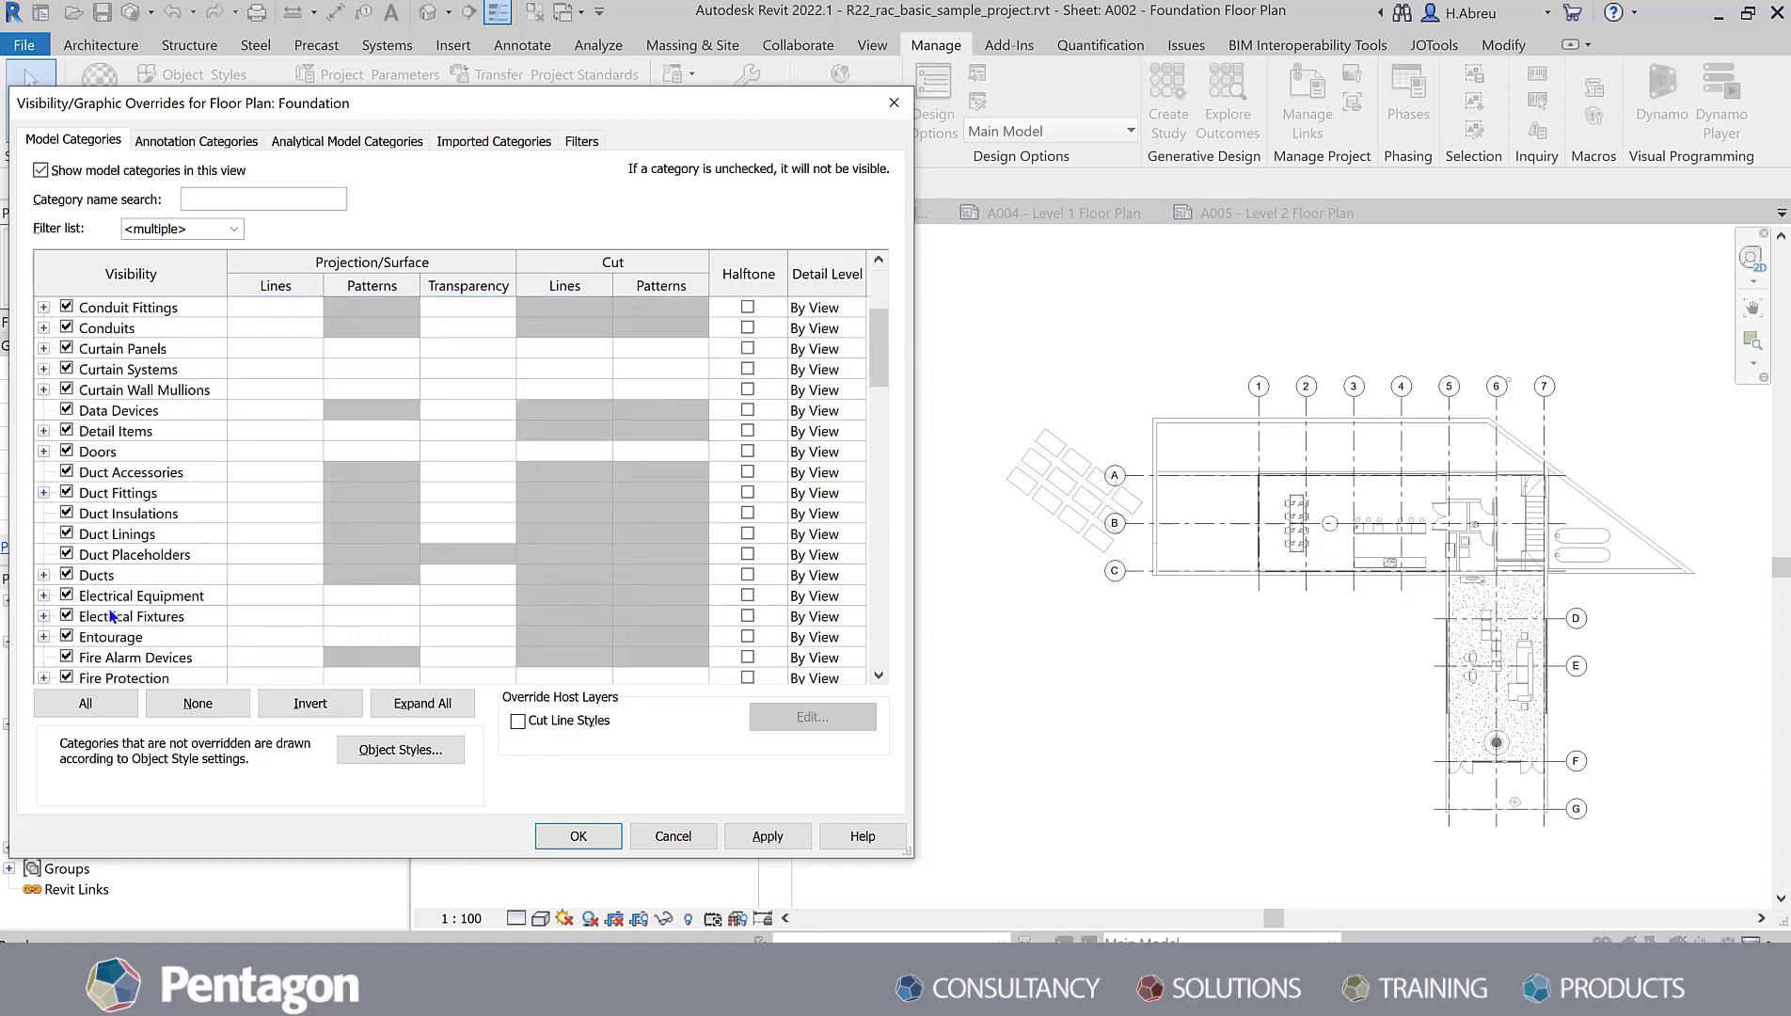
pyautogui.scroll(-1, 115, 613)
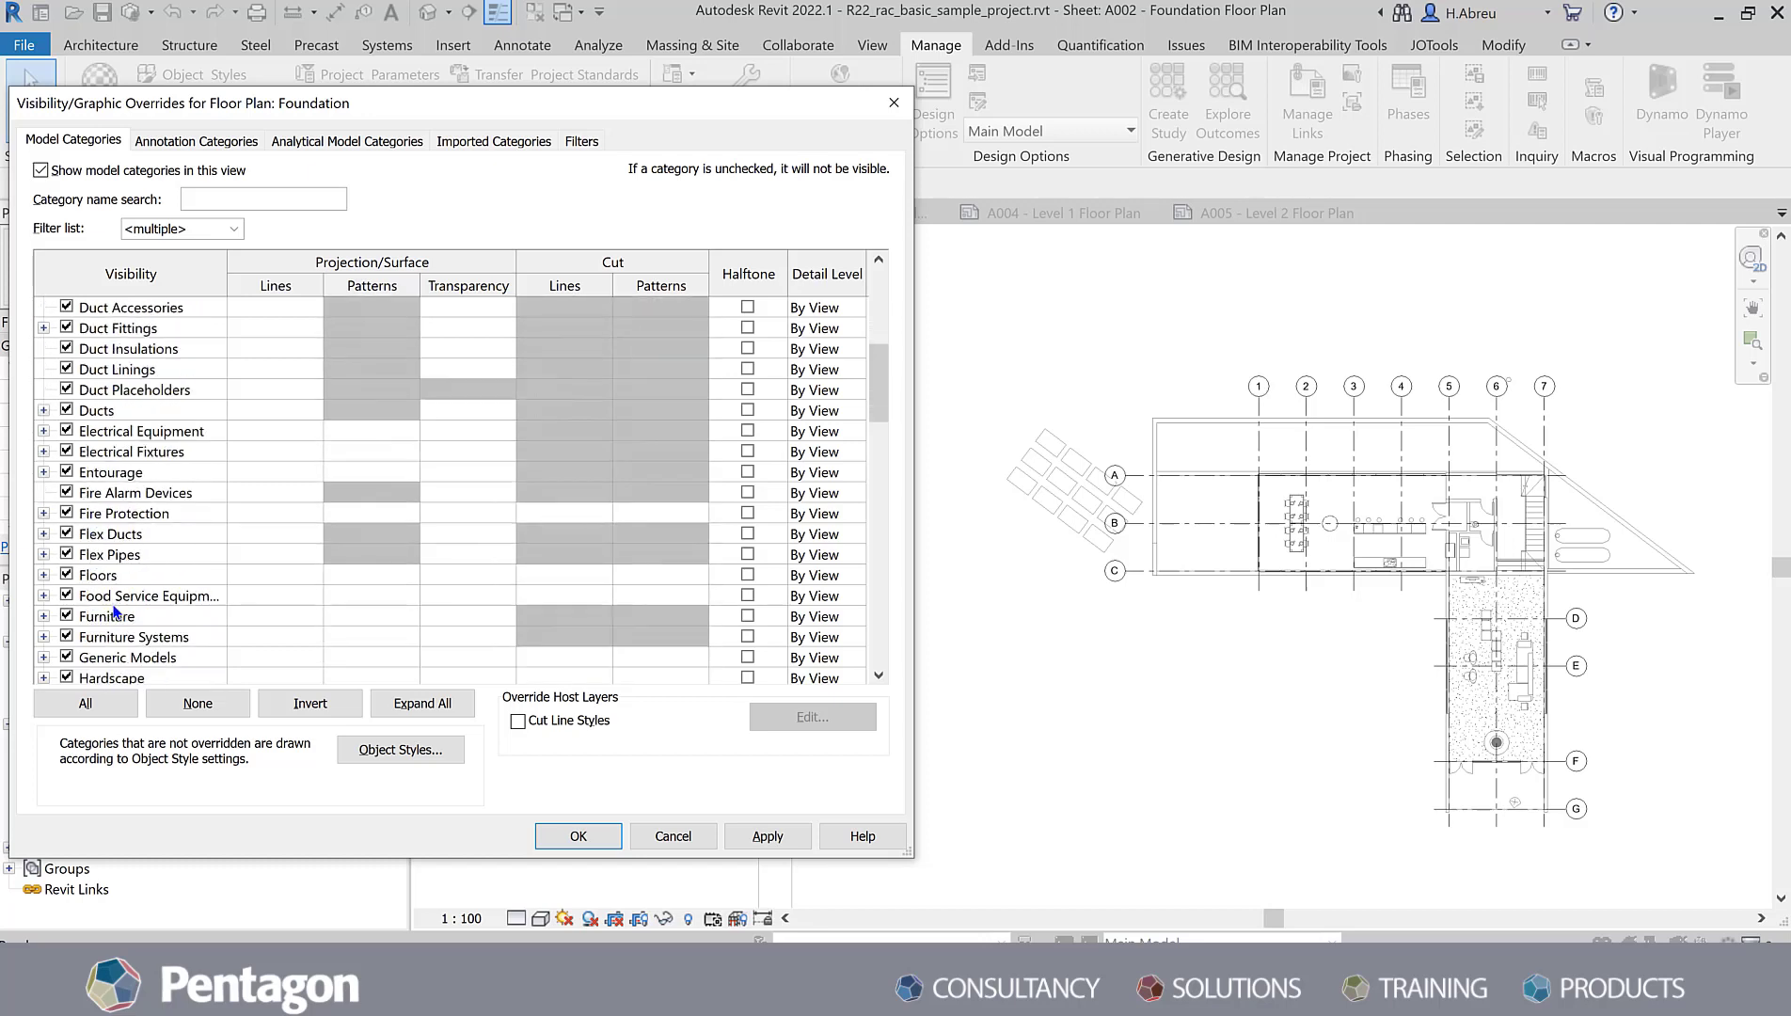
pyautogui.click(67, 616)
pyautogui.click(67, 616)
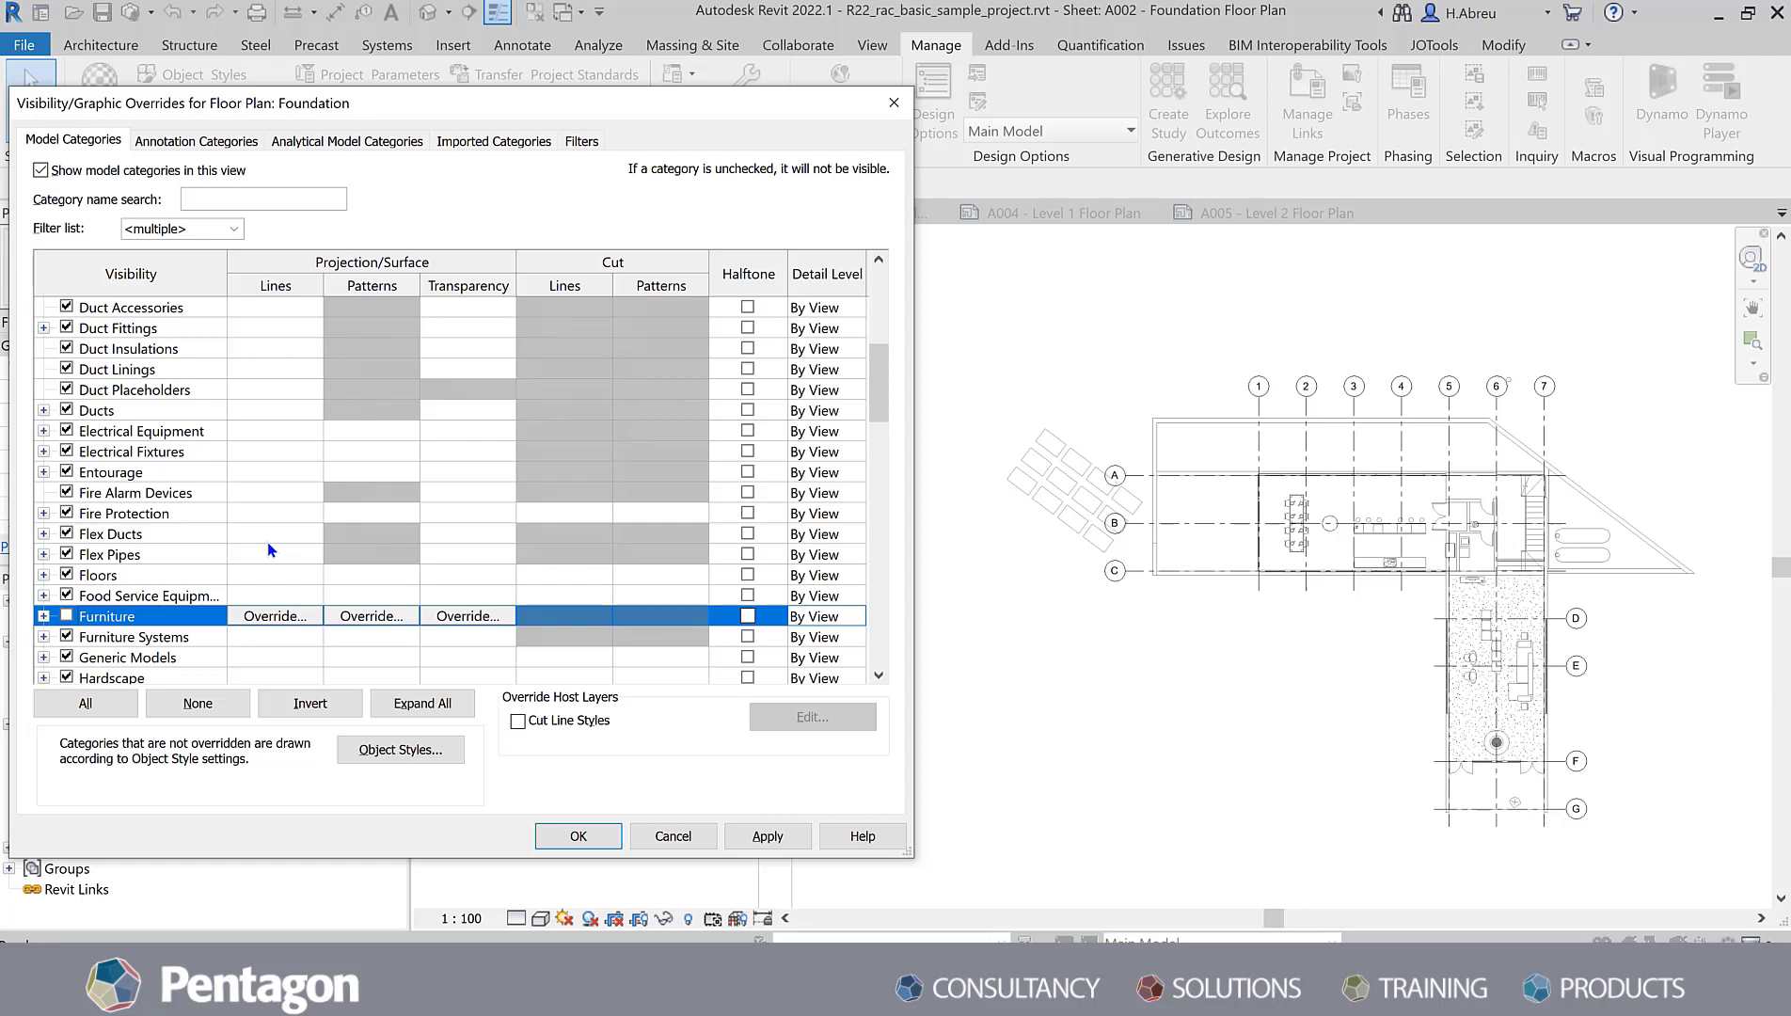
# Step: Untick Generic Models and Specialty Equipment, then apply the hidden categories to the plan
pyautogui.scroll(-3, 82, 494)
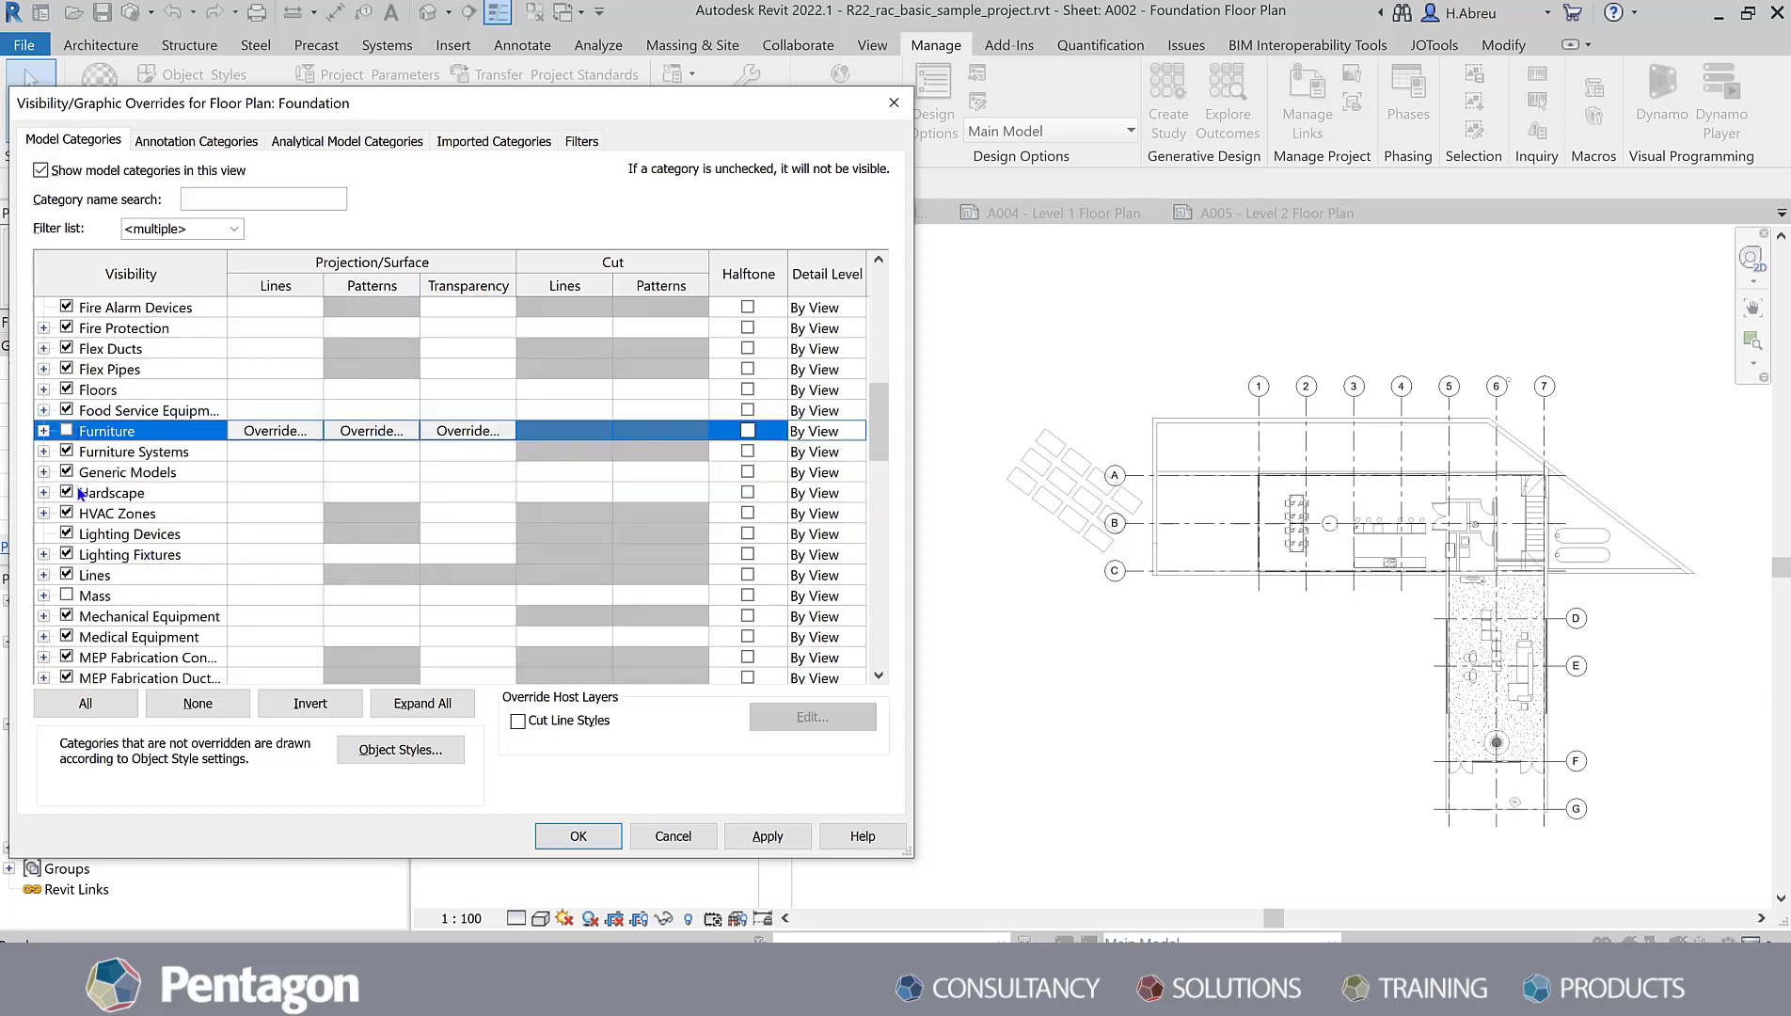
pyautogui.click(67, 471)
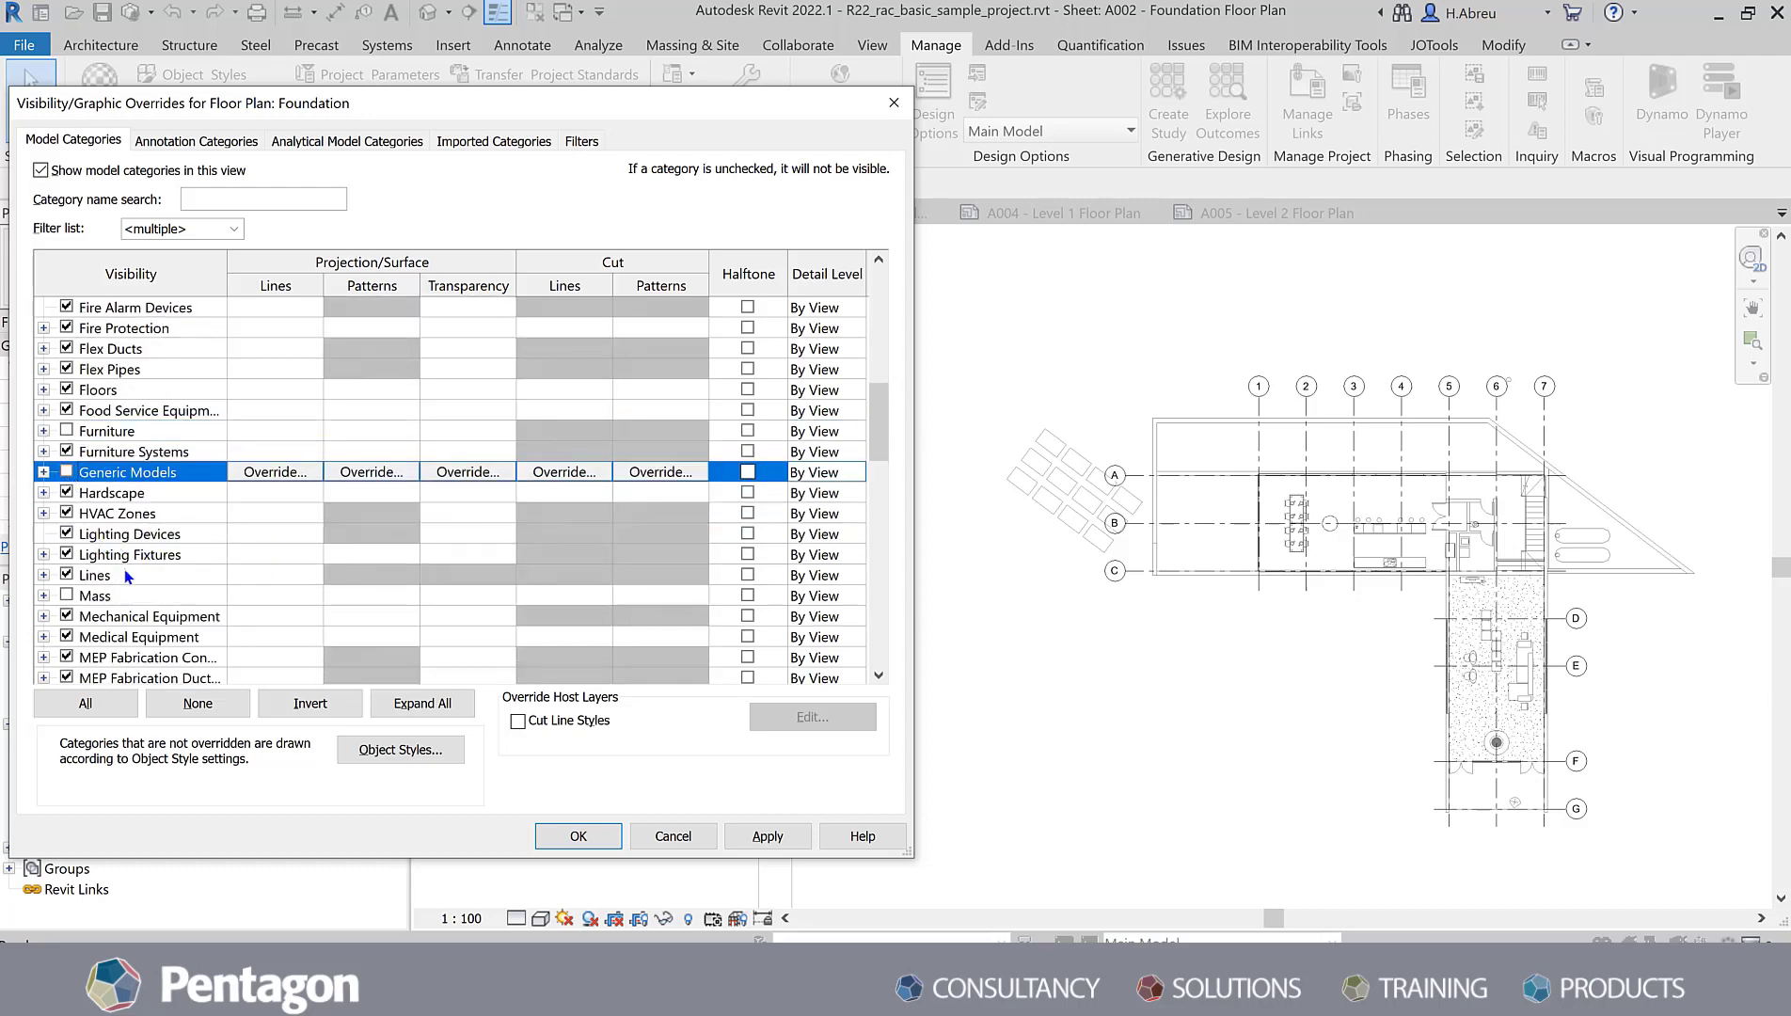
pyautogui.scroll(-7, 125, 639)
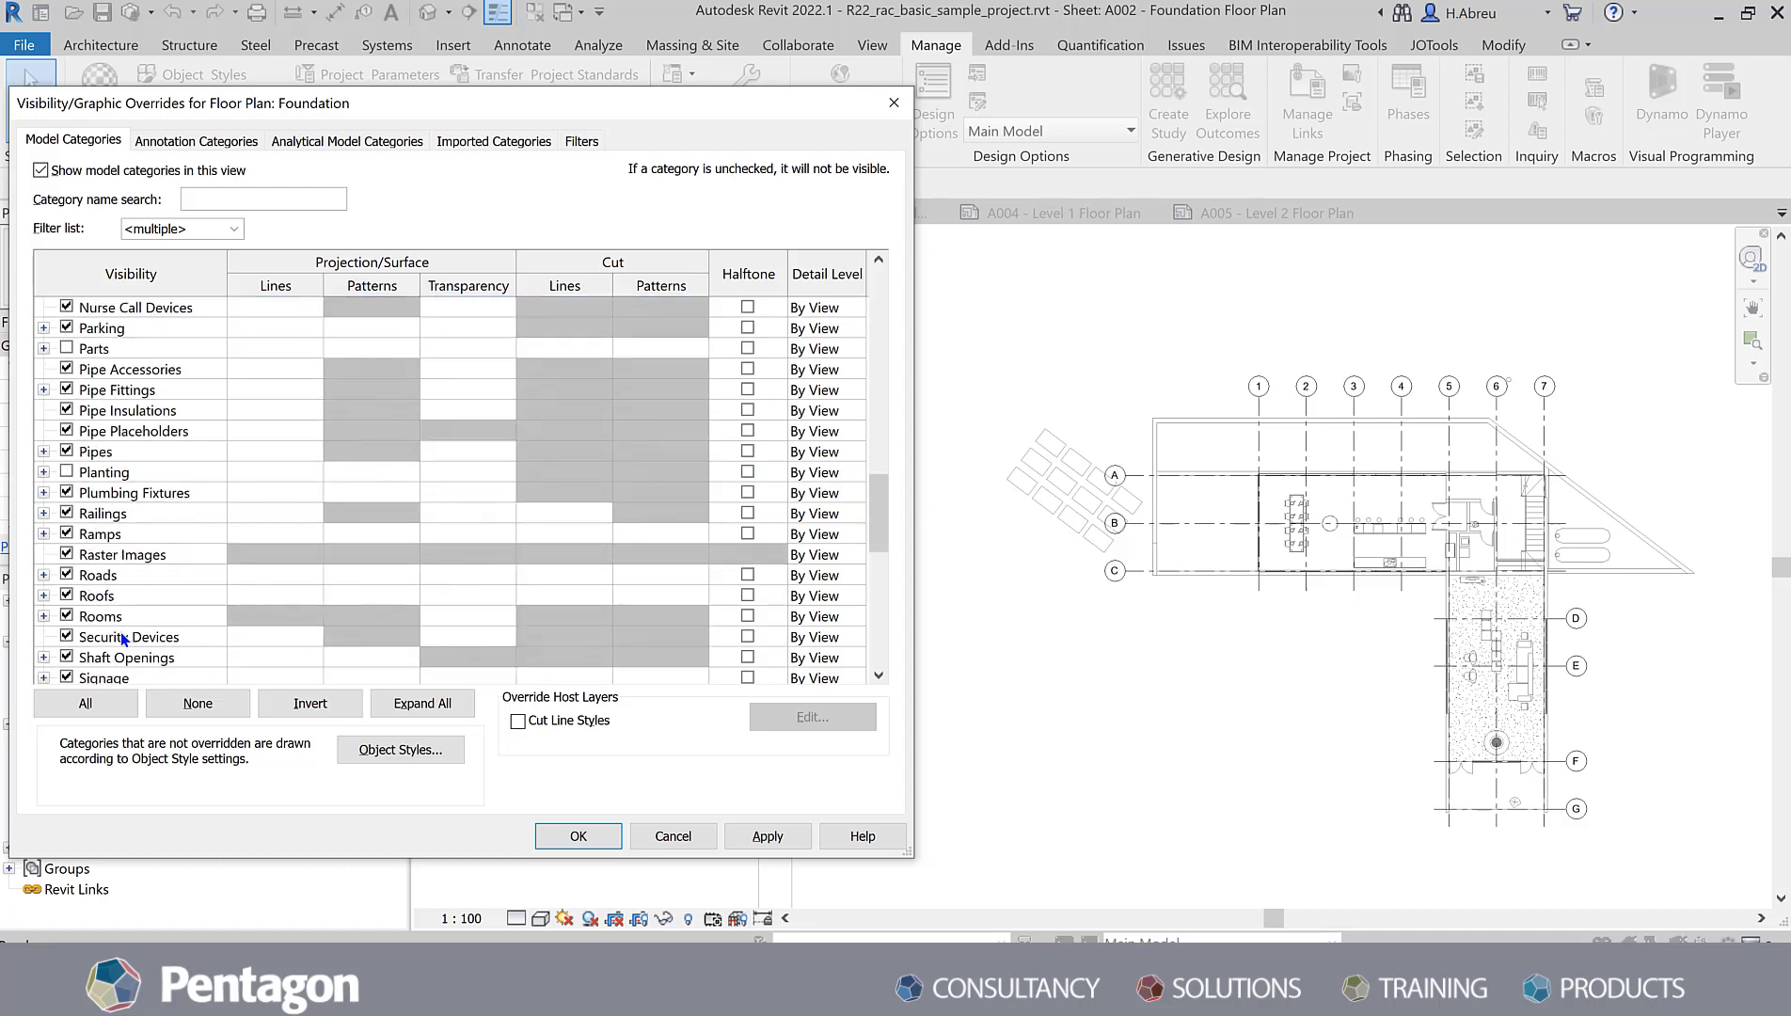
pyautogui.scroll(-2, 125, 638)
pyautogui.click(62, 614)
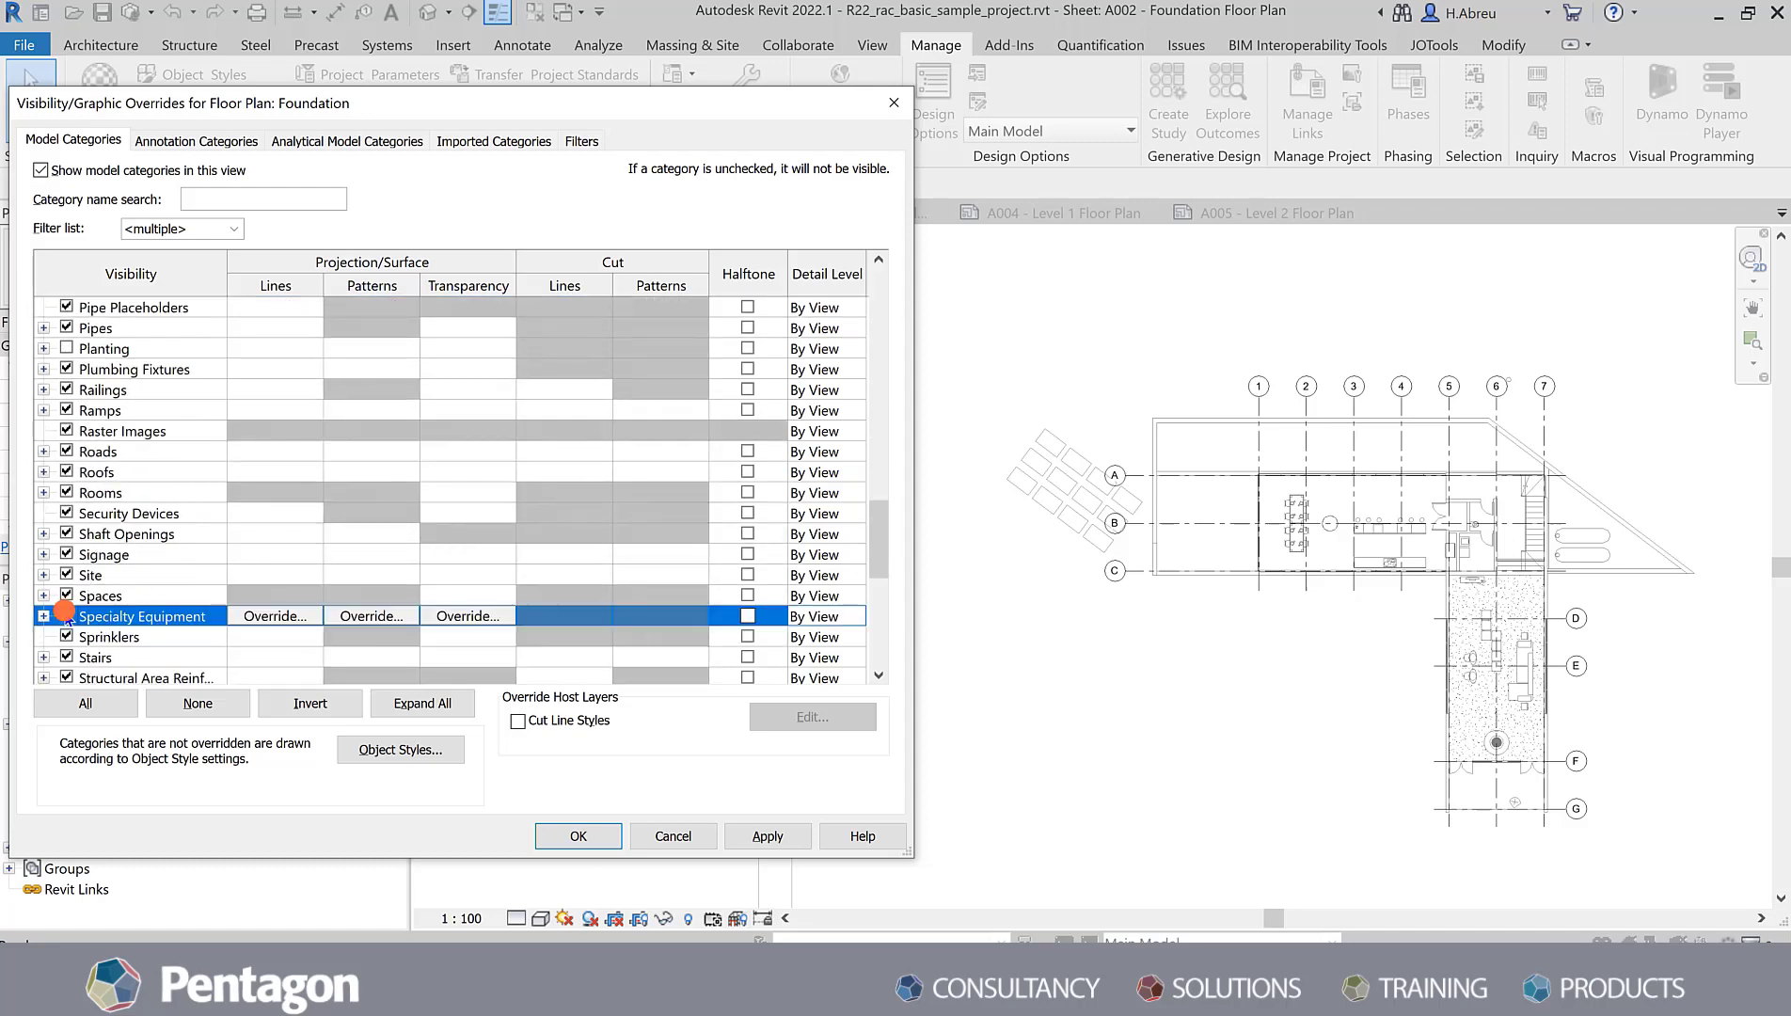
pyautogui.click(66, 616)
pyautogui.click(768, 836)
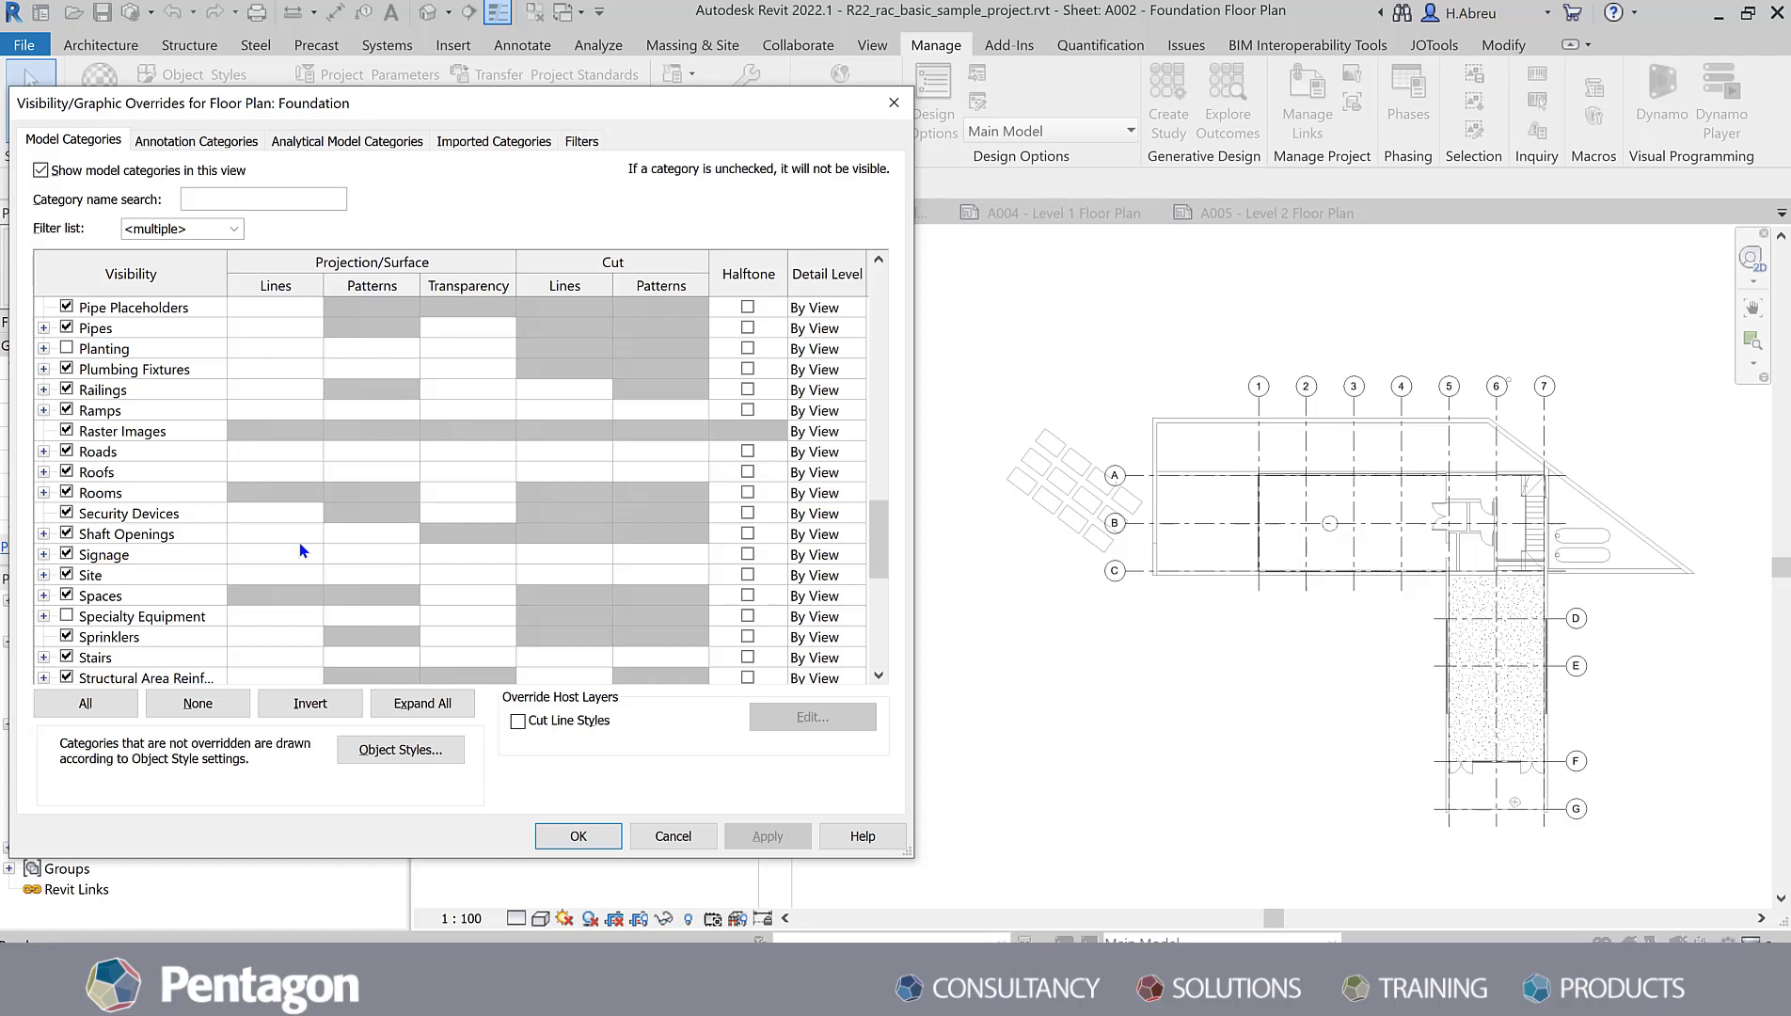
pyautogui.moveTo(877, 543); pyautogui.dragTo(875, 624)
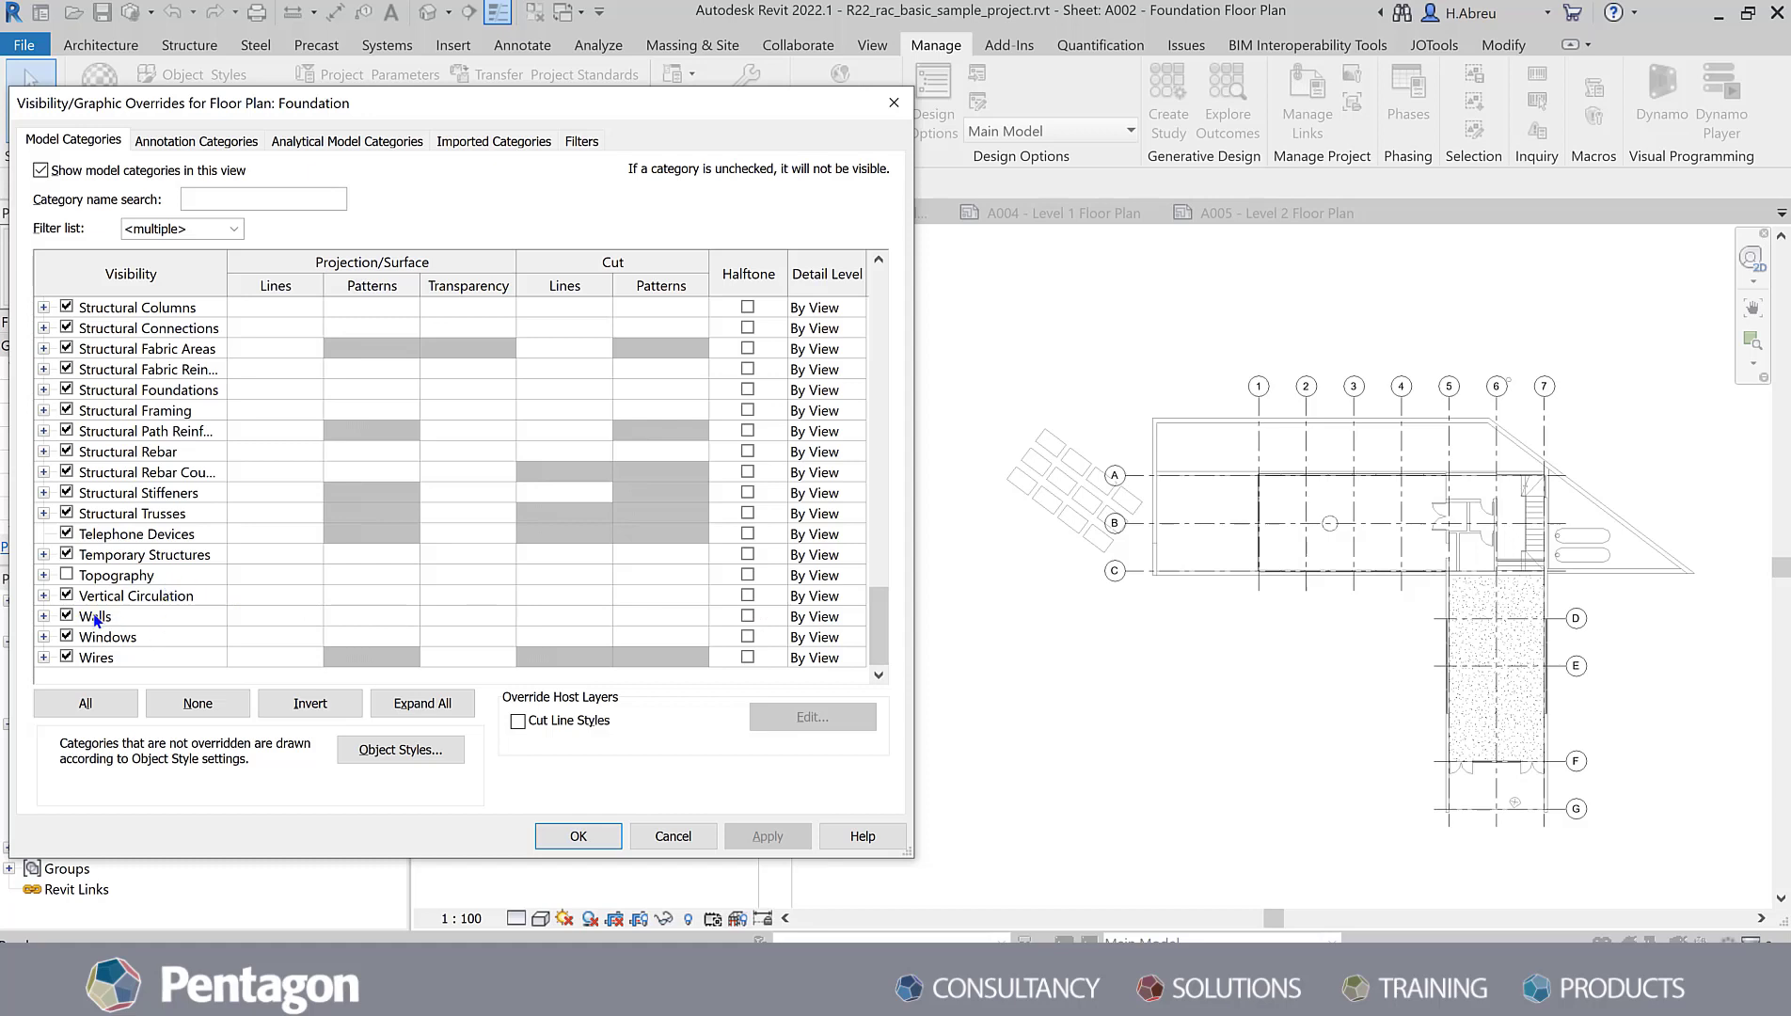
# Step: Give the Walls surface pattern a solid fill foreground in dark green
pyautogui.click(374, 619)
pyautogui.click(402, 619)
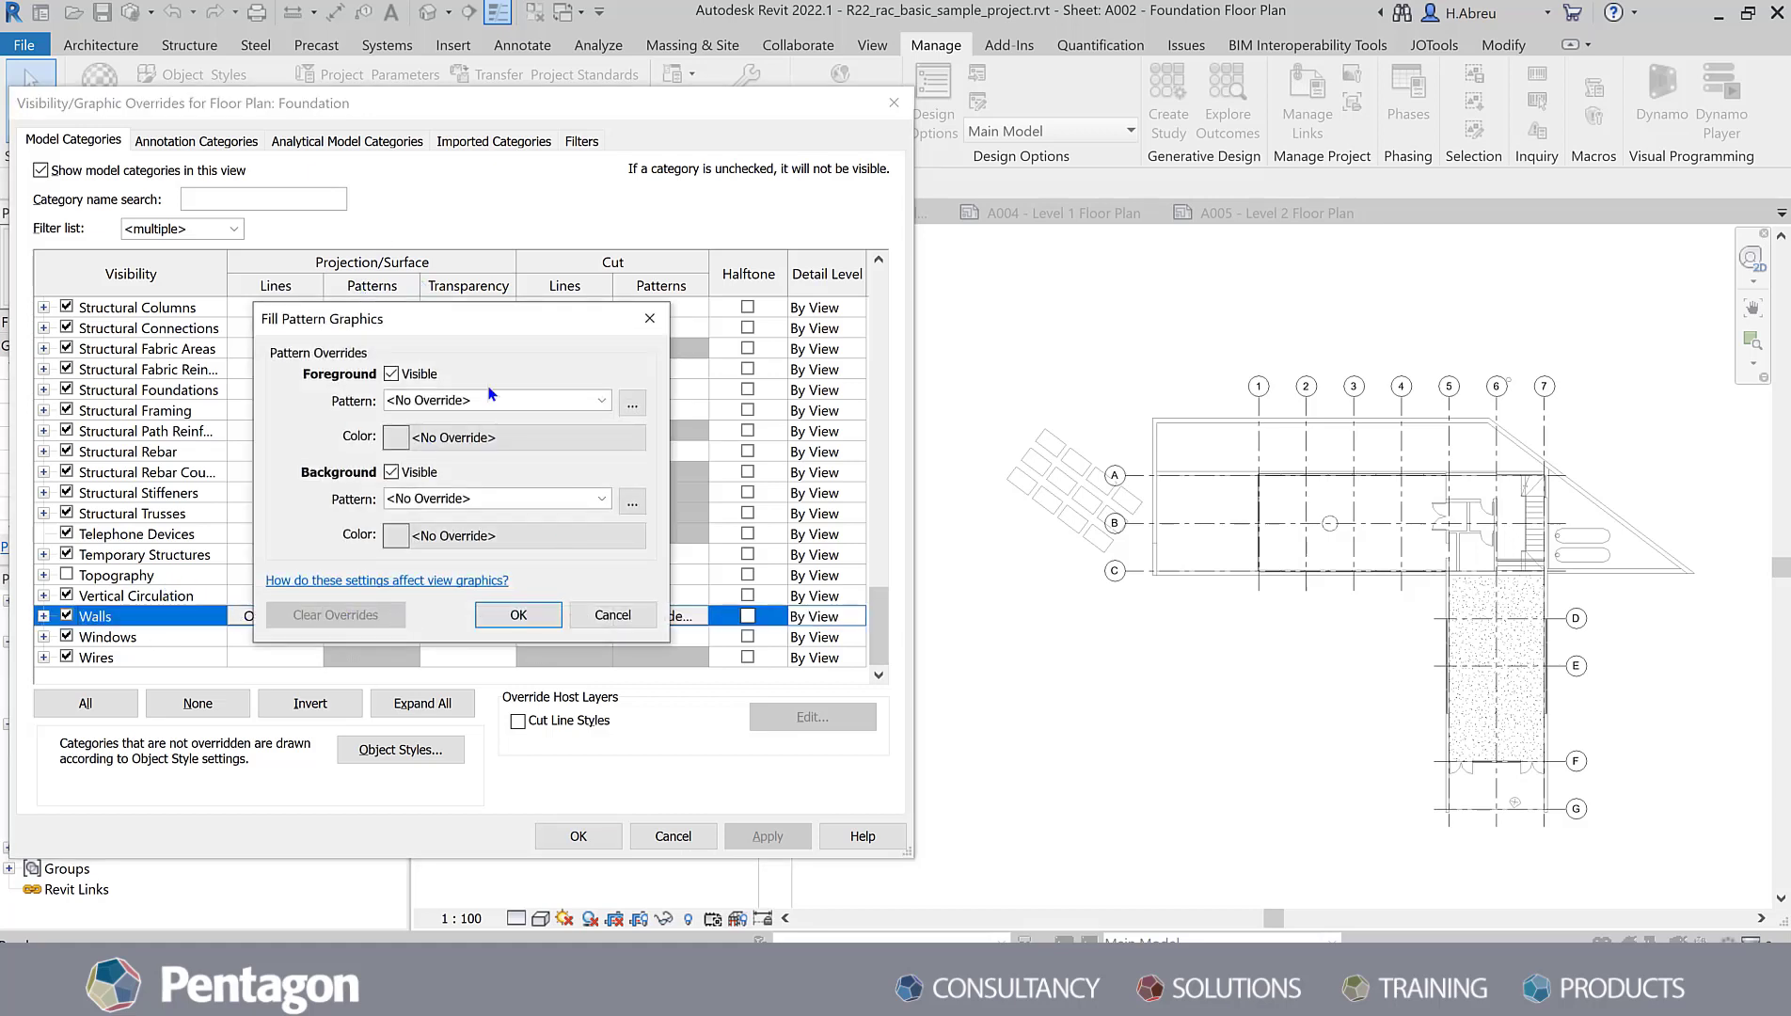
pyautogui.click(489, 399)
pyautogui.click(505, 436)
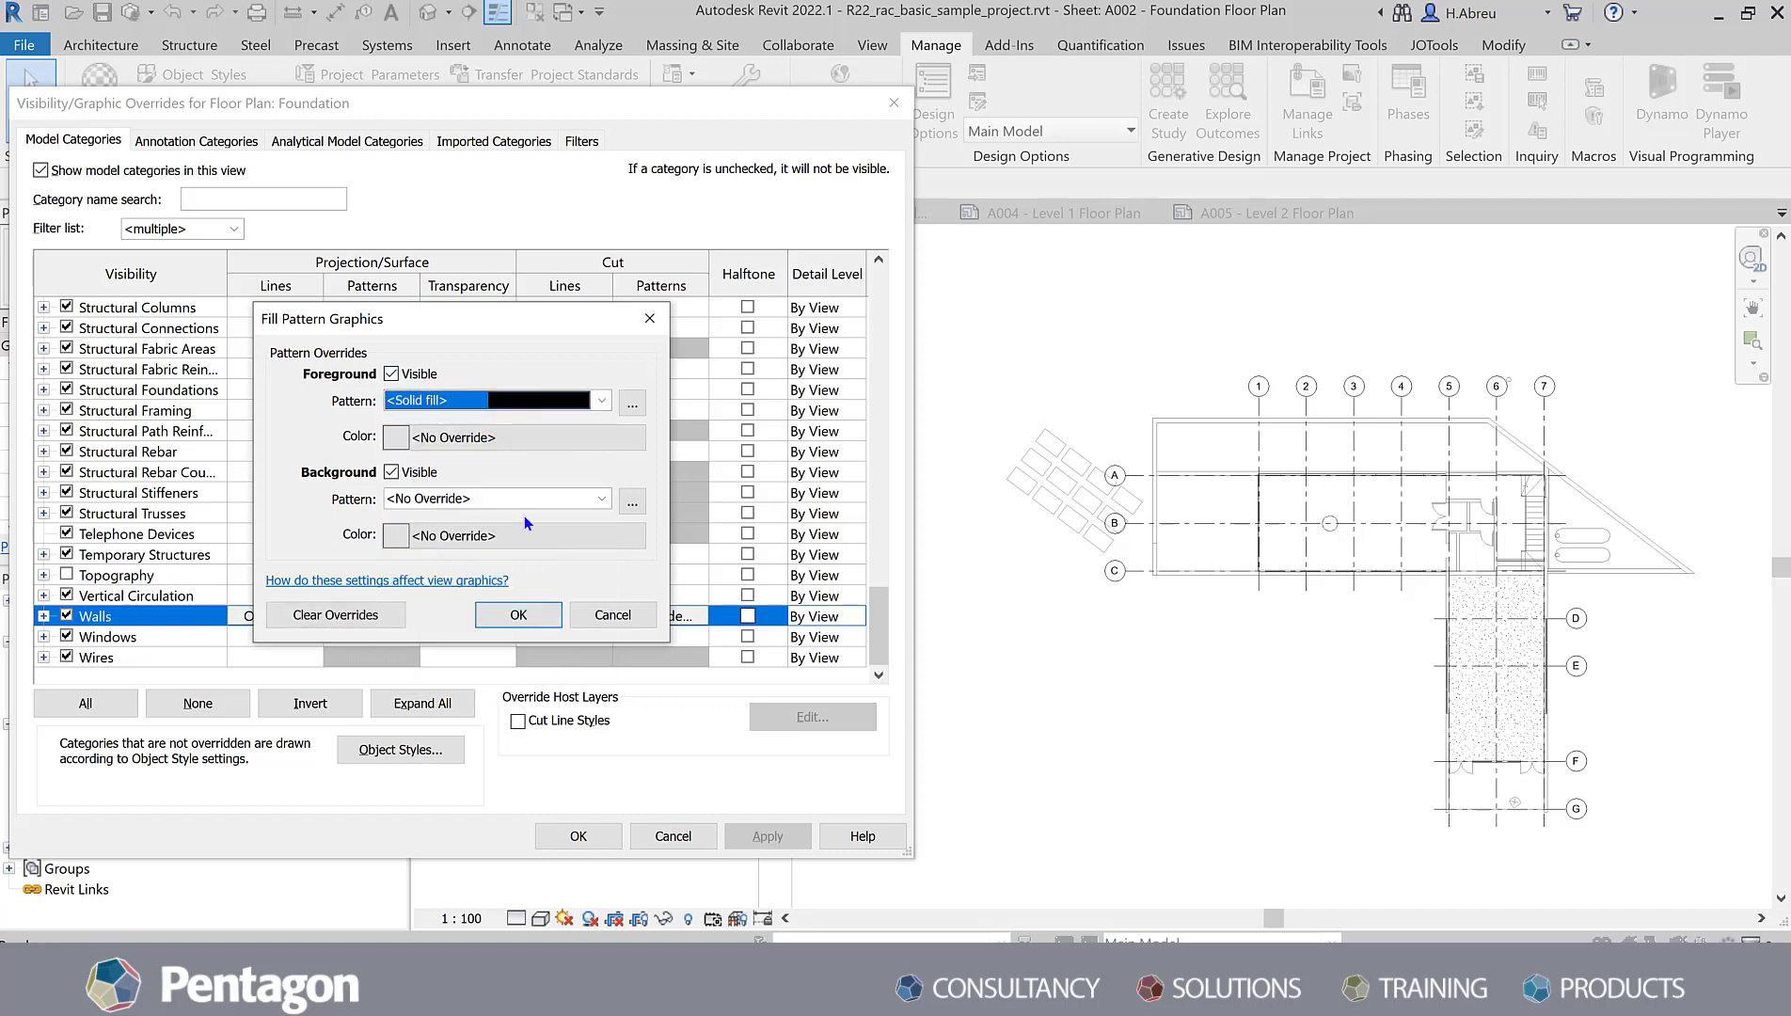
pyautogui.click(477, 436)
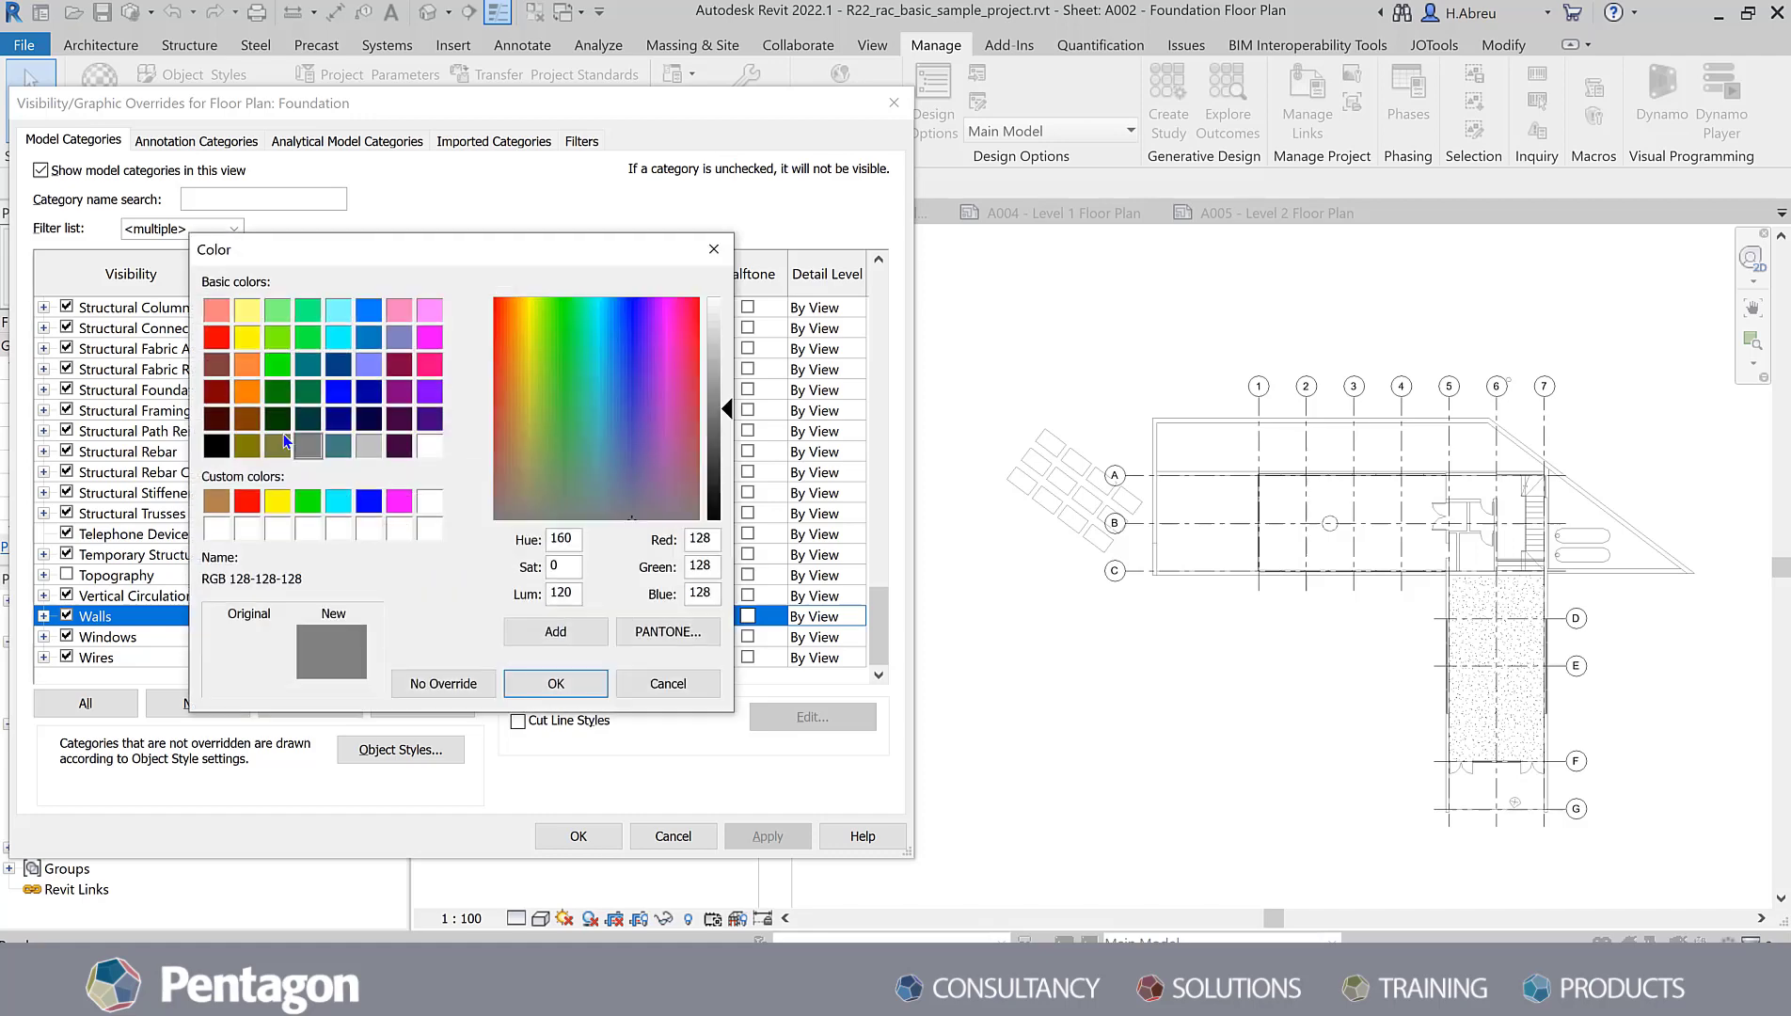
pyautogui.click(311, 392)
pyautogui.click(550, 685)
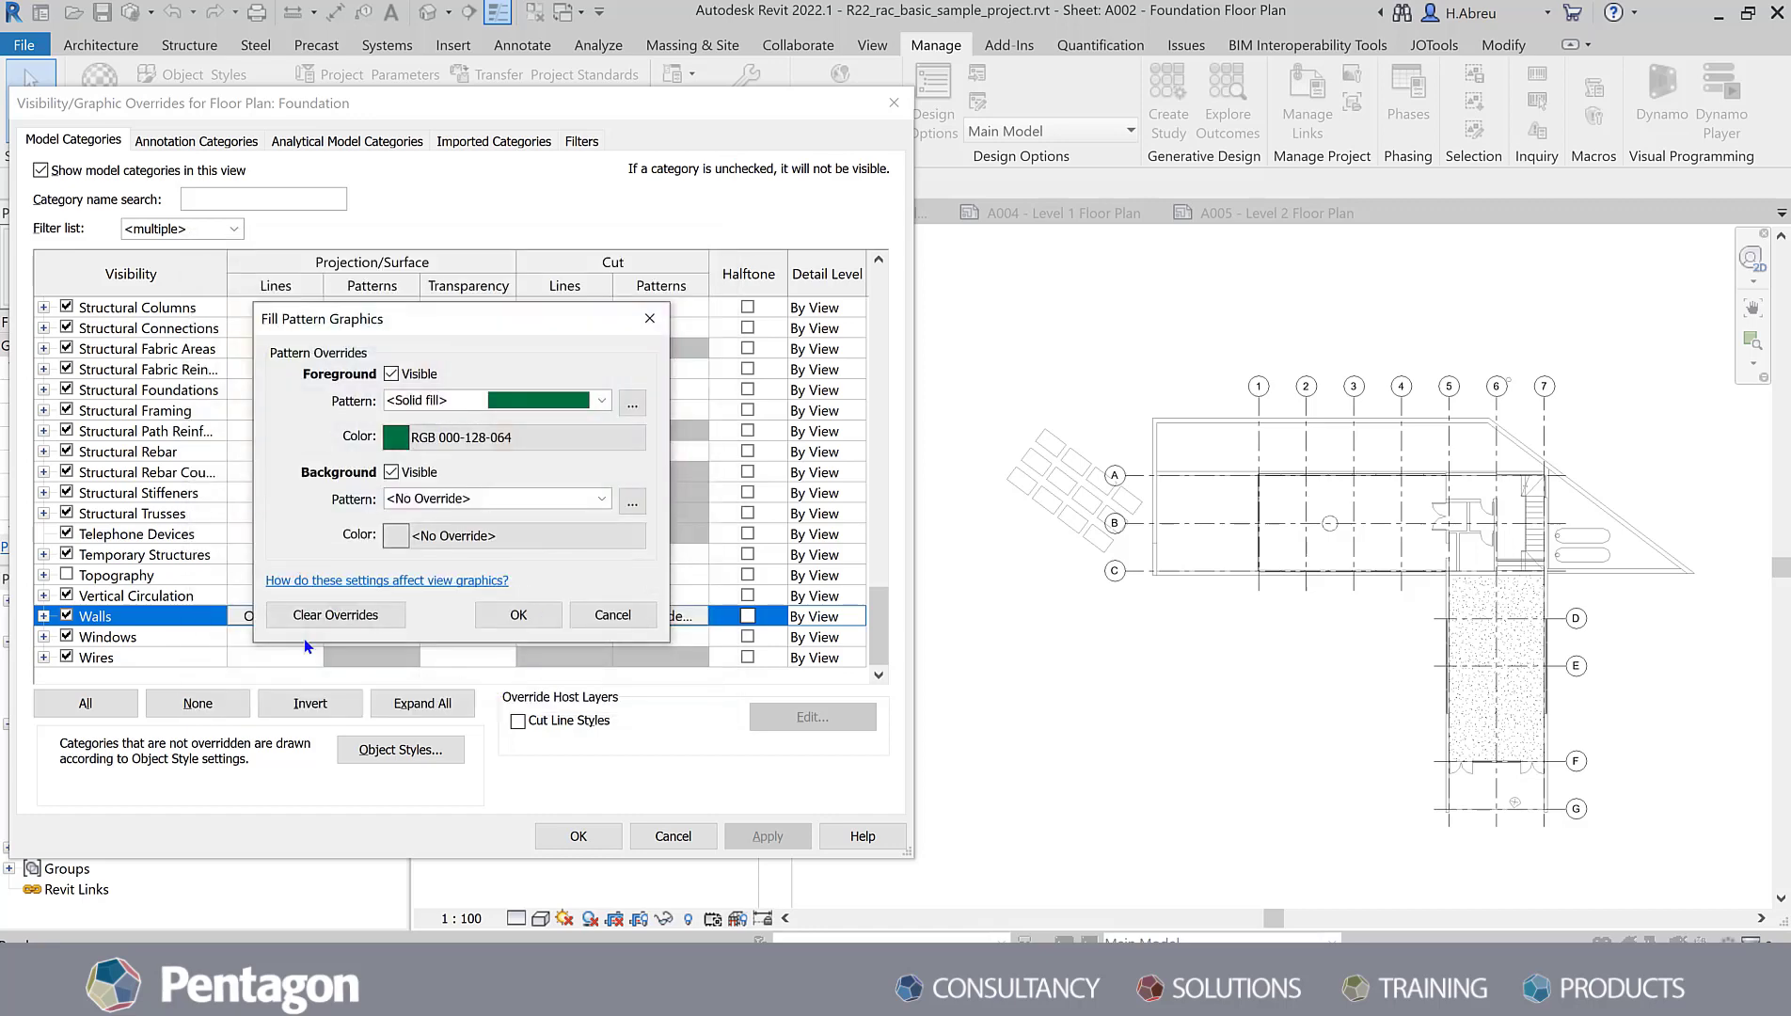
# Step: Set the Walls surface background to solid dark green RGB 0-128-64 and apply the override
pyautogui.click(512, 498)
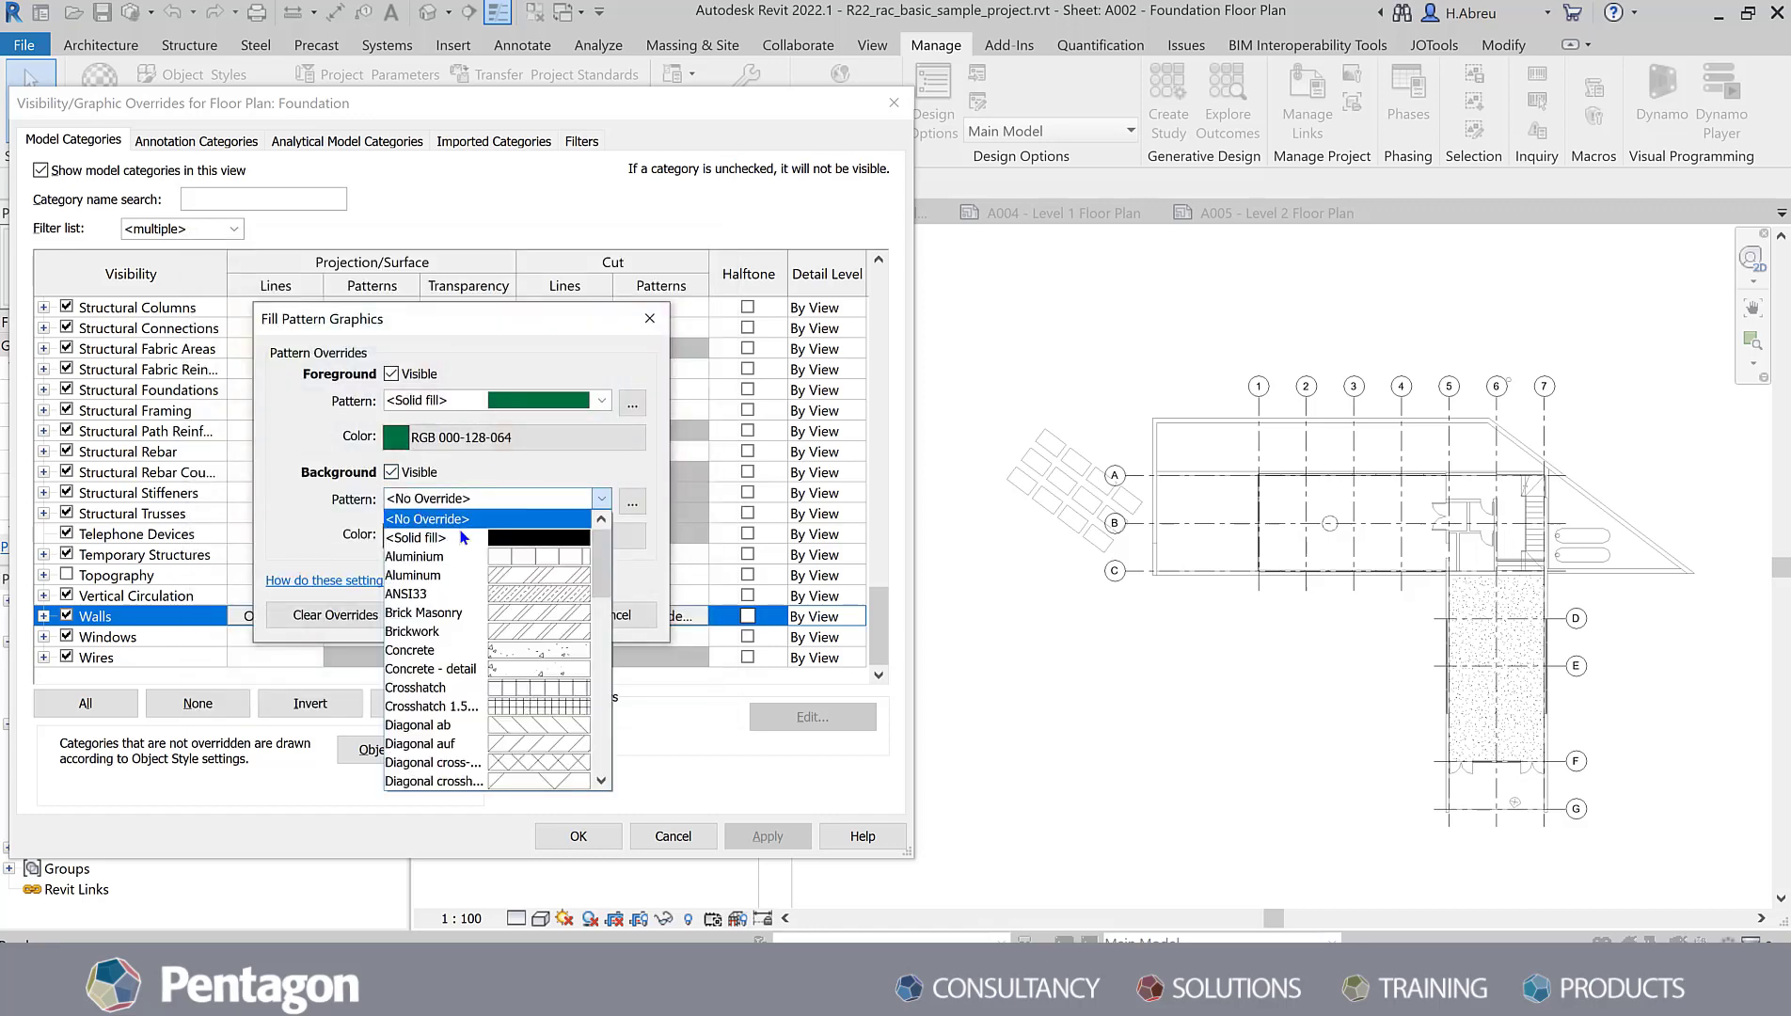
pyautogui.click(489, 539)
pyautogui.click(497, 535)
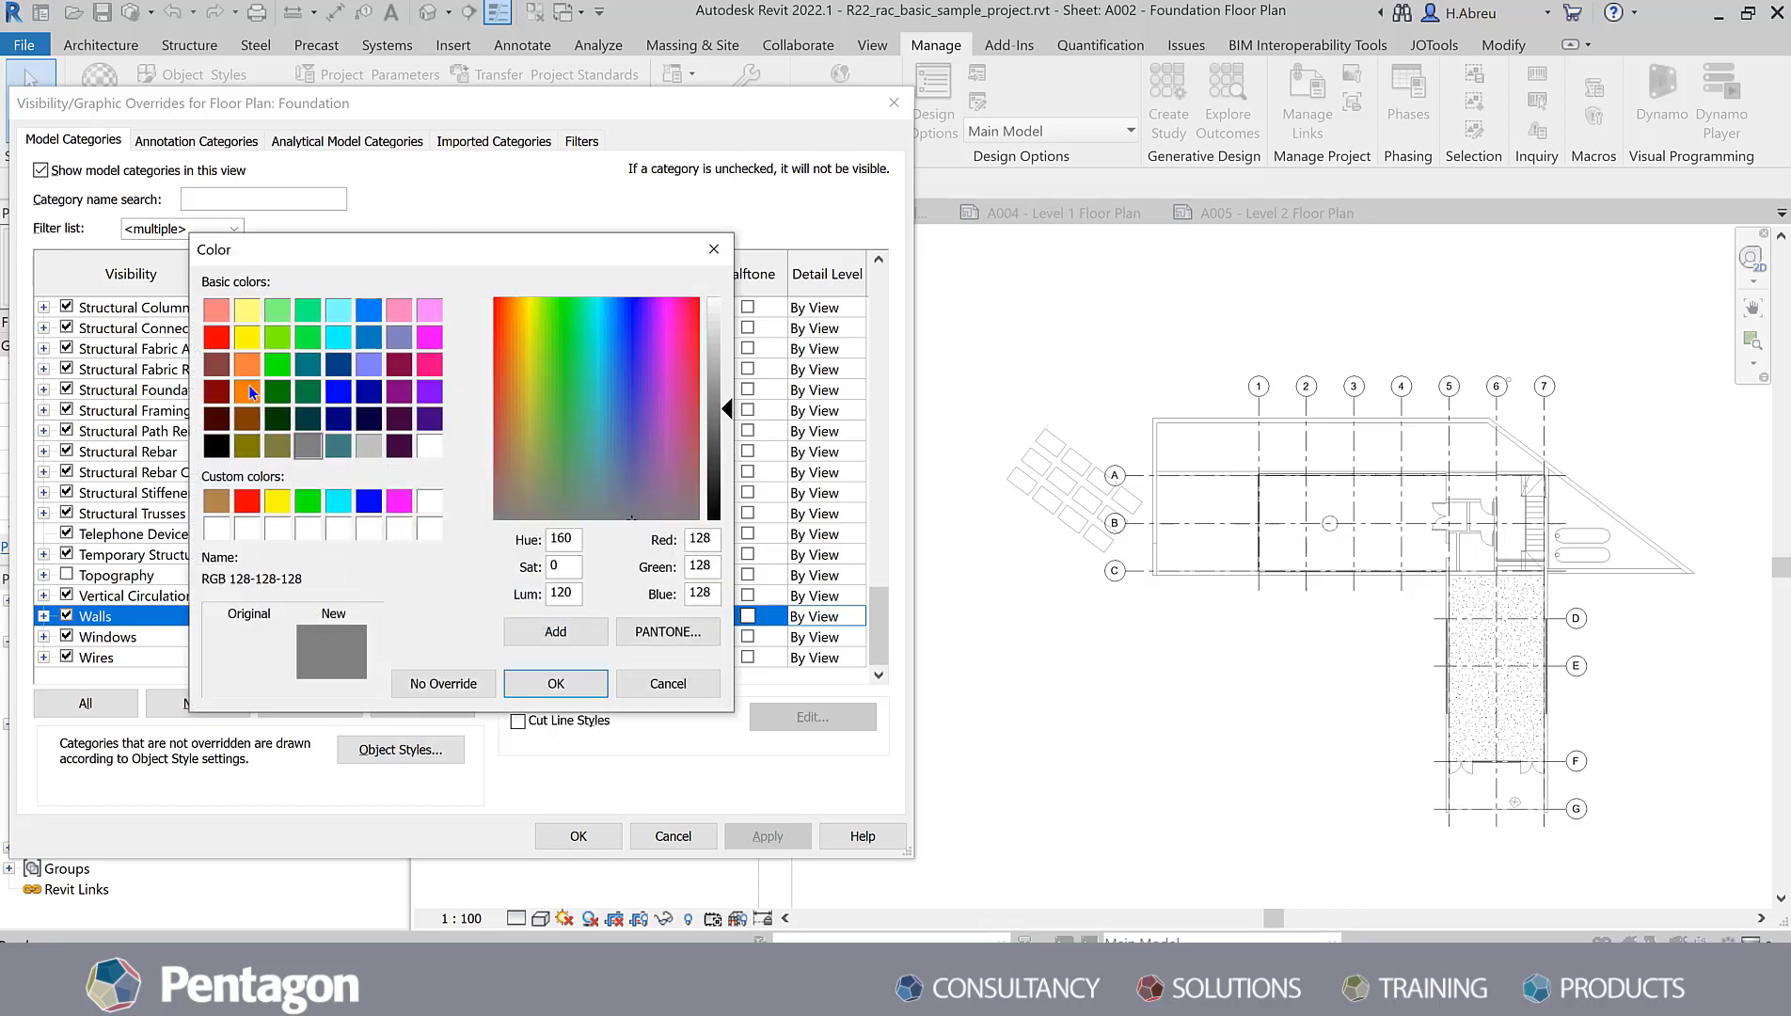
pyautogui.click(308, 390)
pyautogui.click(547, 681)
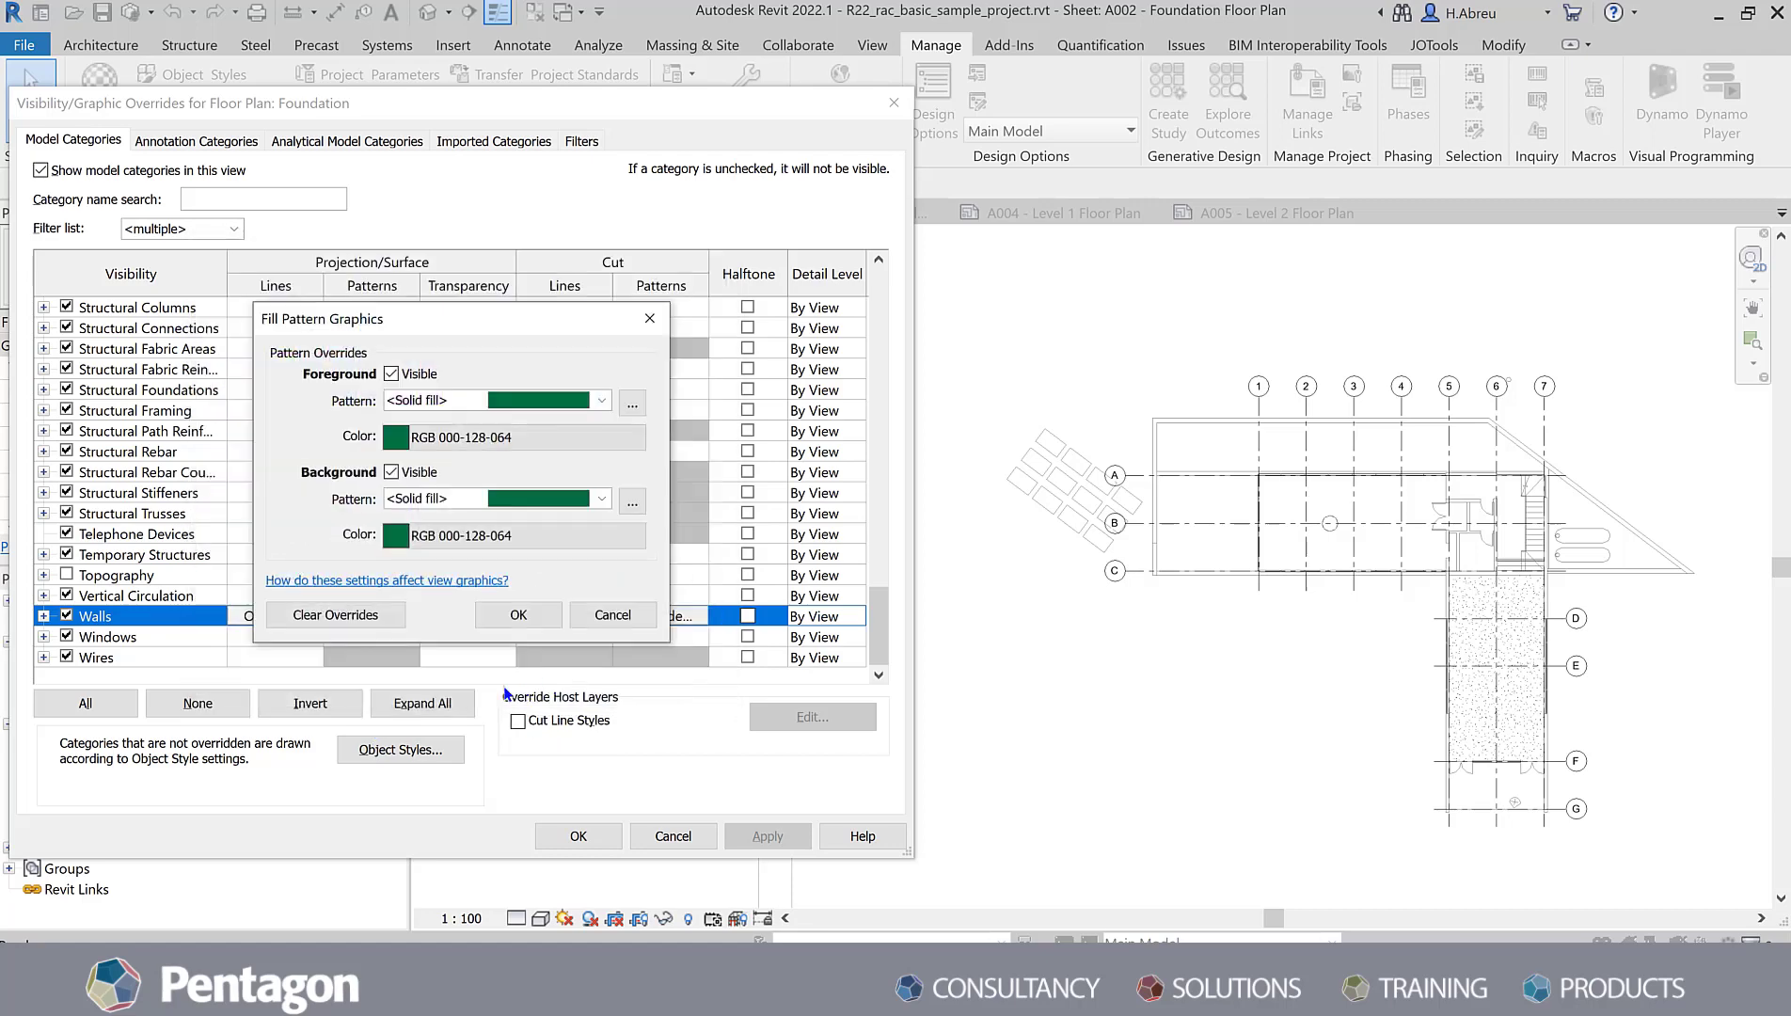
pyautogui.click(518, 620)
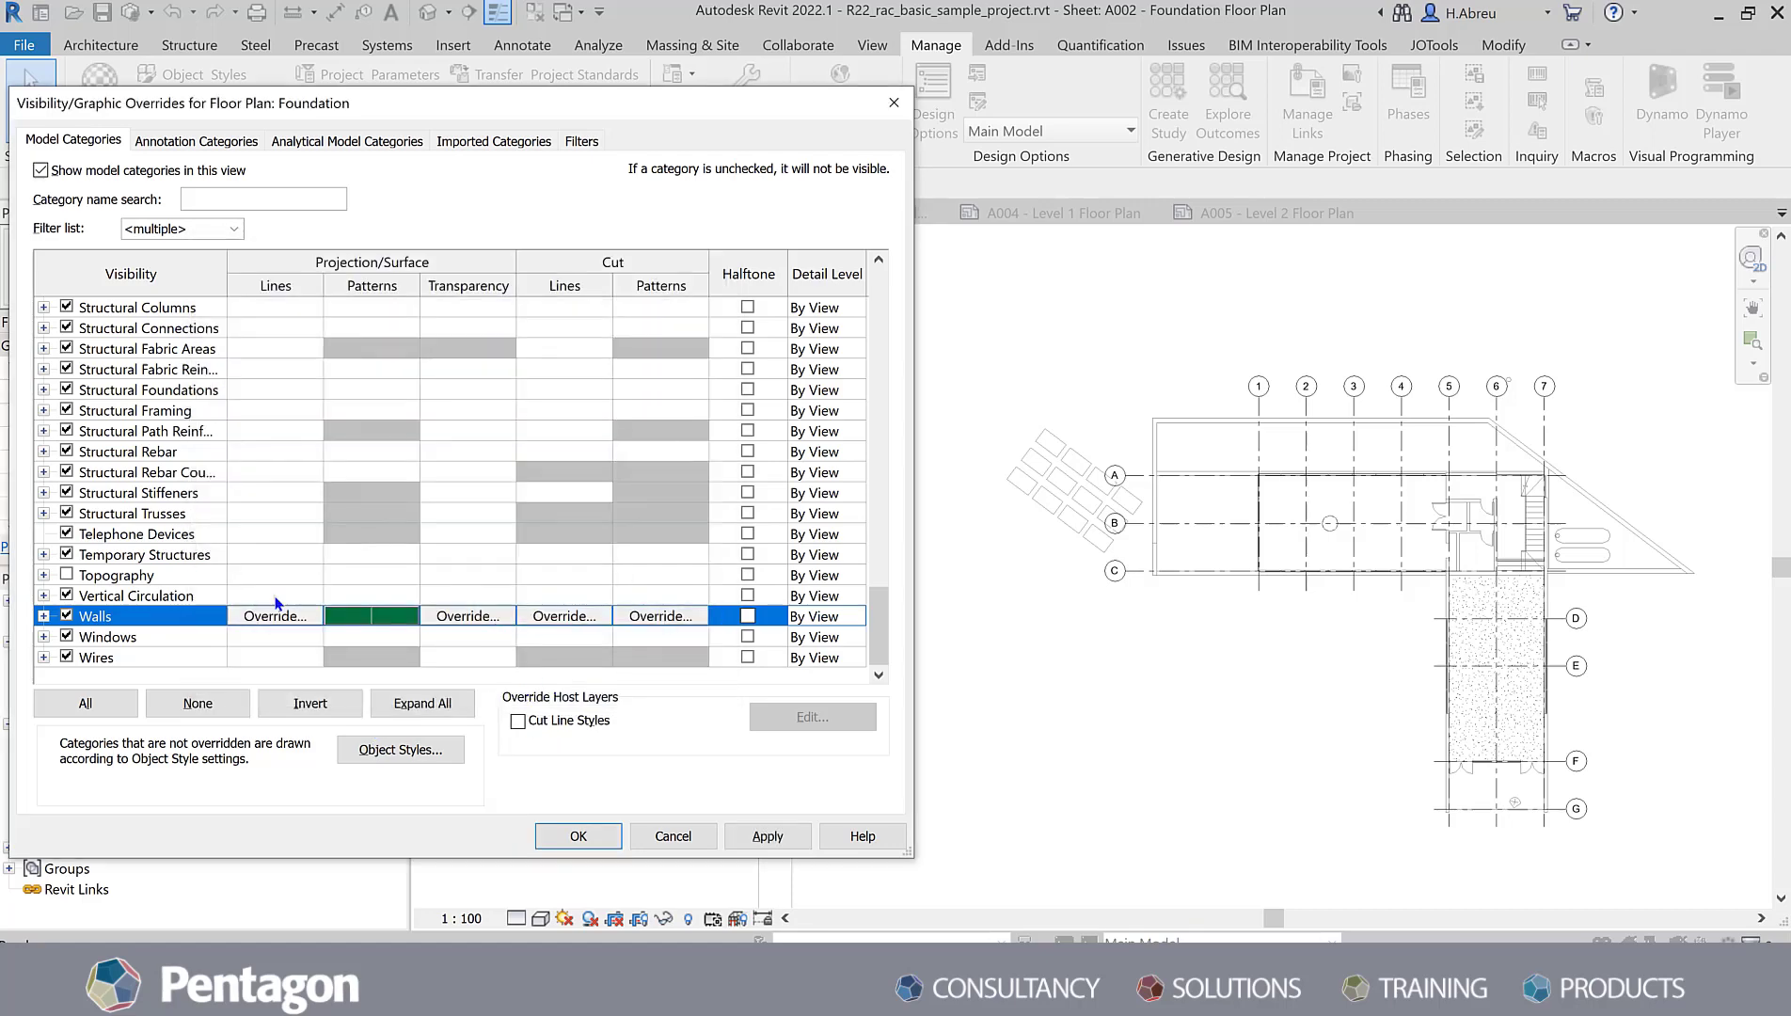
pyautogui.click(779, 843)
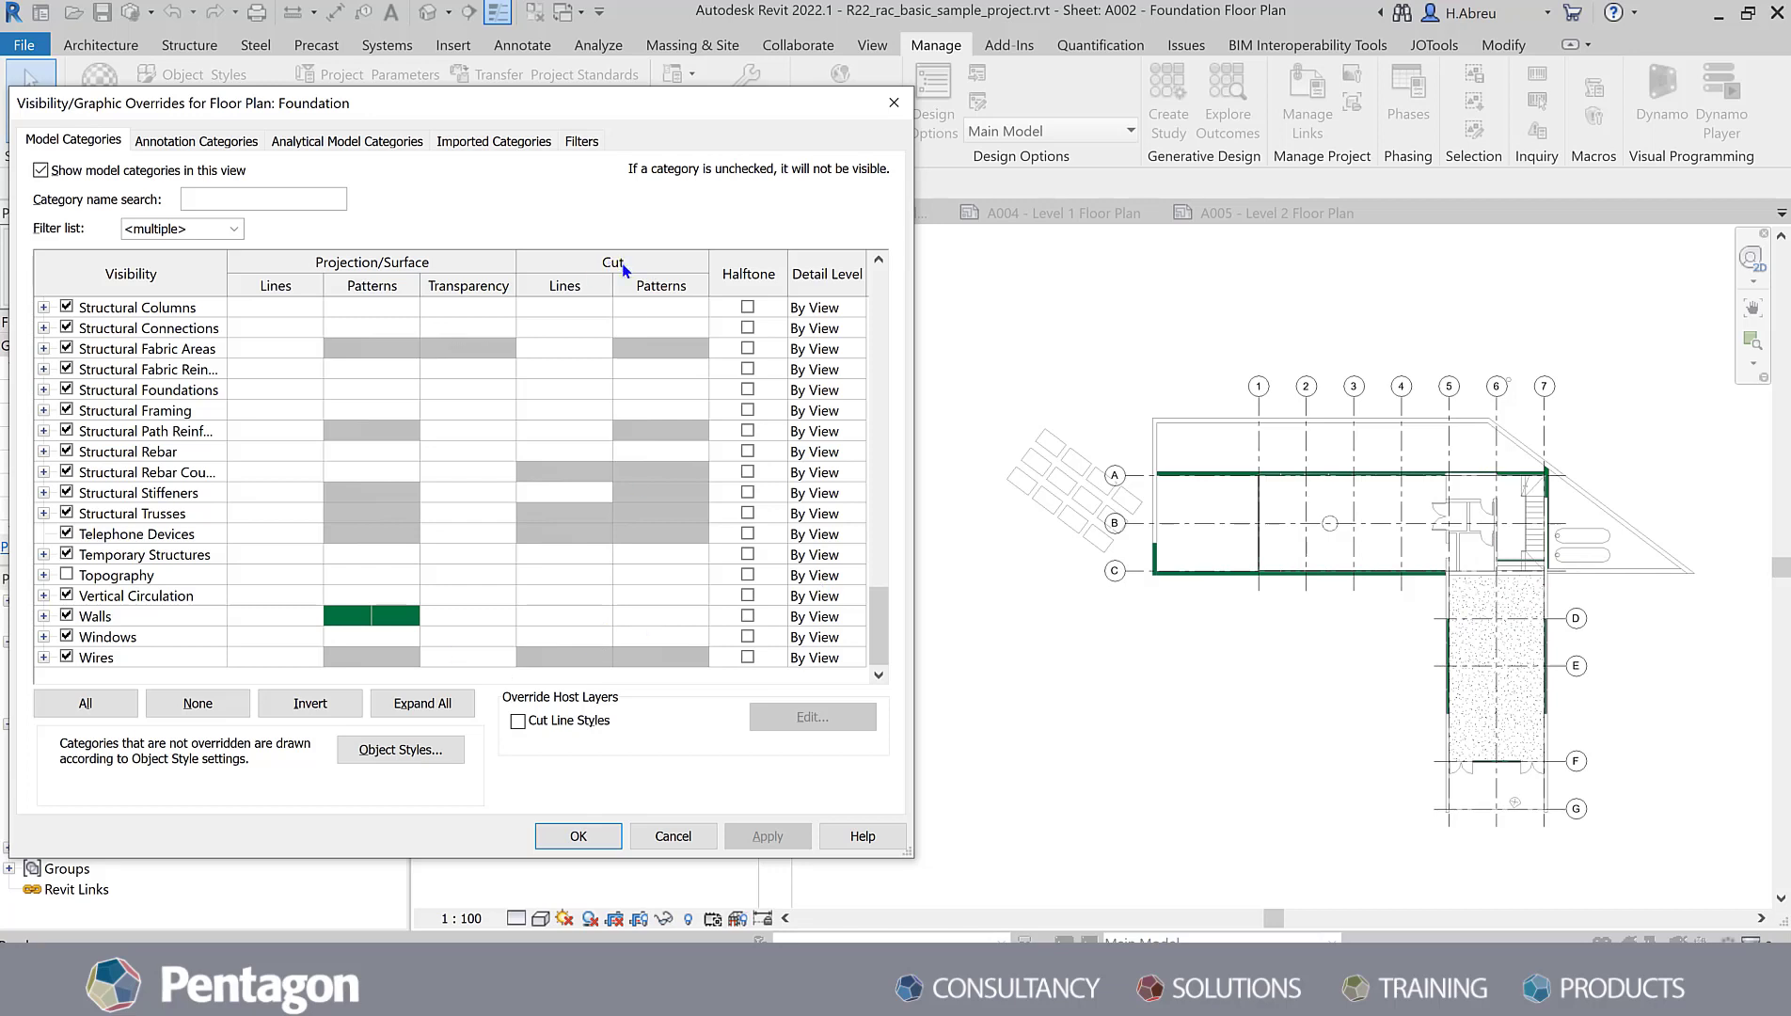
# Step: Give the Walls cut pattern a solid fill foreground in dark green
pyautogui.click(634, 614)
pyautogui.click(675, 615)
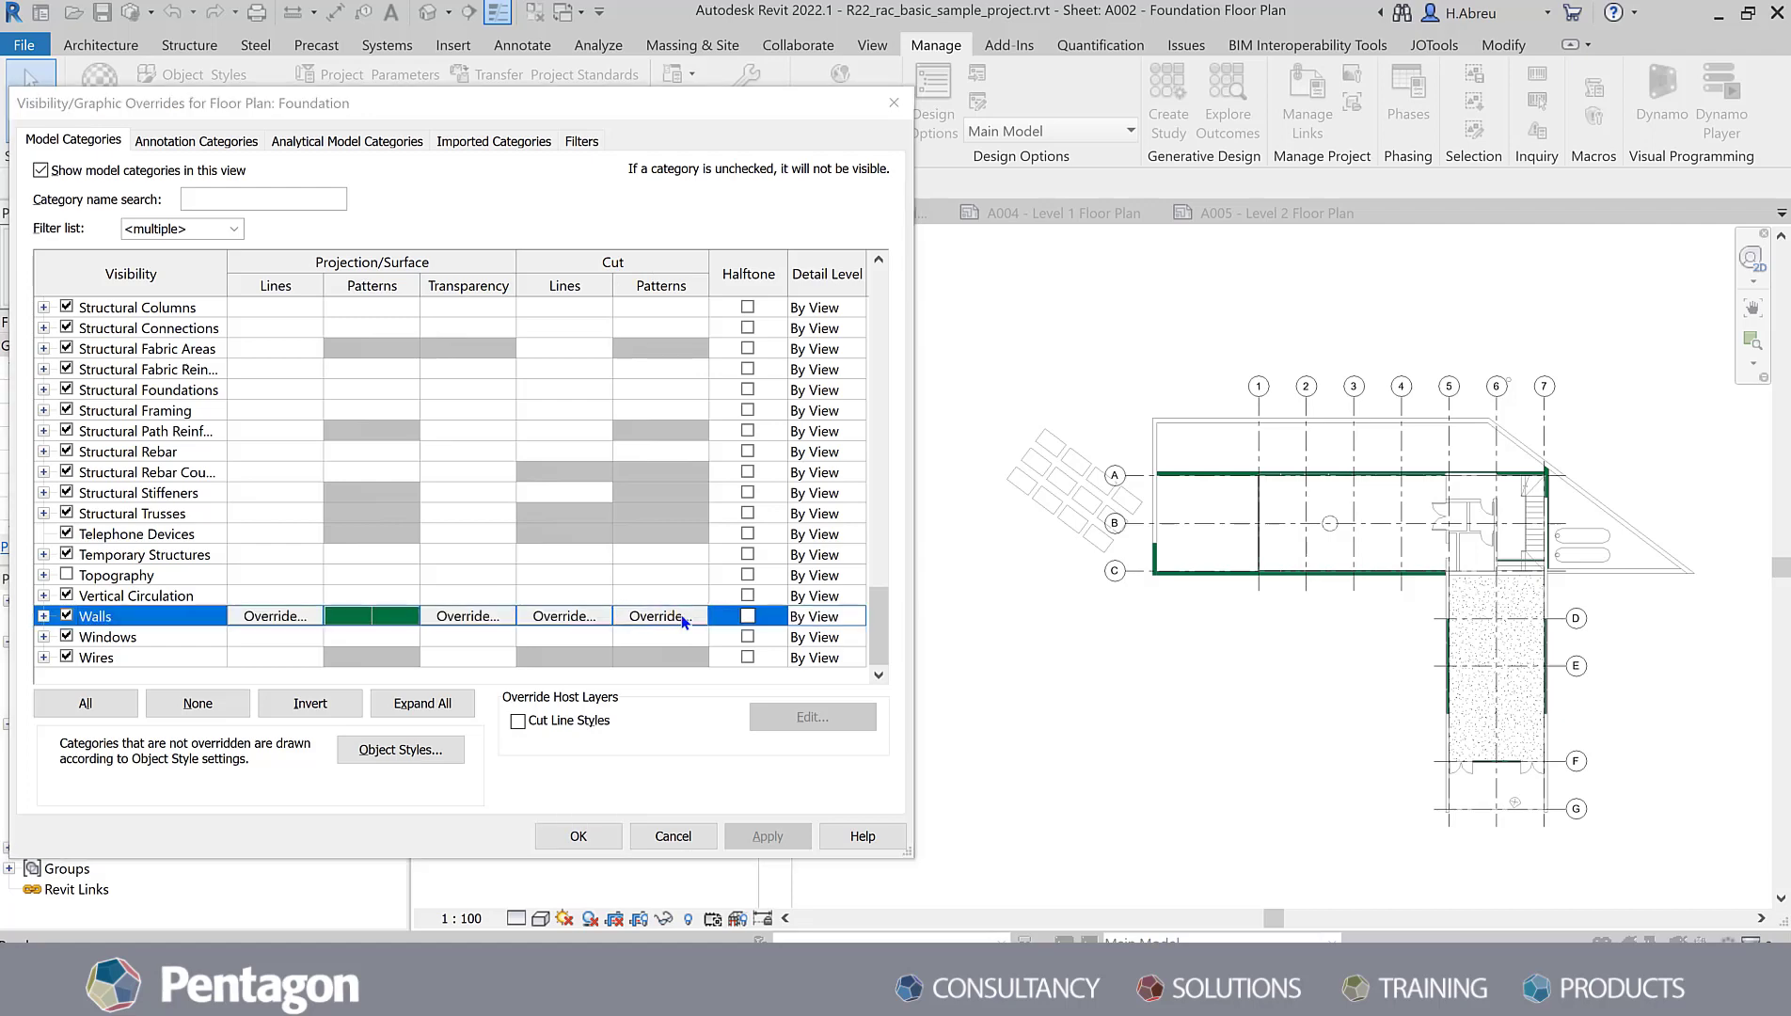
pyautogui.click(513, 402)
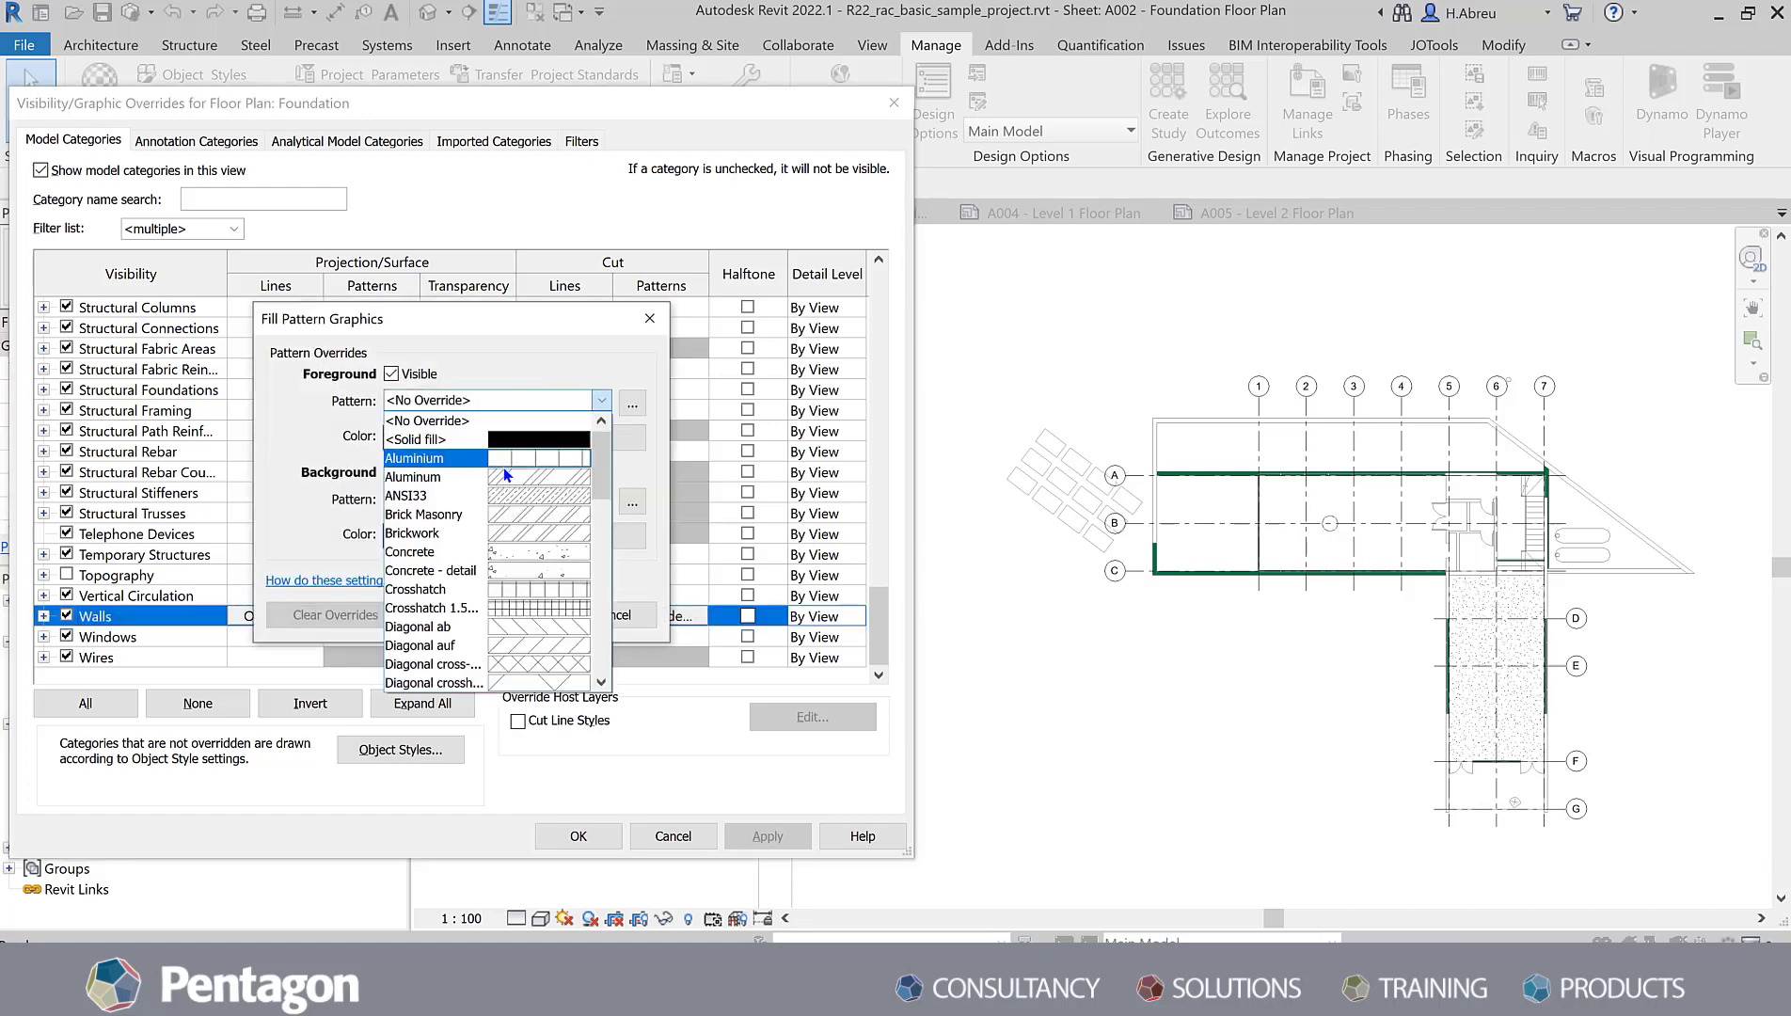
pyautogui.click(526, 436)
pyautogui.click(525, 435)
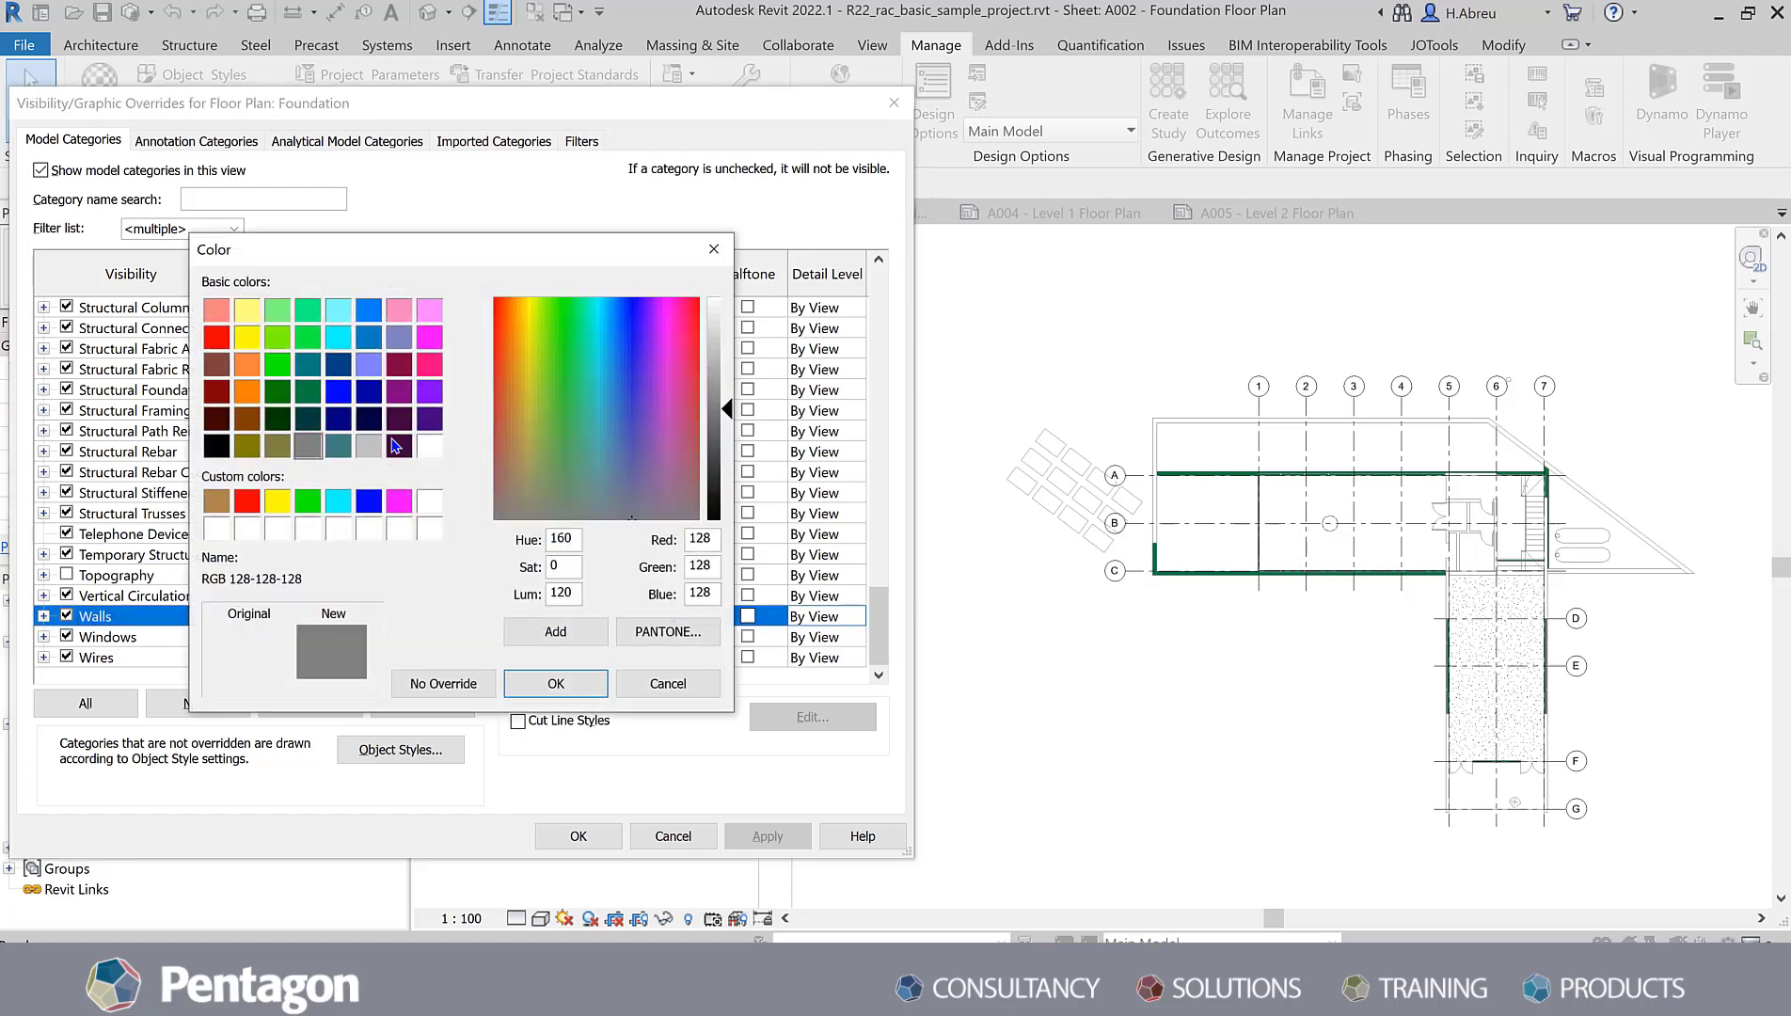
pyautogui.click(299, 392)
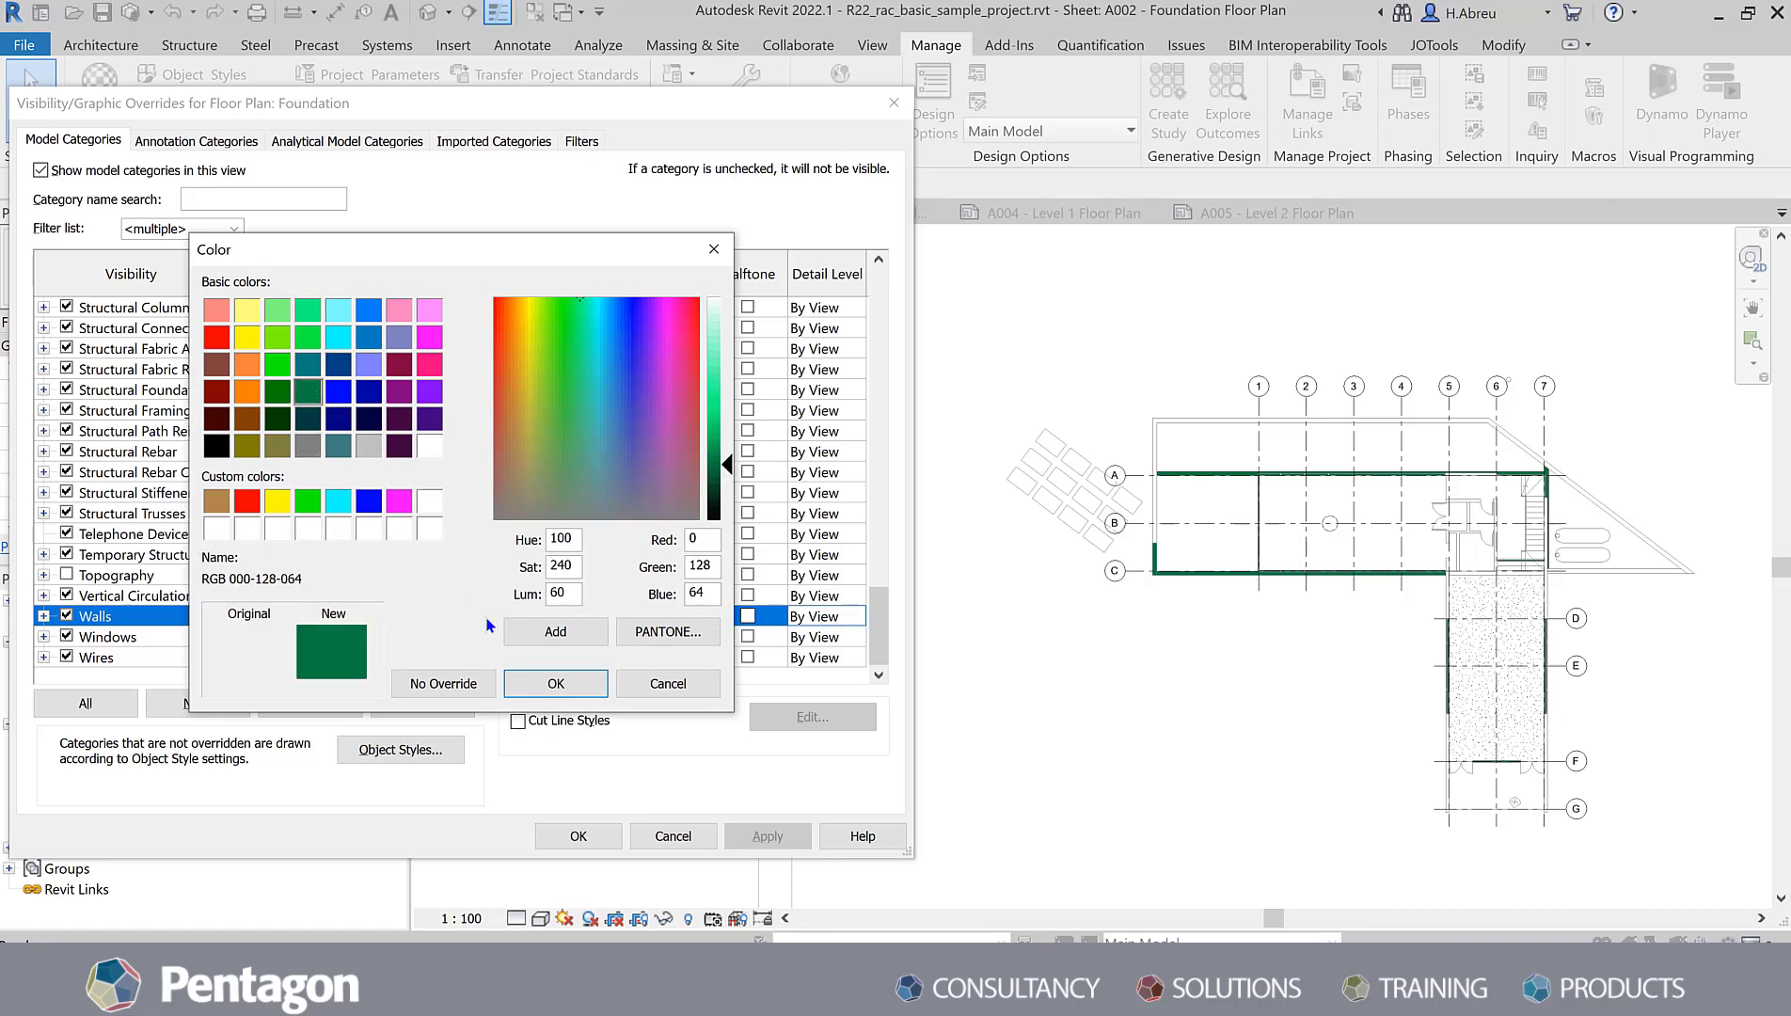
pyautogui.click(555, 683)
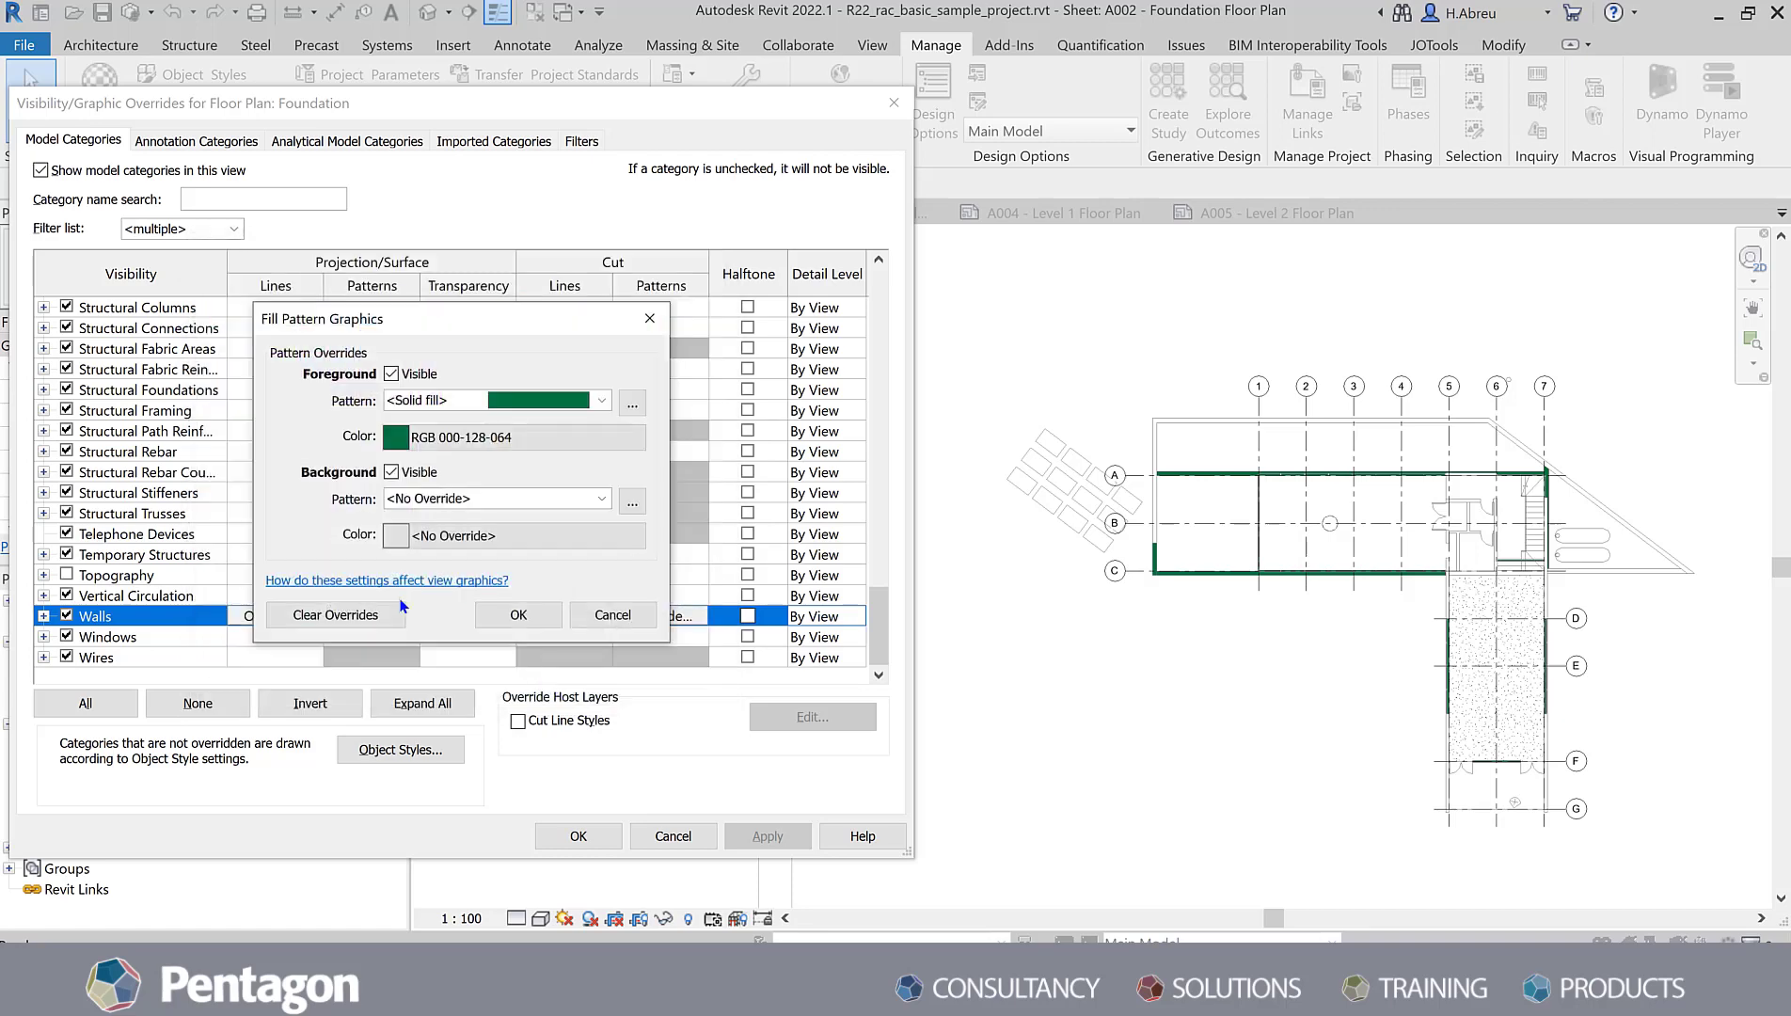
# Step: Set the Walls cut background to solid dark green RGB 0-128-64 and apply it
pyautogui.click(508, 499)
pyautogui.scroll(1, 498, 526)
pyautogui.click(498, 520)
pyautogui.click(458, 534)
pyautogui.click(304, 400)
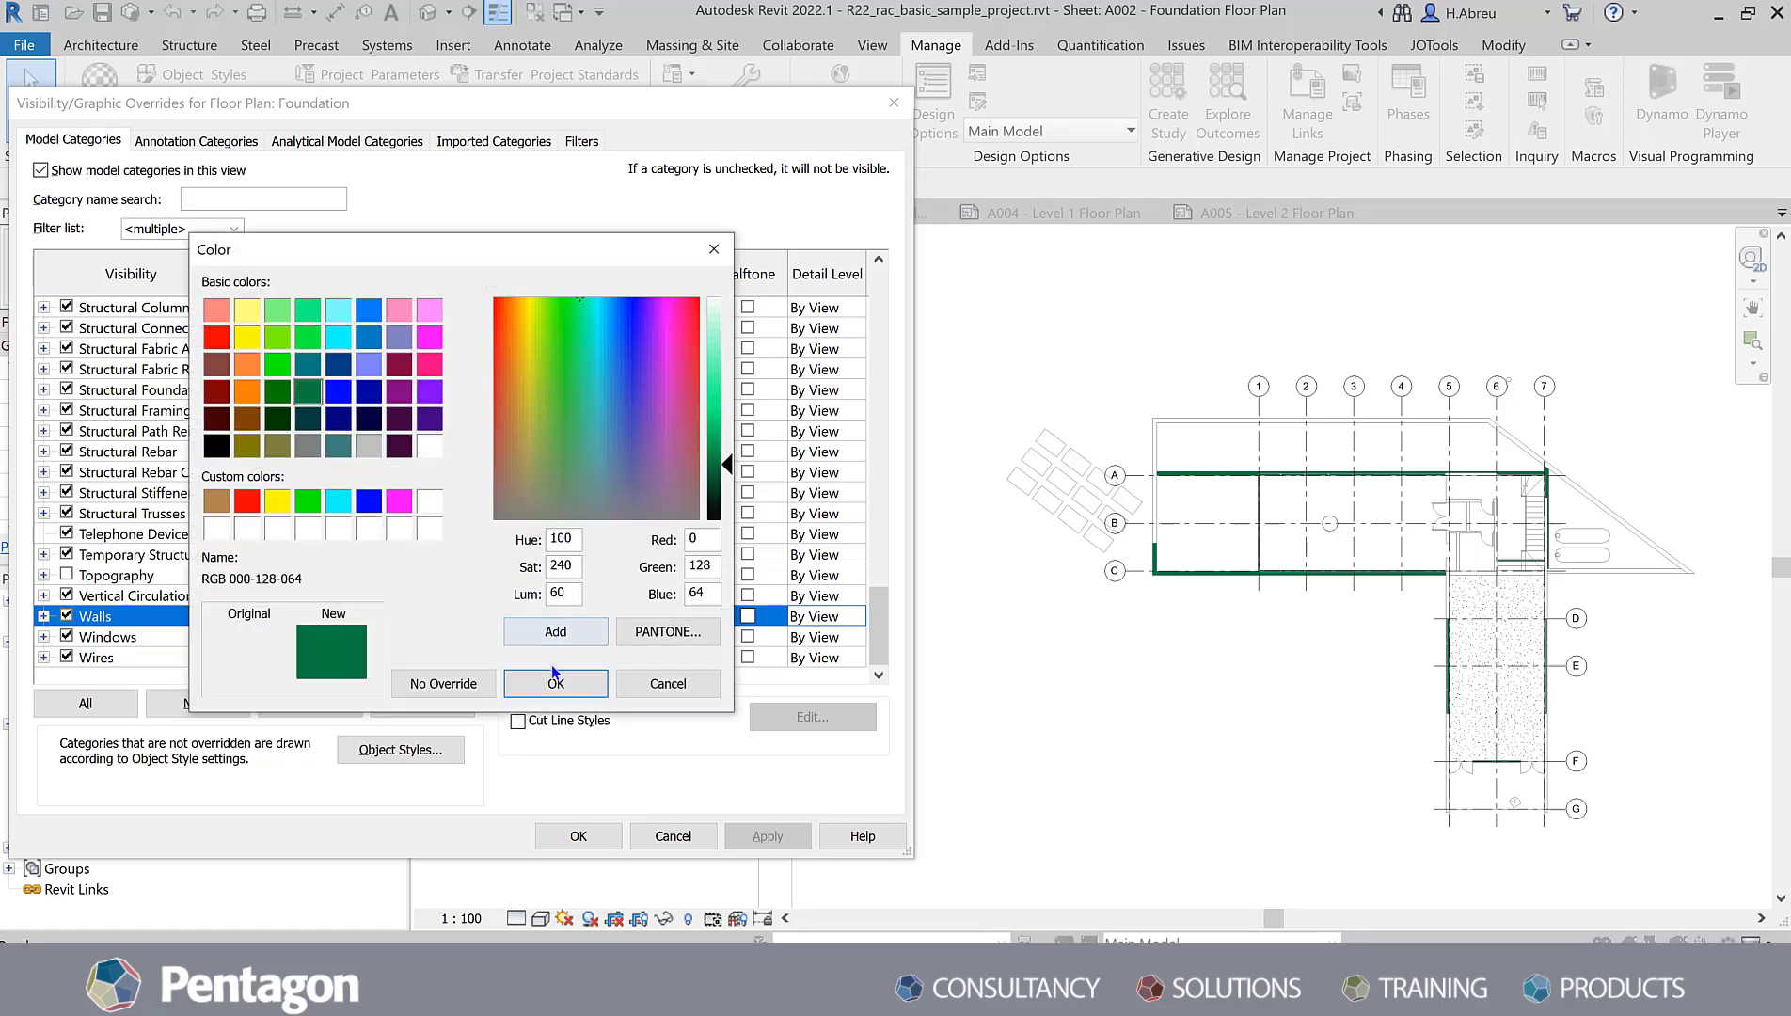
pyautogui.click(553, 681)
pyautogui.click(529, 615)
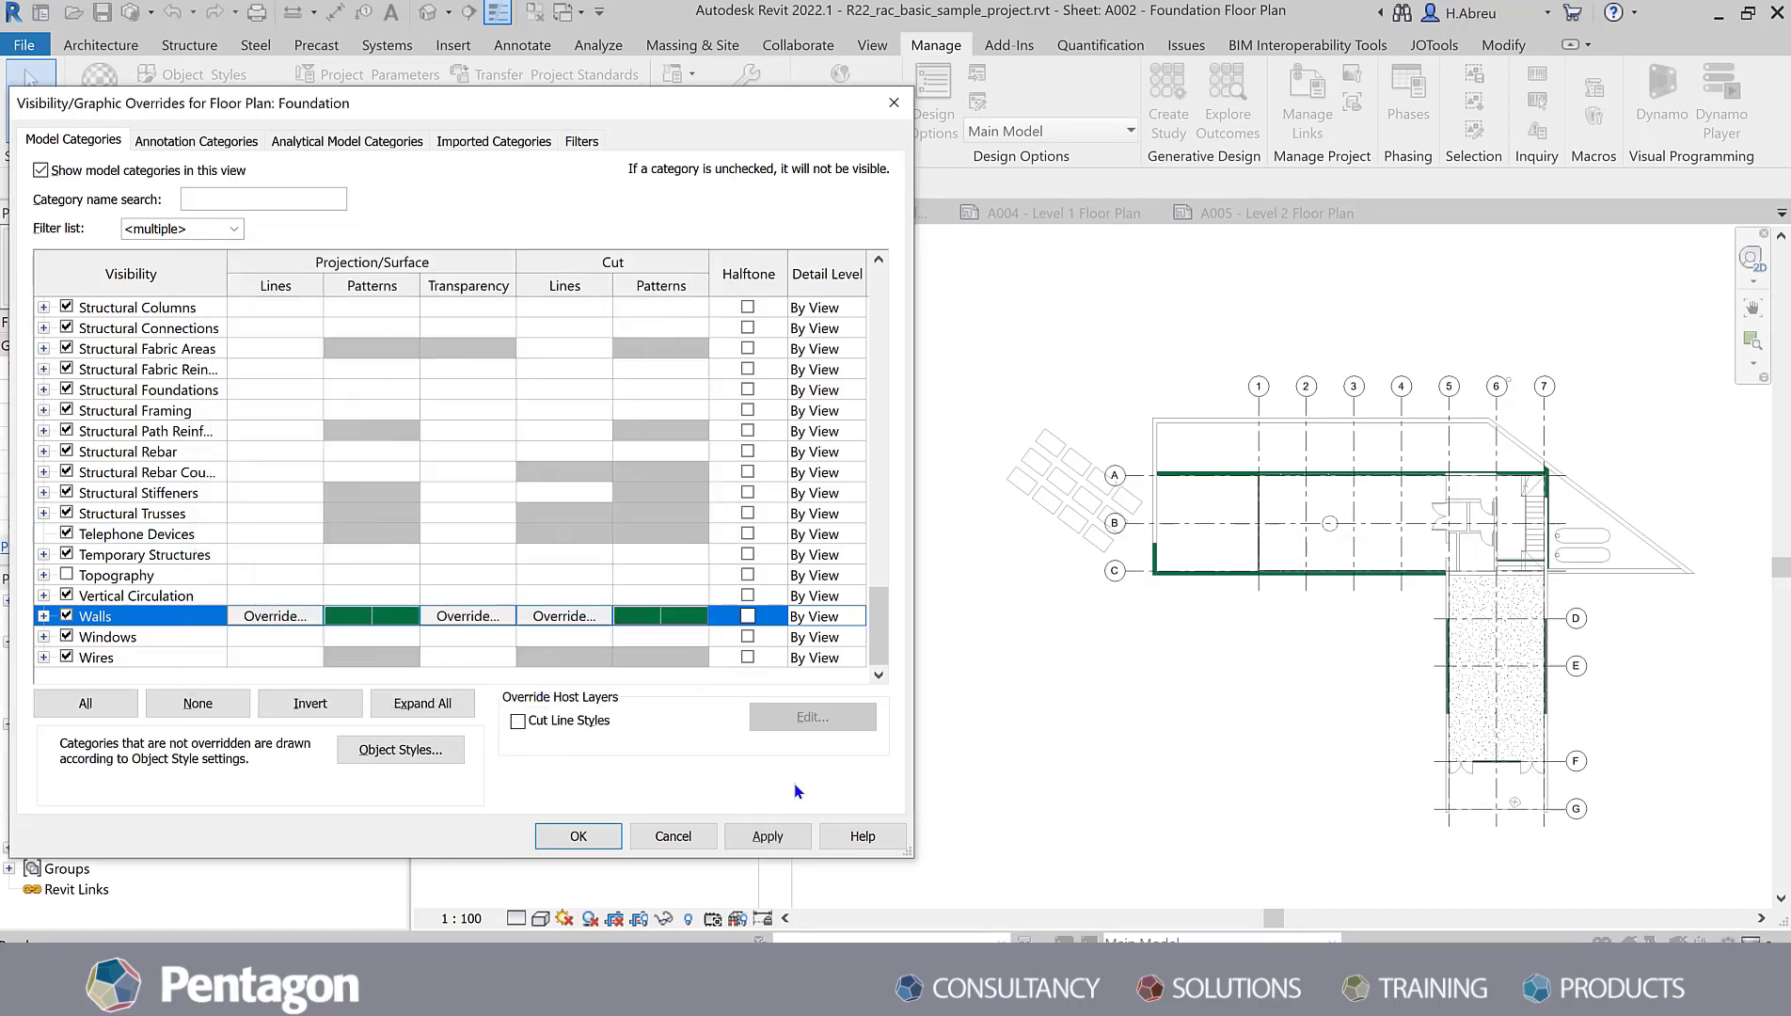
pyautogui.click(765, 836)
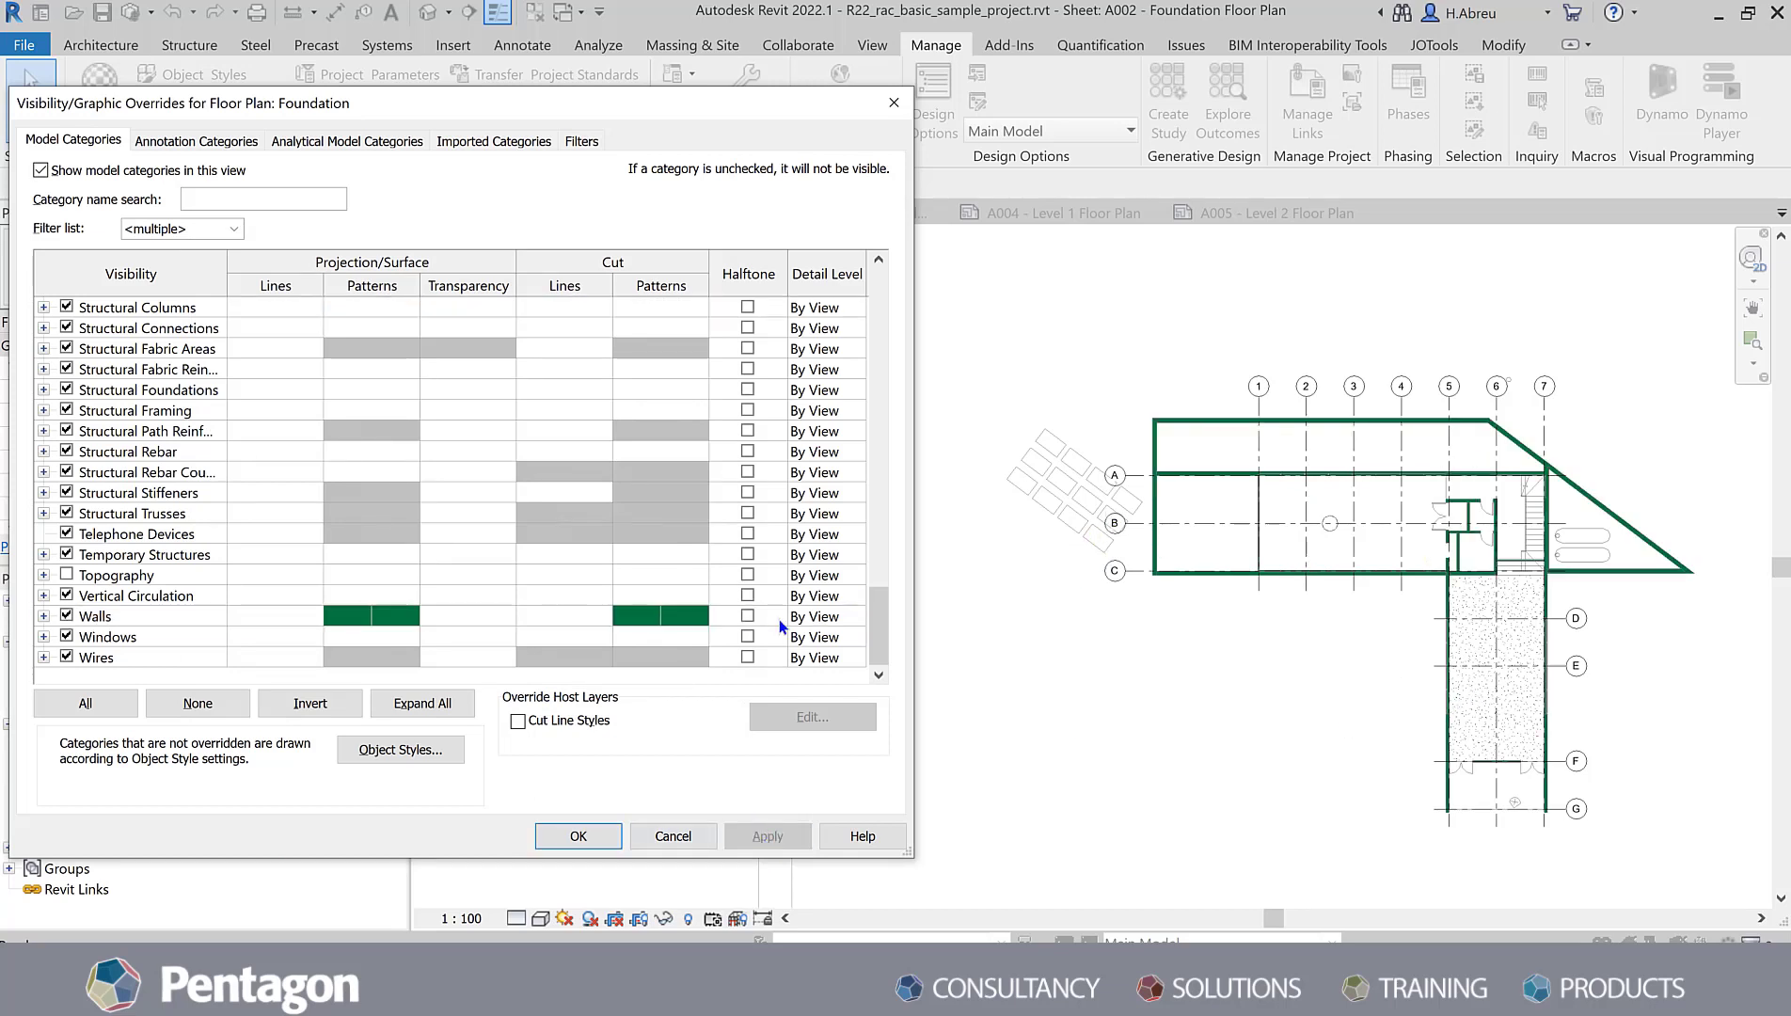
# Step: Give the Structural Columns surface pattern a solid dark green foreground
pyautogui.scroll(2, 223, 545)
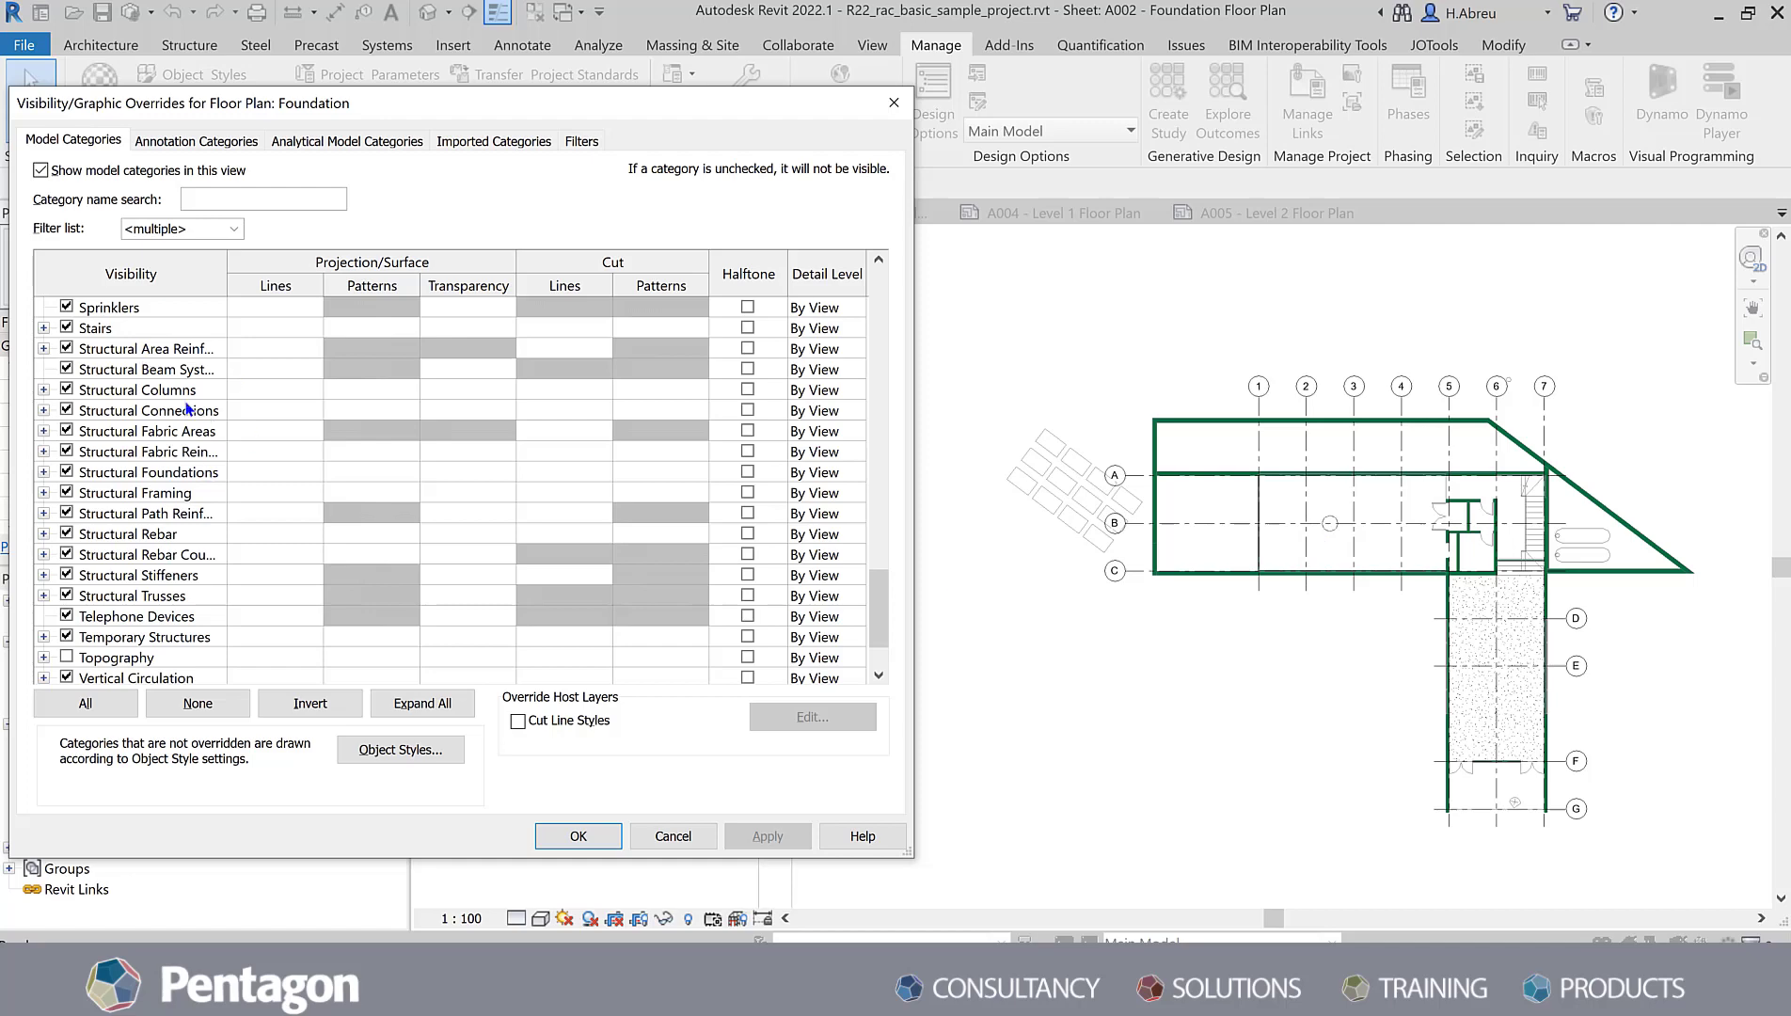
pyautogui.click(390, 391)
pyautogui.click(385, 389)
pyautogui.click(487, 401)
pyautogui.click(463, 428)
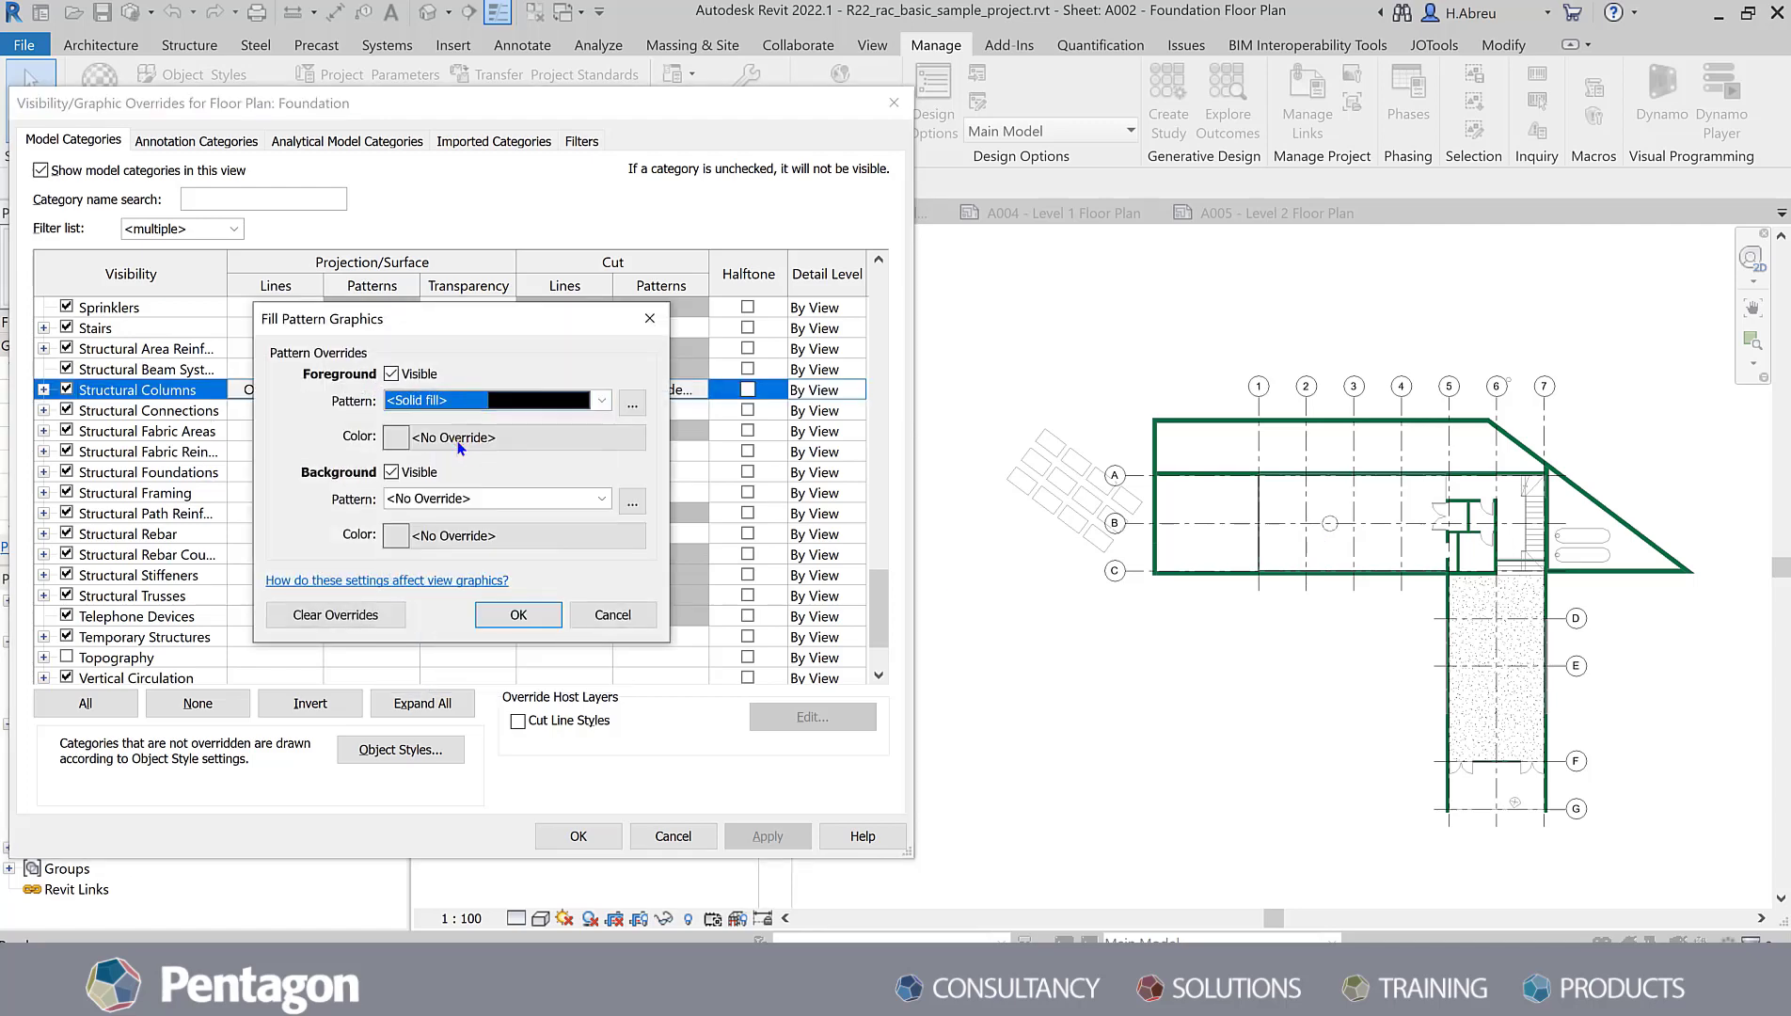
pyautogui.click(463, 436)
pyautogui.click(307, 391)
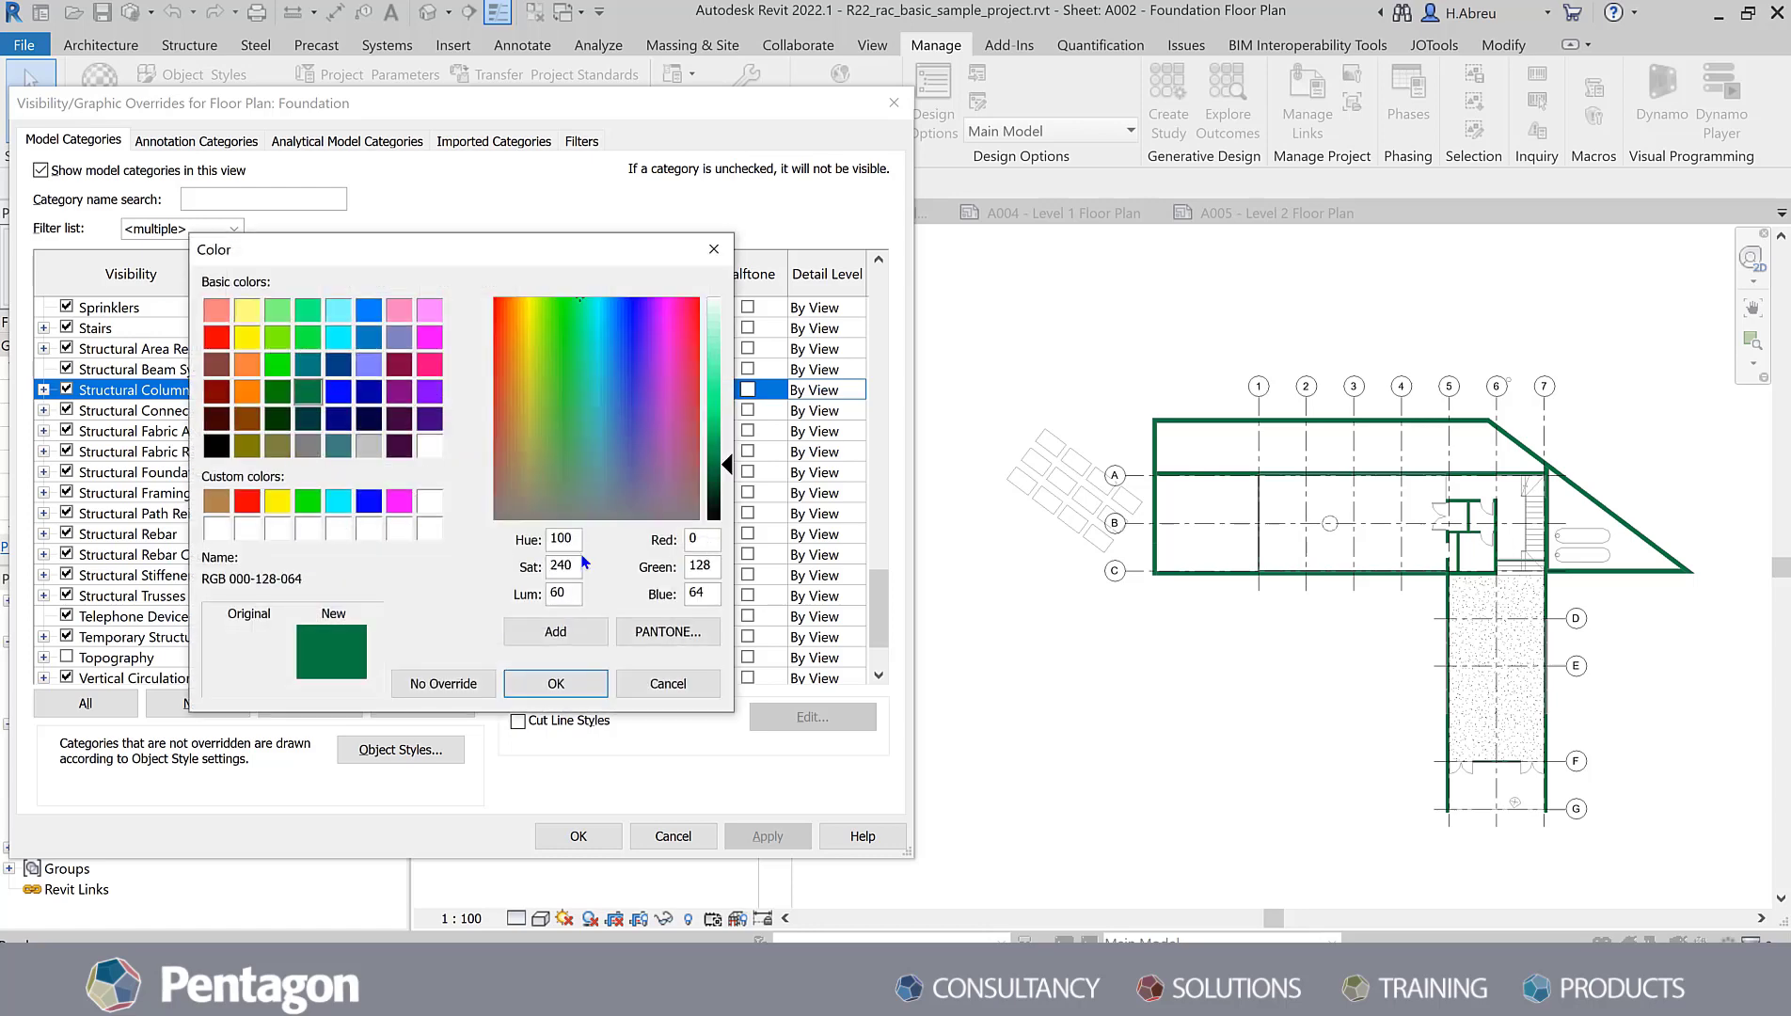
pyautogui.click(555, 681)
# Step: Set the Structural Columns surface background to solid dark green and apply the override
pyautogui.click(516, 499)
pyautogui.click(456, 534)
pyautogui.click(453, 537)
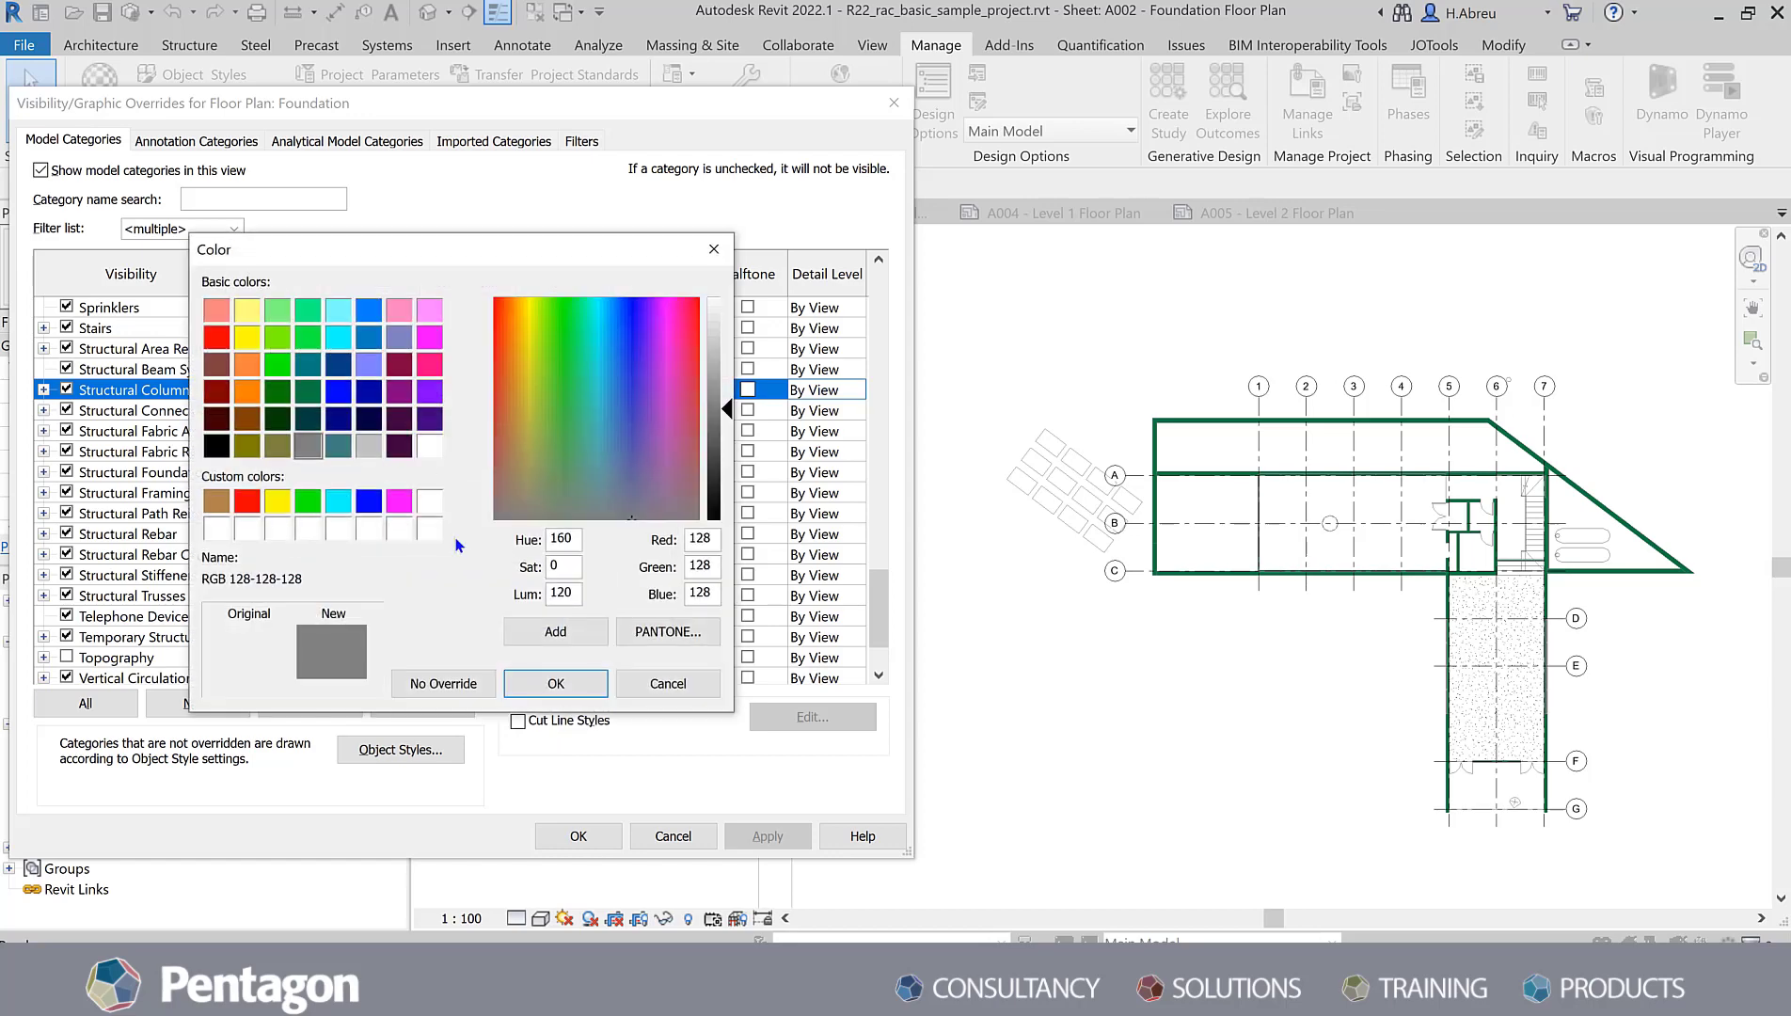
pyautogui.click(307, 390)
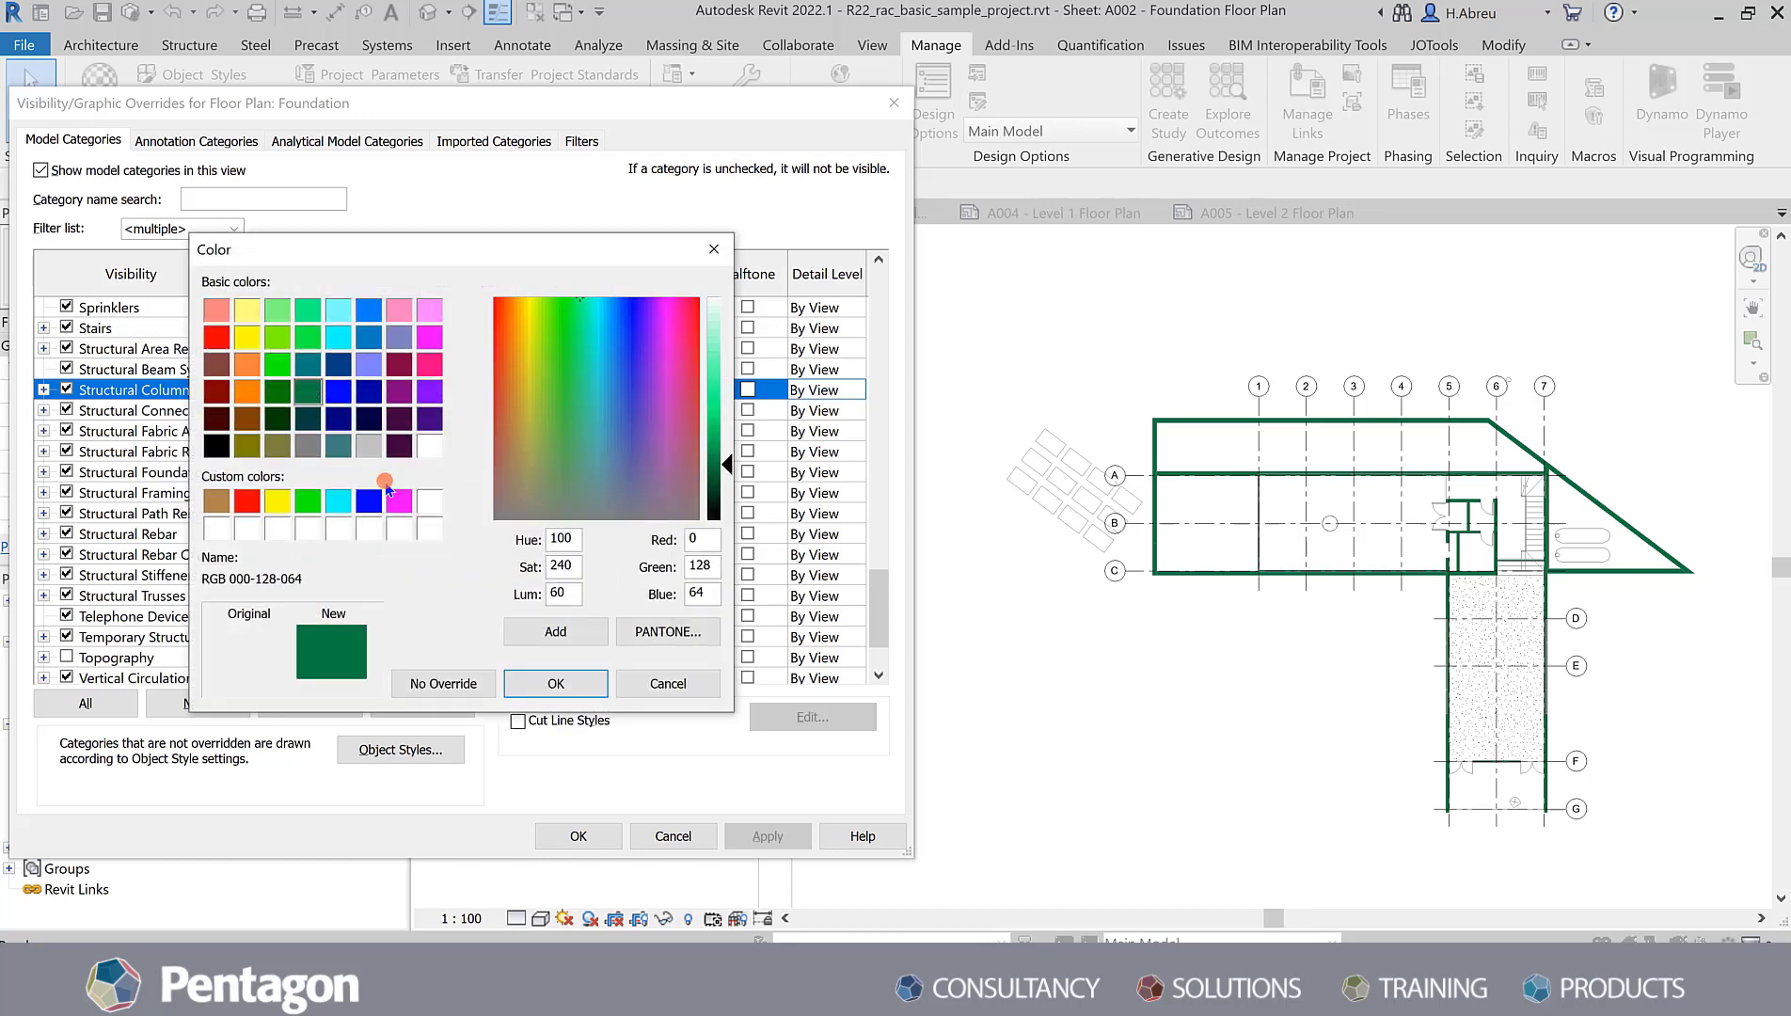
pyautogui.click(541, 686)
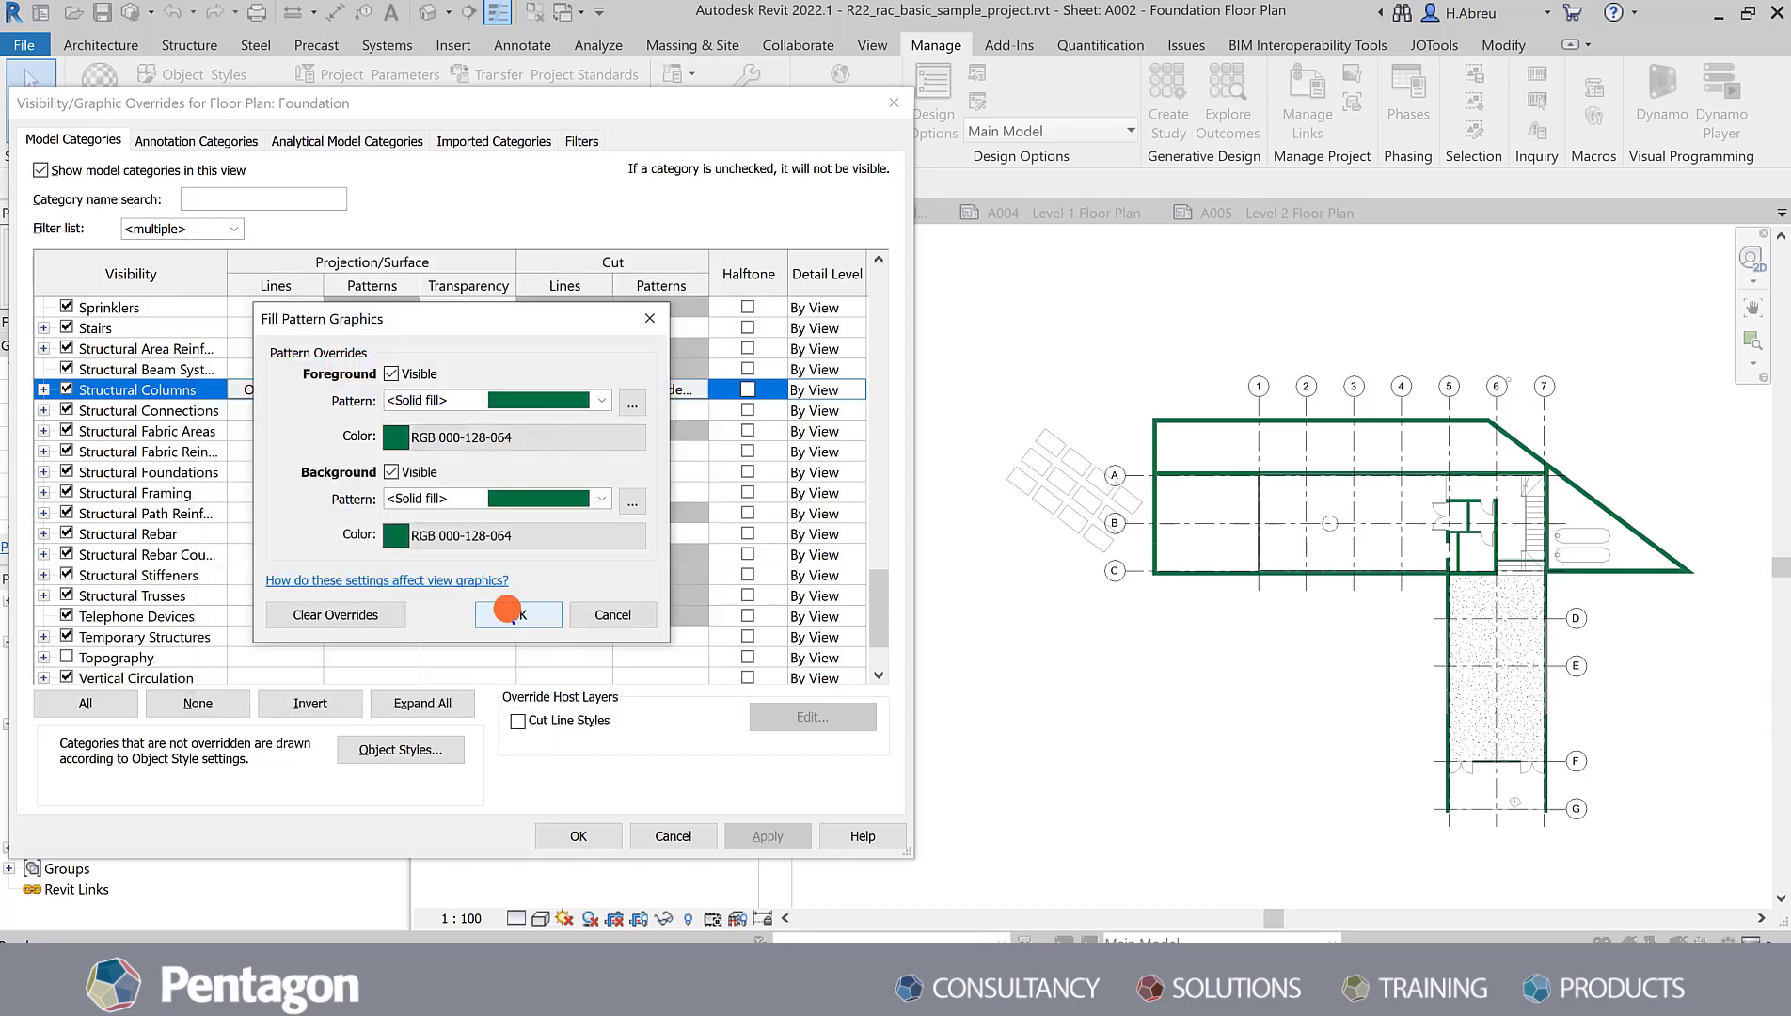
pyautogui.click(508, 613)
pyautogui.click(768, 835)
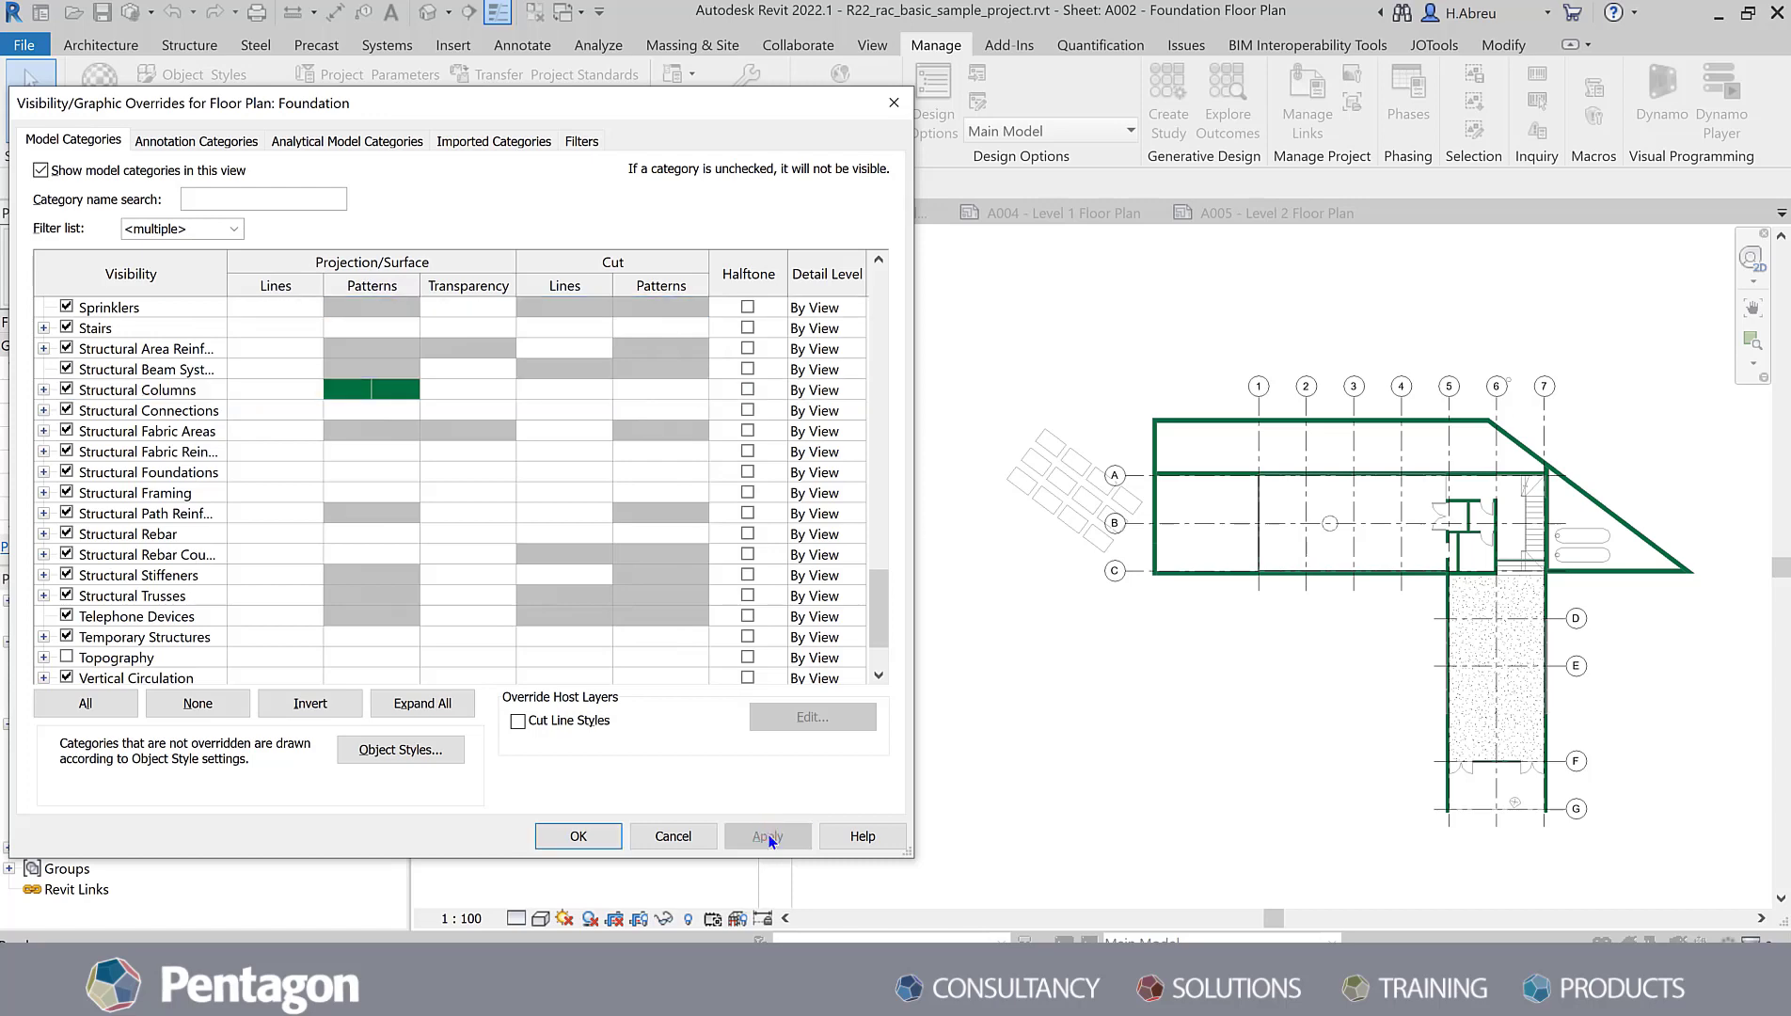
# Step: Give the Structural Columns cut pattern a solid dark green foreground
pyautogui.click(658, 389)
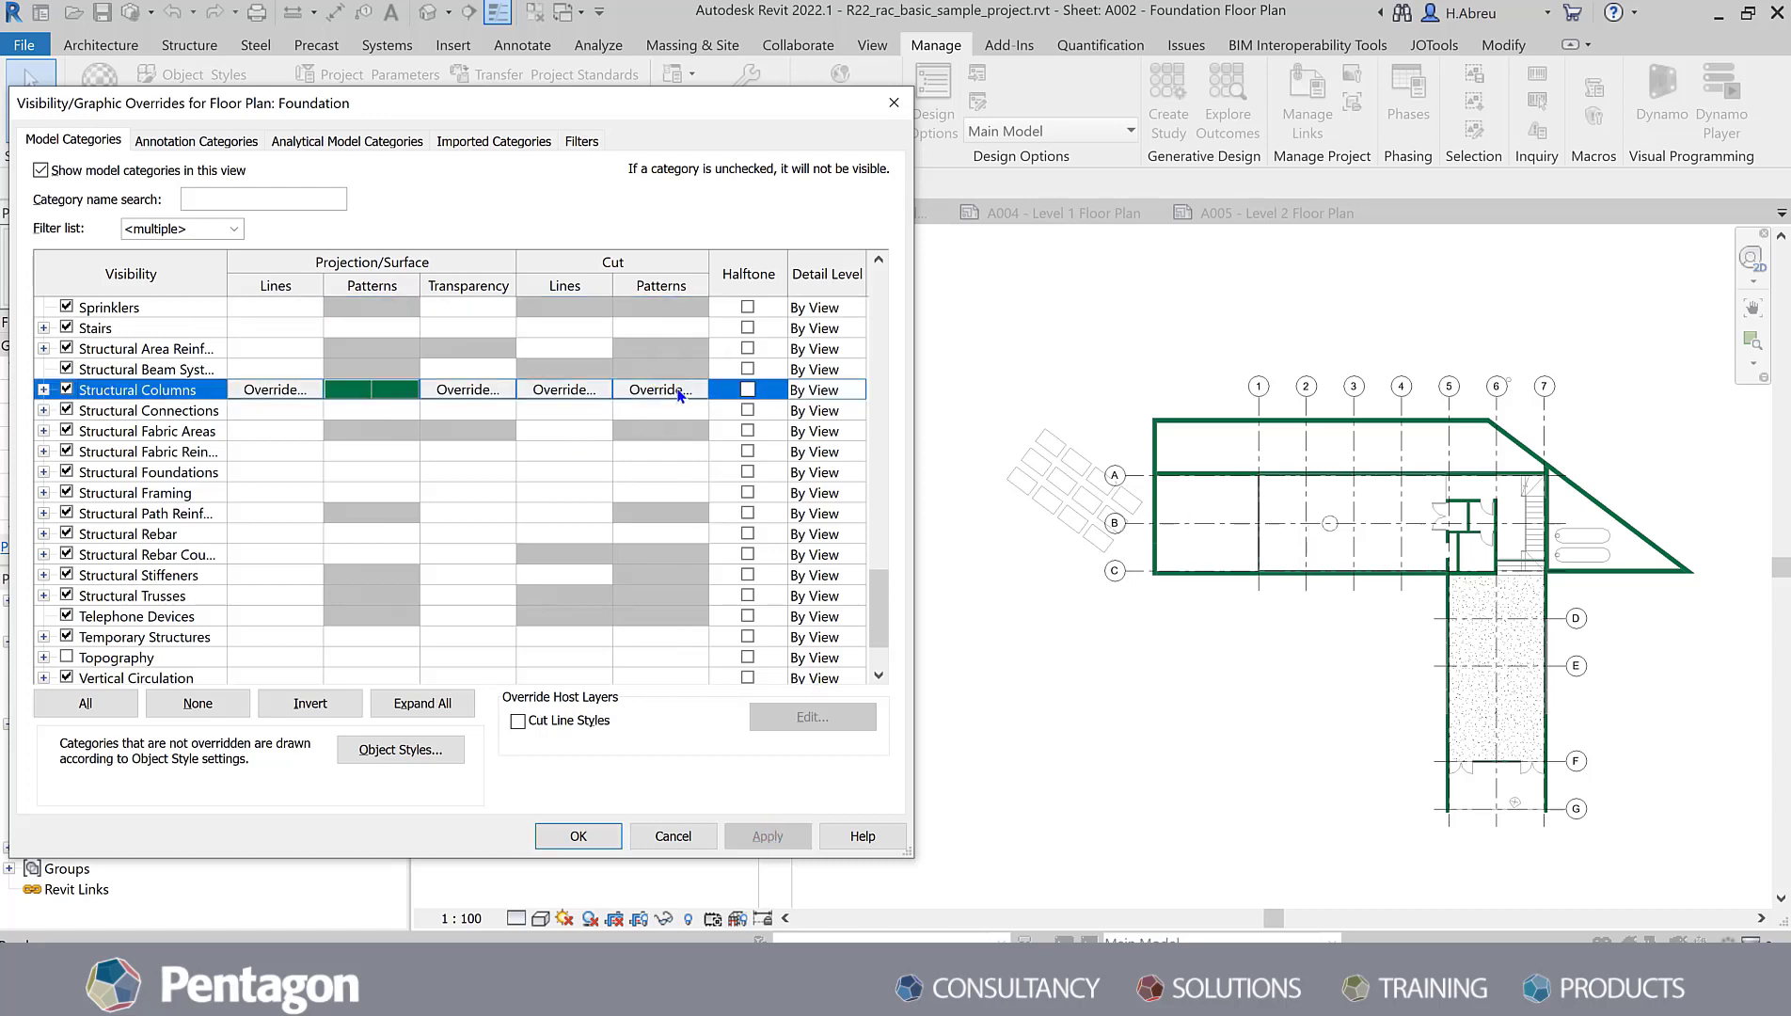
pyautogui.click(661, 390)
pyautogui.click(467, 400)
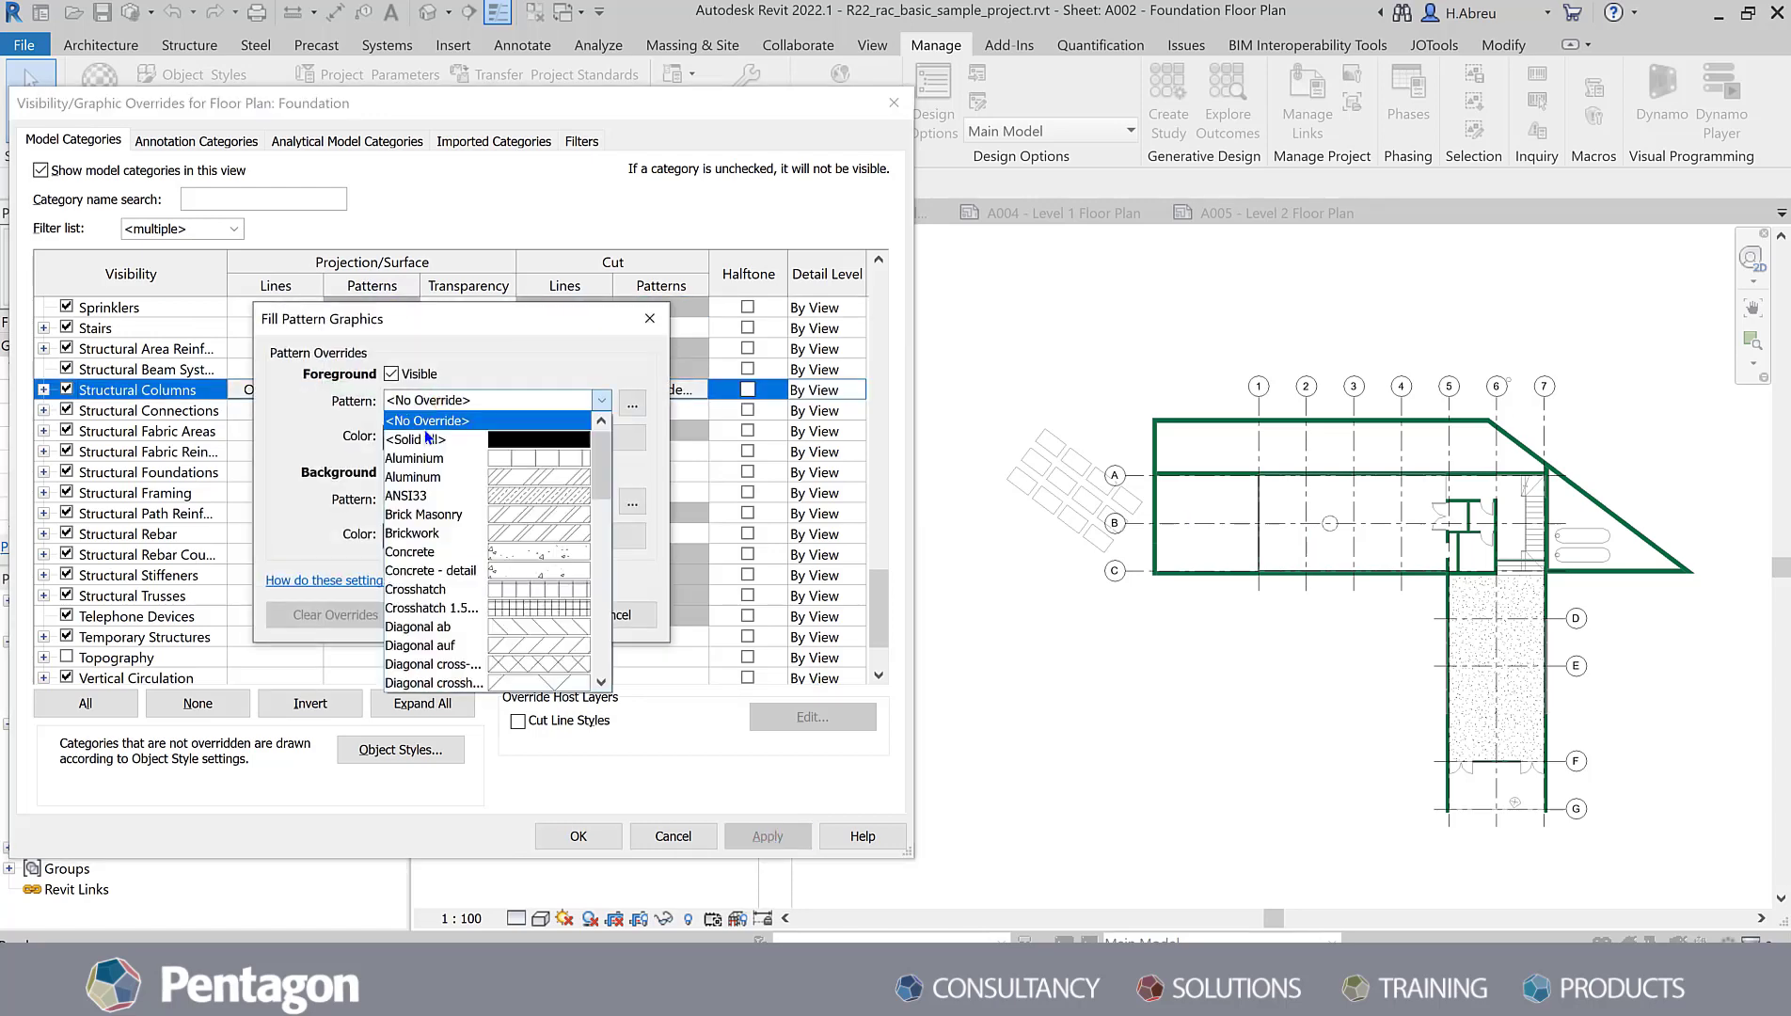
pyautogui.click(471, 431)
pyautogui.click(451, 436)
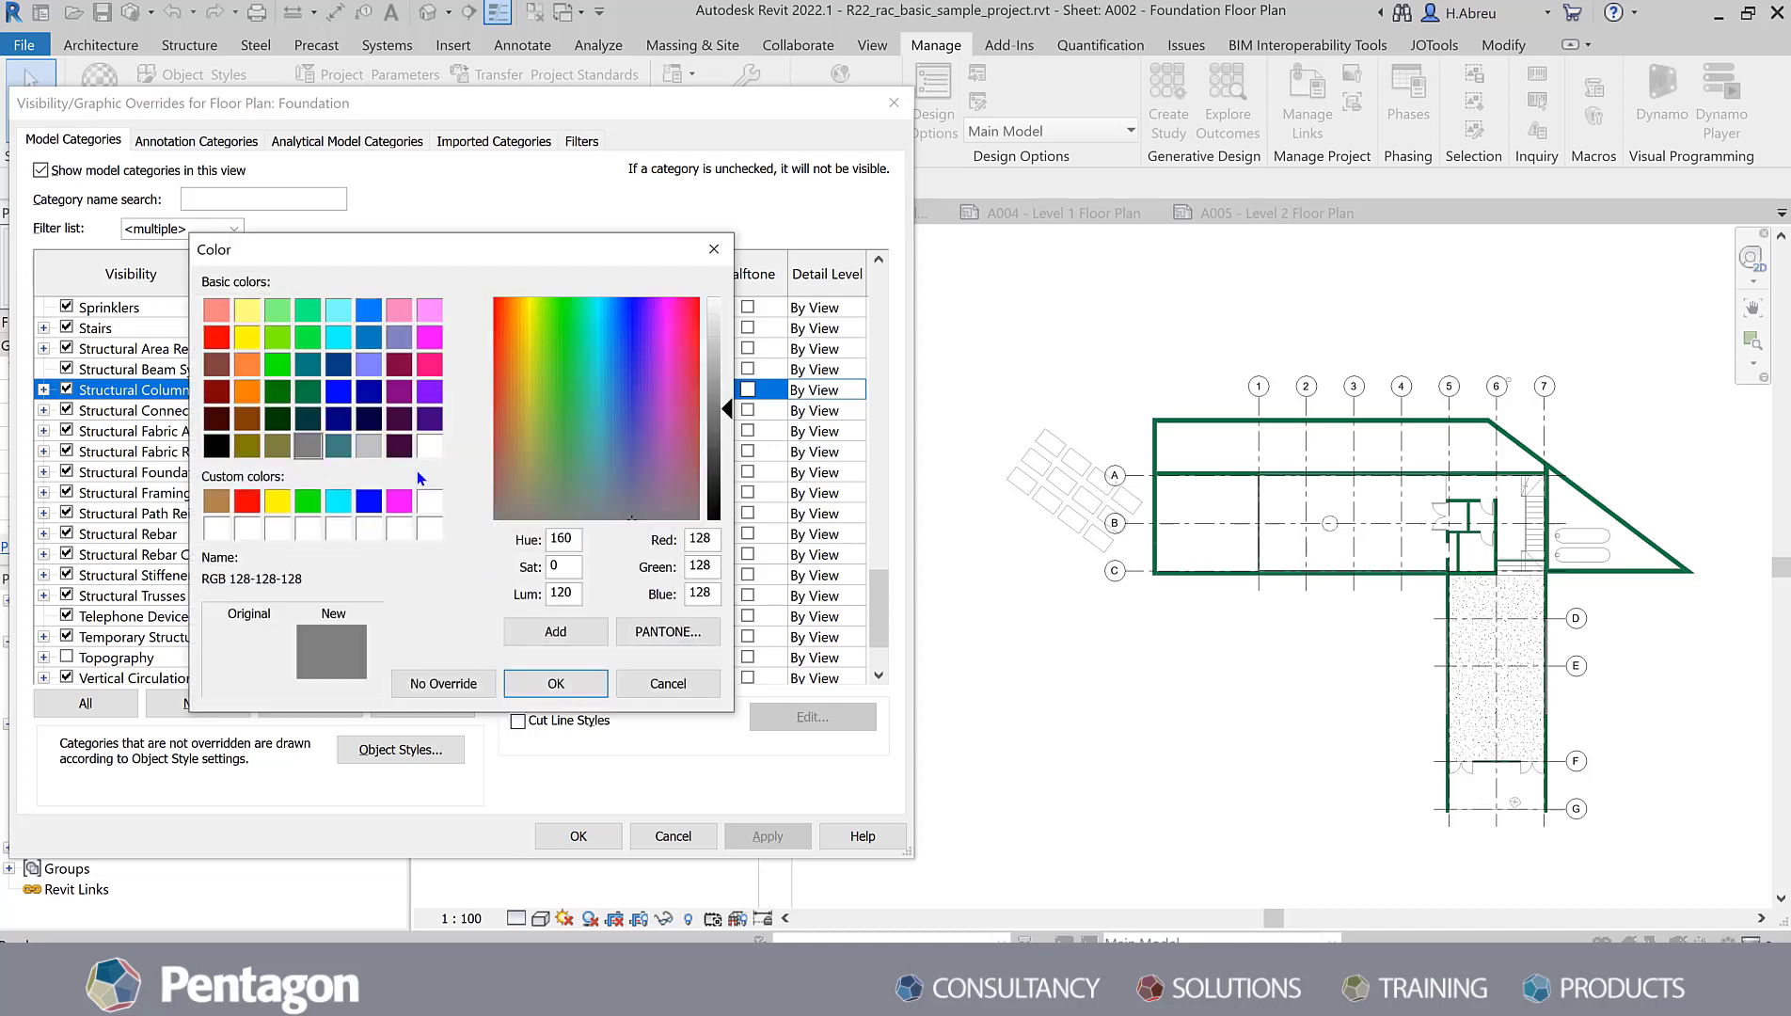
pyautogui.click(307, 390)
pyautogui.click(426, 538)
pyautogui.click(556, 683)
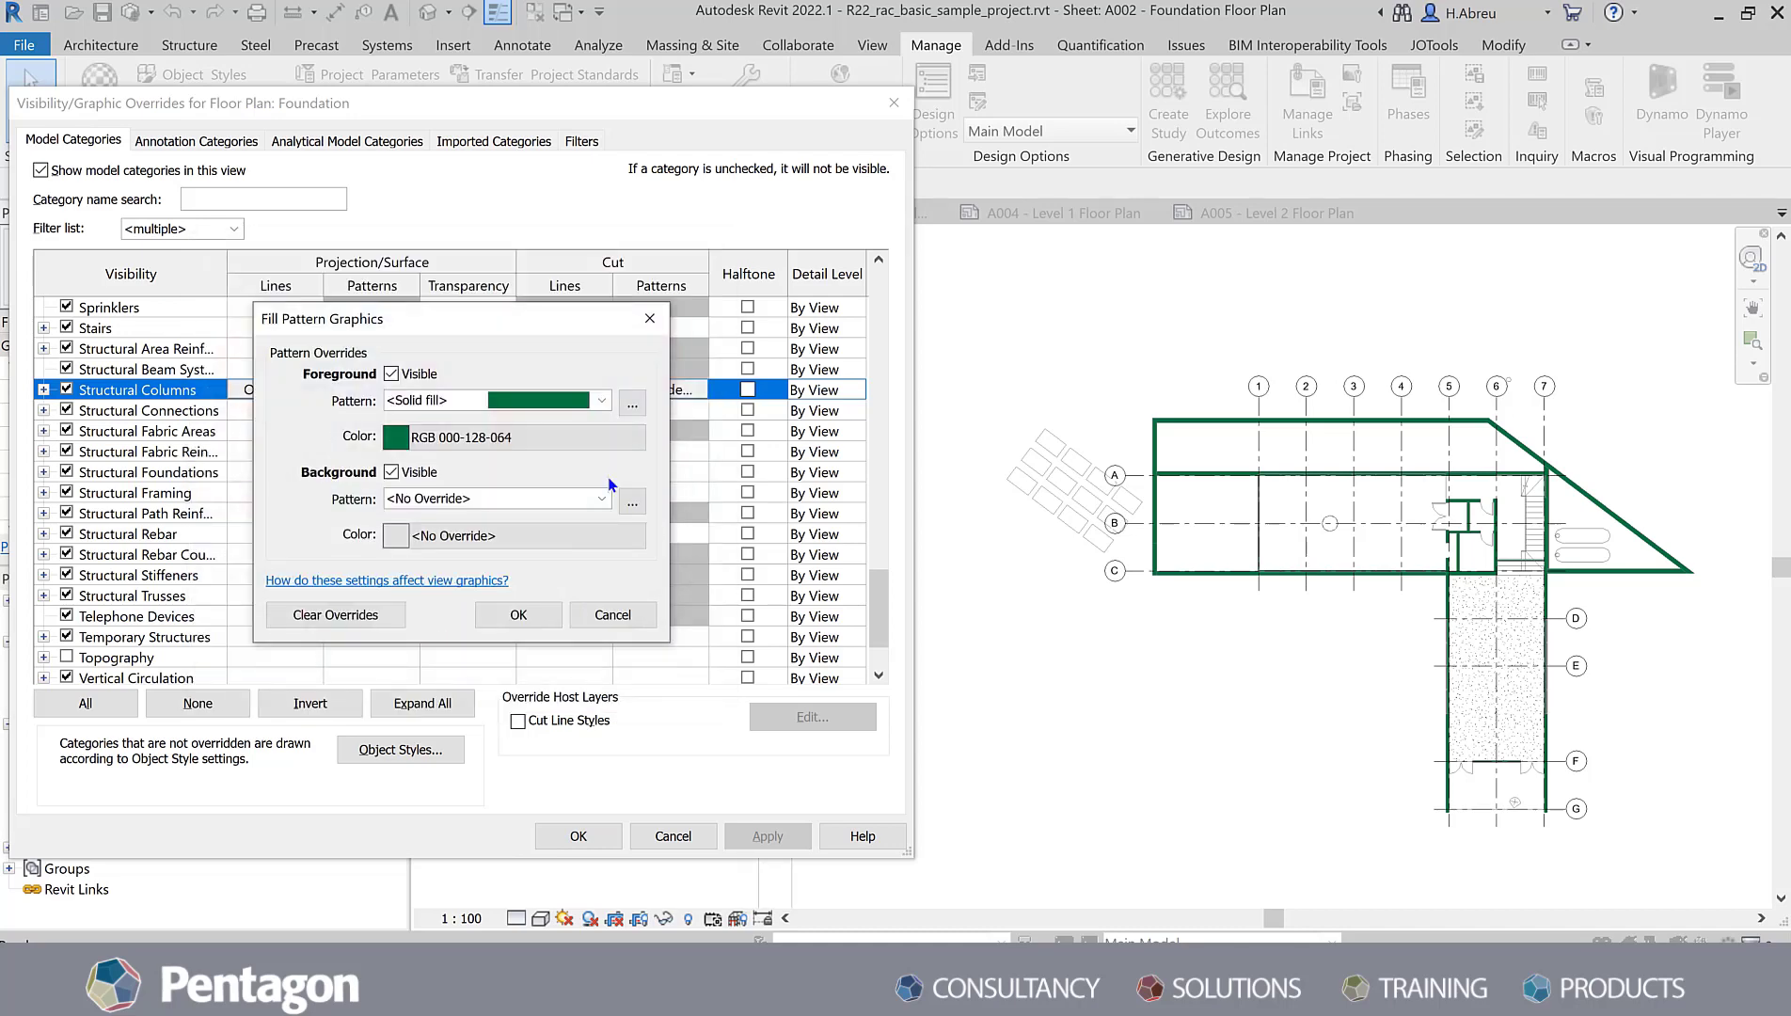
# Step: Set the Structural Columns cut background to solid dark green RGB 0-128-64 and apply it
pyautogui.click(495, 507)
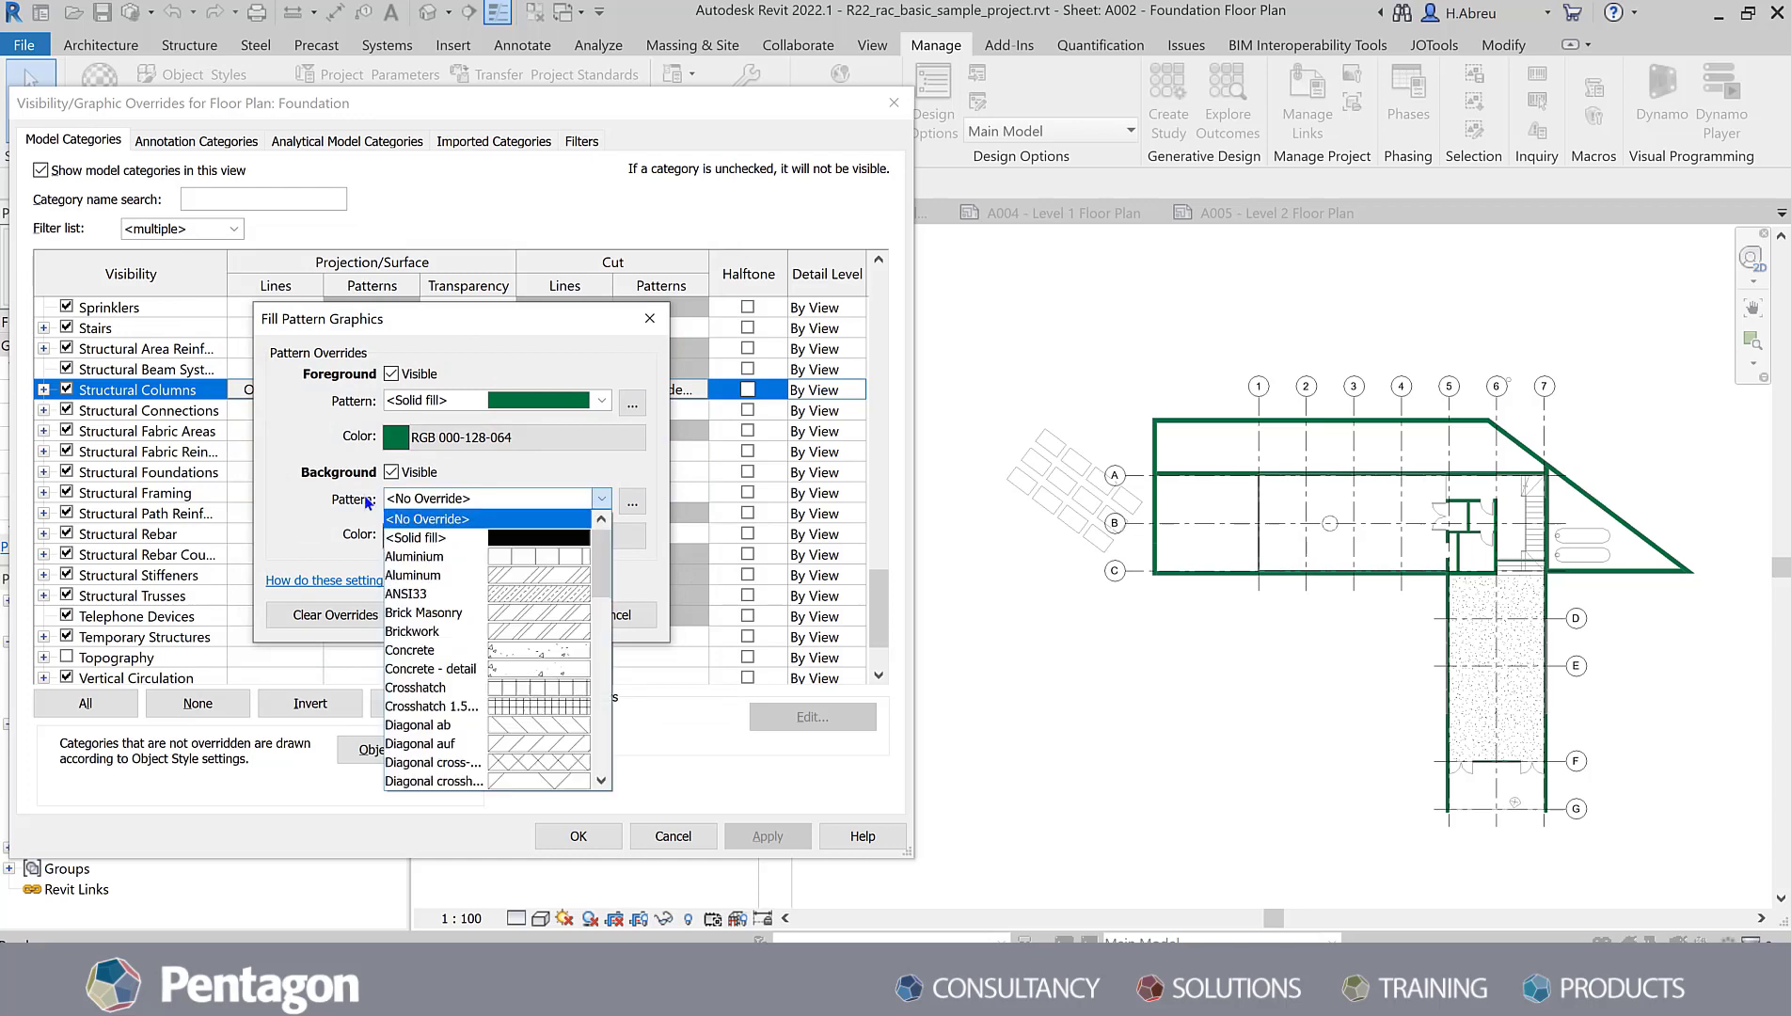
pyautogui.click(465, 536)
pyautogui.click(490, 537)
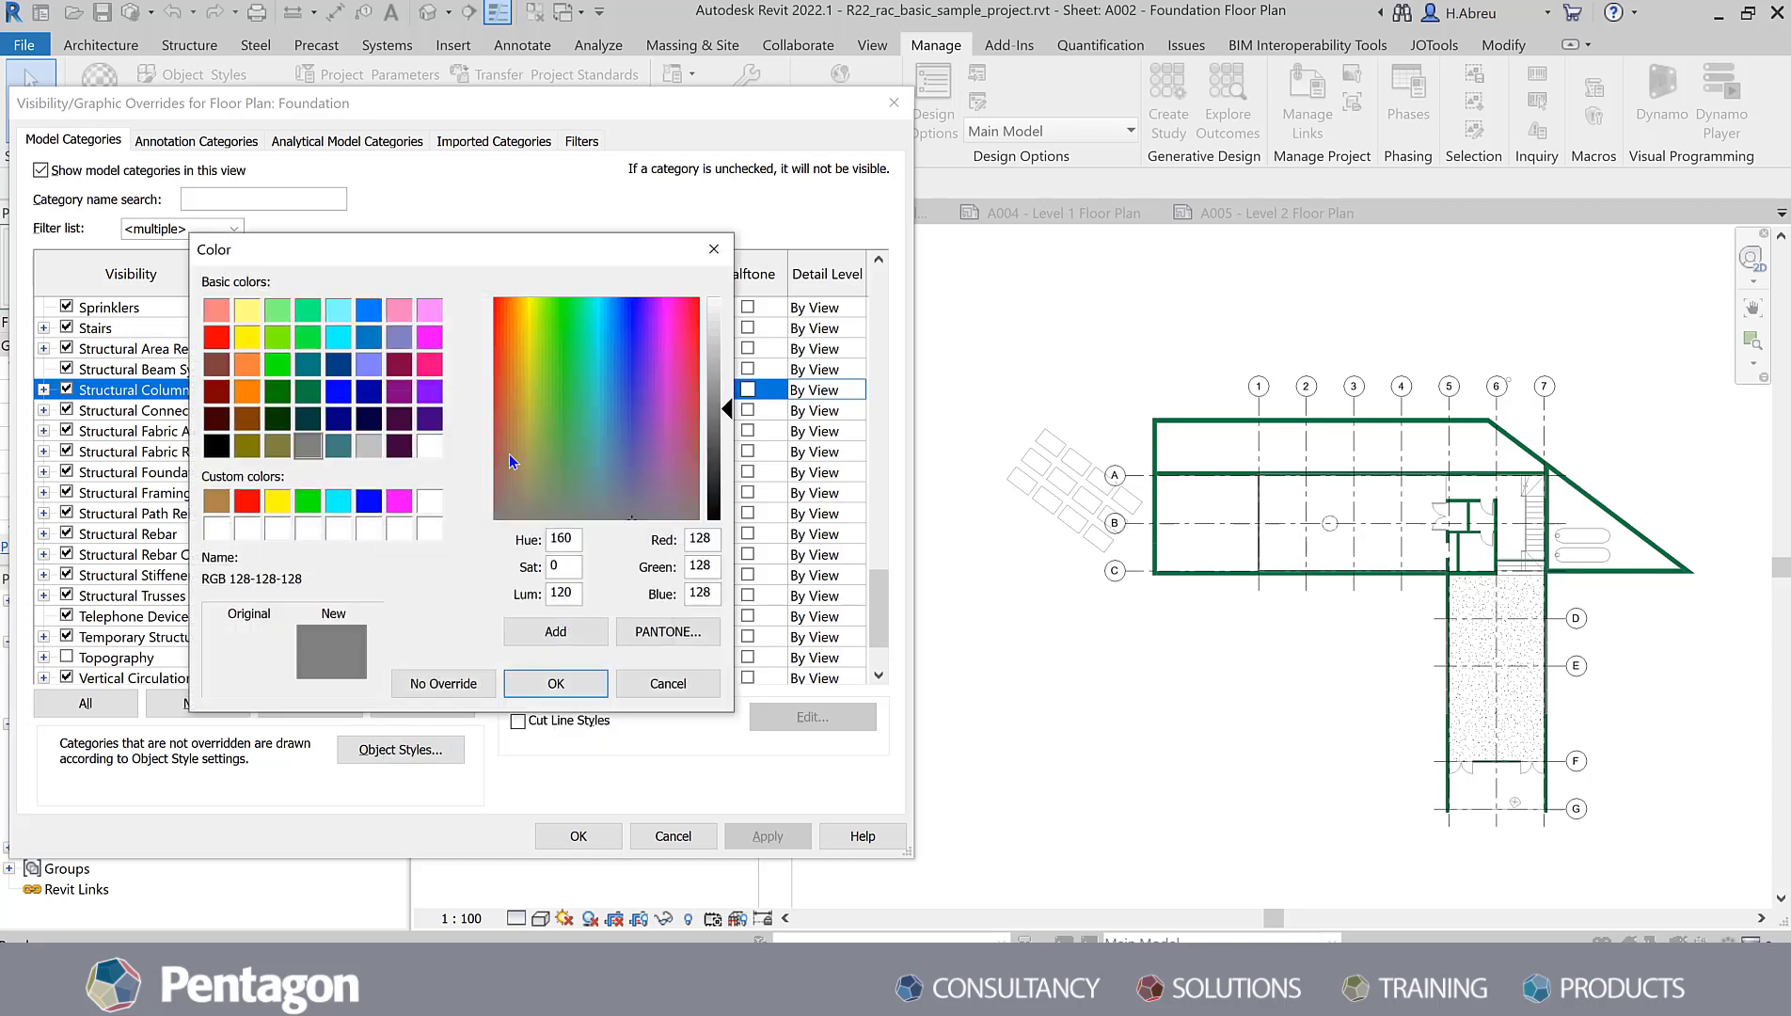
pyautogui.click(307, 390)
pyautogui.click(555, 682)
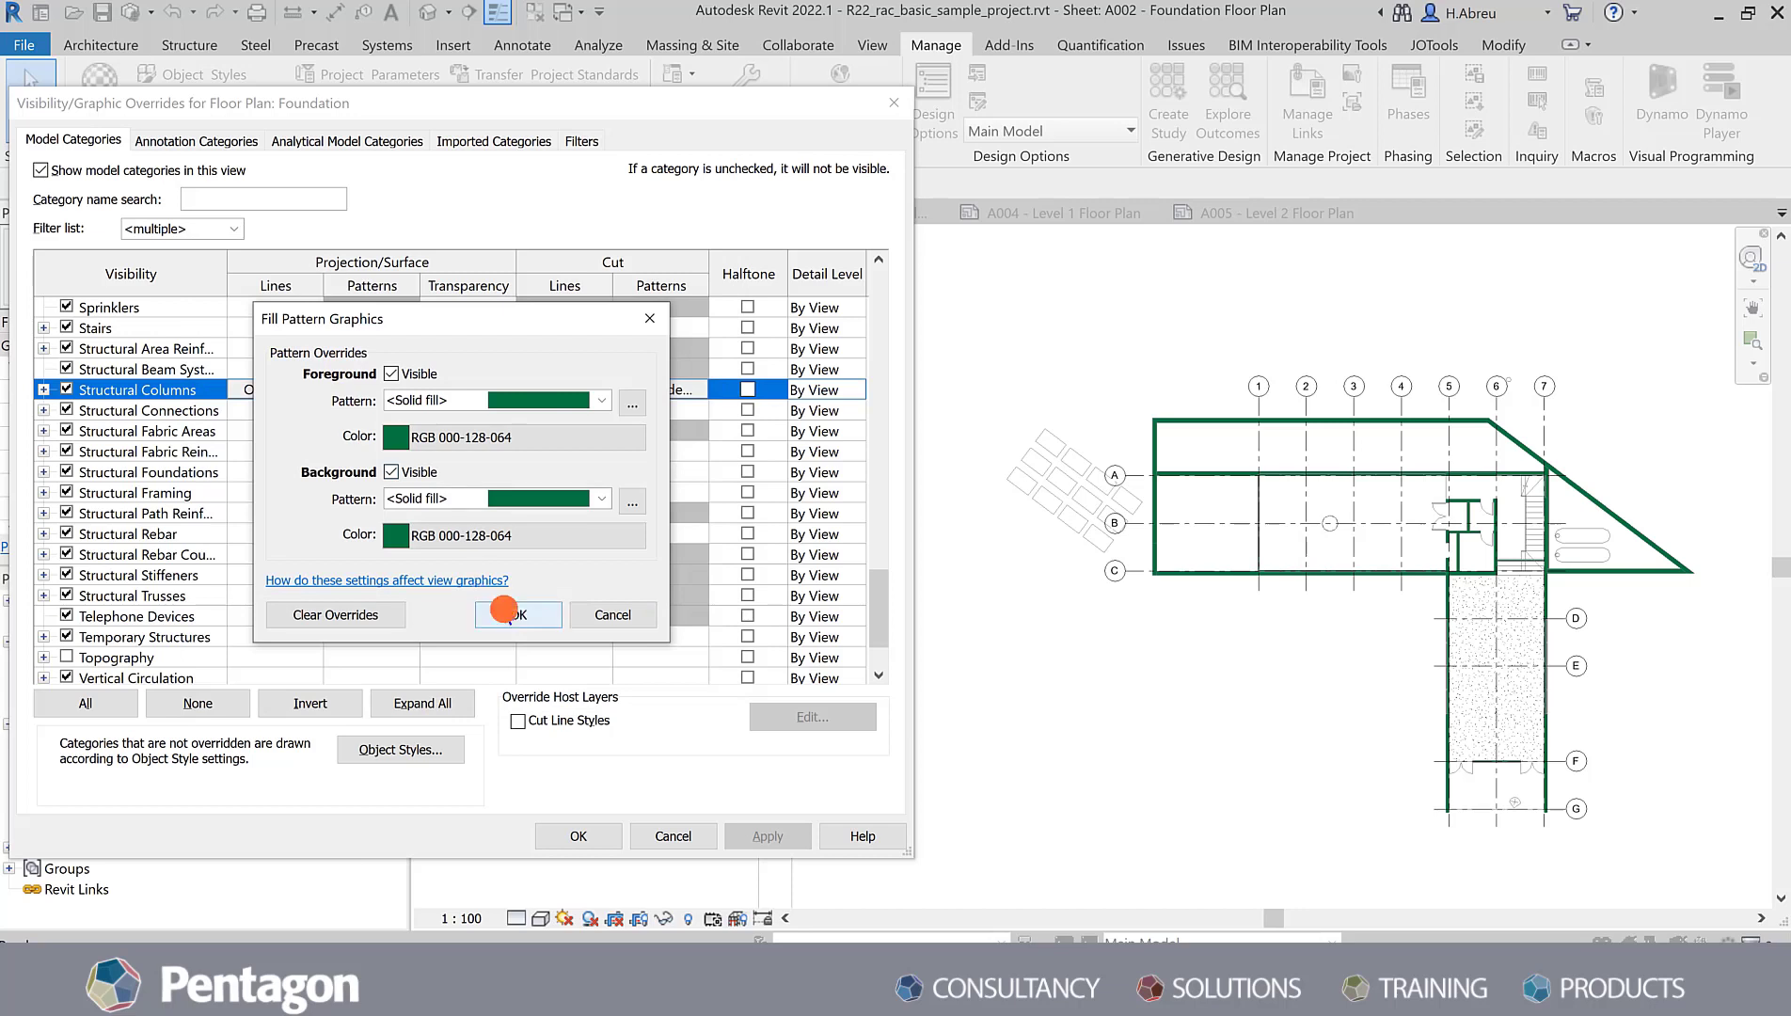
pyautogui.click(508, 611)
pyautogui.click(766, 834)
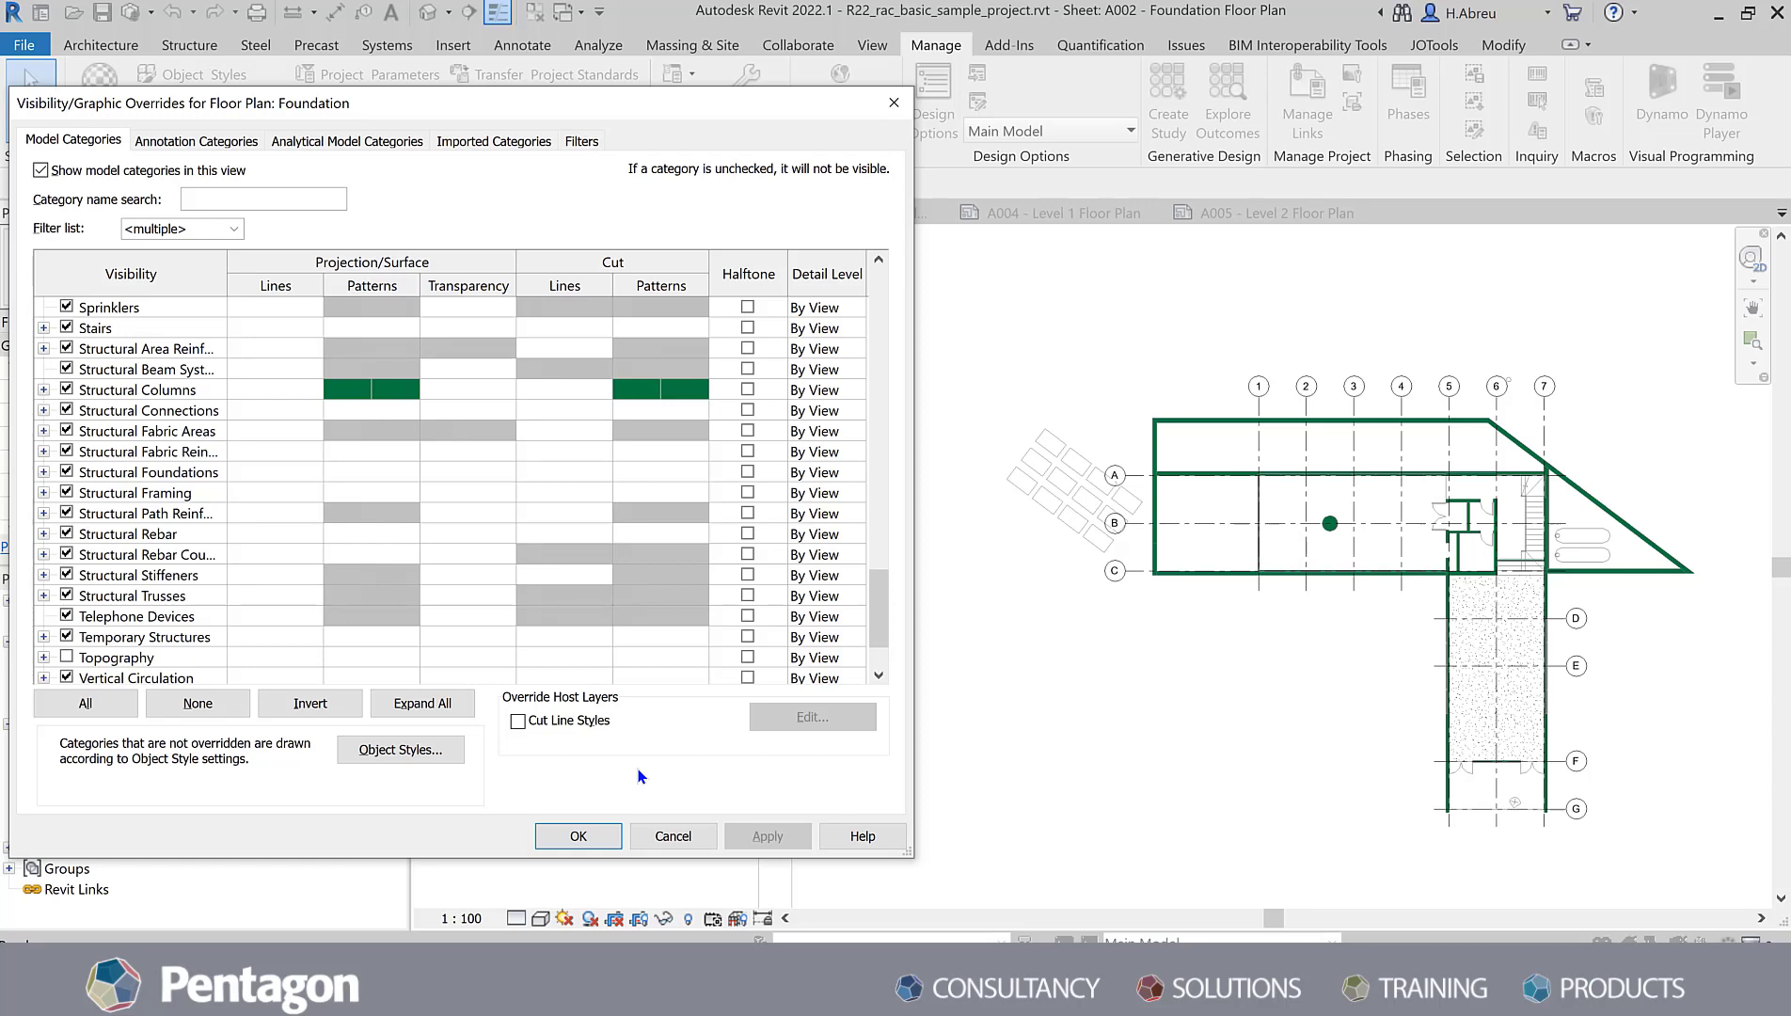
# Step: Set the Floors surface foreground pattern to a Diagonal down hatch
pyautogui.scroll(3, 248, 656)
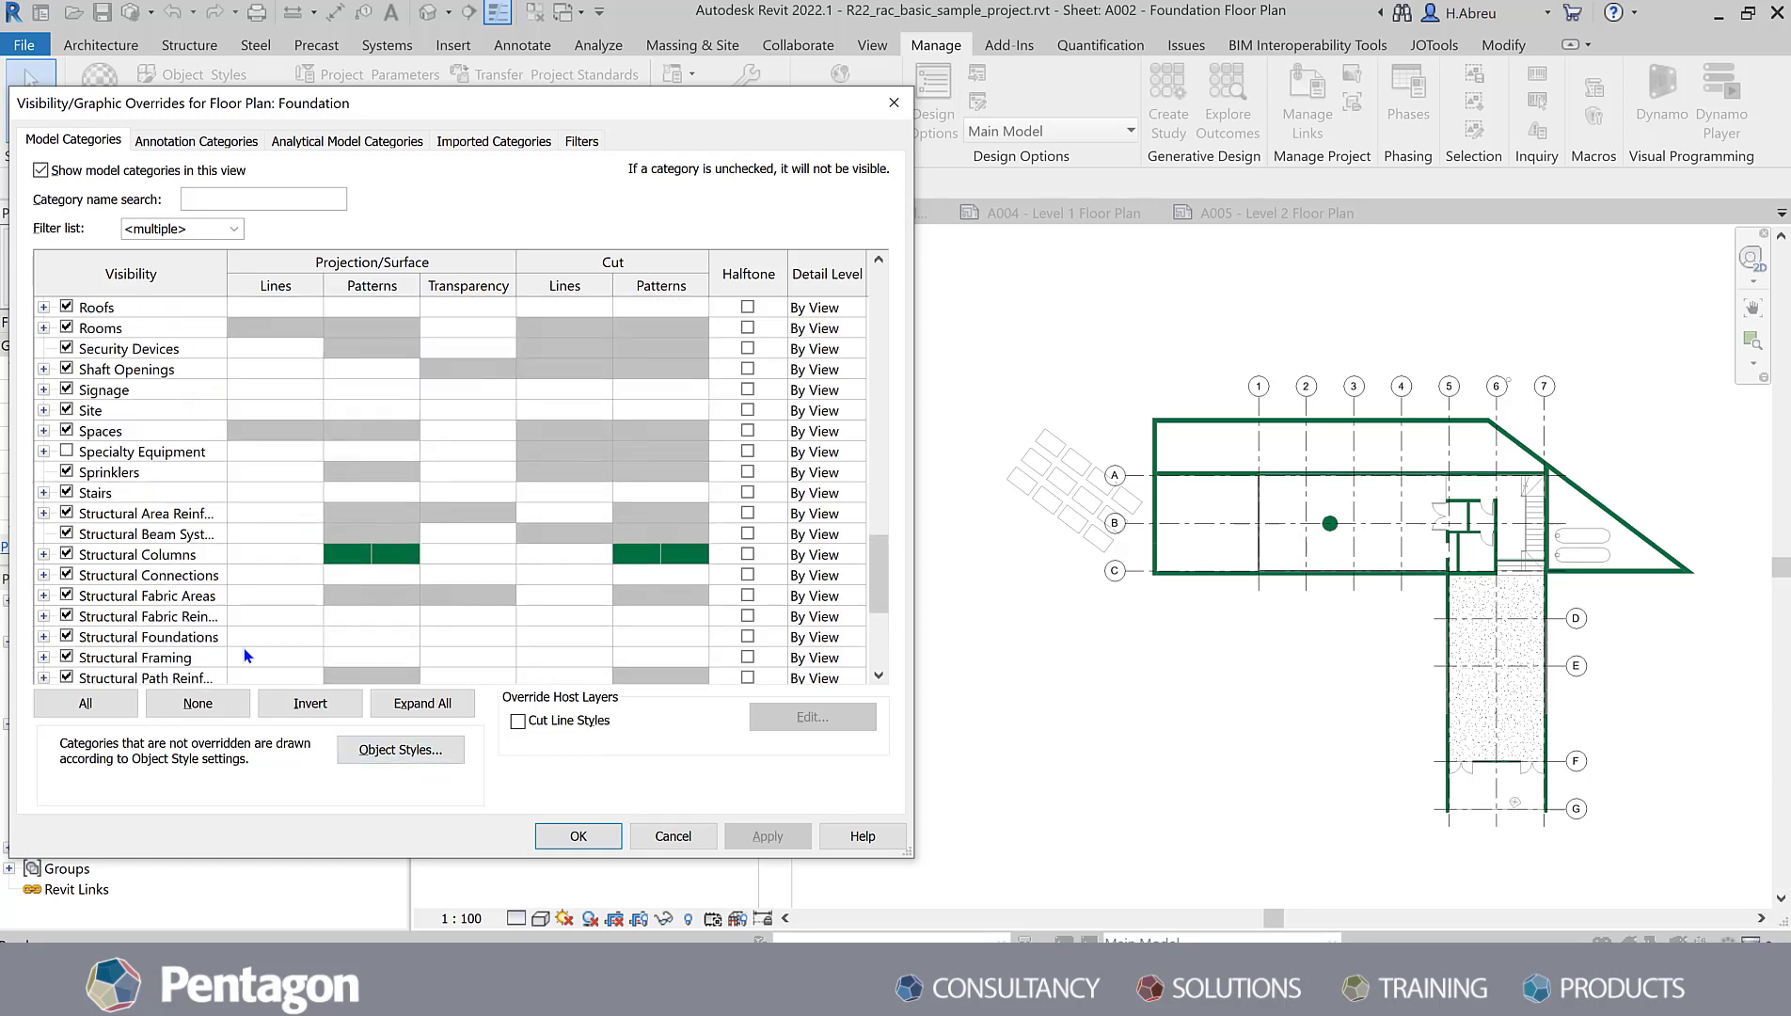
pyautogui.scroll(8, 241, 529)
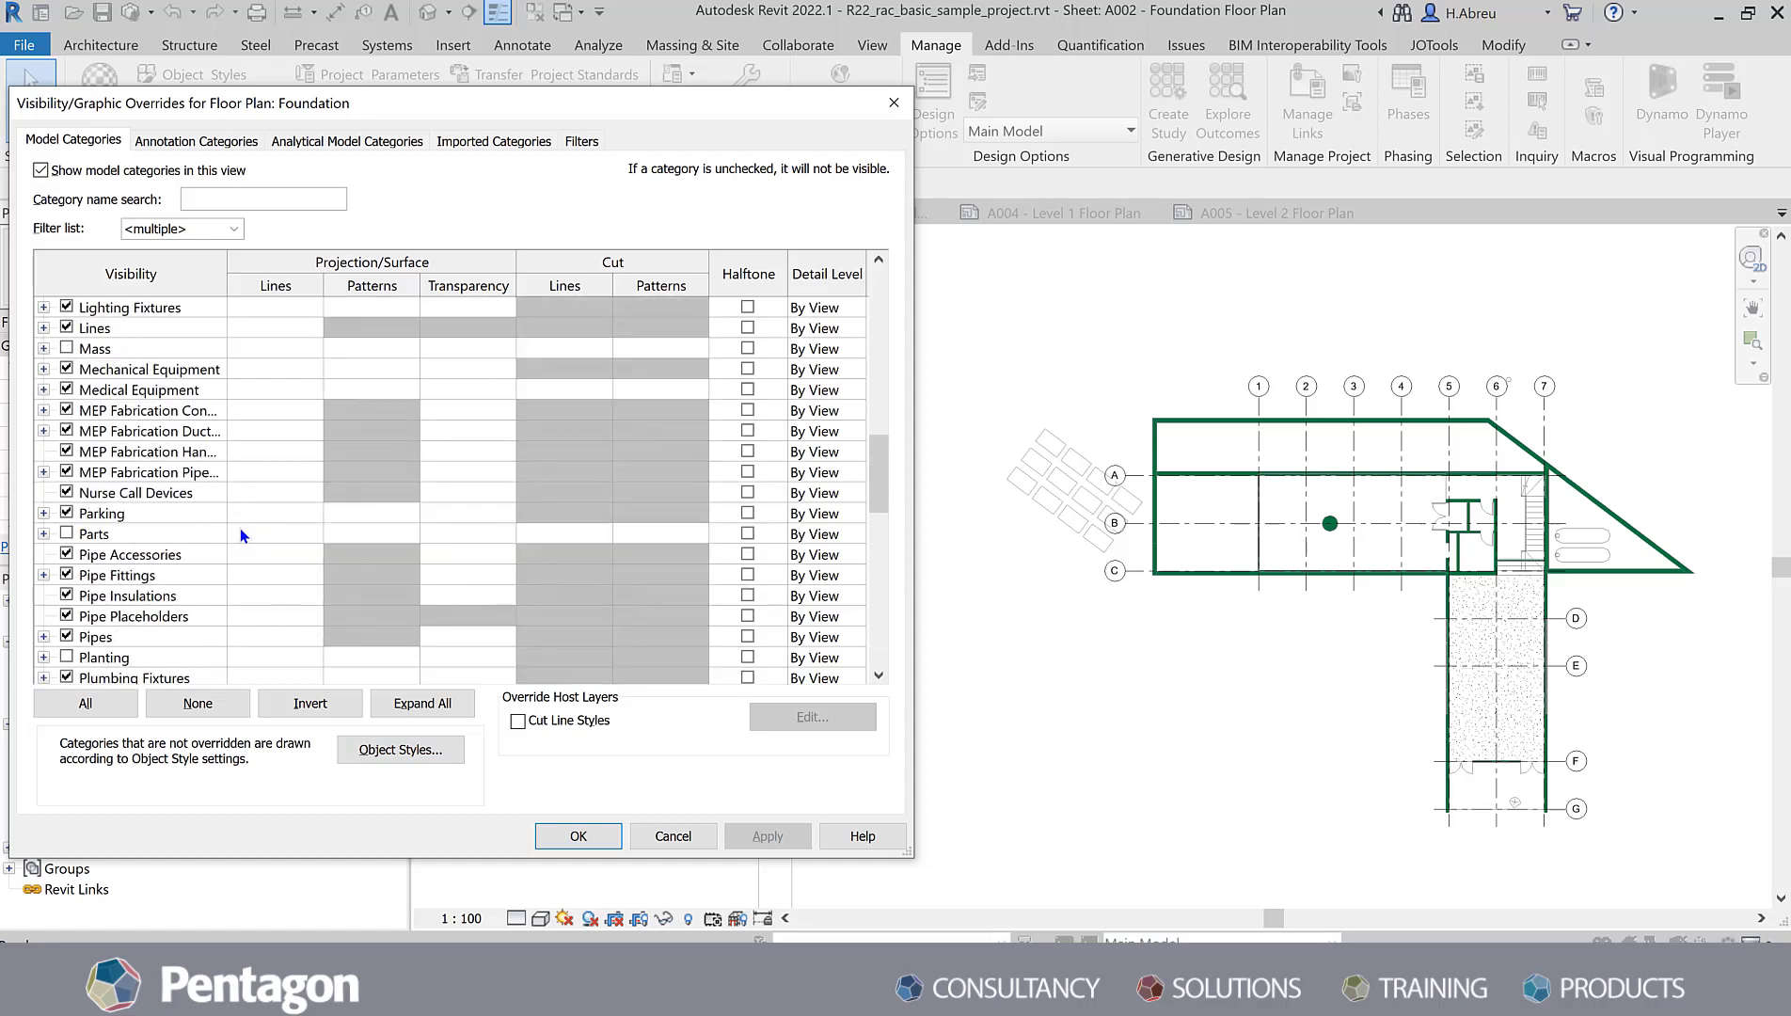
pyautogui.scroll(5, 238, 528)
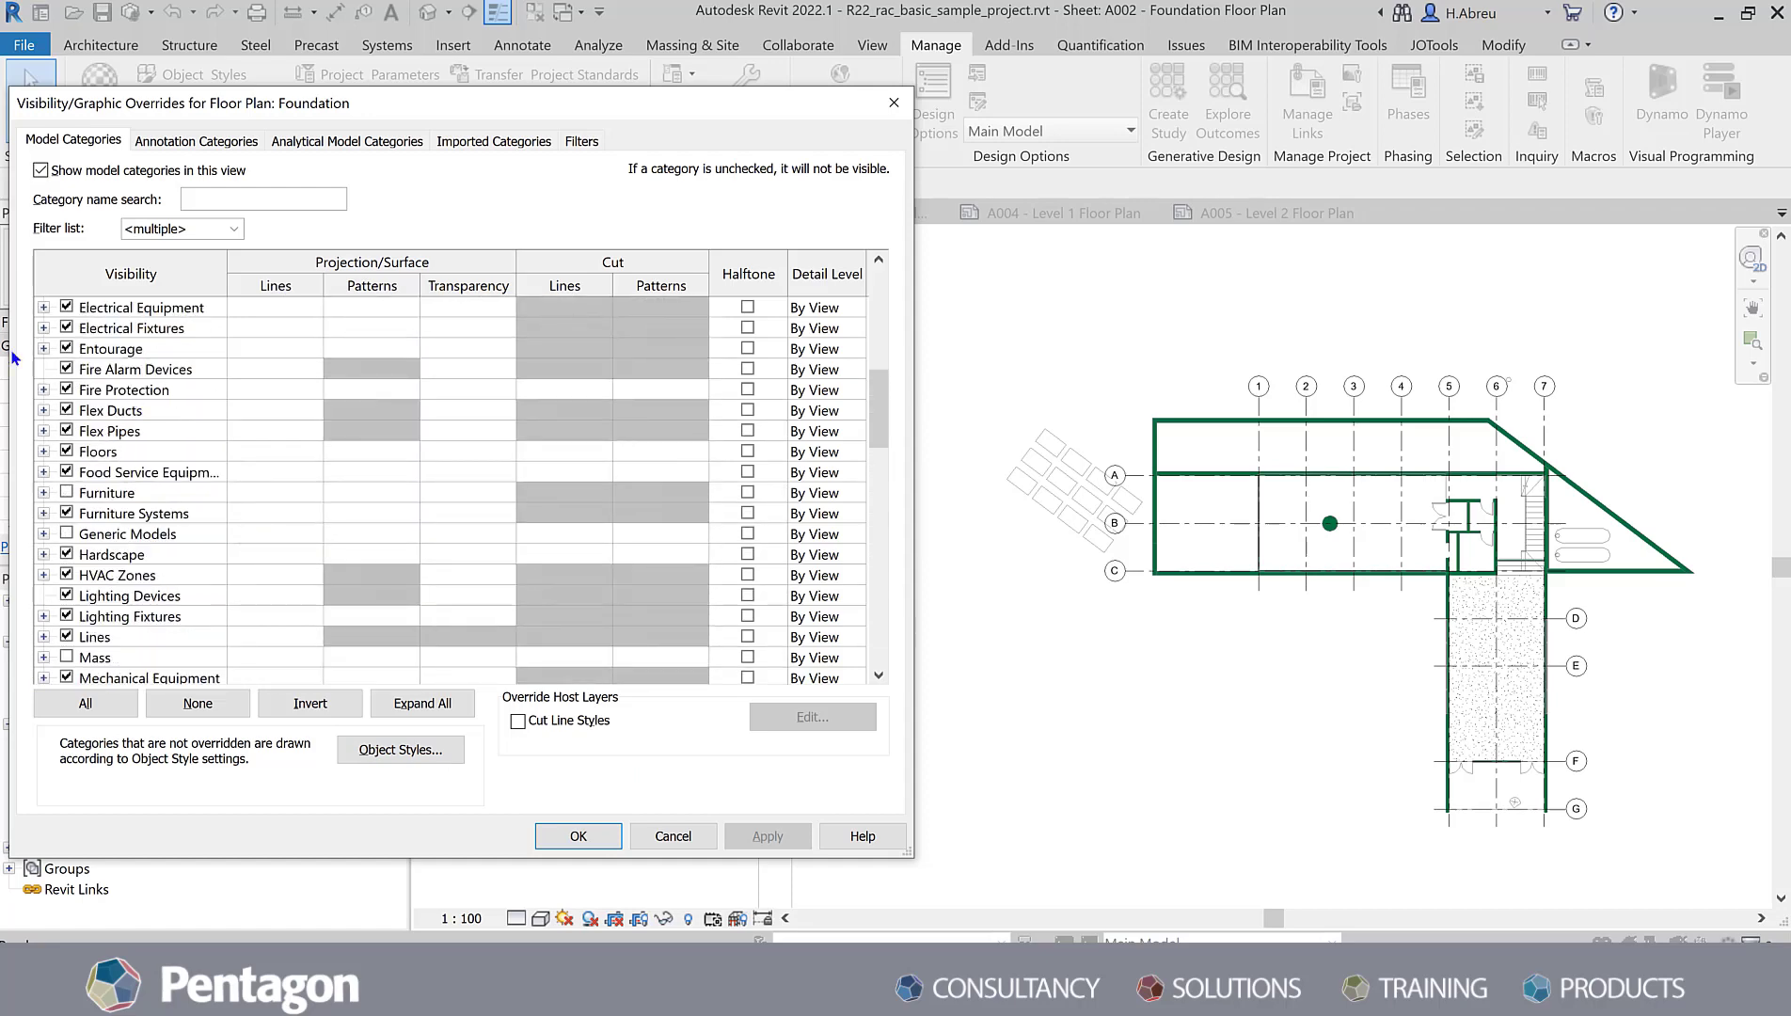
pyautogui.click(395, 453)
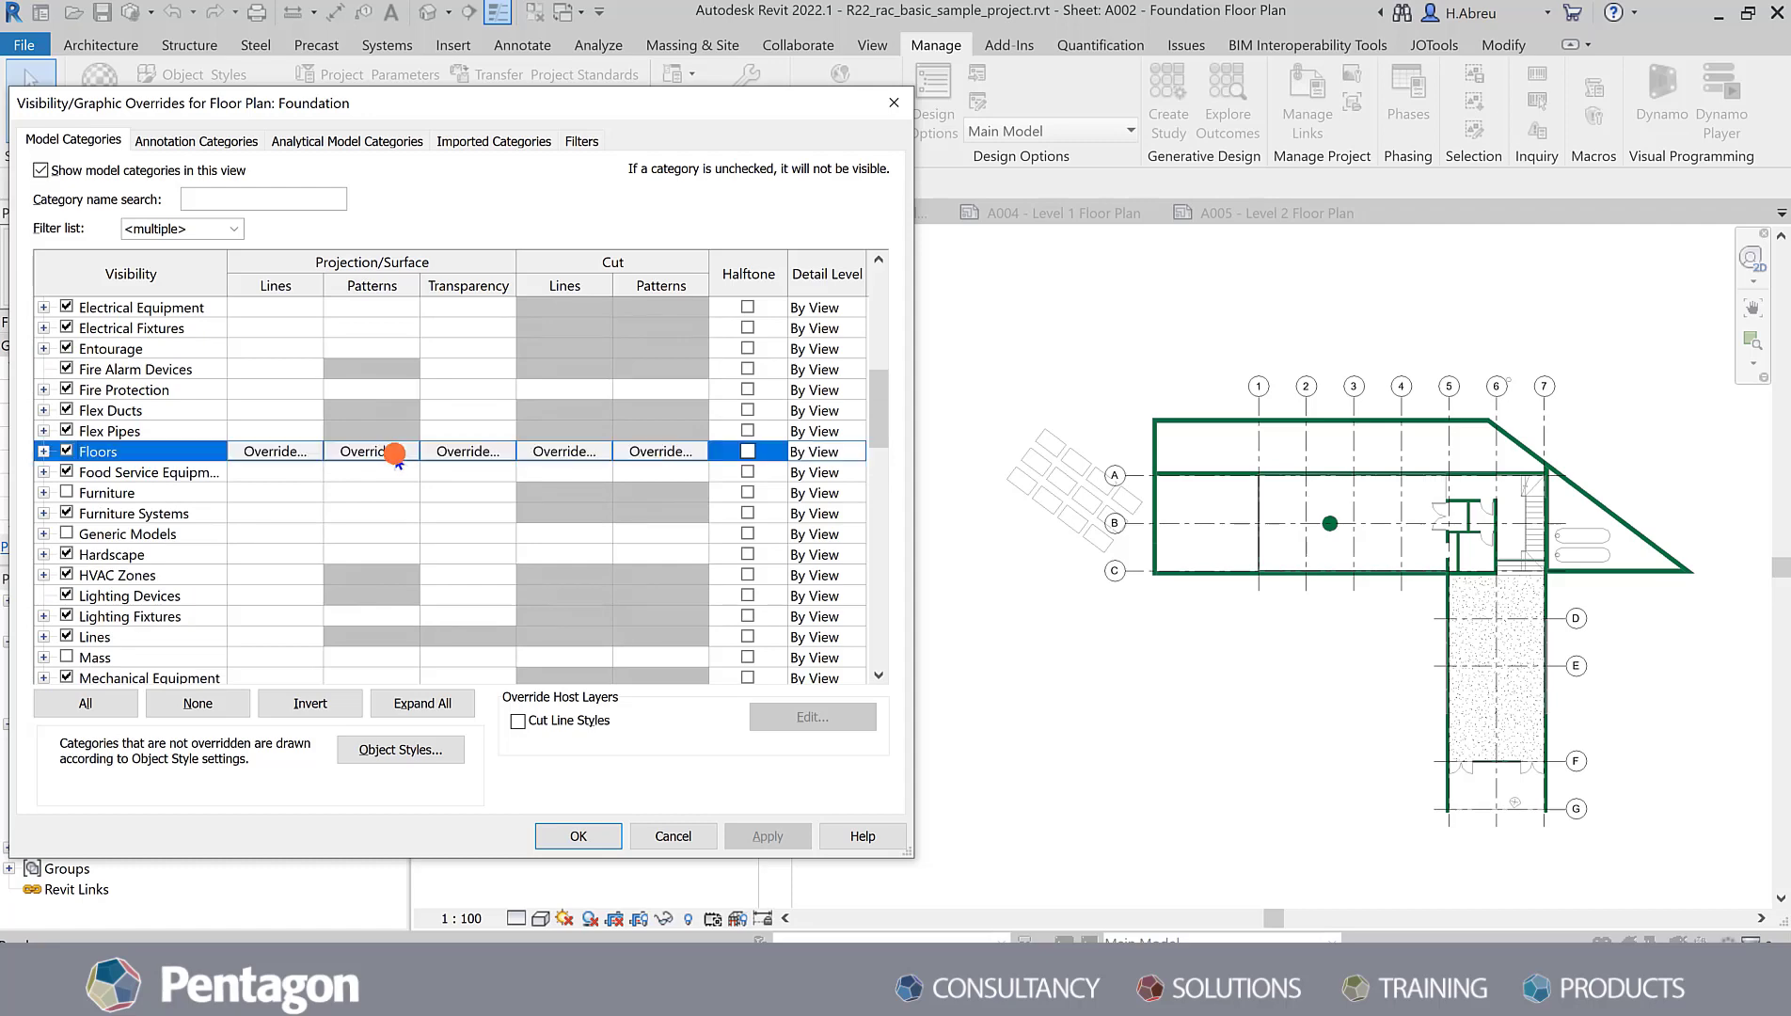
pyautogui.click(379, 453)
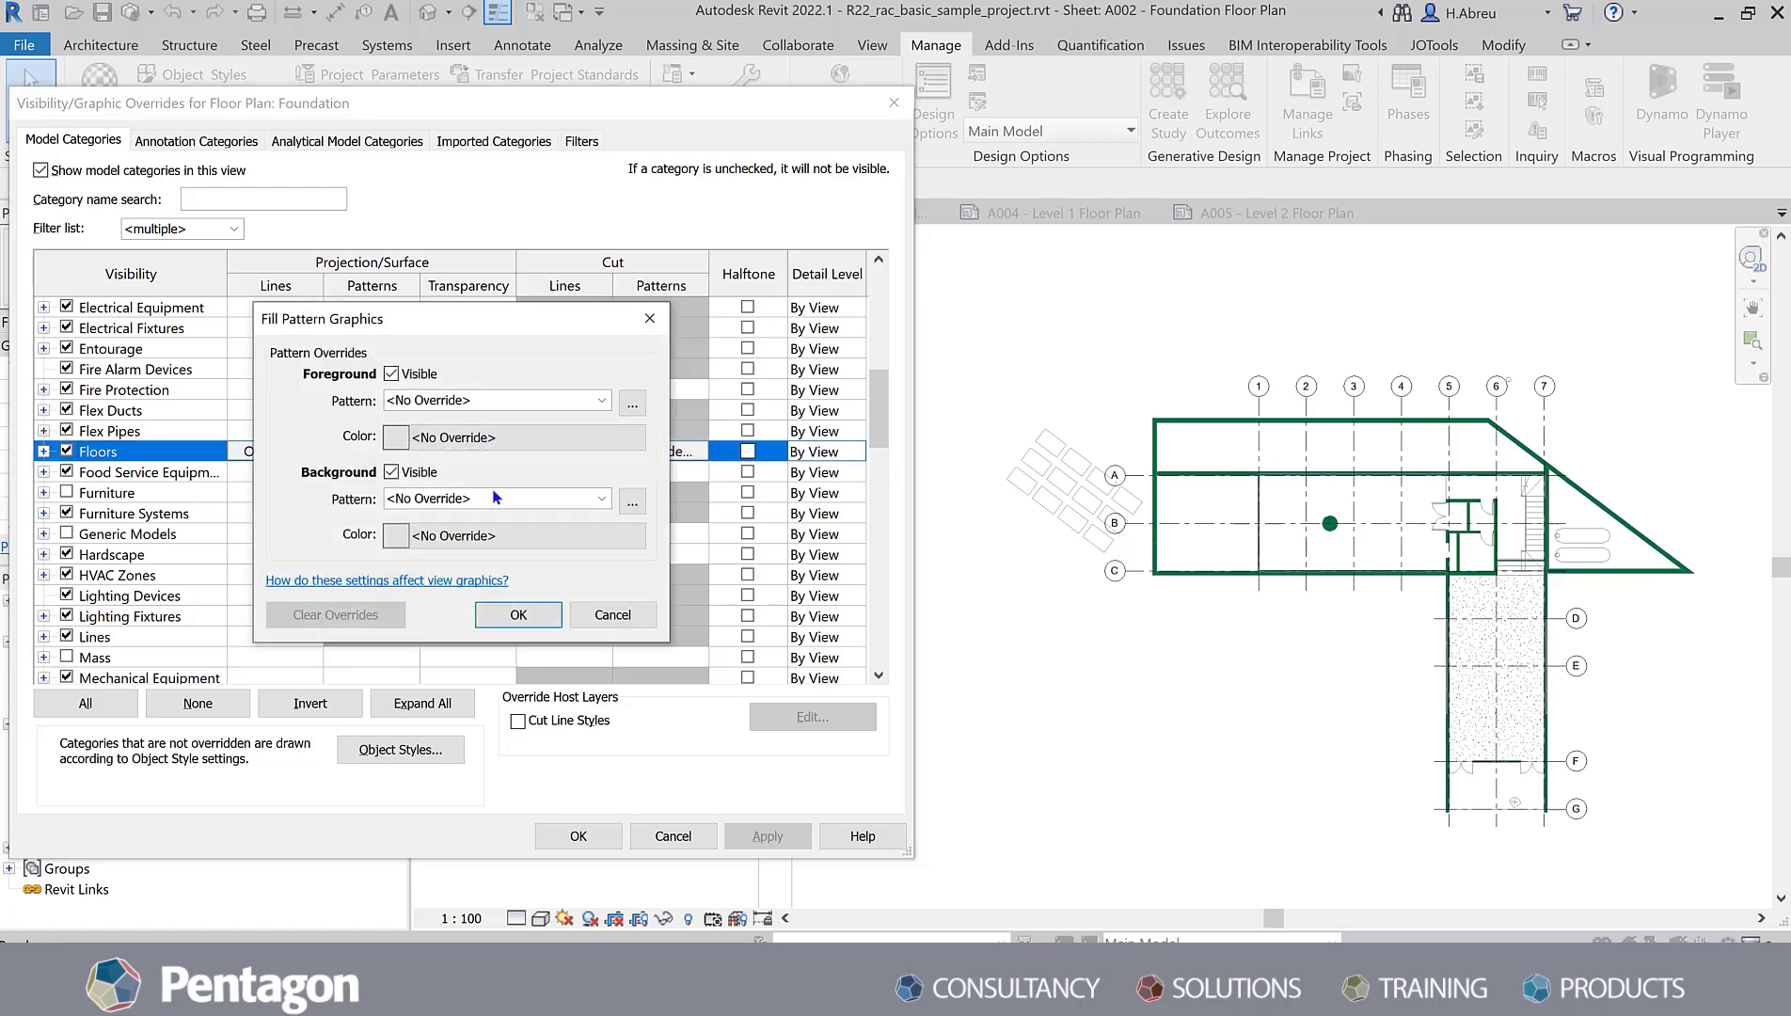
pyautogui.click(607, 404)
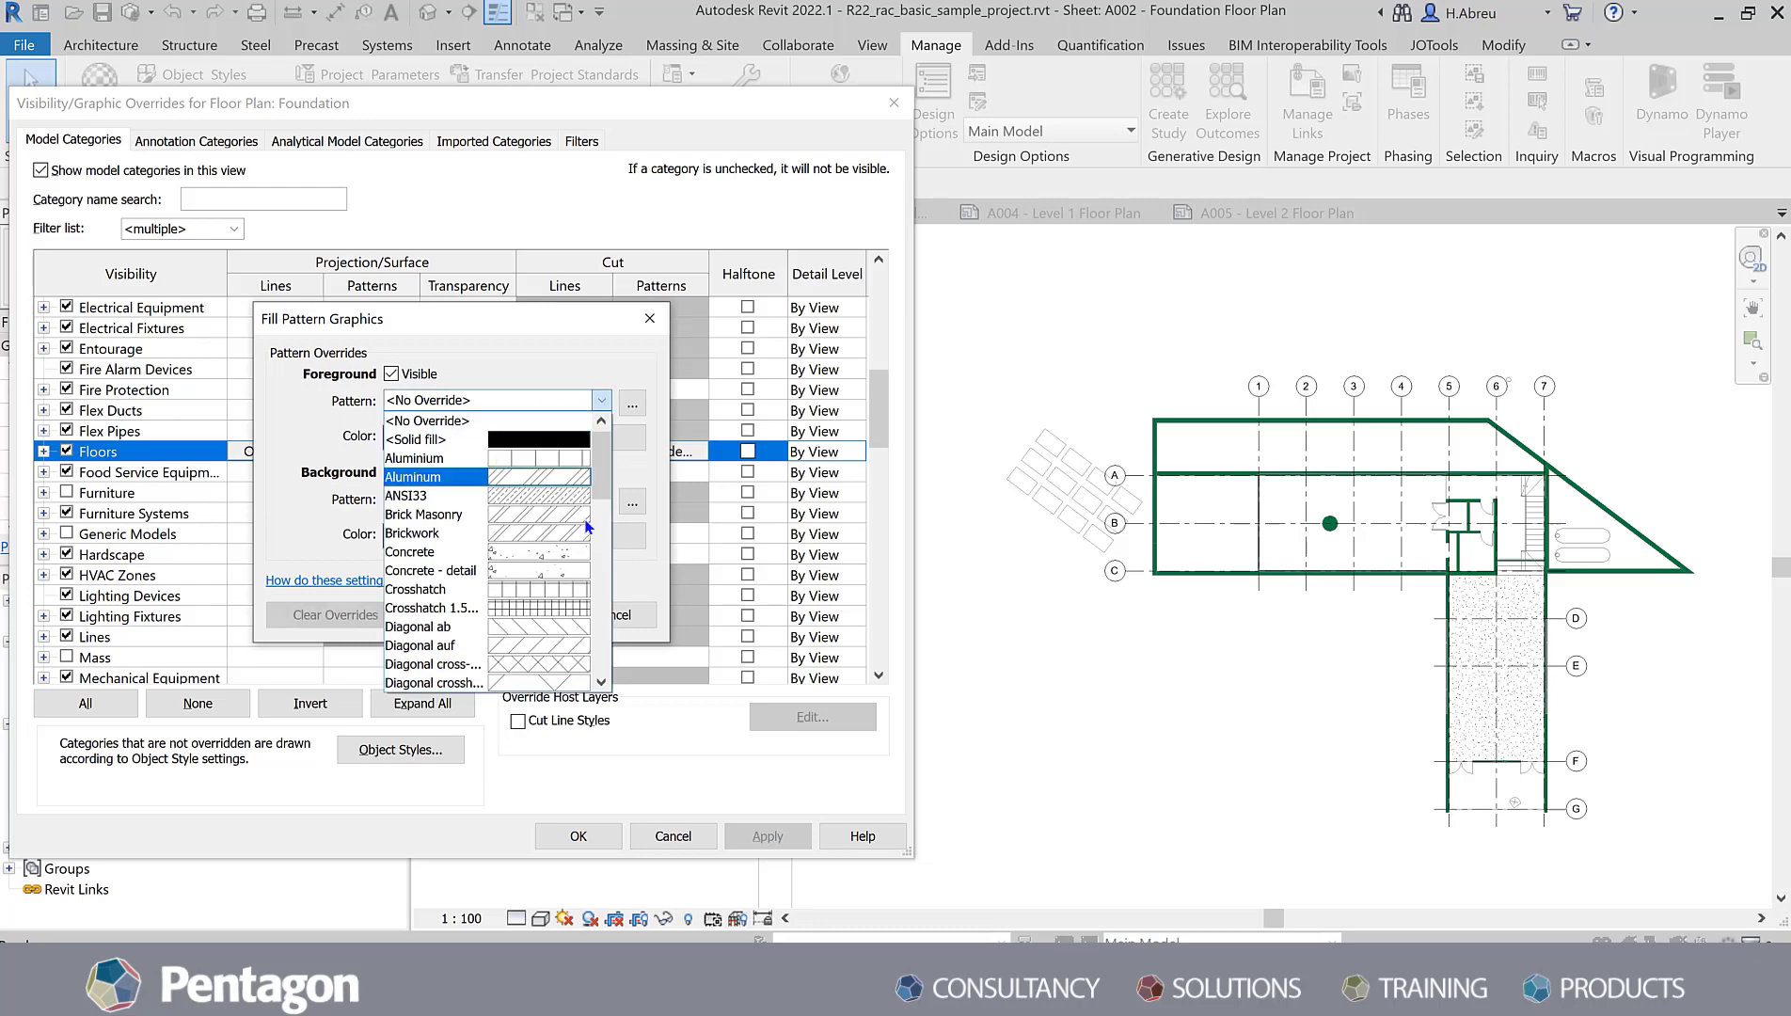
pyautogui.scroll(-5, 526, 652)
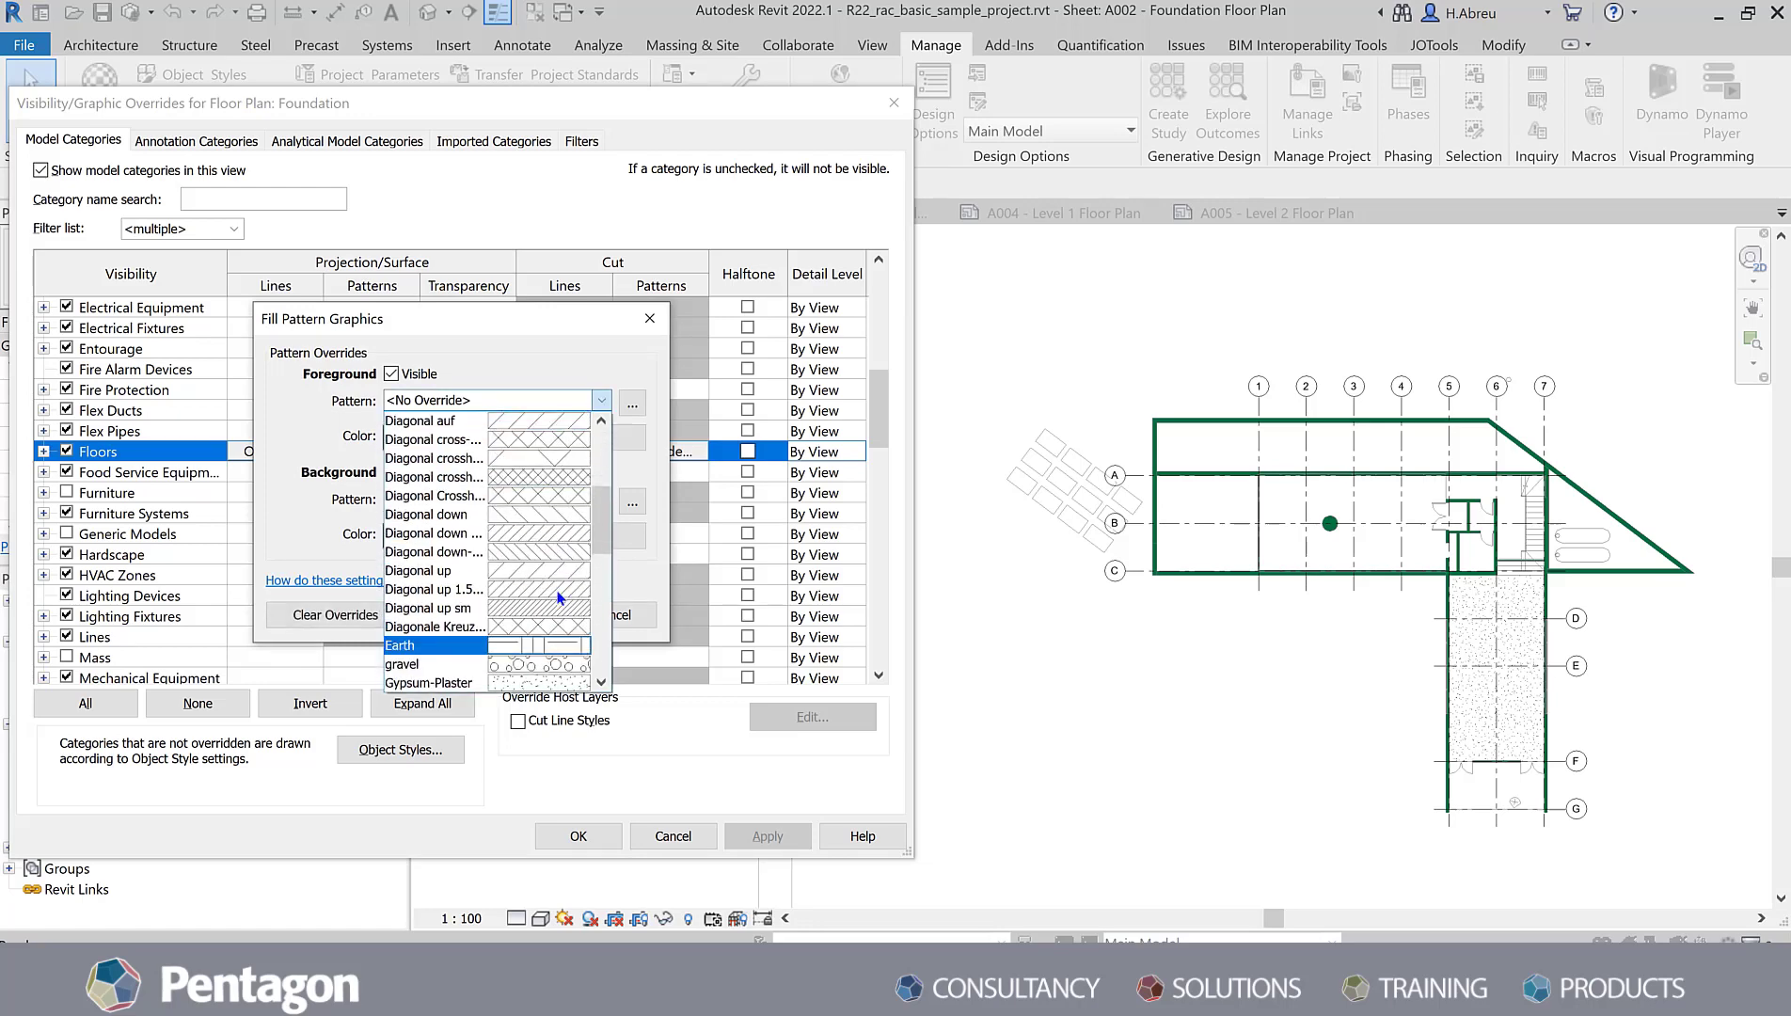
pyautogui.click(505, 534)
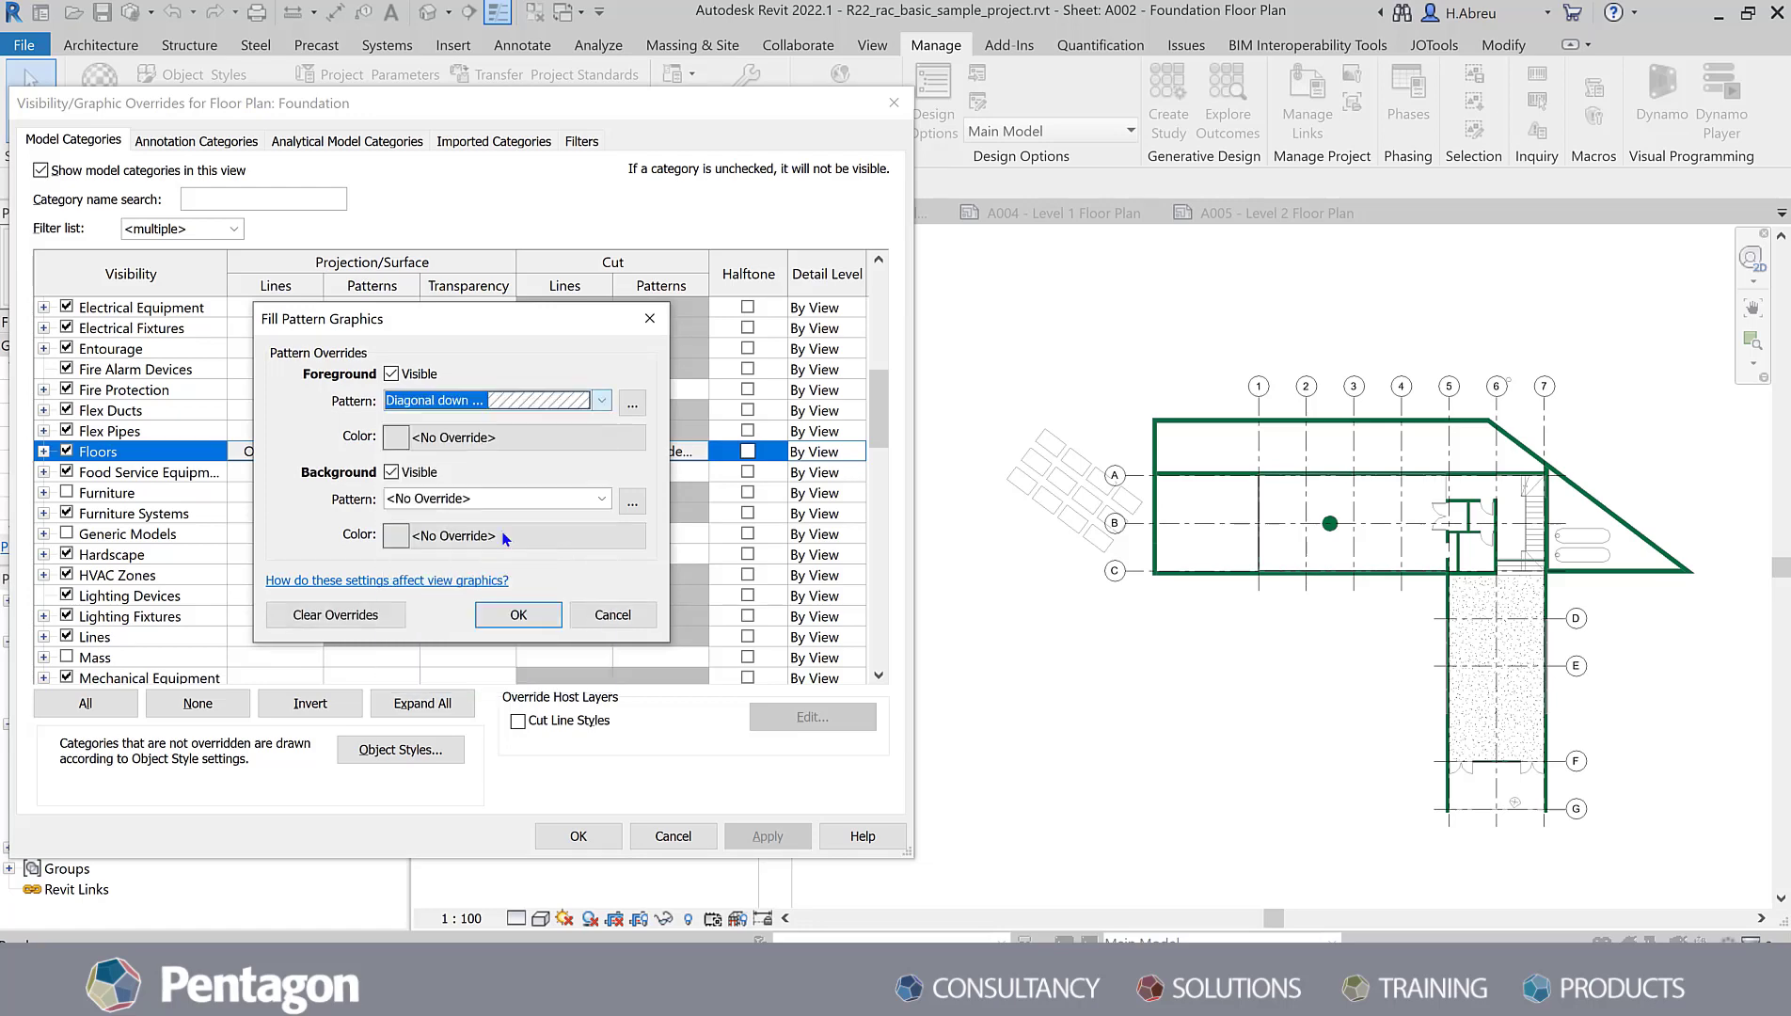
# Step: Colour the floor hatch blue and apply the override to the Foundation plan
pyautogui.click(504, 431)
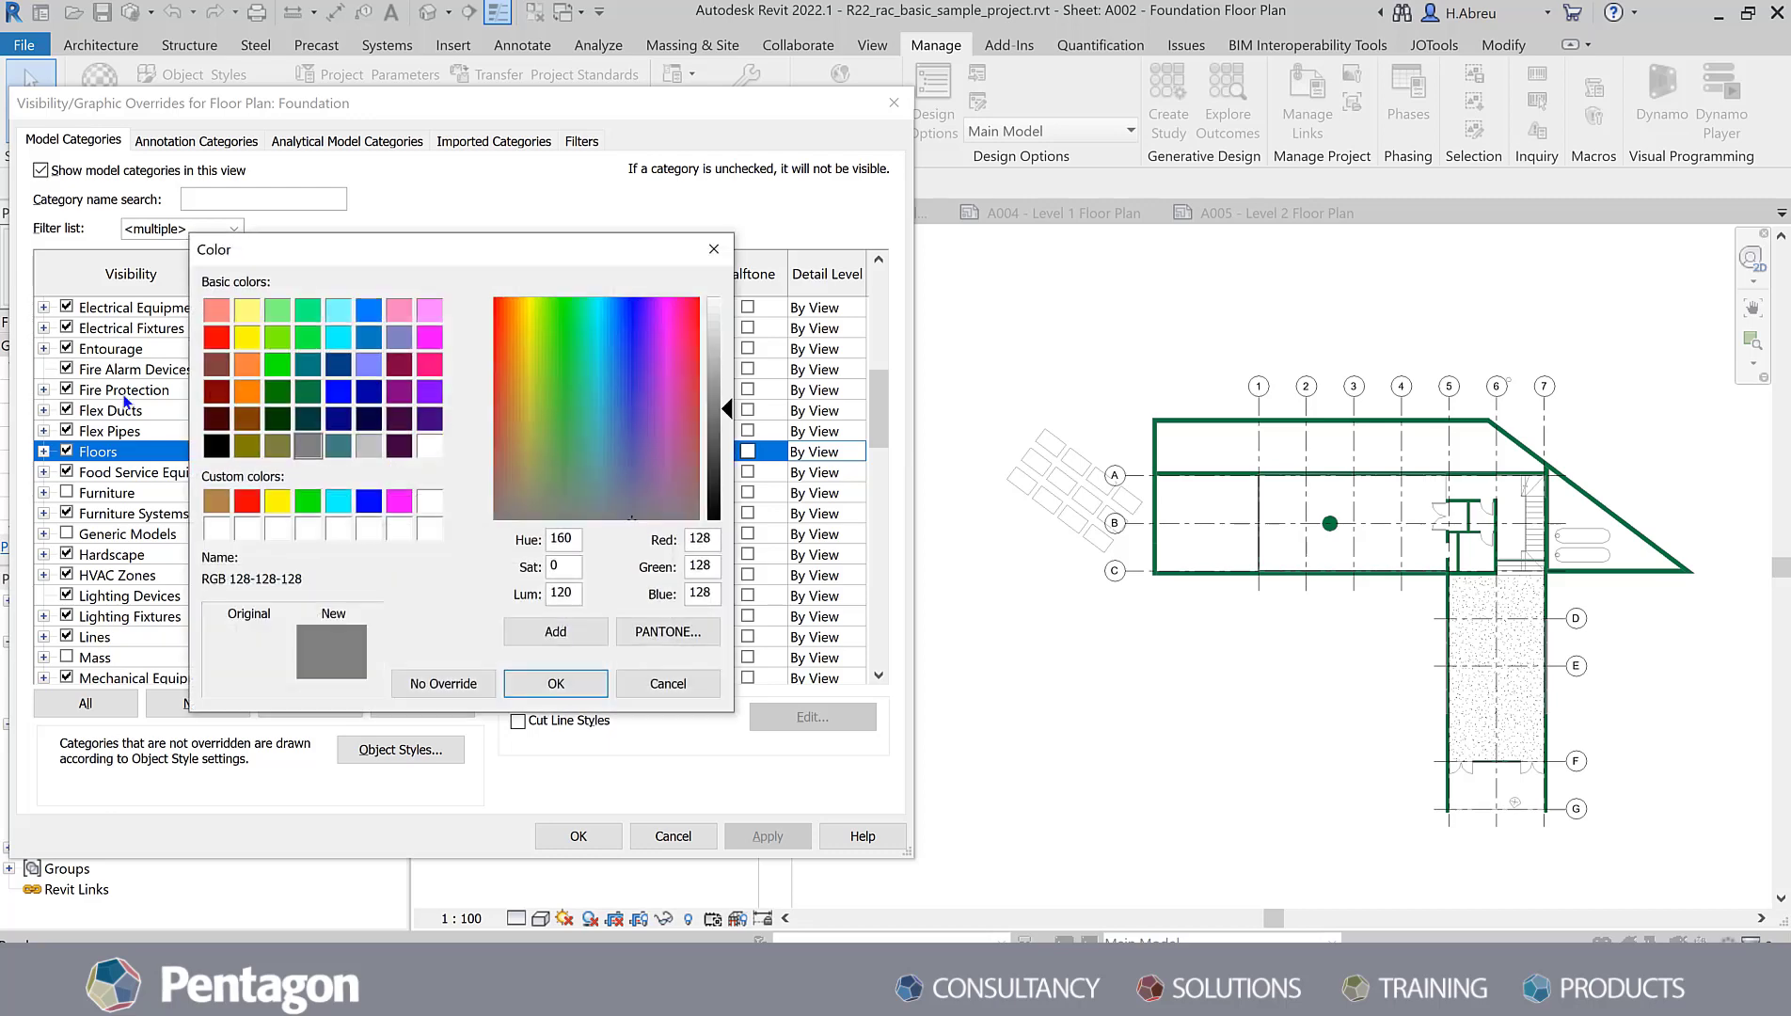
pyautogui.click(338, 393)
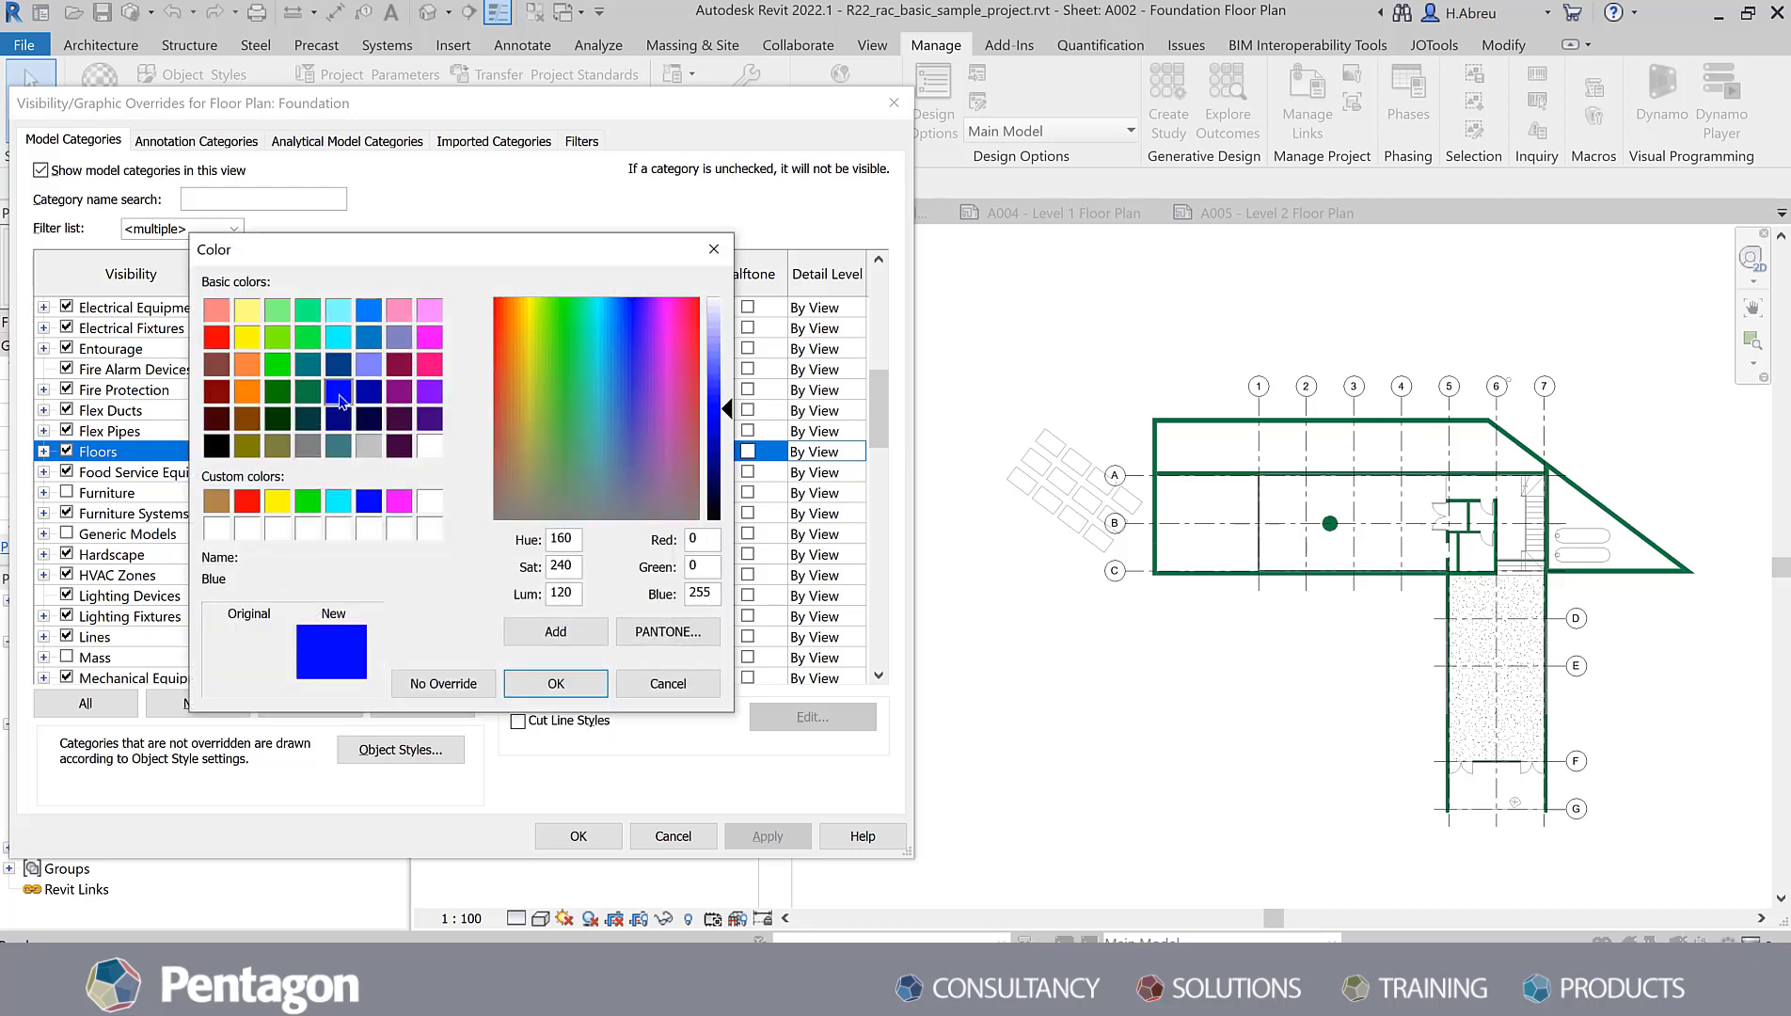
pyautogui.click(553, 685)
pyautogui.click(506, 615)
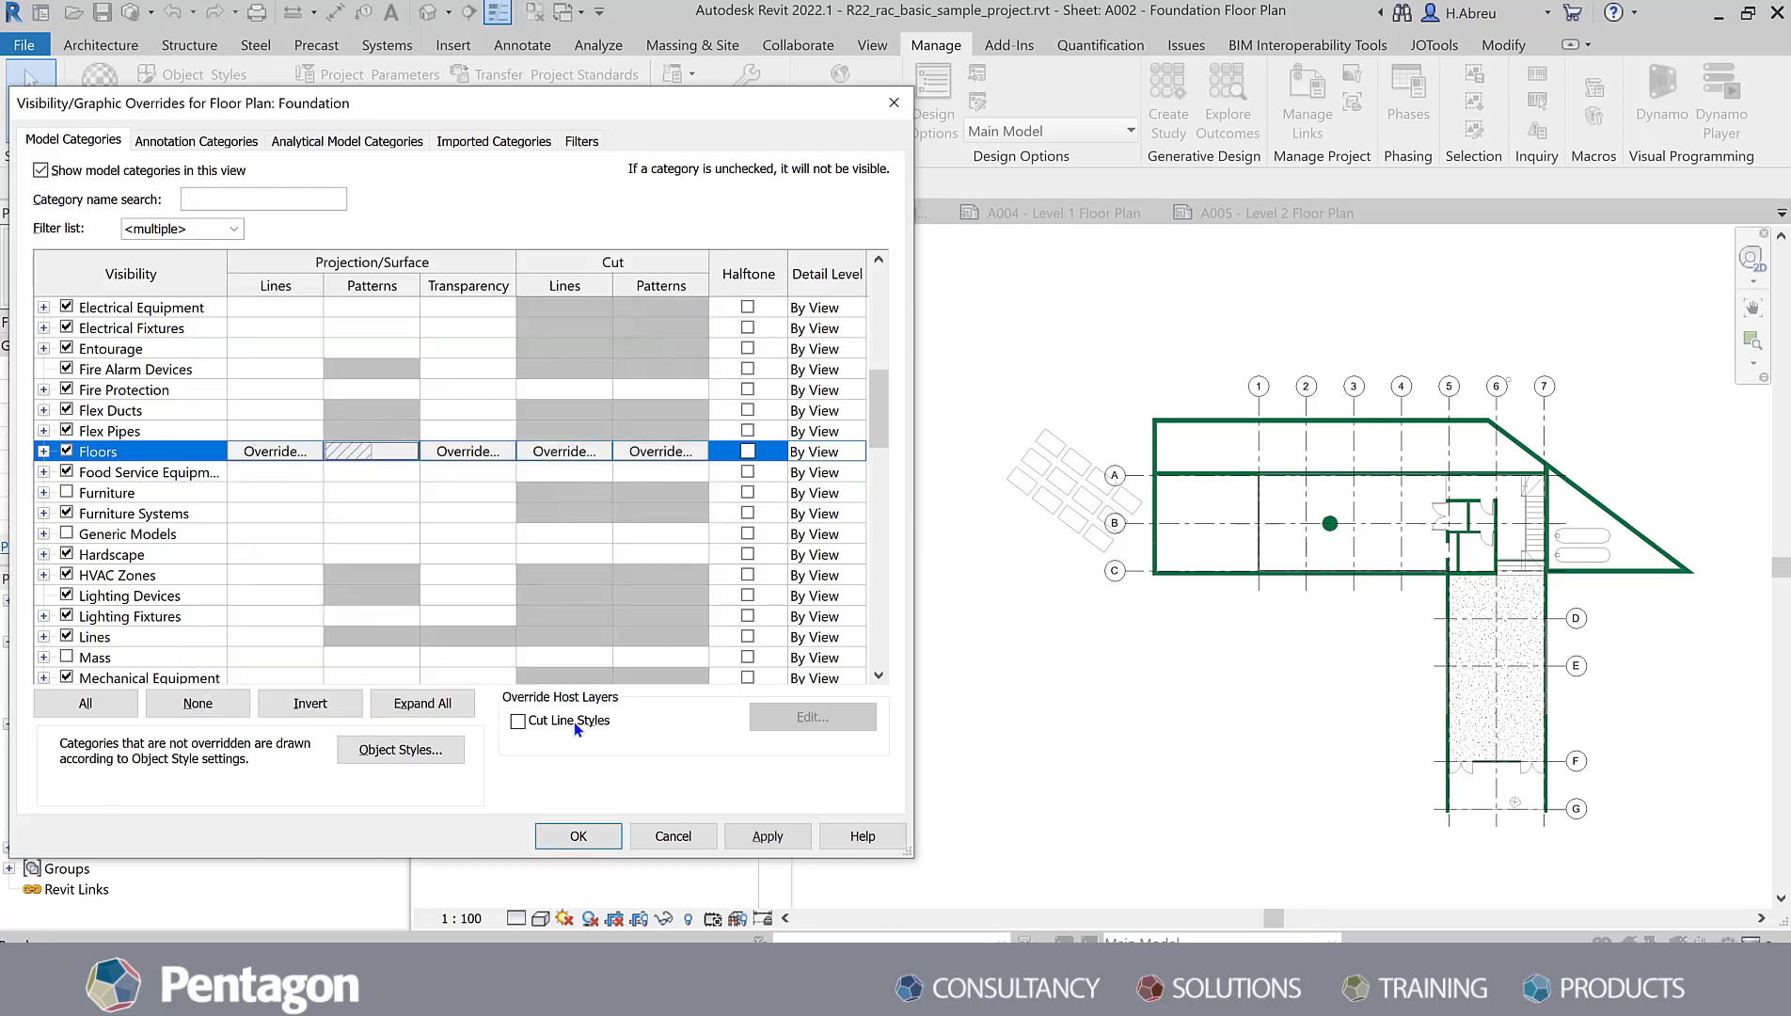
pyautogui.click(763, 841)
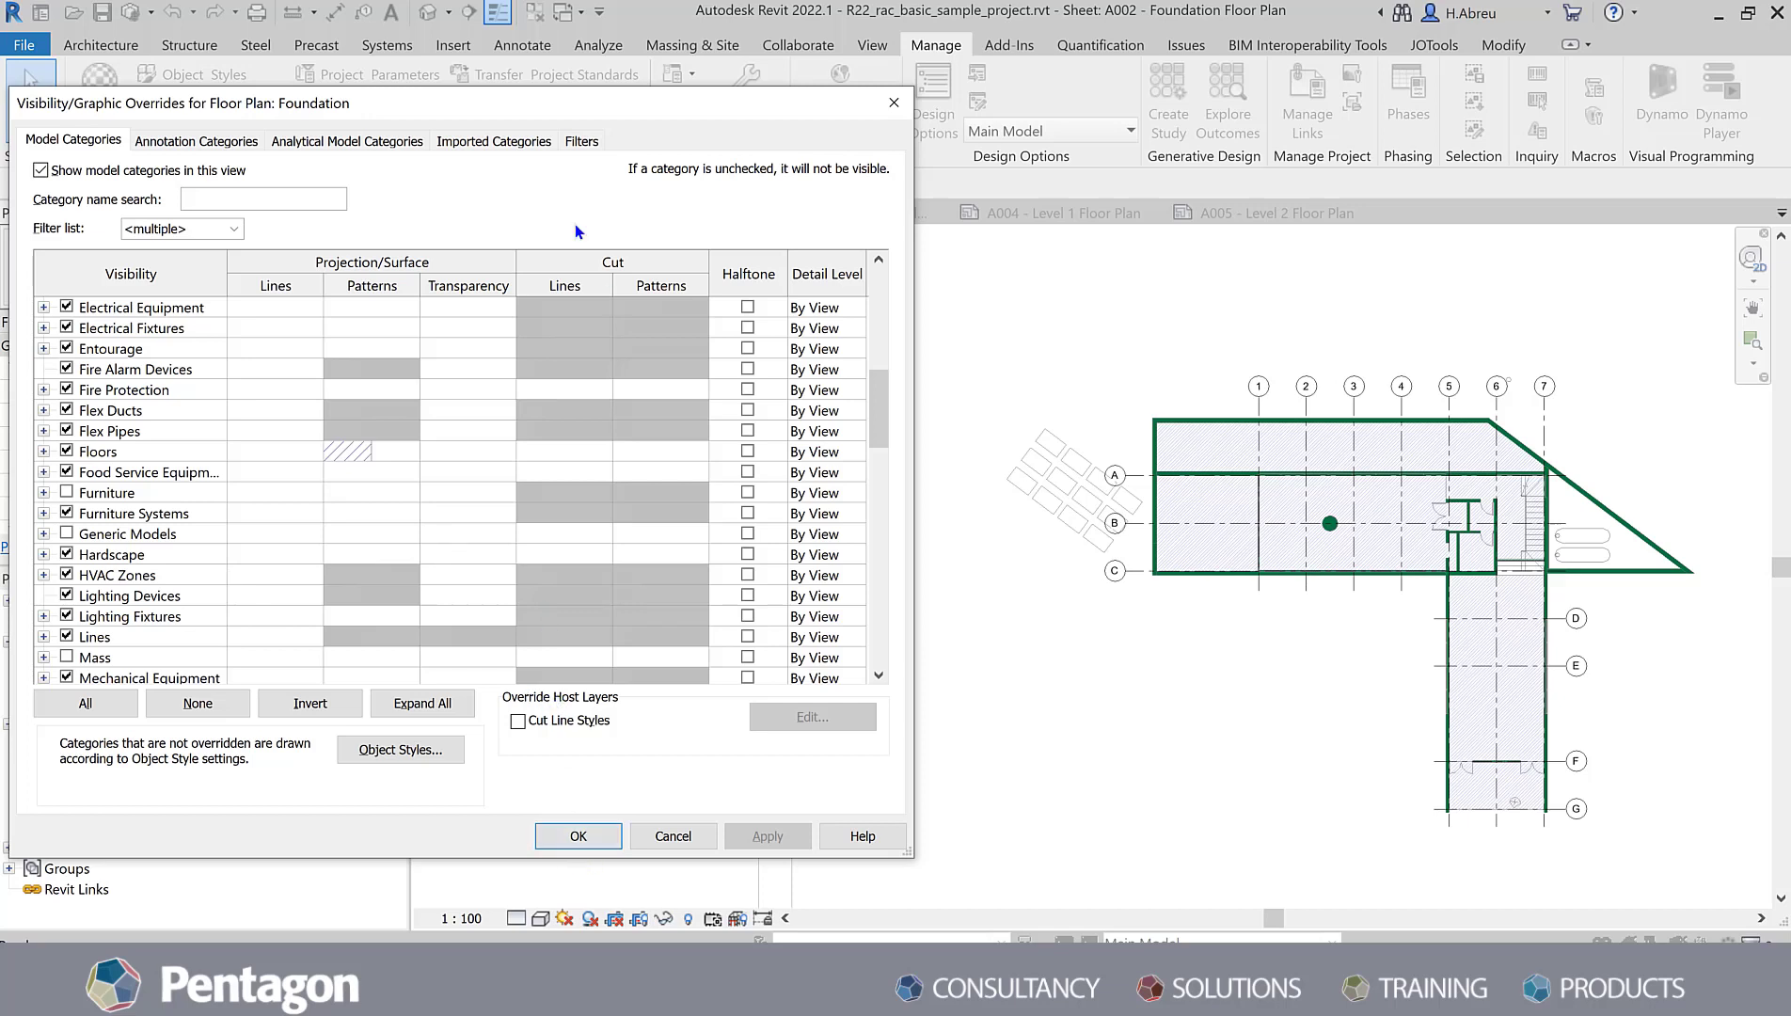
# Step: From the view's Filters tab, add a rule-based filter named PEN_Grids via Edit/New
pyautogui.click(580, 141)
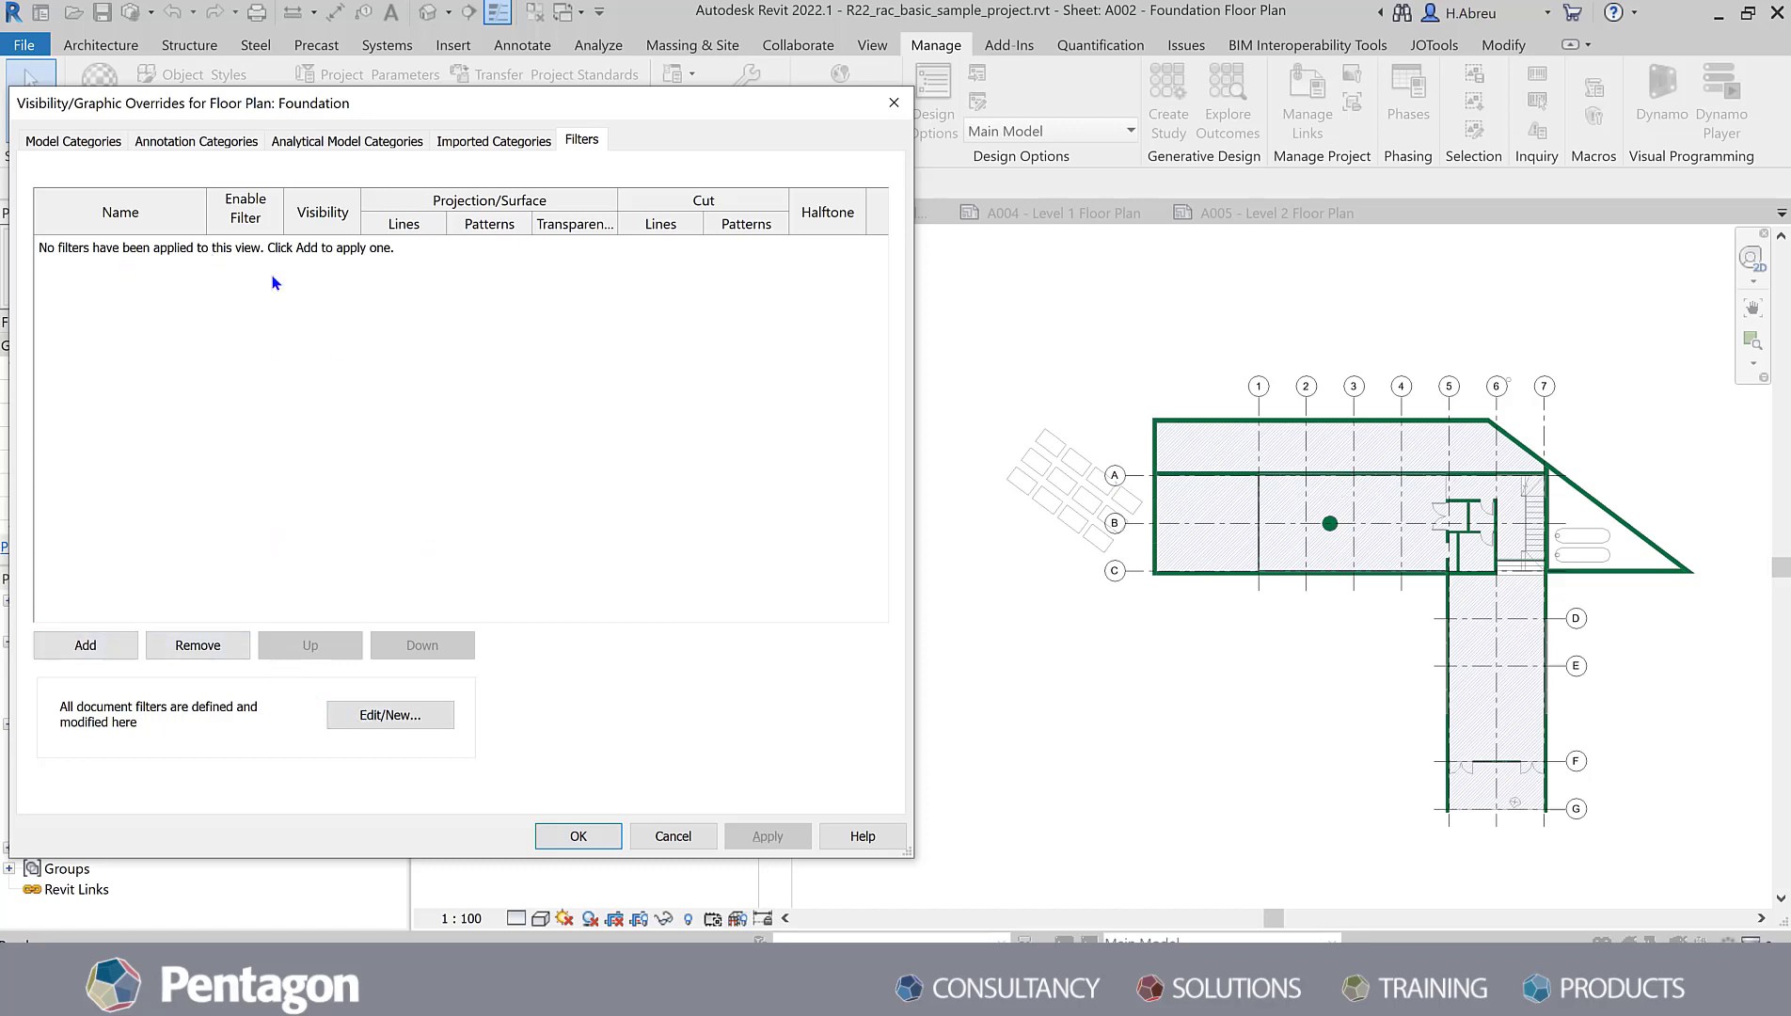
pyautogui.click(383, 717)
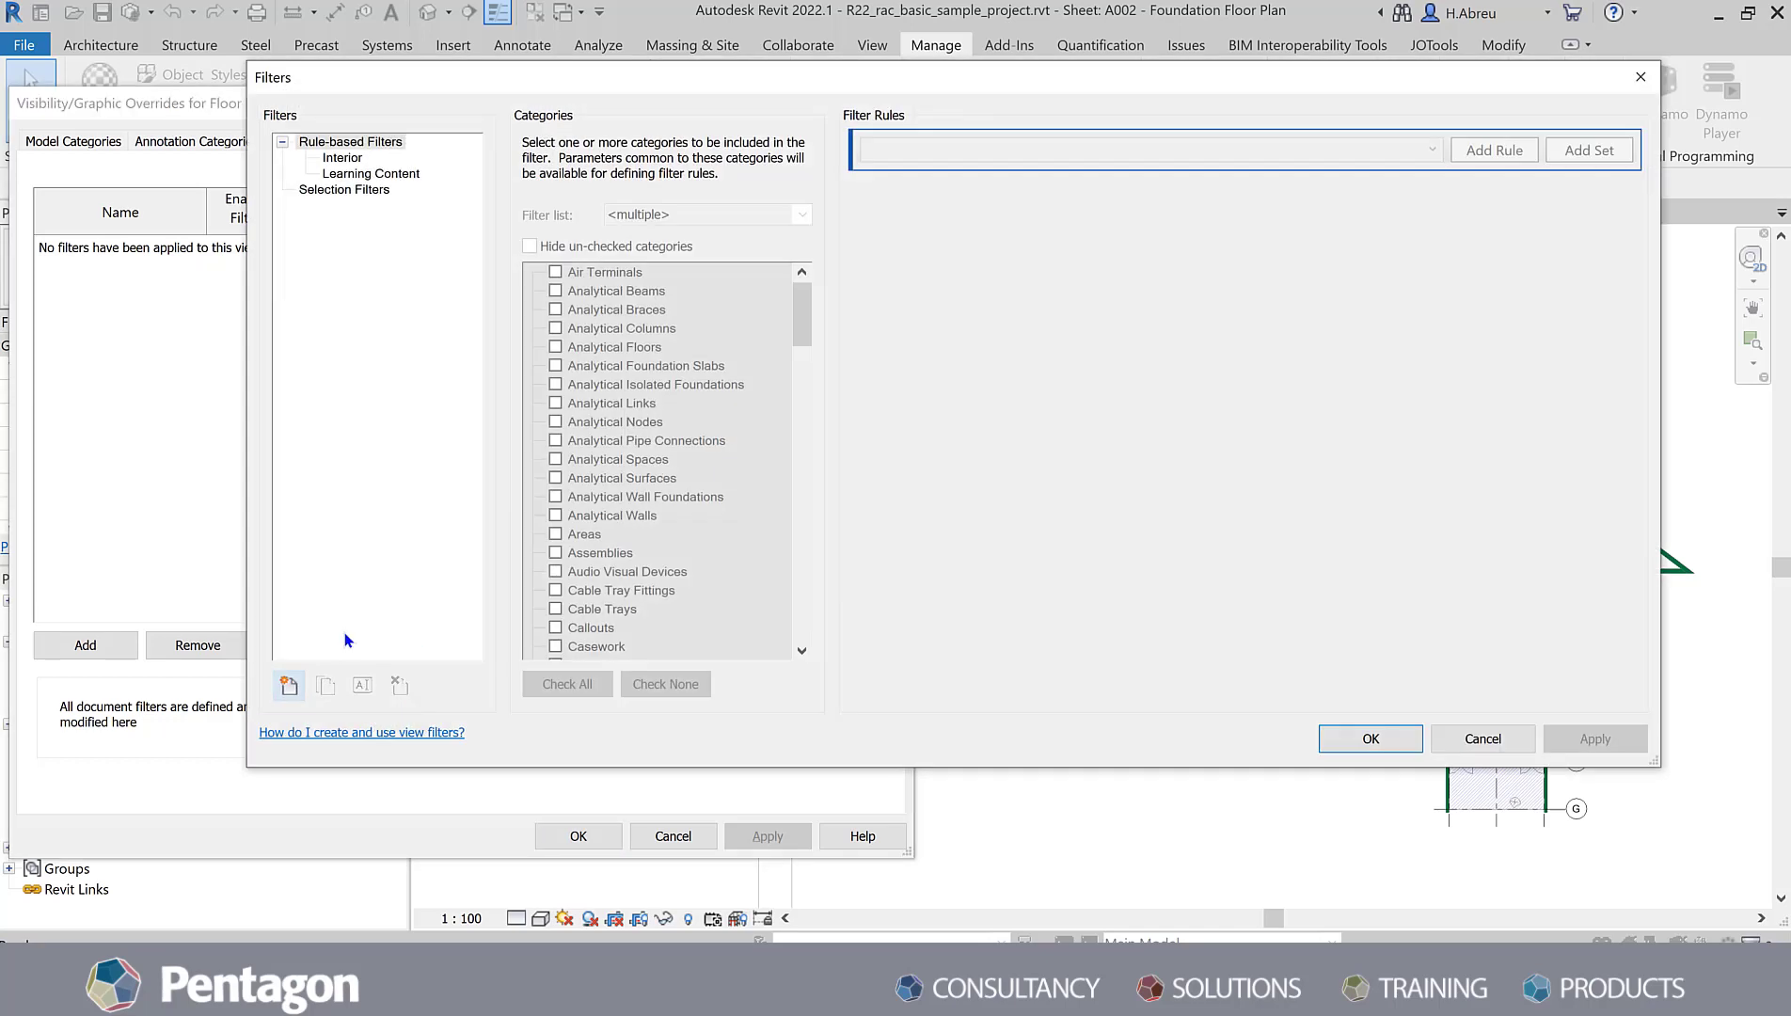
pyautogui.click(289, 686)
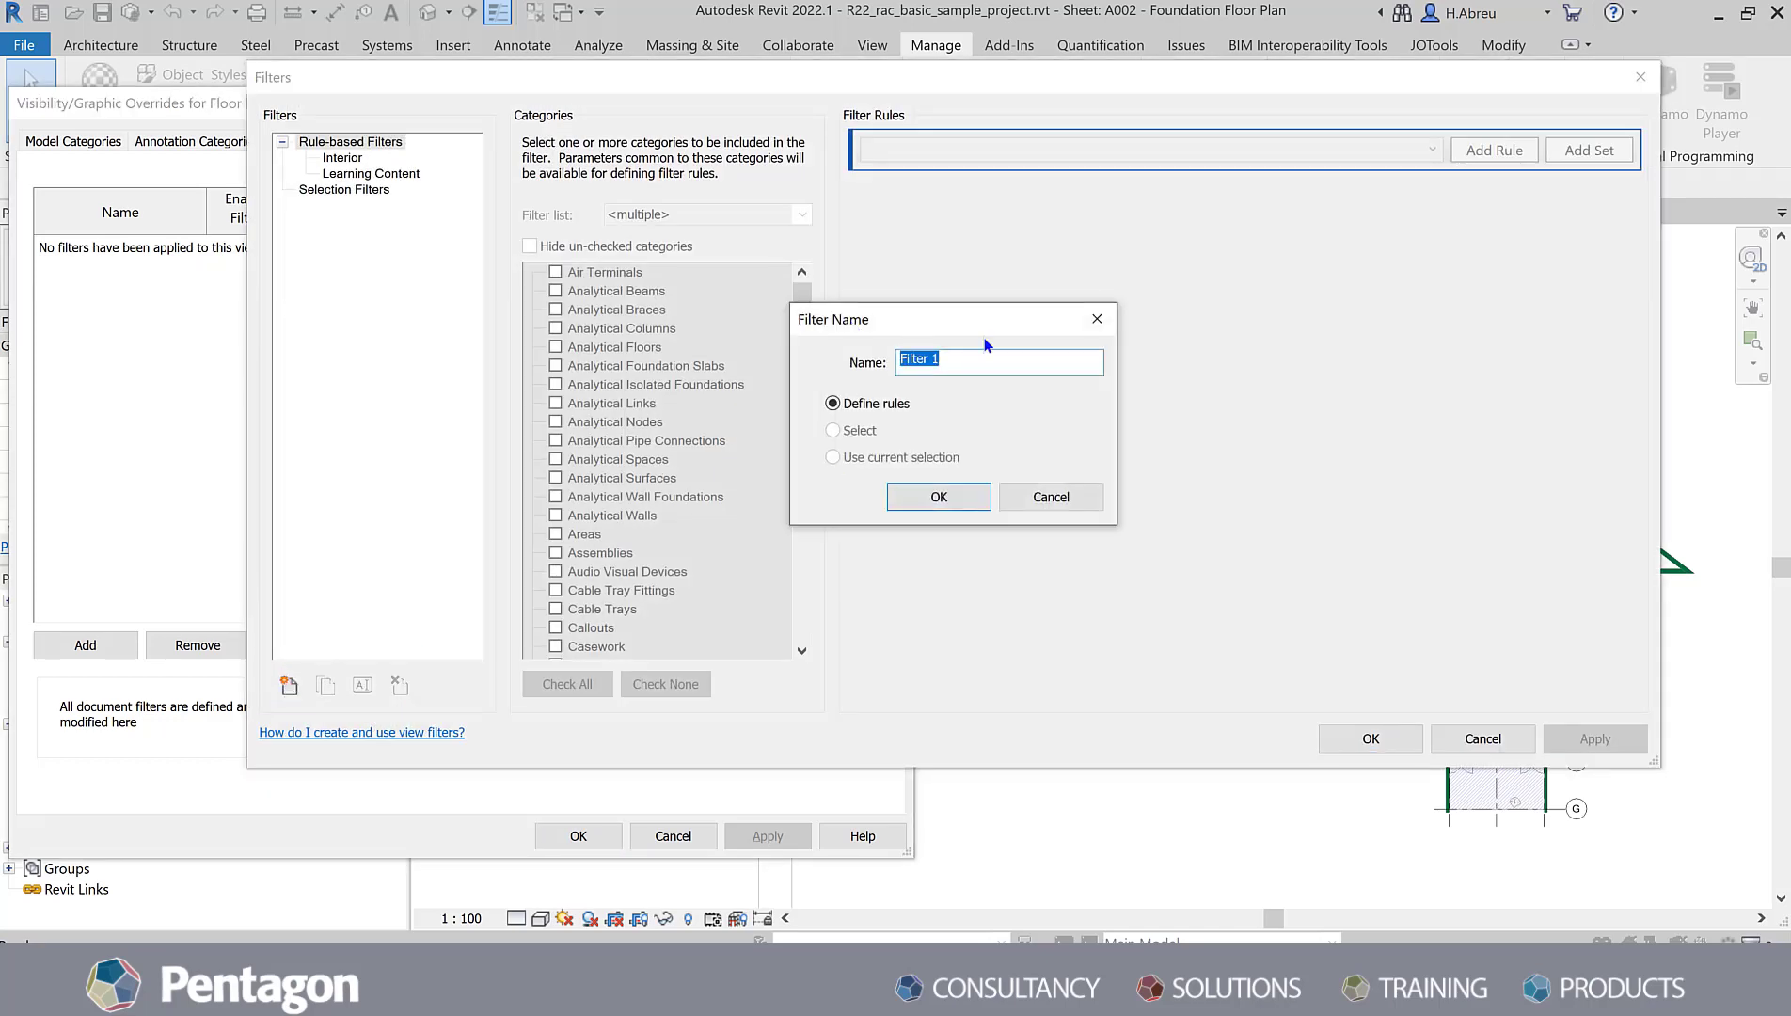
pyautogui.write('PEN_')
pyautogui.write('Grids')
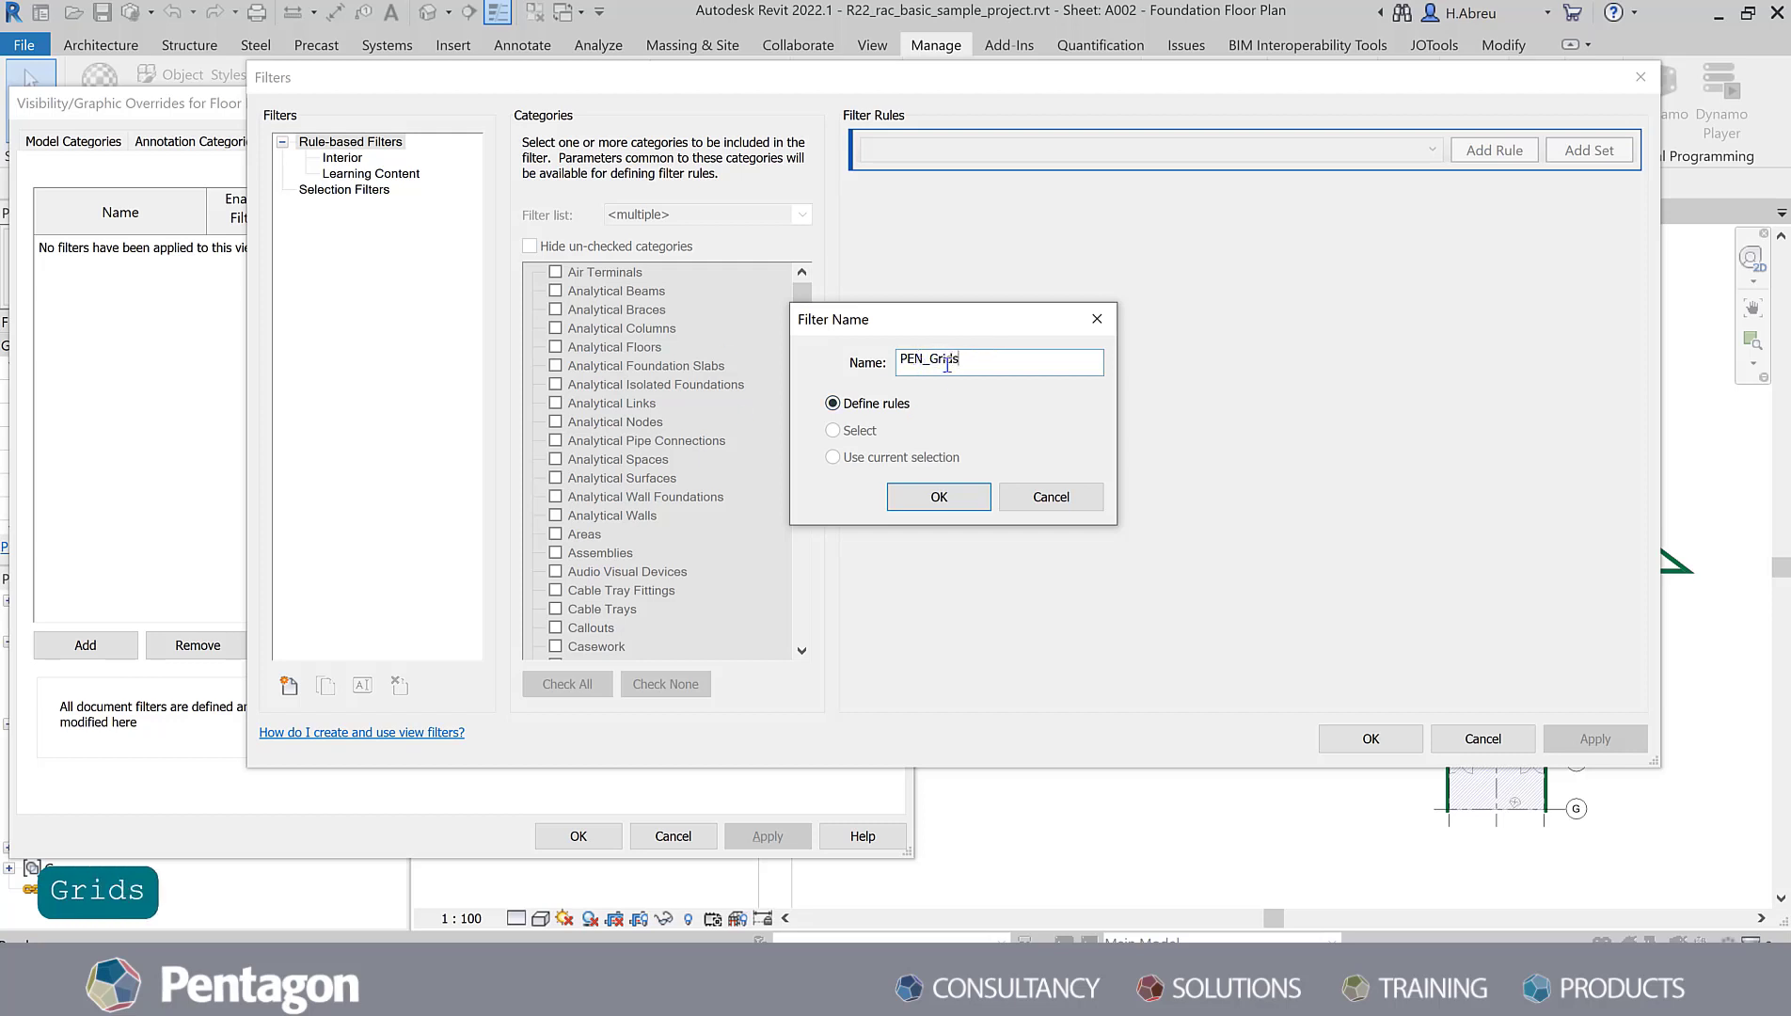
pyautogui.click(940, 497)
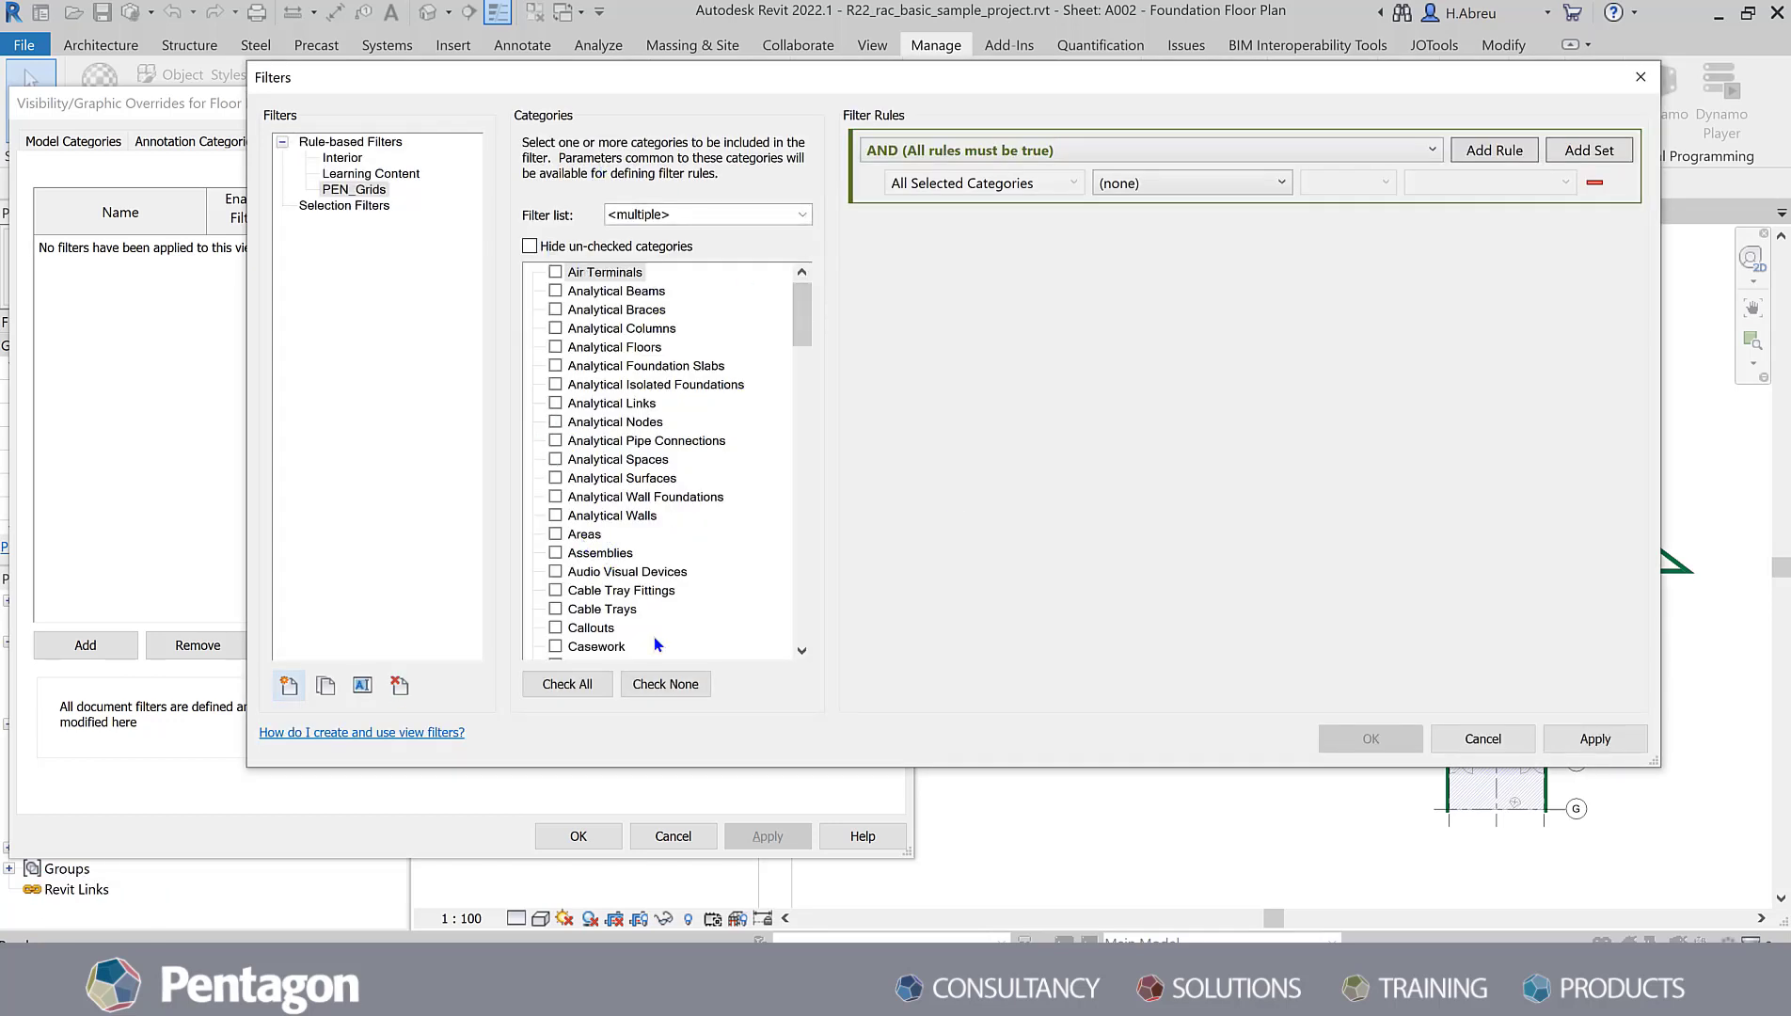
# Step: Tick the Grids category for the PEN_Grids filter
pyautogui.moveTo(806, 328); pyautogui.dragTo(797, 448)
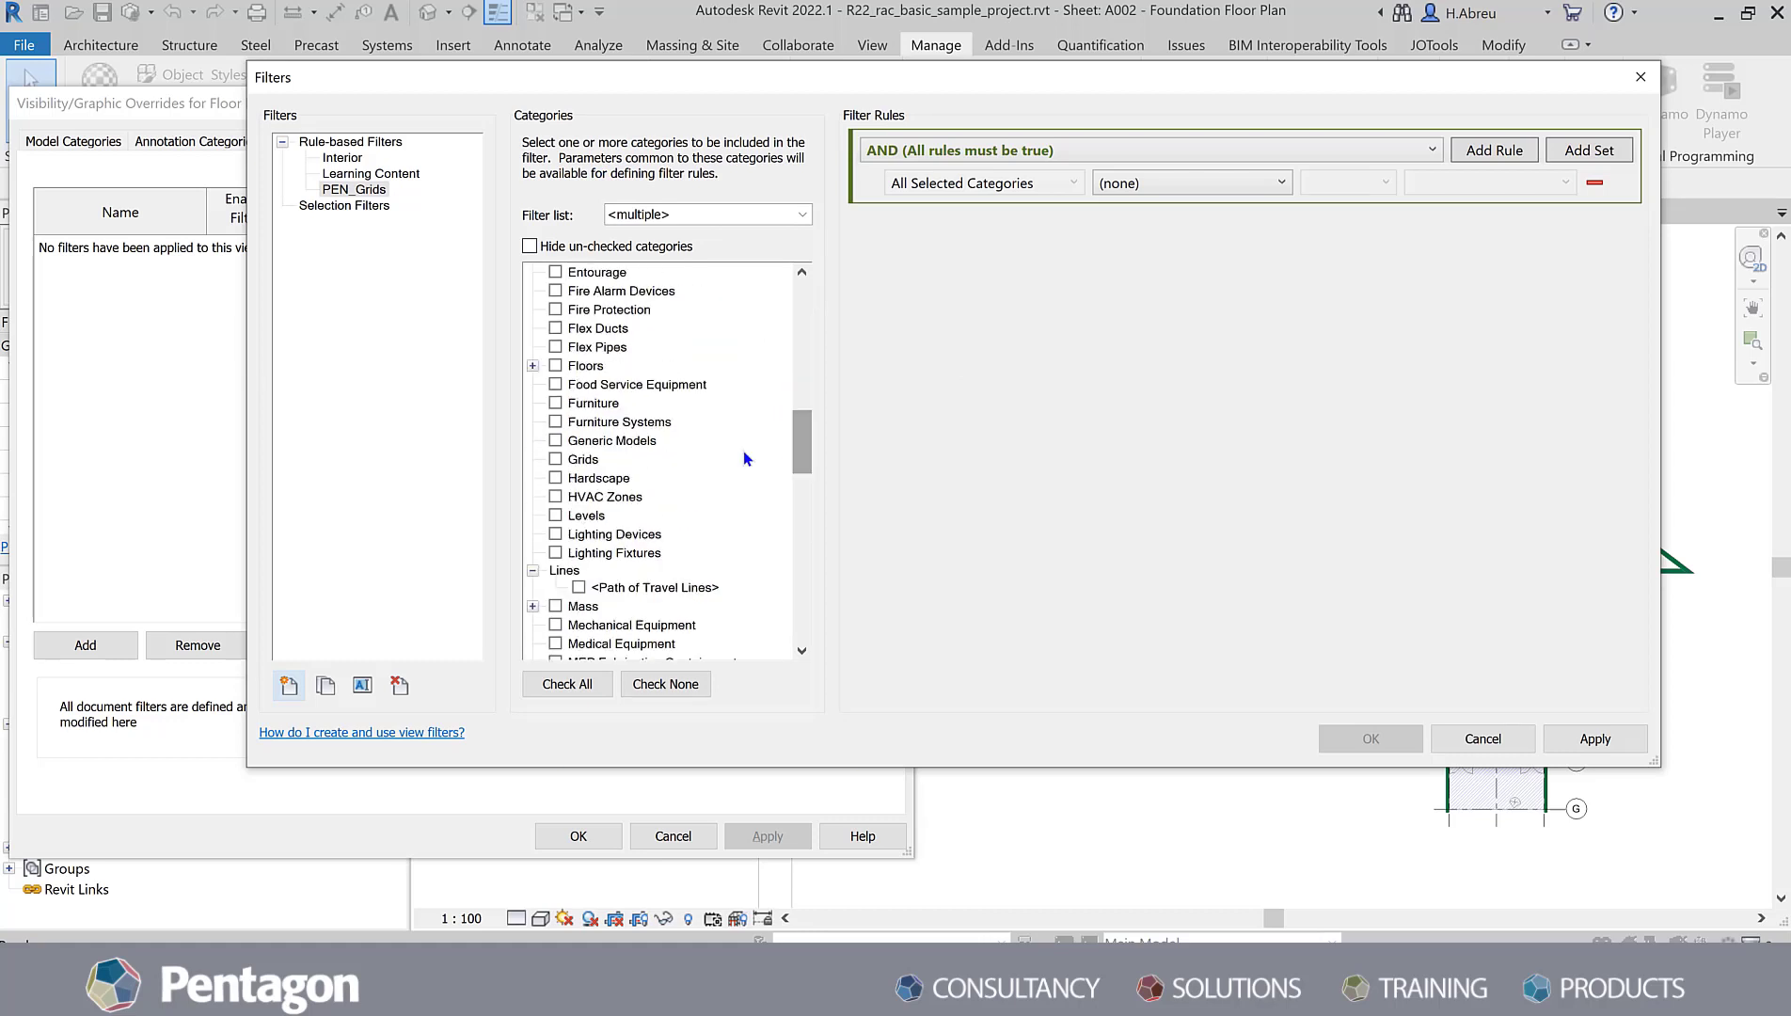
pyautogui.click(555, 461)
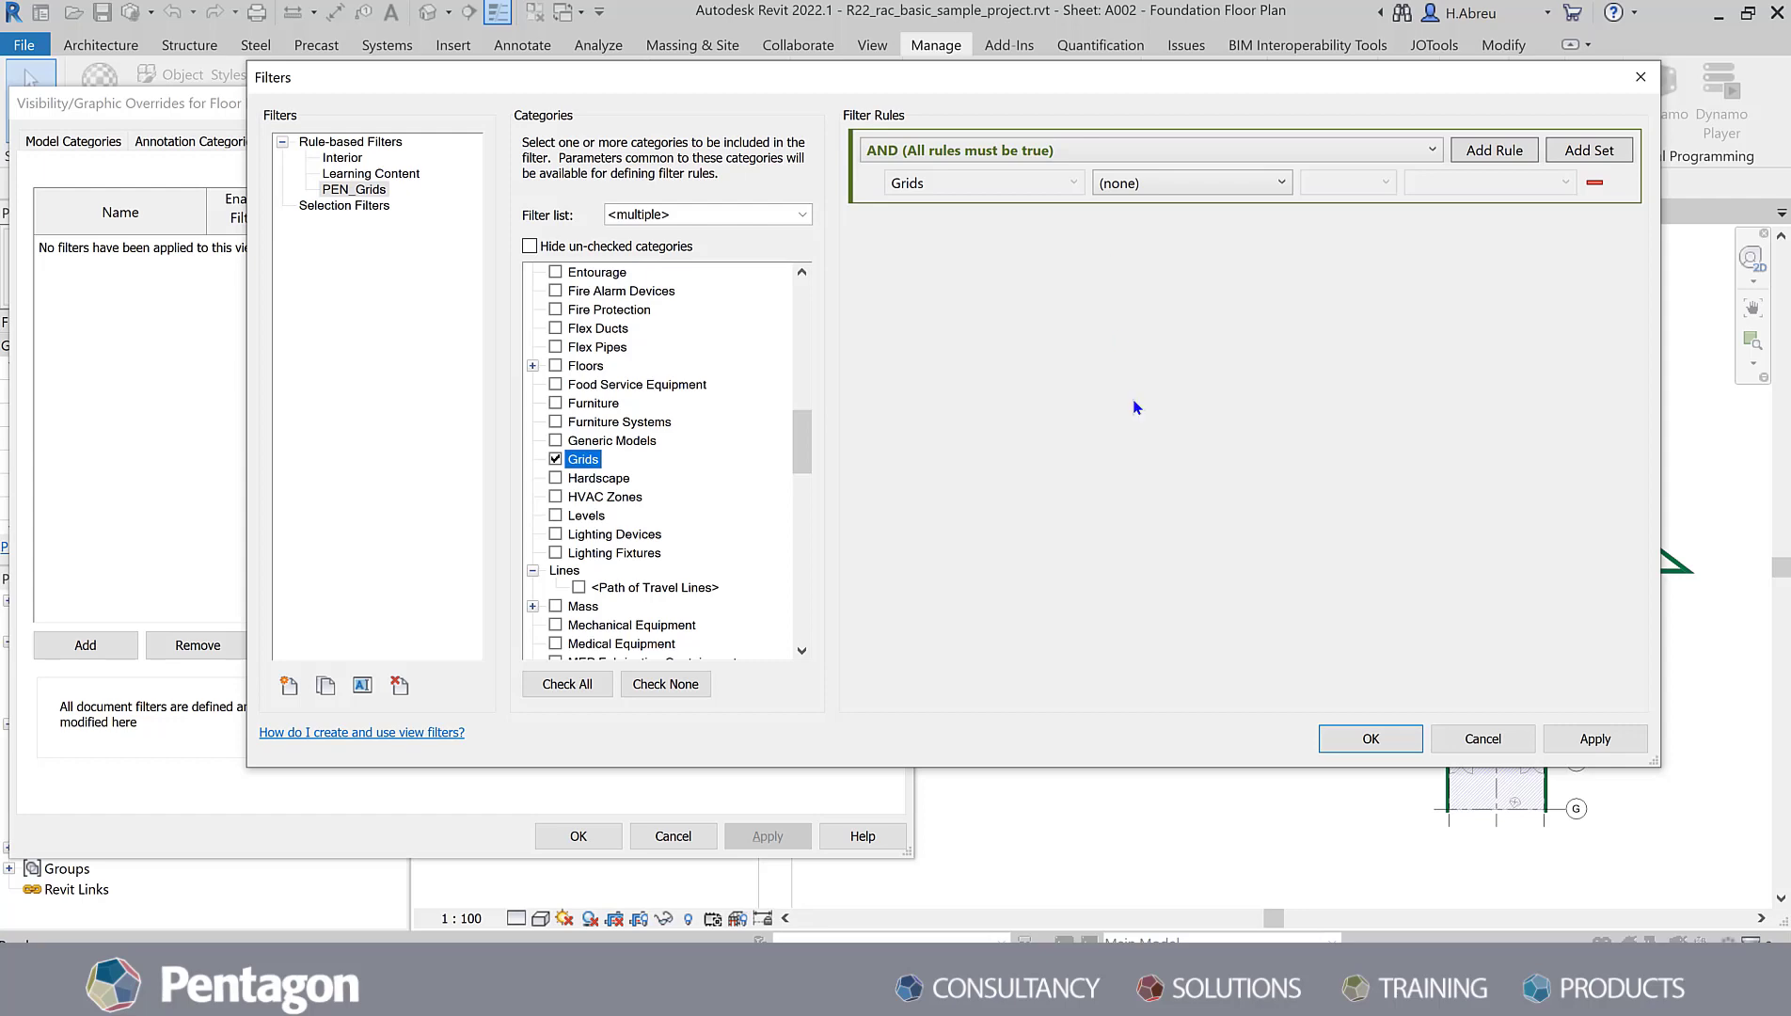
# Step: Add PEN_Grids to the Foundation plan's filters, untick its Visibility, and apply to hide grids
pyautogui.click(1369, 739)
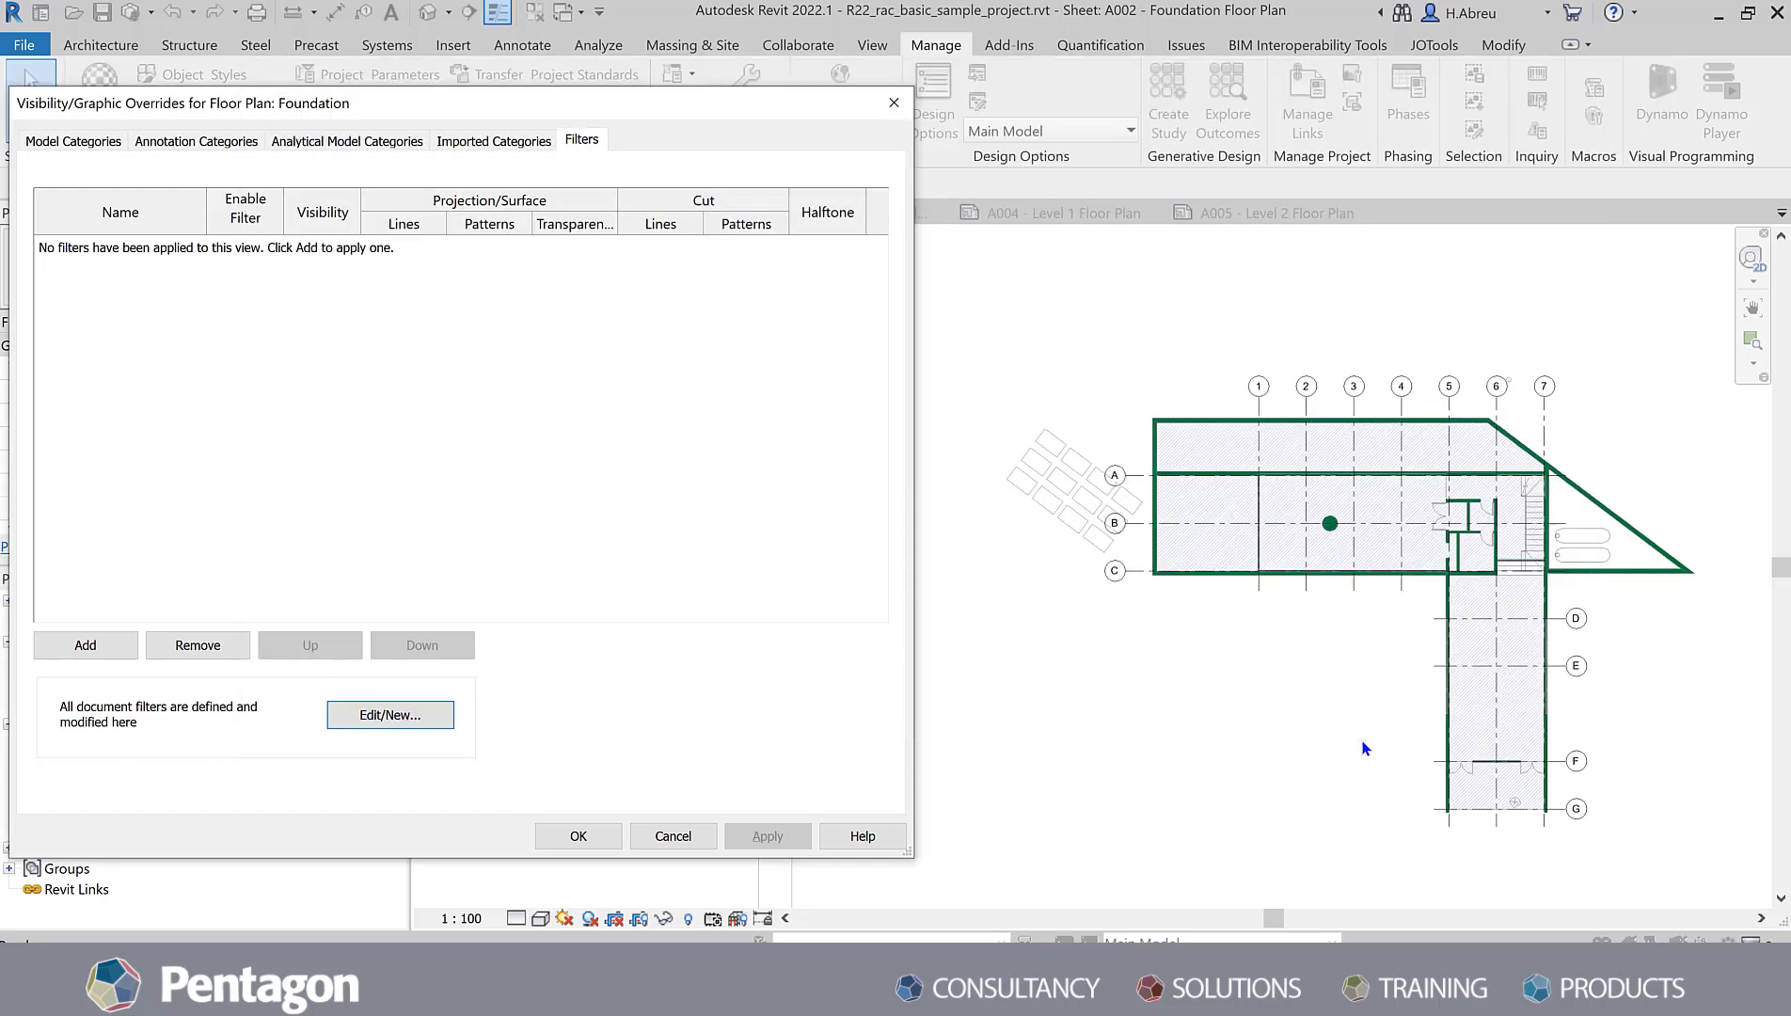
pyautogui.click(83, 651)
pyautogui.click(357, 403)
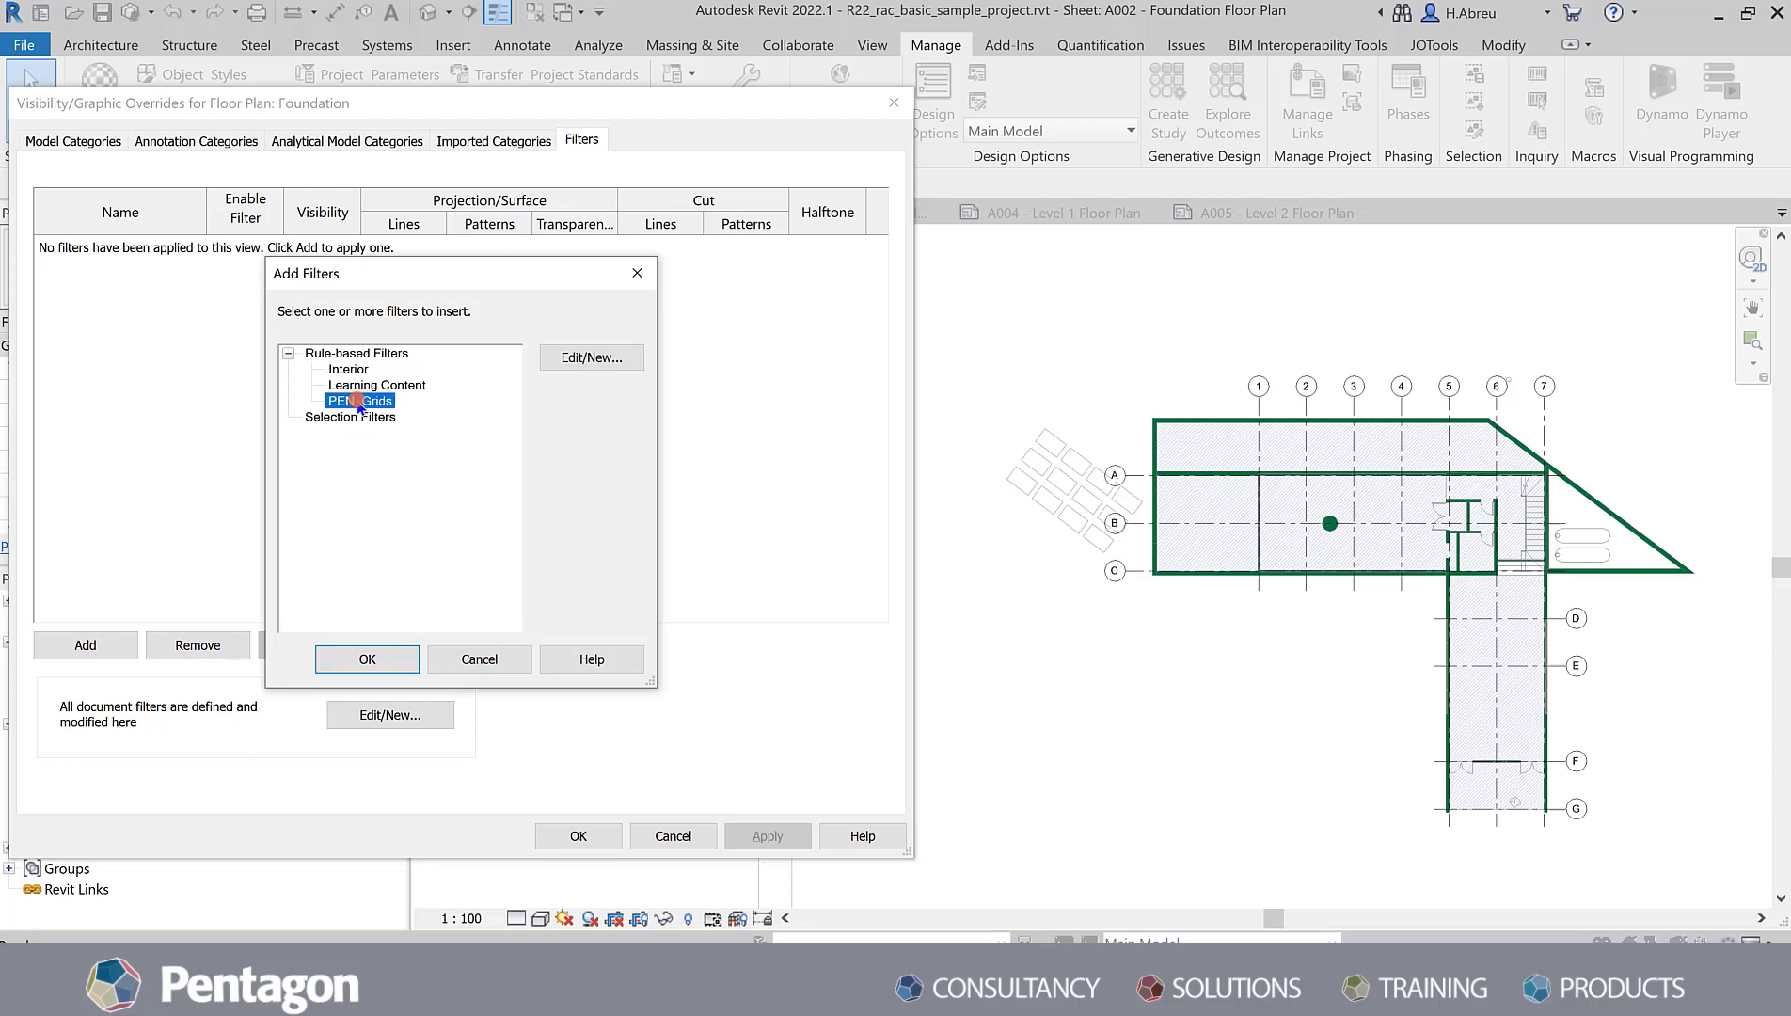
pyautogui.click(367, 659)
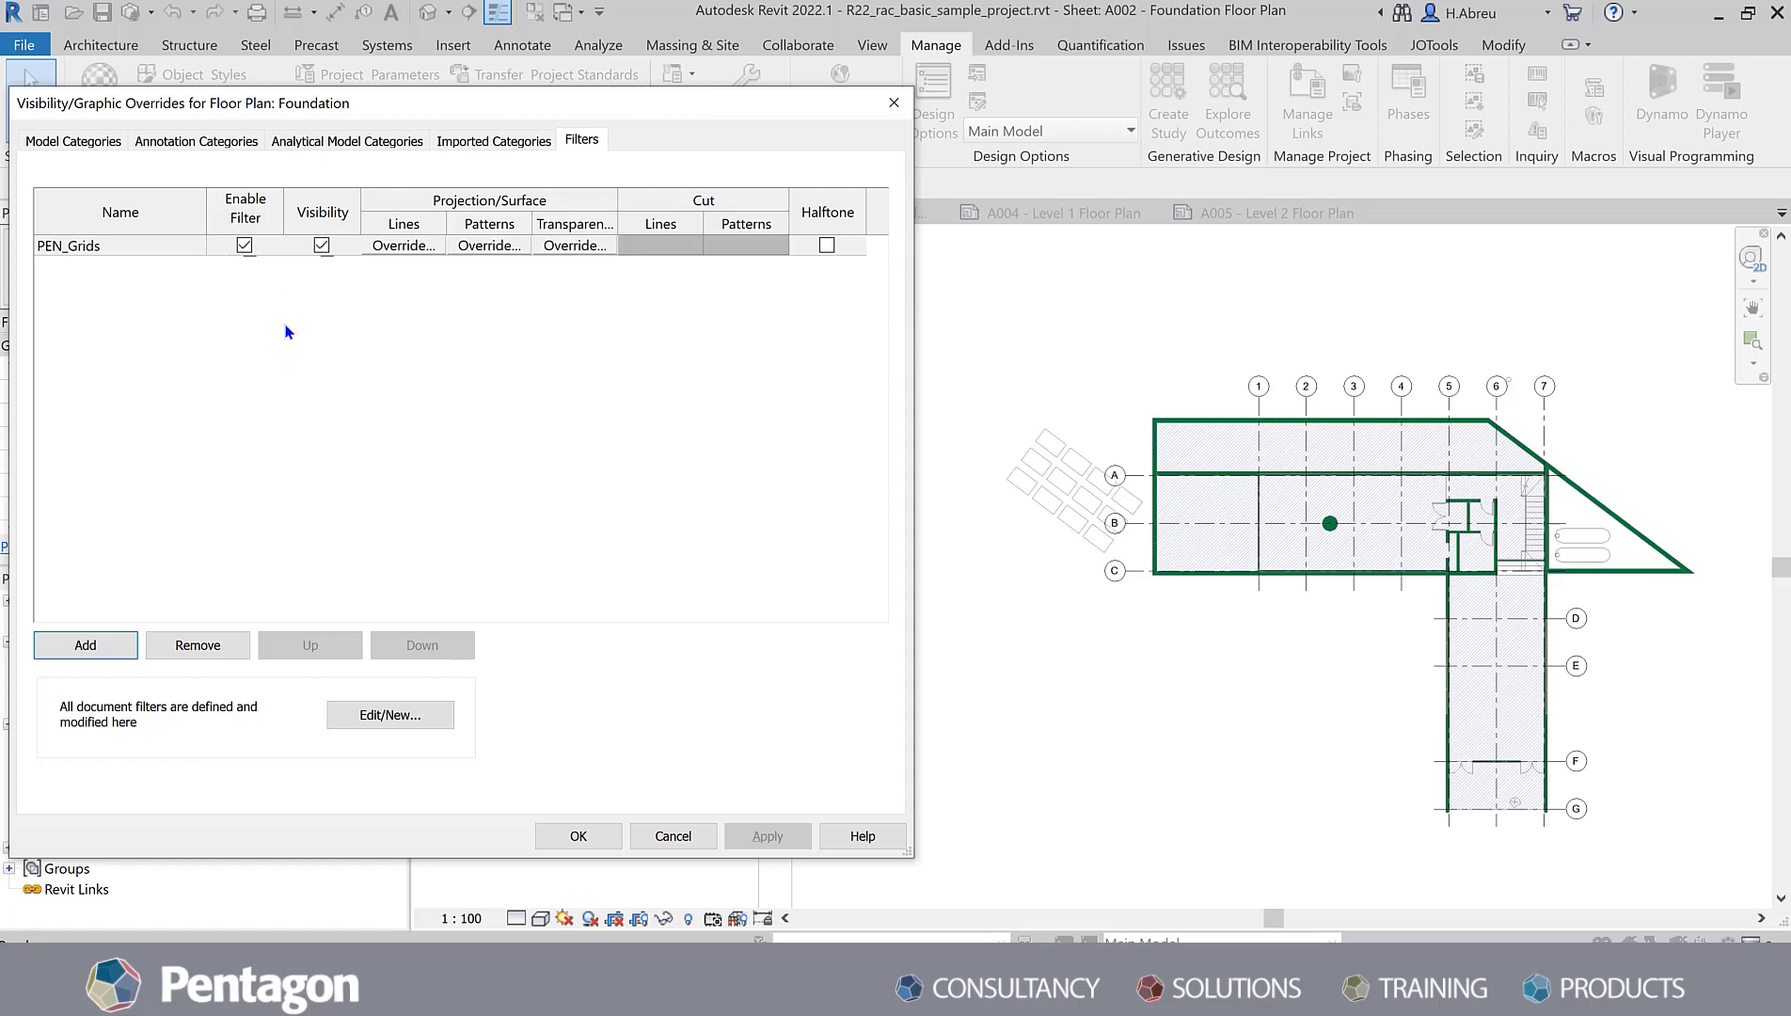
pyautogui.click(244, 245)
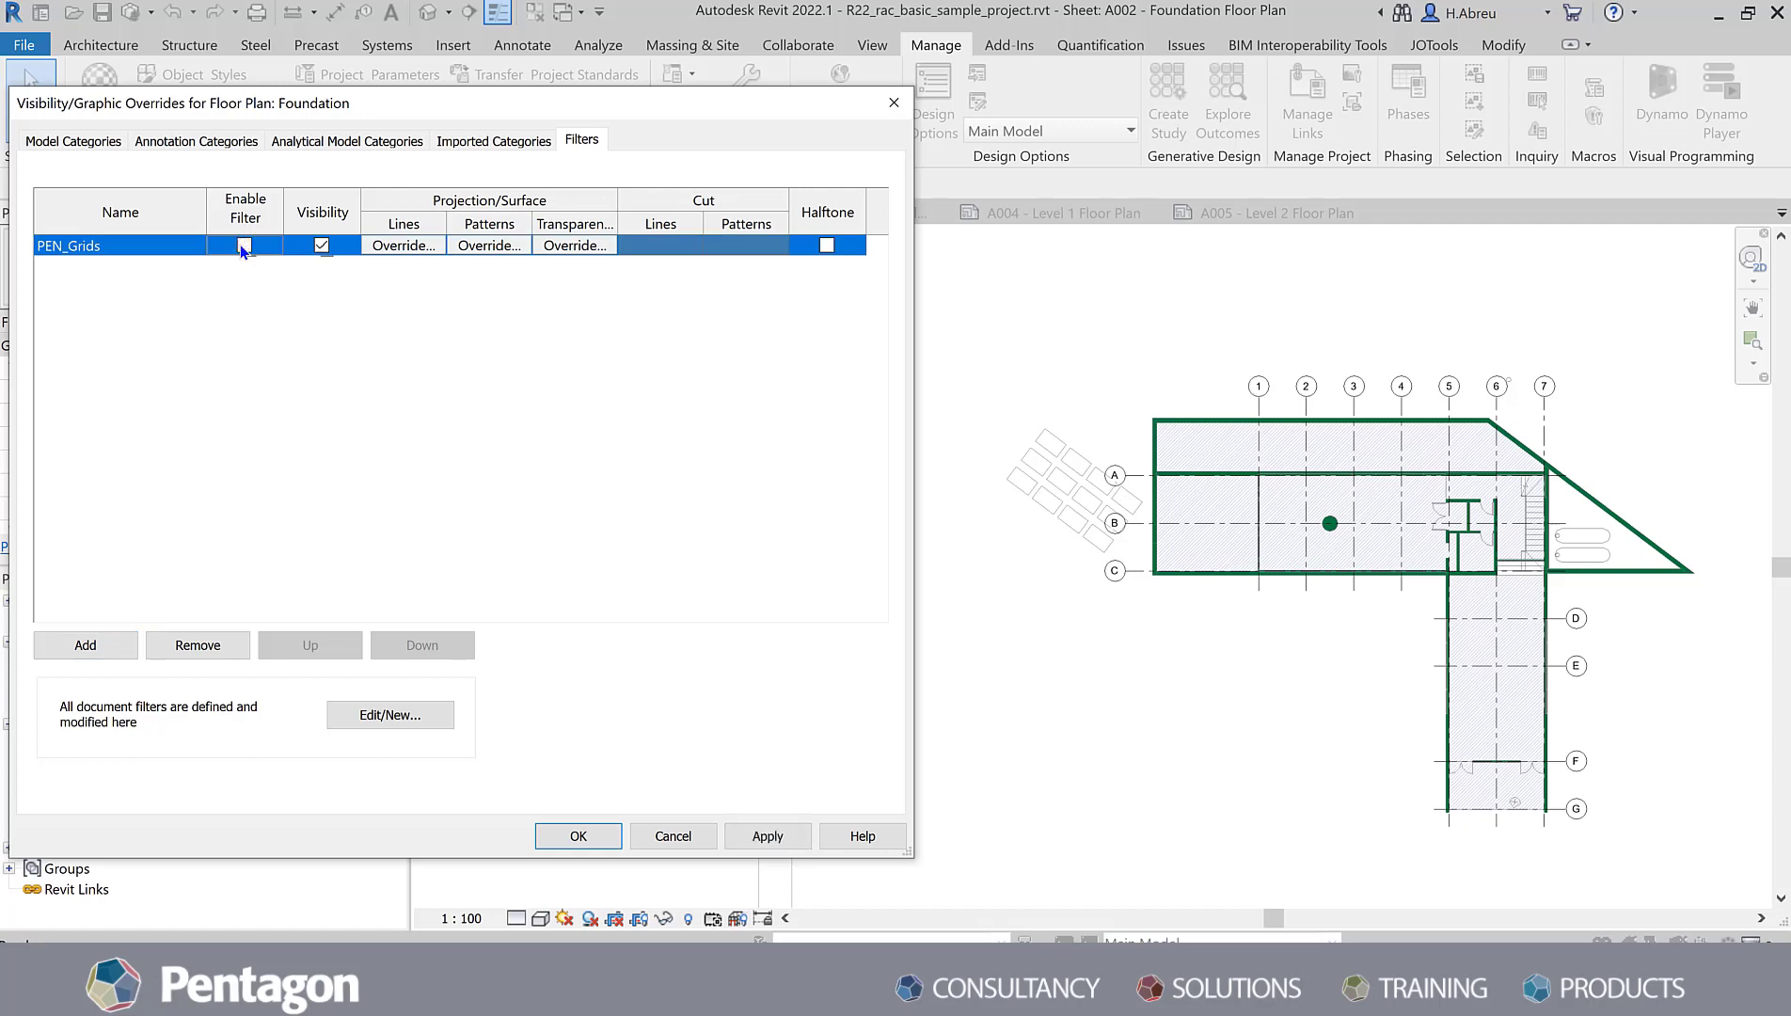
pyautogui.click(243, 245)
pyautogui.click(322, 245)
pyautogui.click(768, 834)
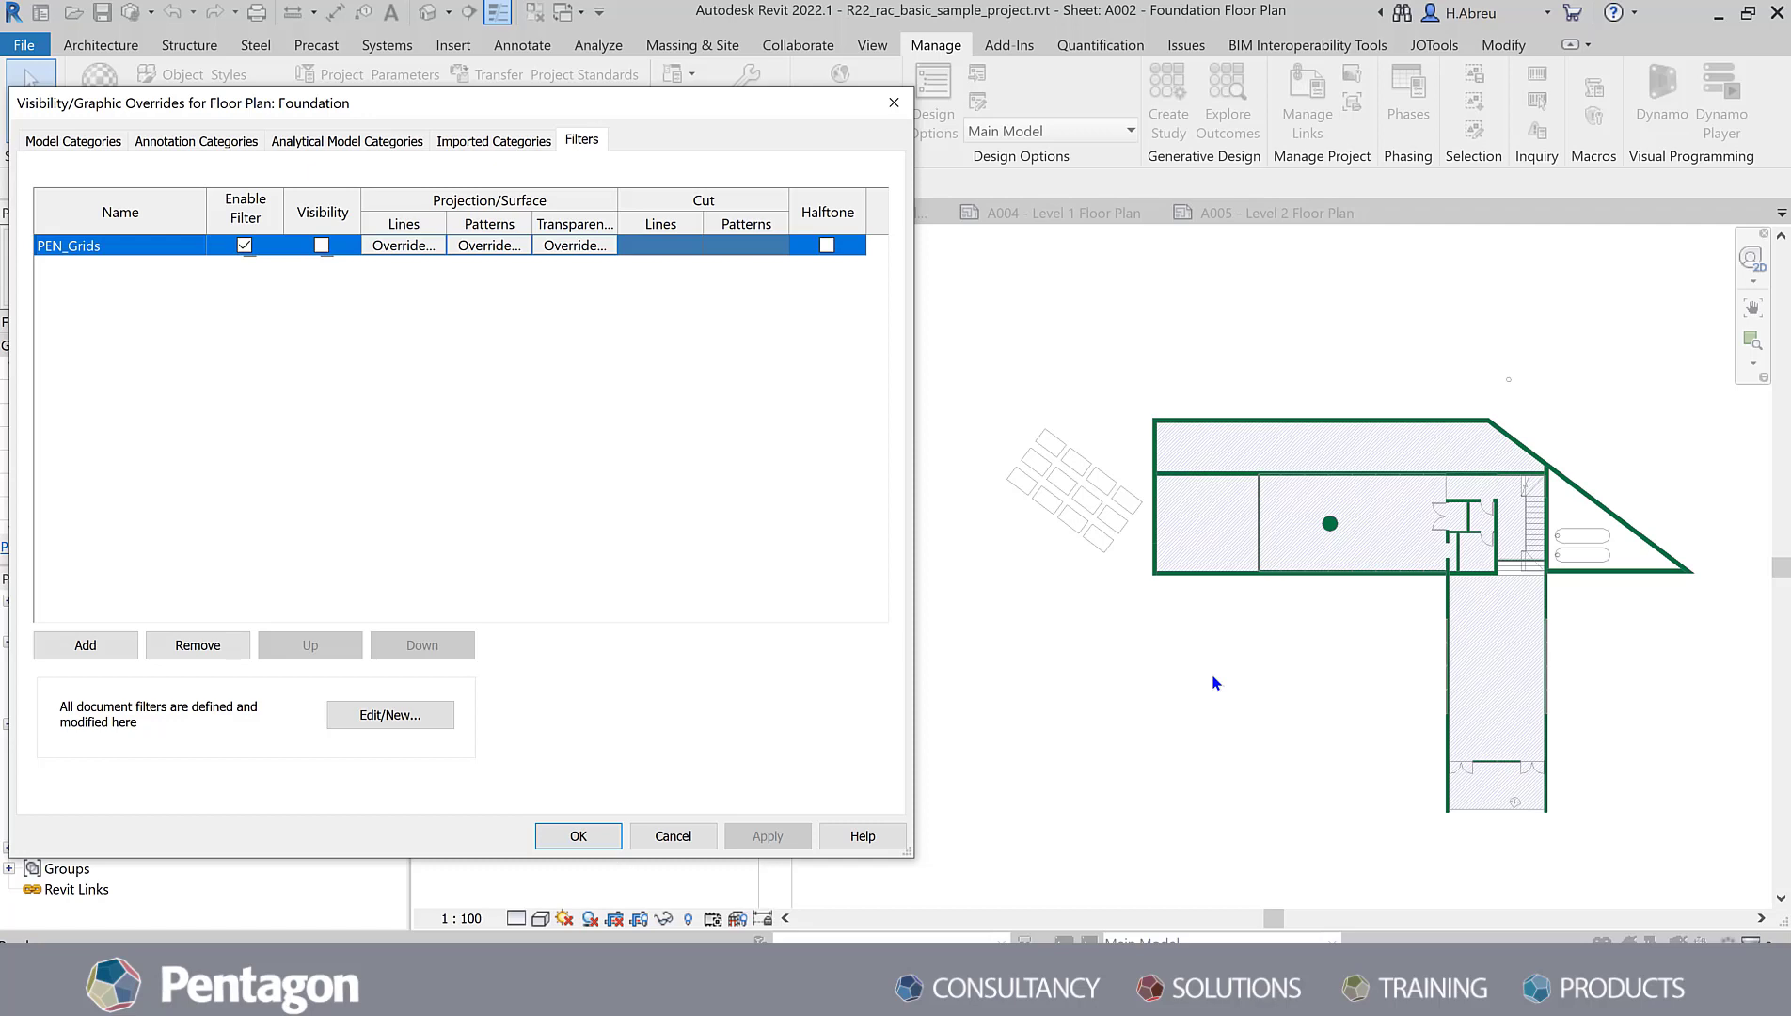
# Step: Make PEN_Grids visible again and override its line colour to RGB 128-064-064
pyautogui.click(321, 246)
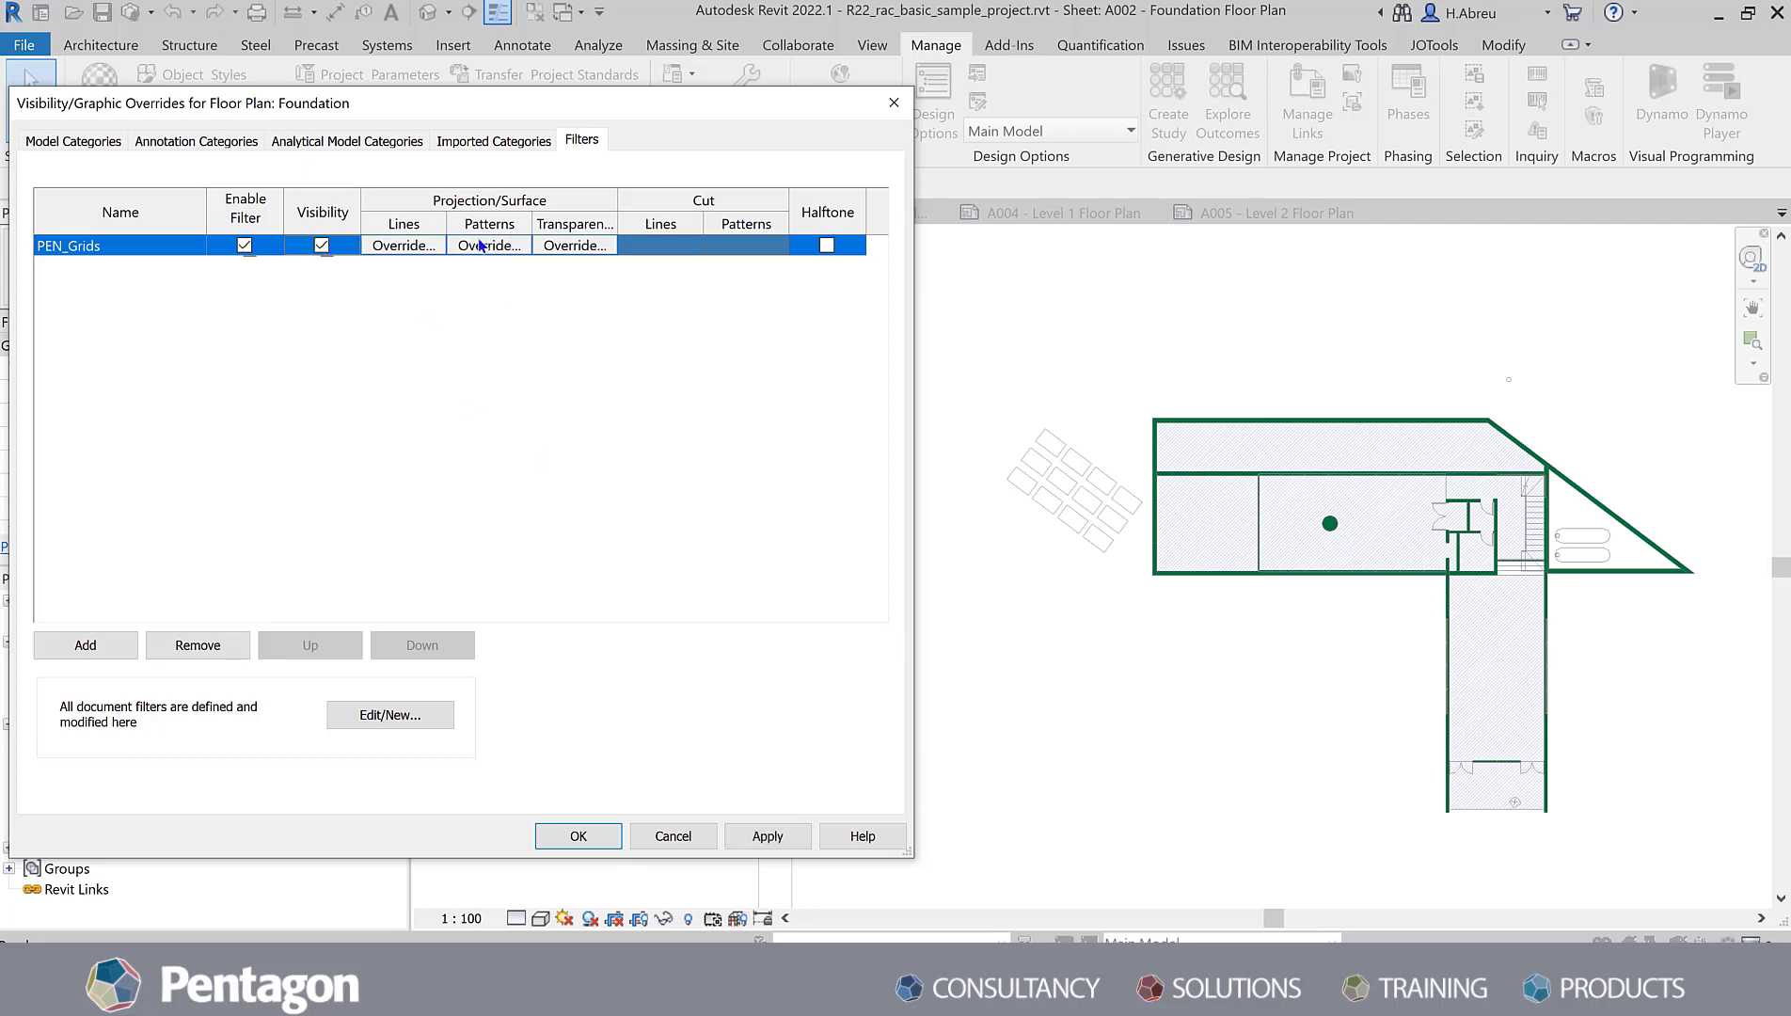
pyautogui.click(399, 245)
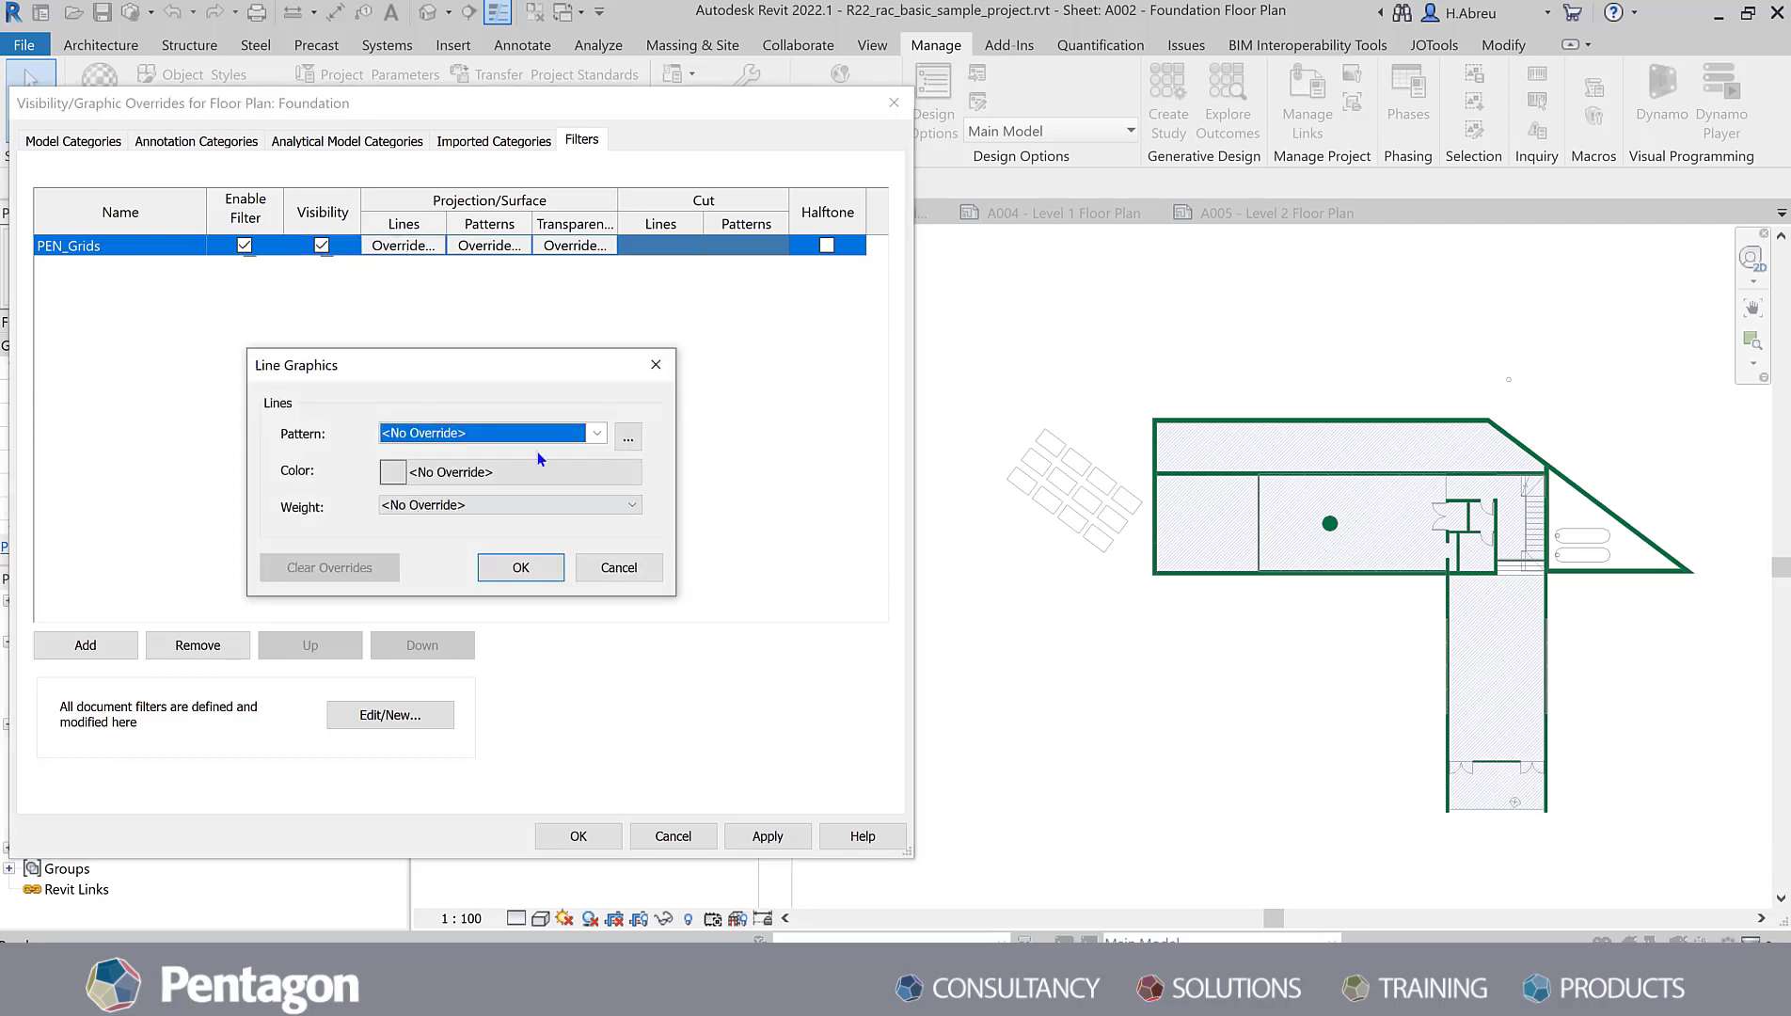
pyautogui.click(542, 473)
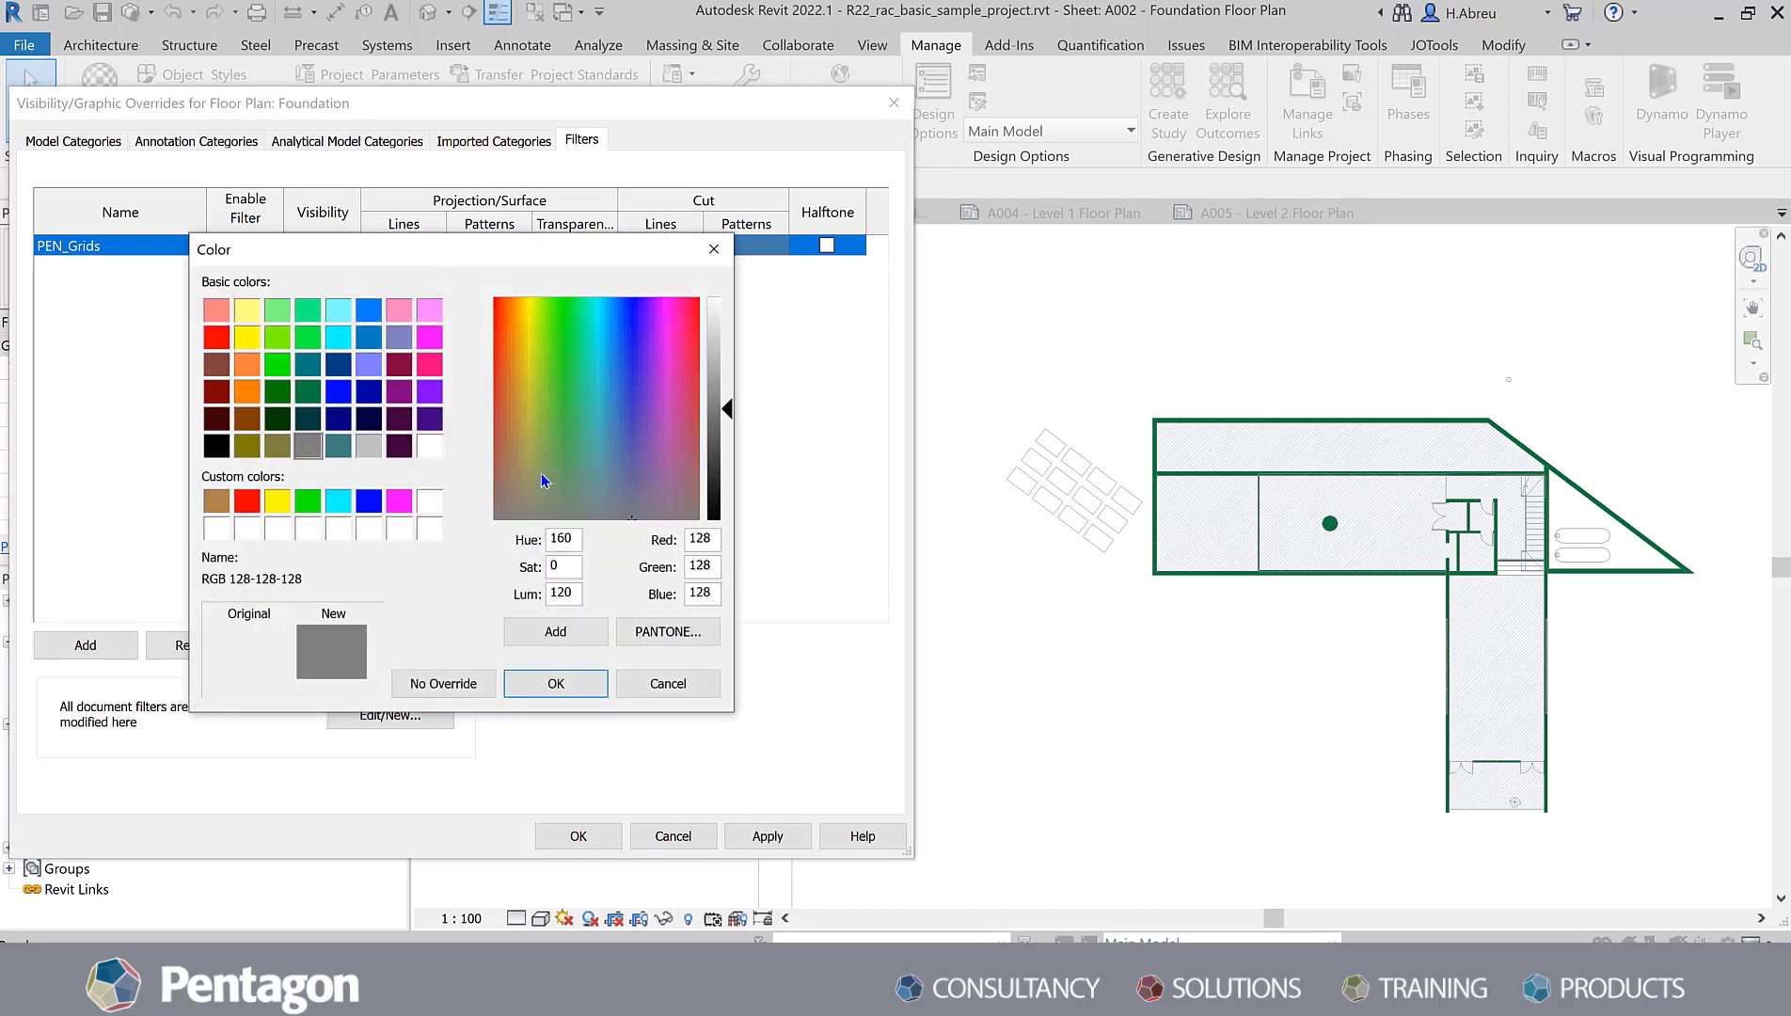
pyautogui.click(216, 390)
pyautogui.click(216, 364)
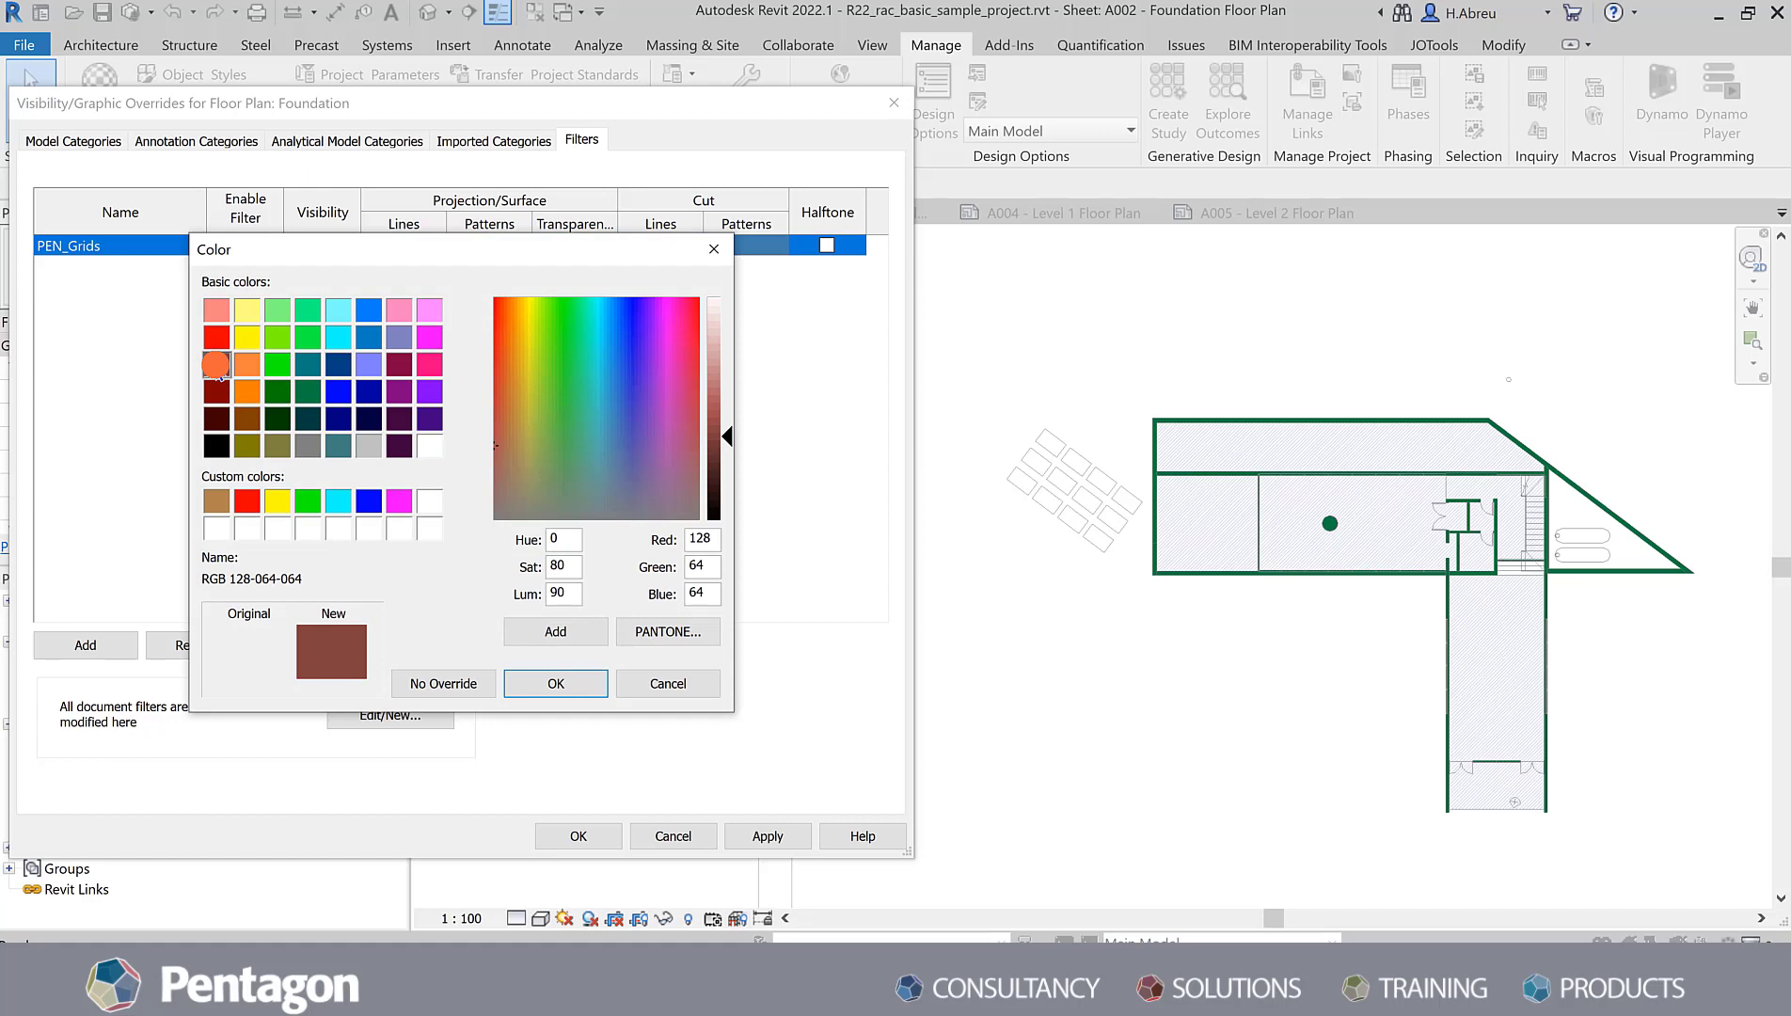
pyautogui.click(520, 684)
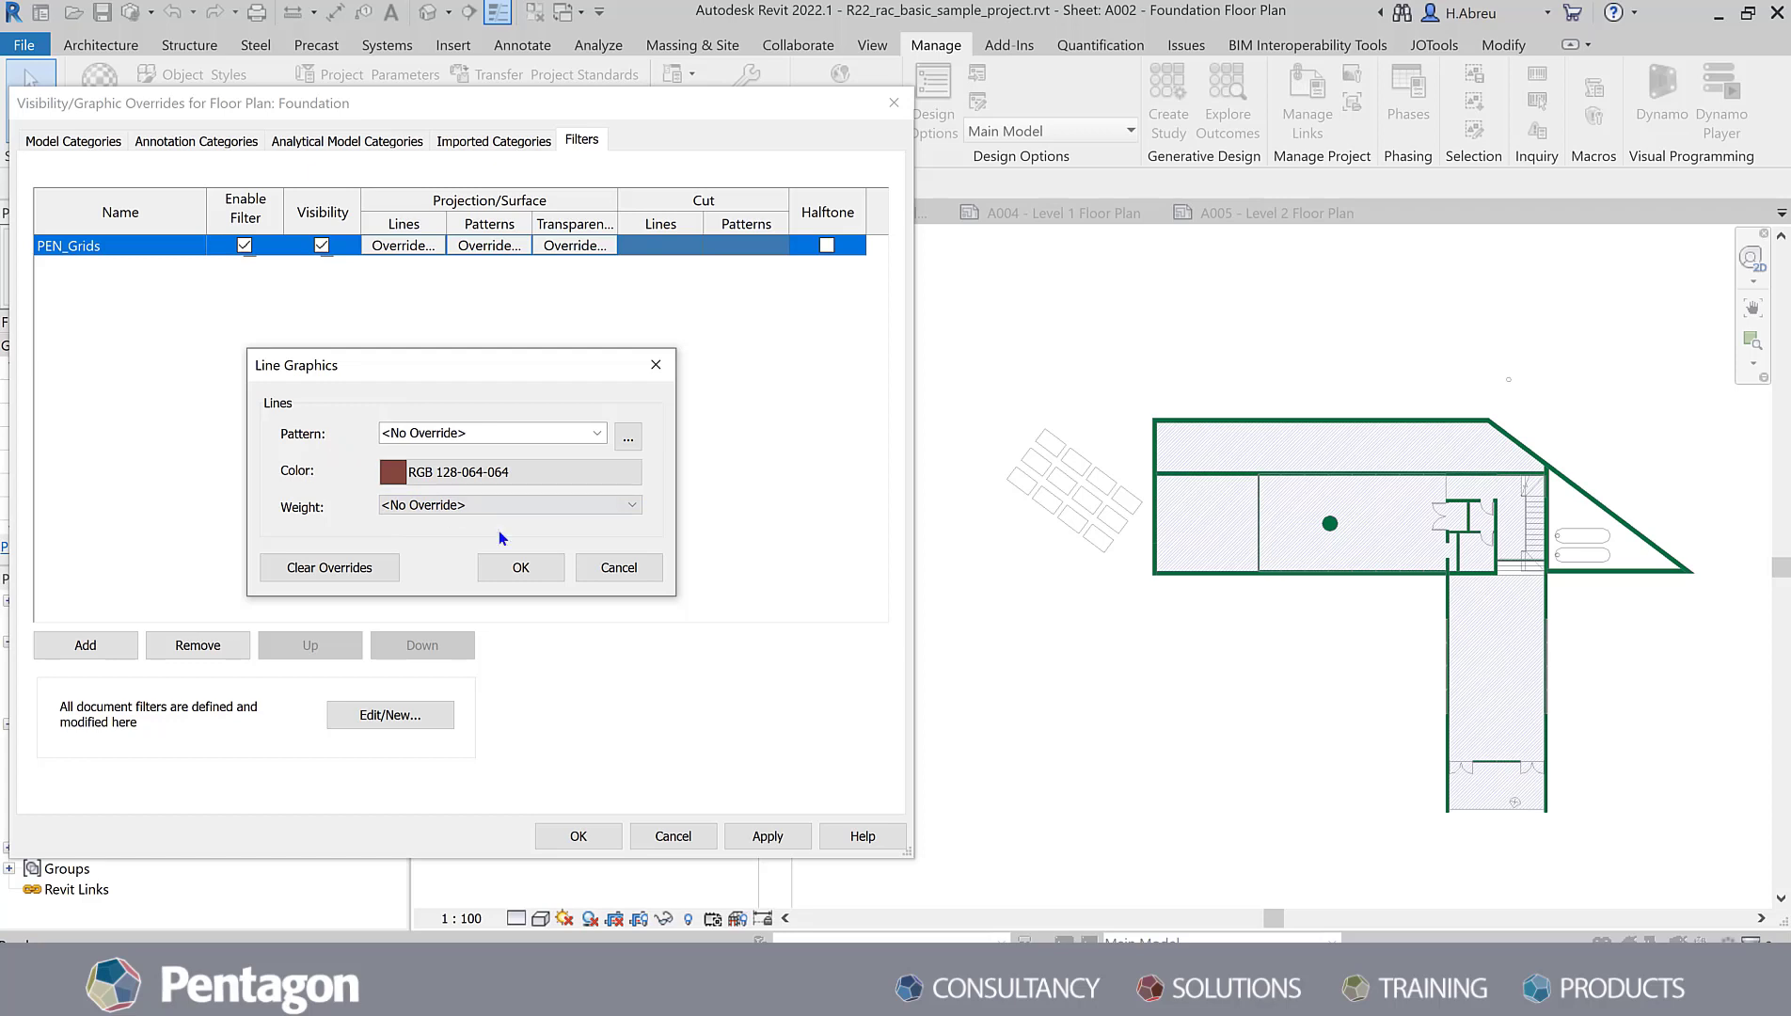
pyautogui.click(516, 566)
pyautogui.click(764, 835)
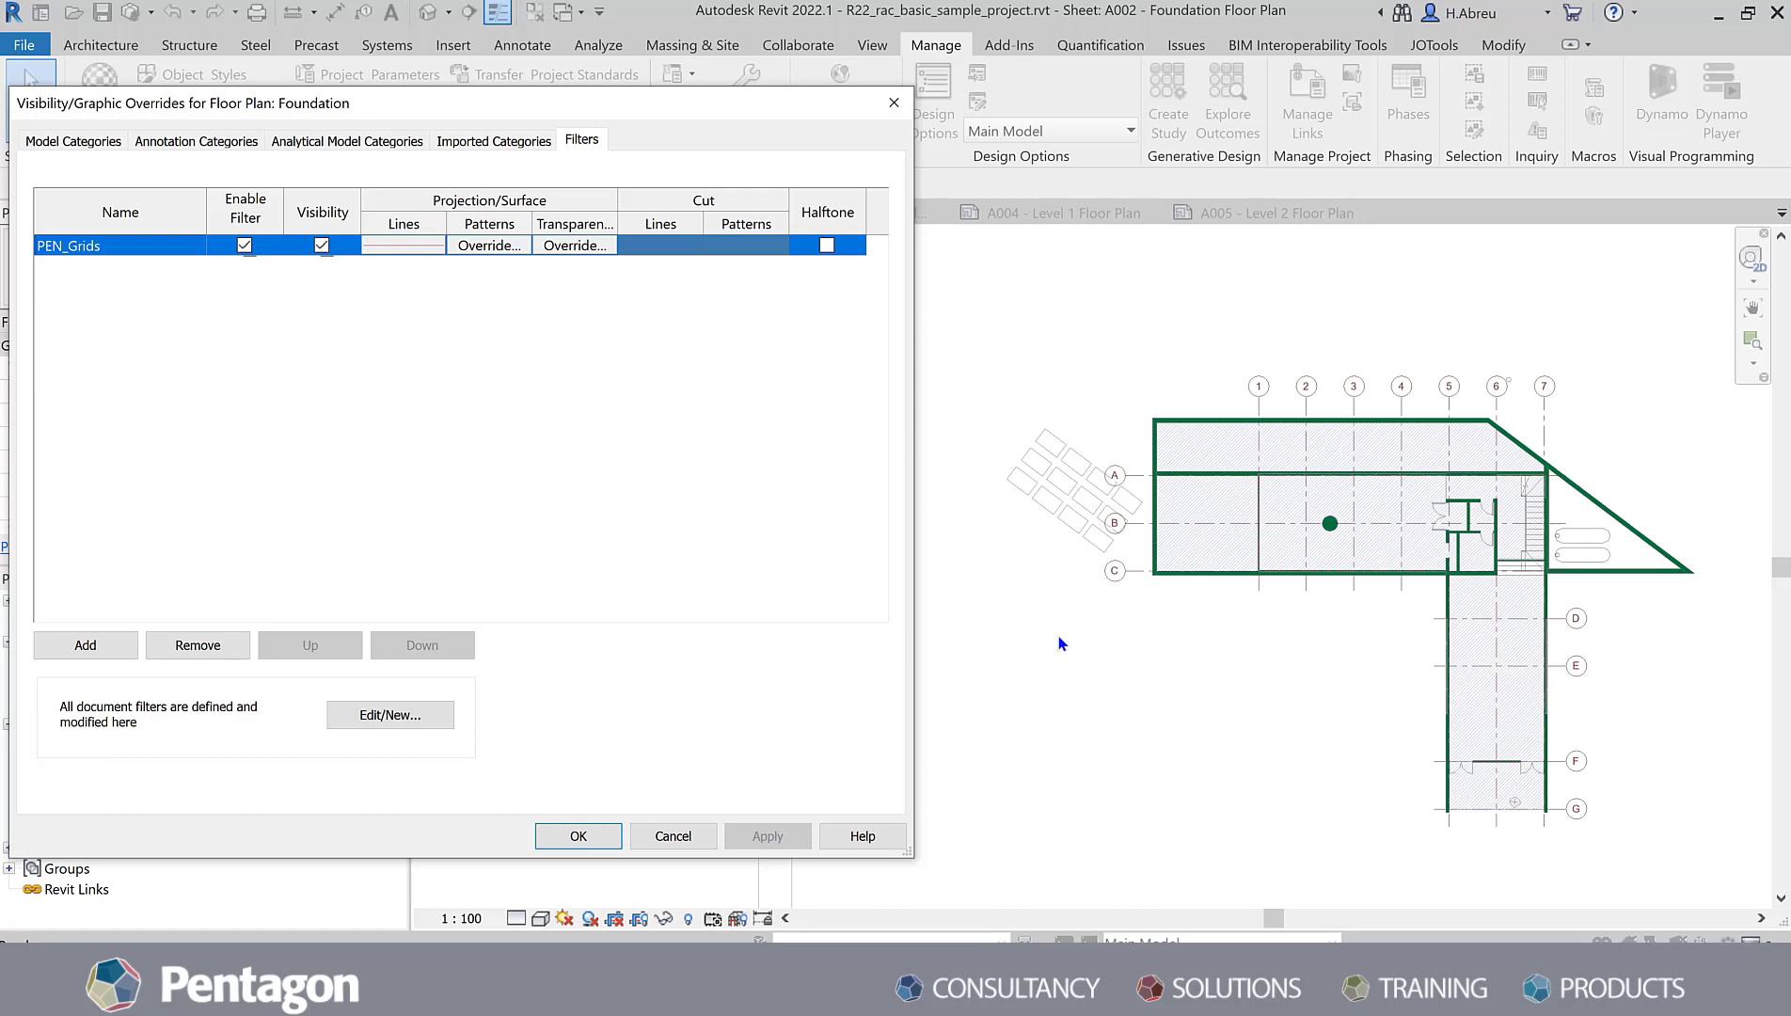
# Step: Duplicate the PEN_Grids filter and rename the copy to PEN_Tanks&Solar Panels
pyautogui.click(373, 729)
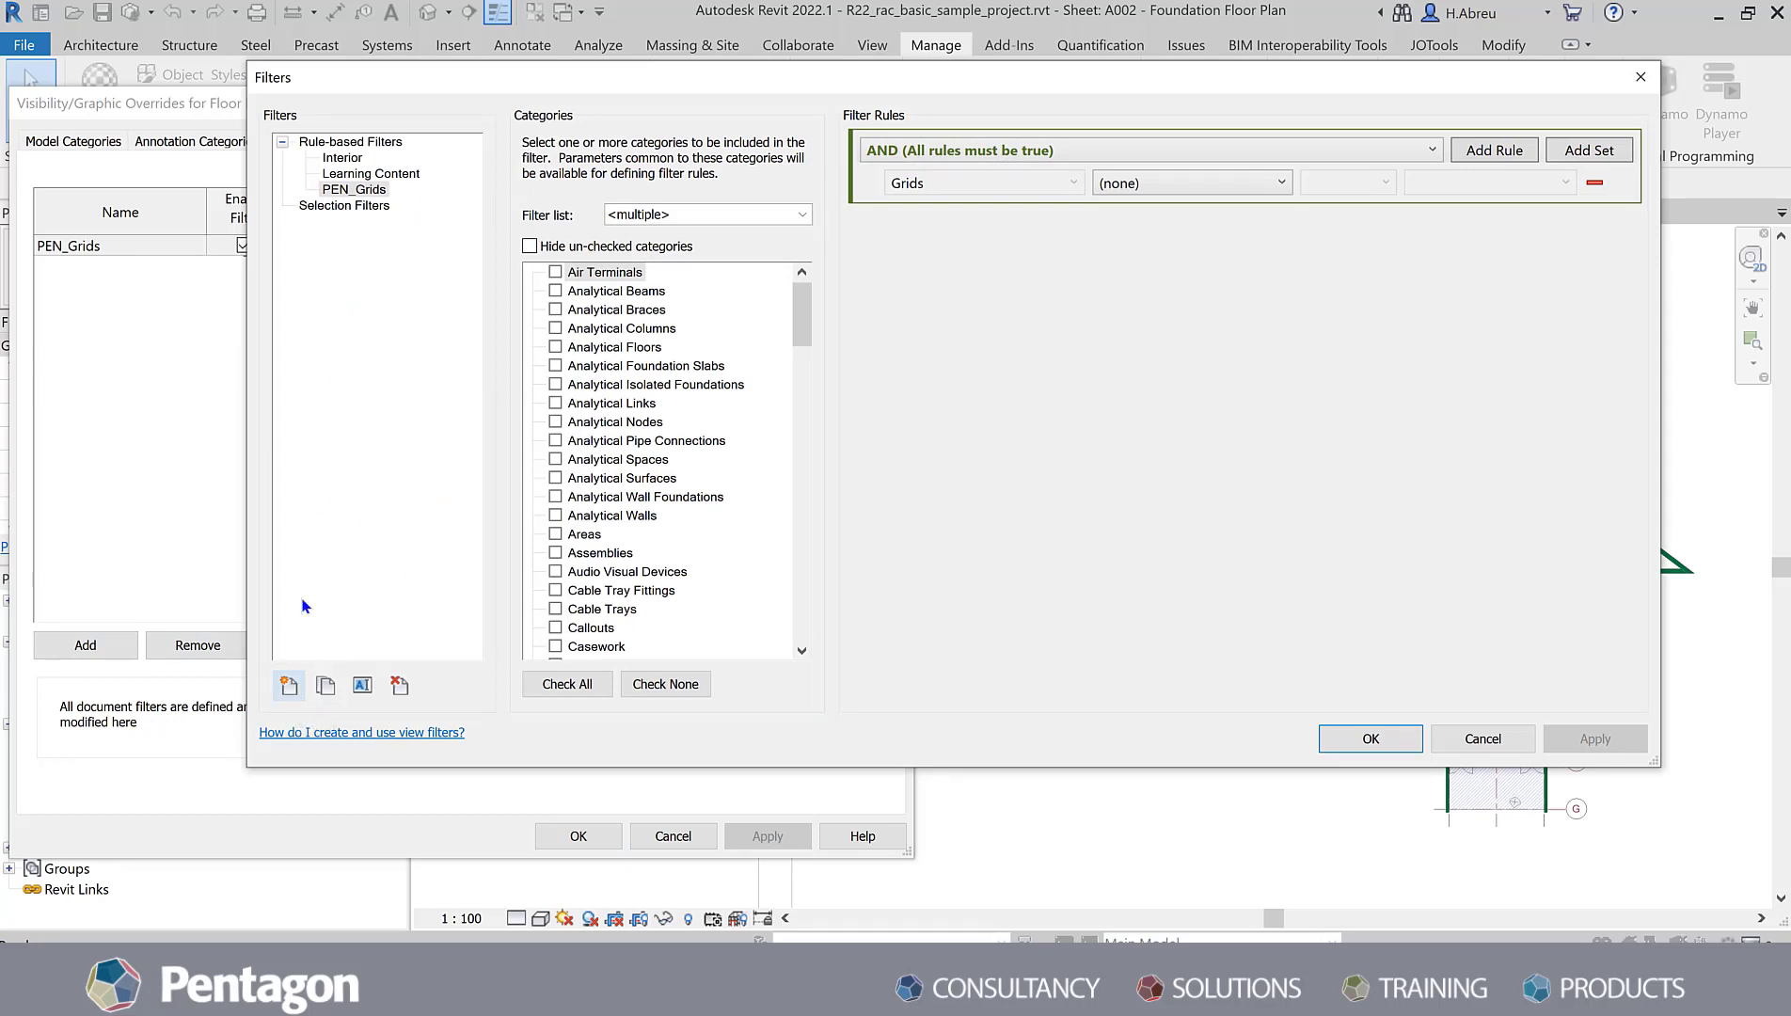
pyautogui.click(348, 191)
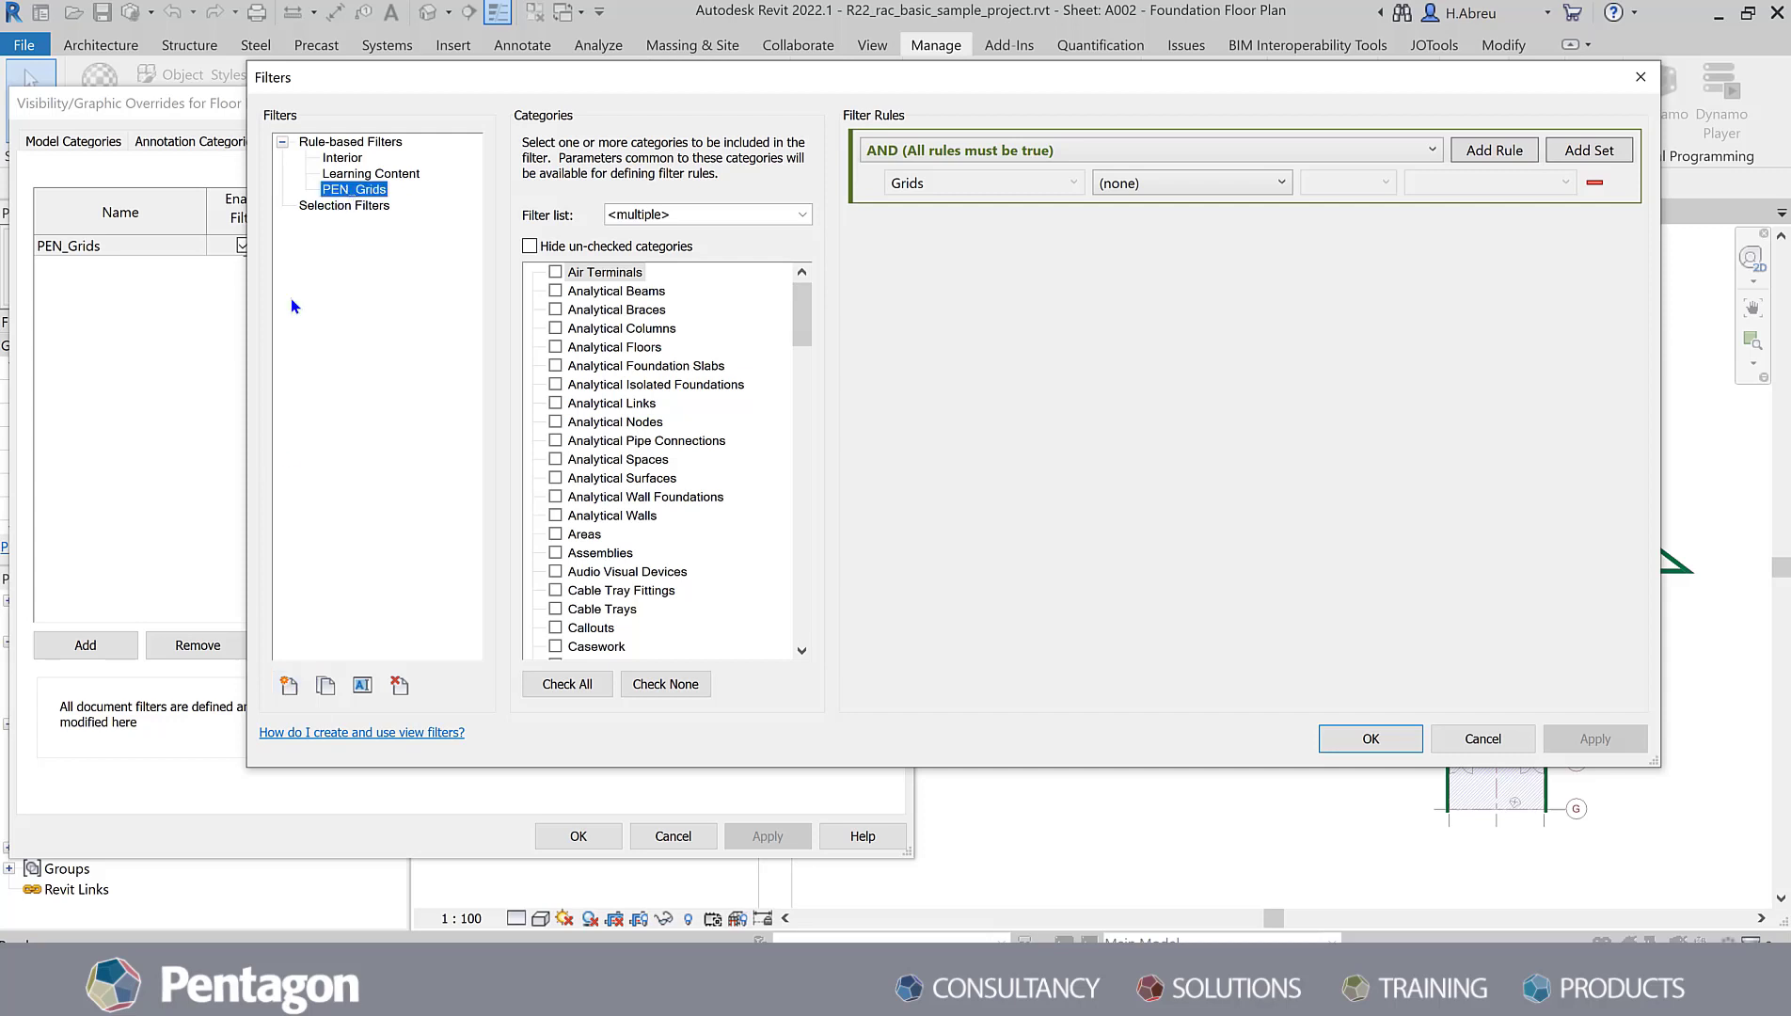
pyautogui.click(320, 684)
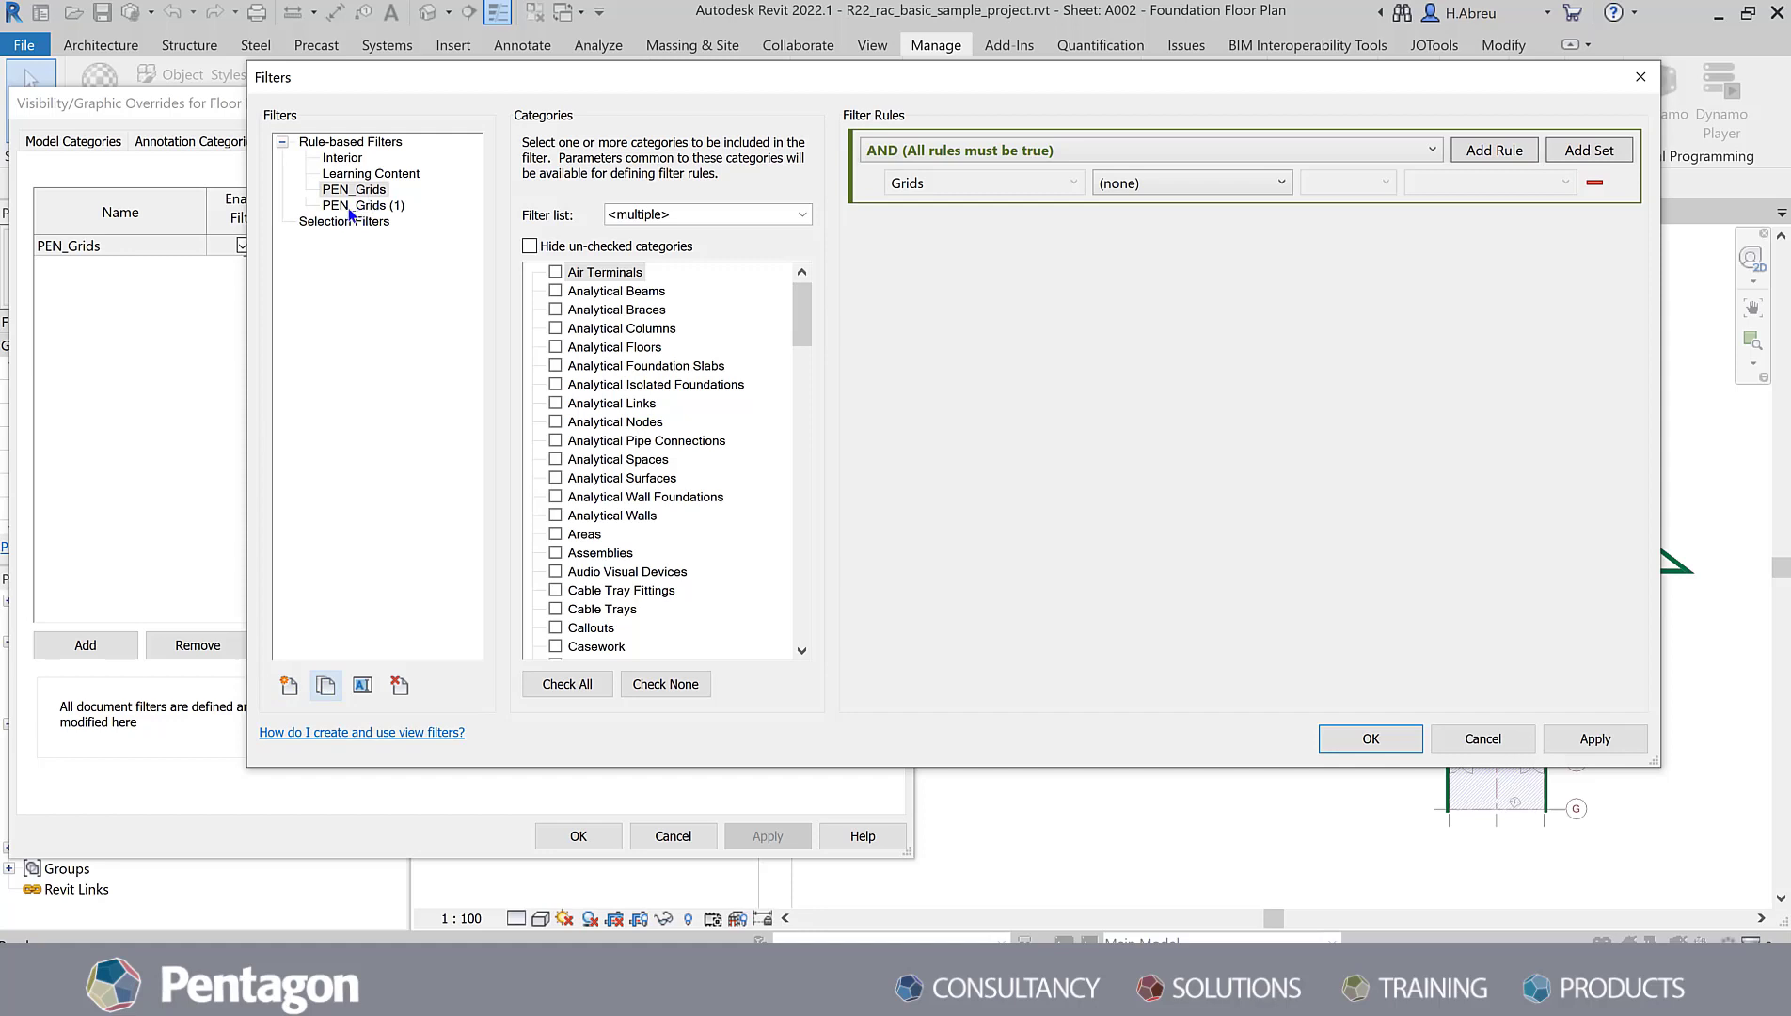
pyautogui.click(370, 205)
pyautogui.click(362, 685)
pyautogui.click(983, 428)
pyautogui.moveTo(983, 428); pyautogui.dragTo(917, 433)
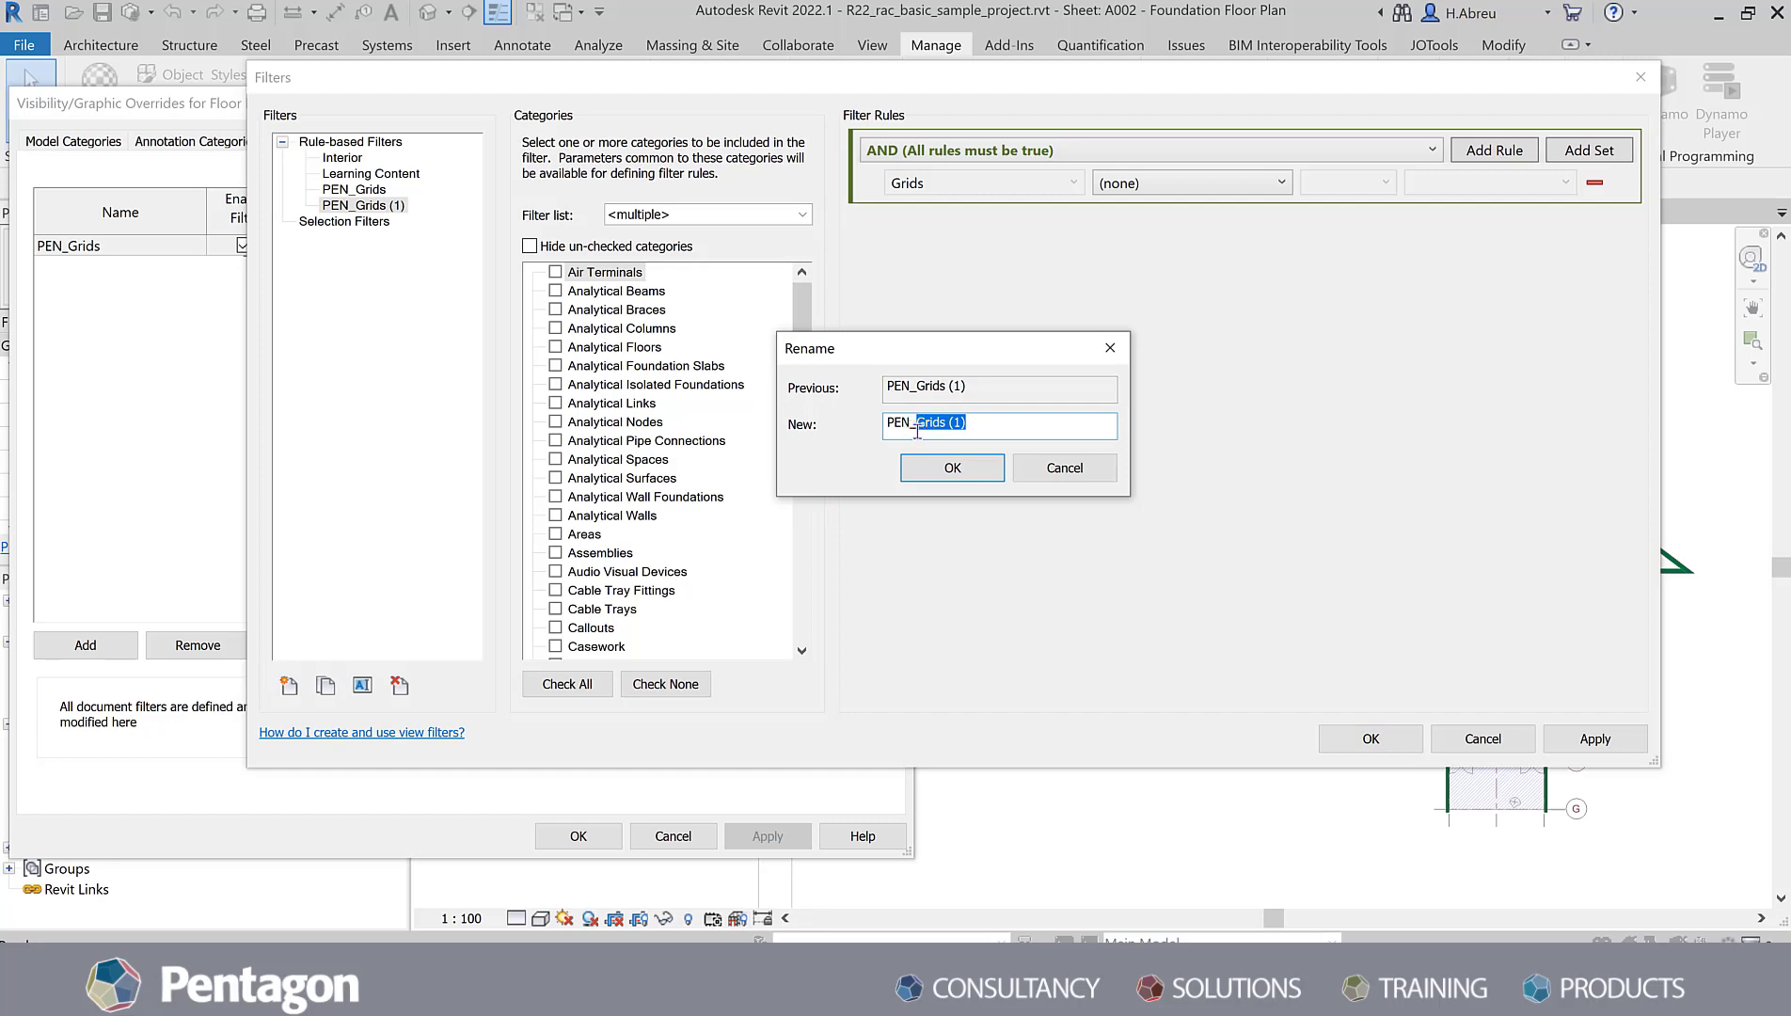
pyautogui.write('Tanks')
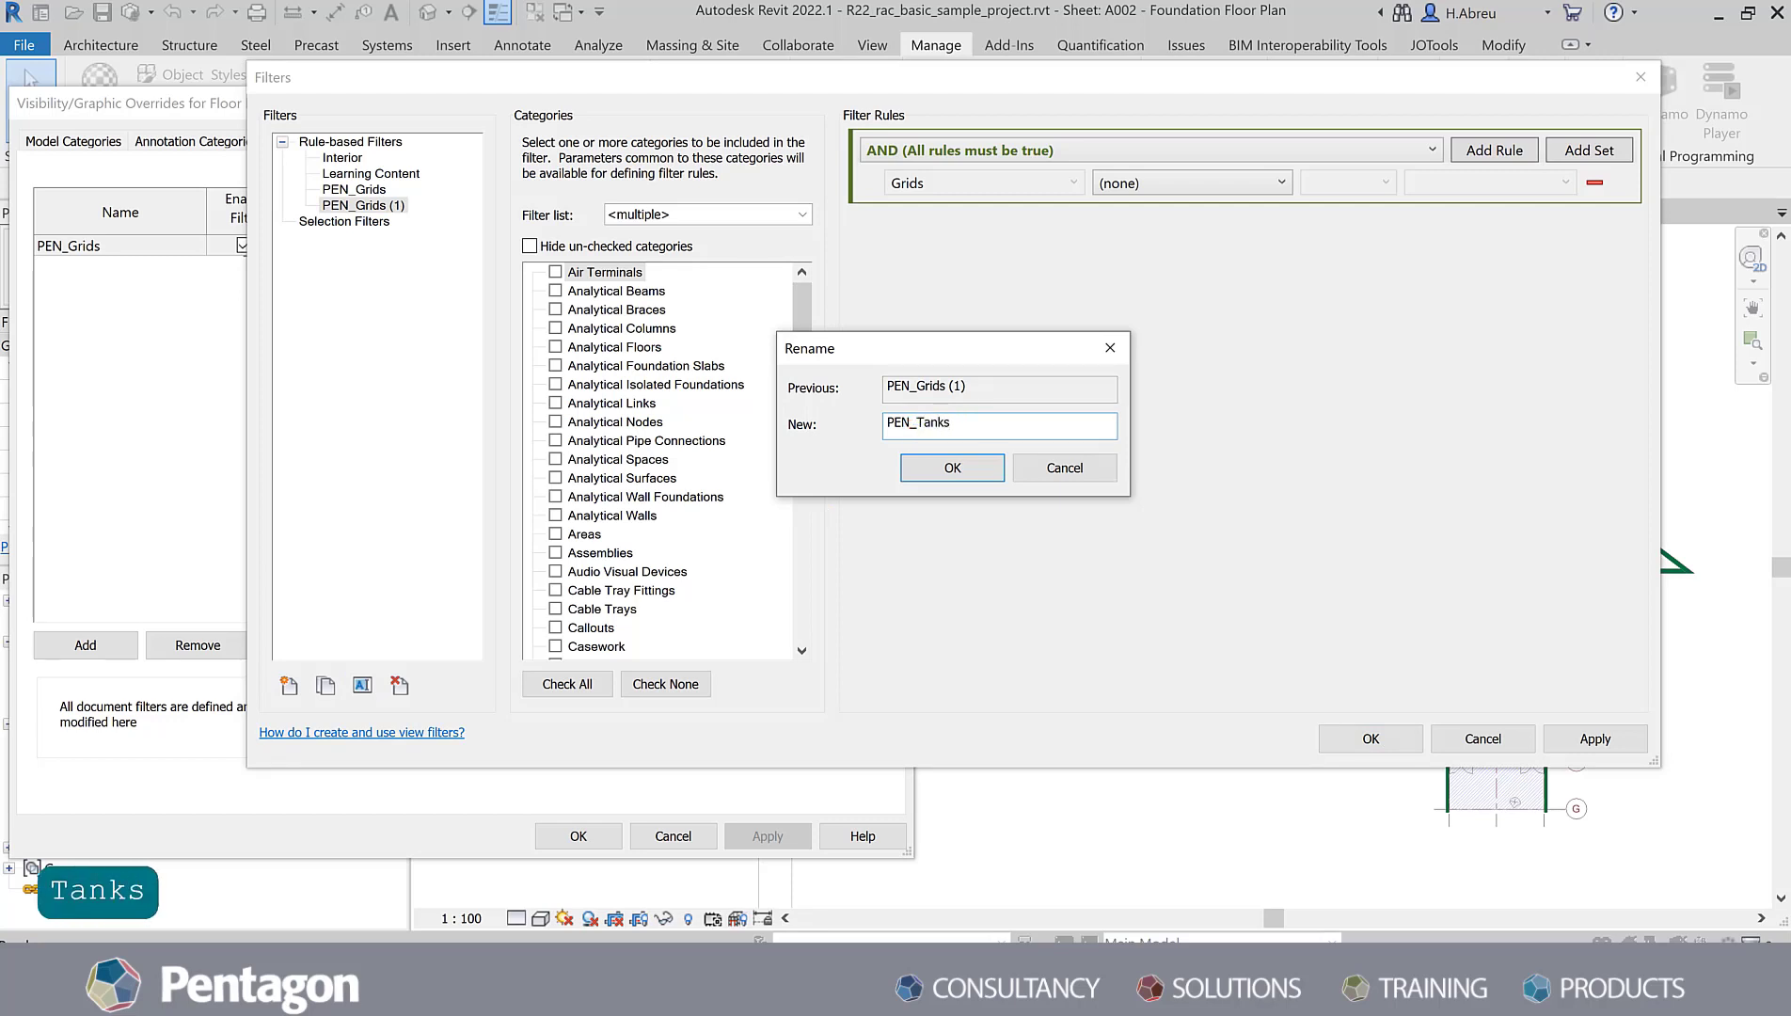
pyautogui.write('&Solar Panels')
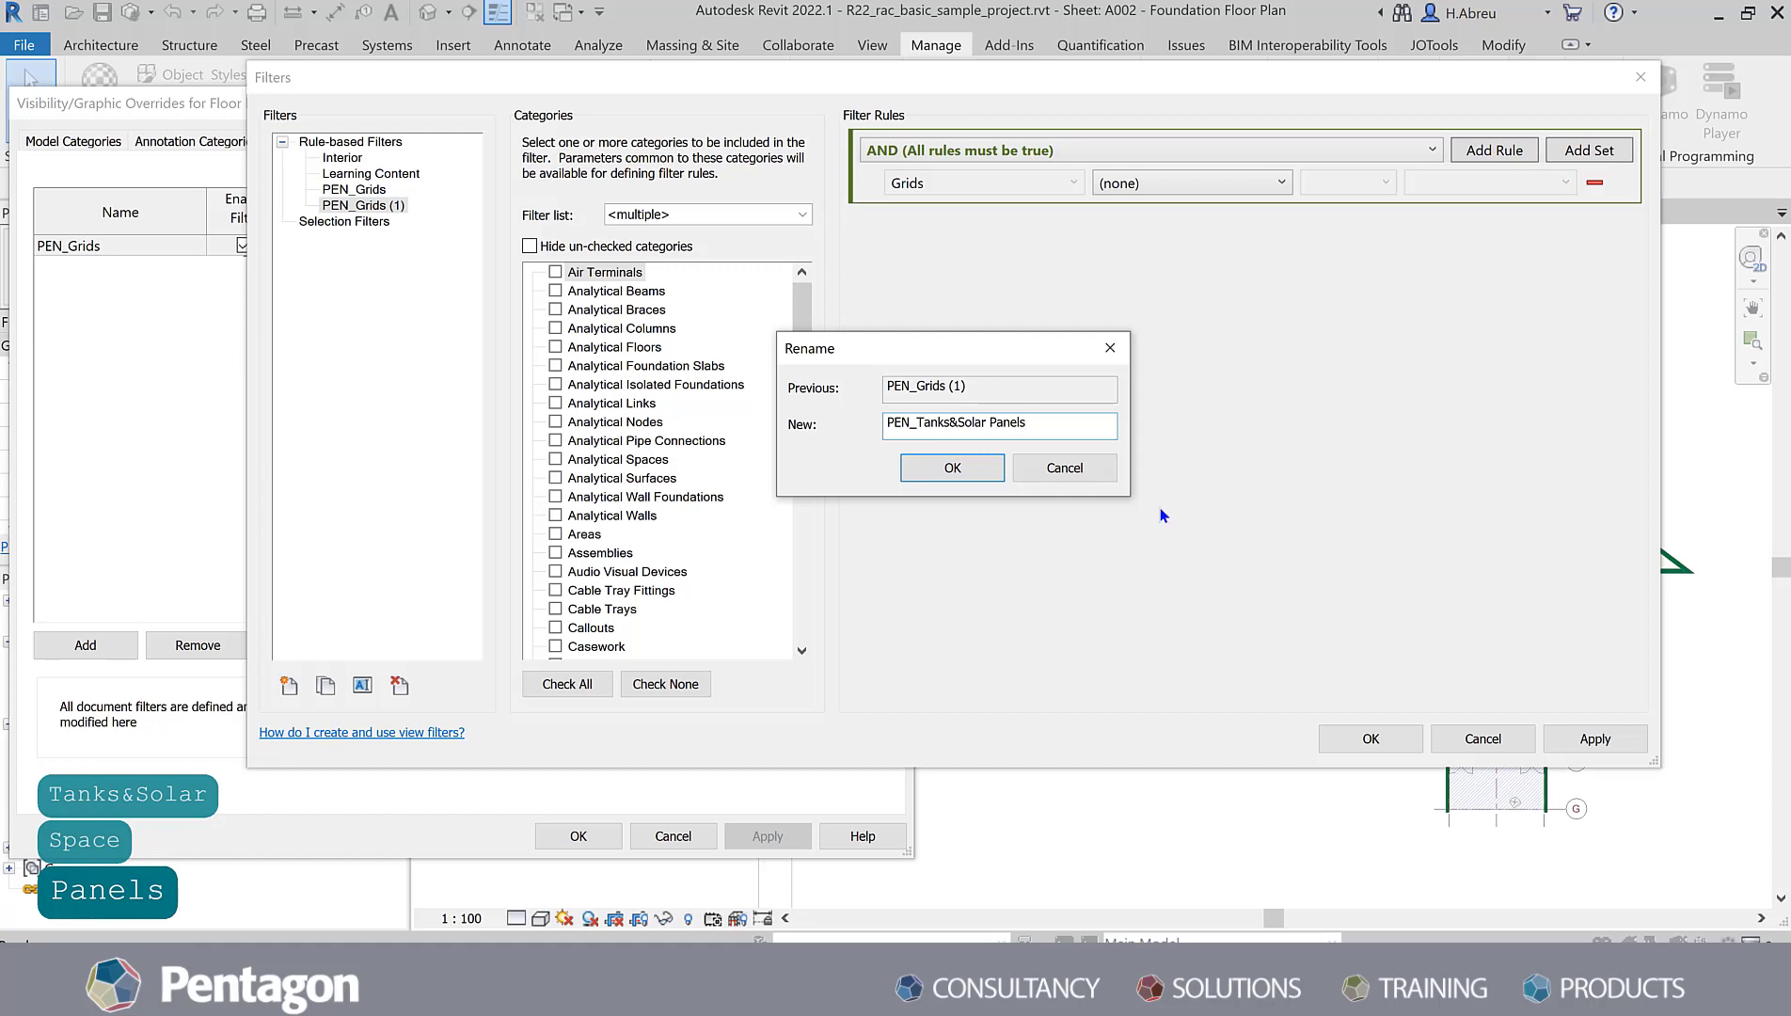
pyautogui.click(965, 476)
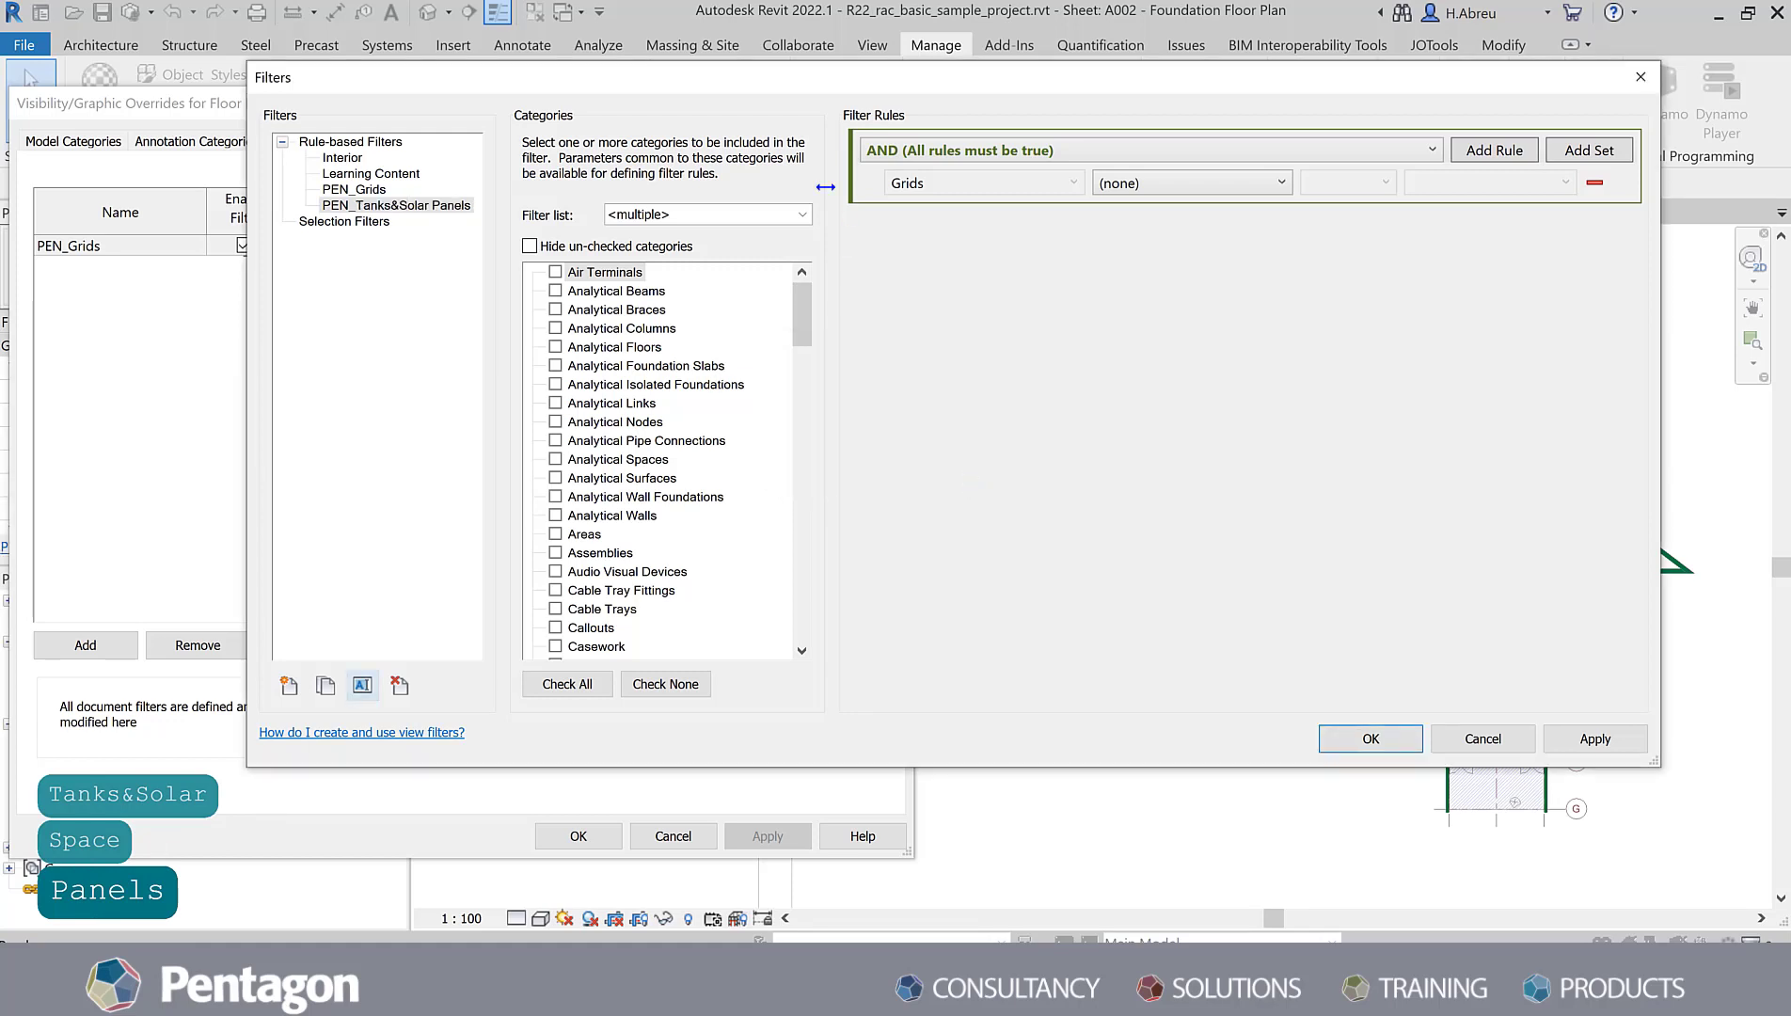
# Step: Change the filter's categories from Grids to Electrical Equipment and Plumbing Fixtures
pyautogui.moveTo(801, 318); pyautogui.dragTo(799, 371)
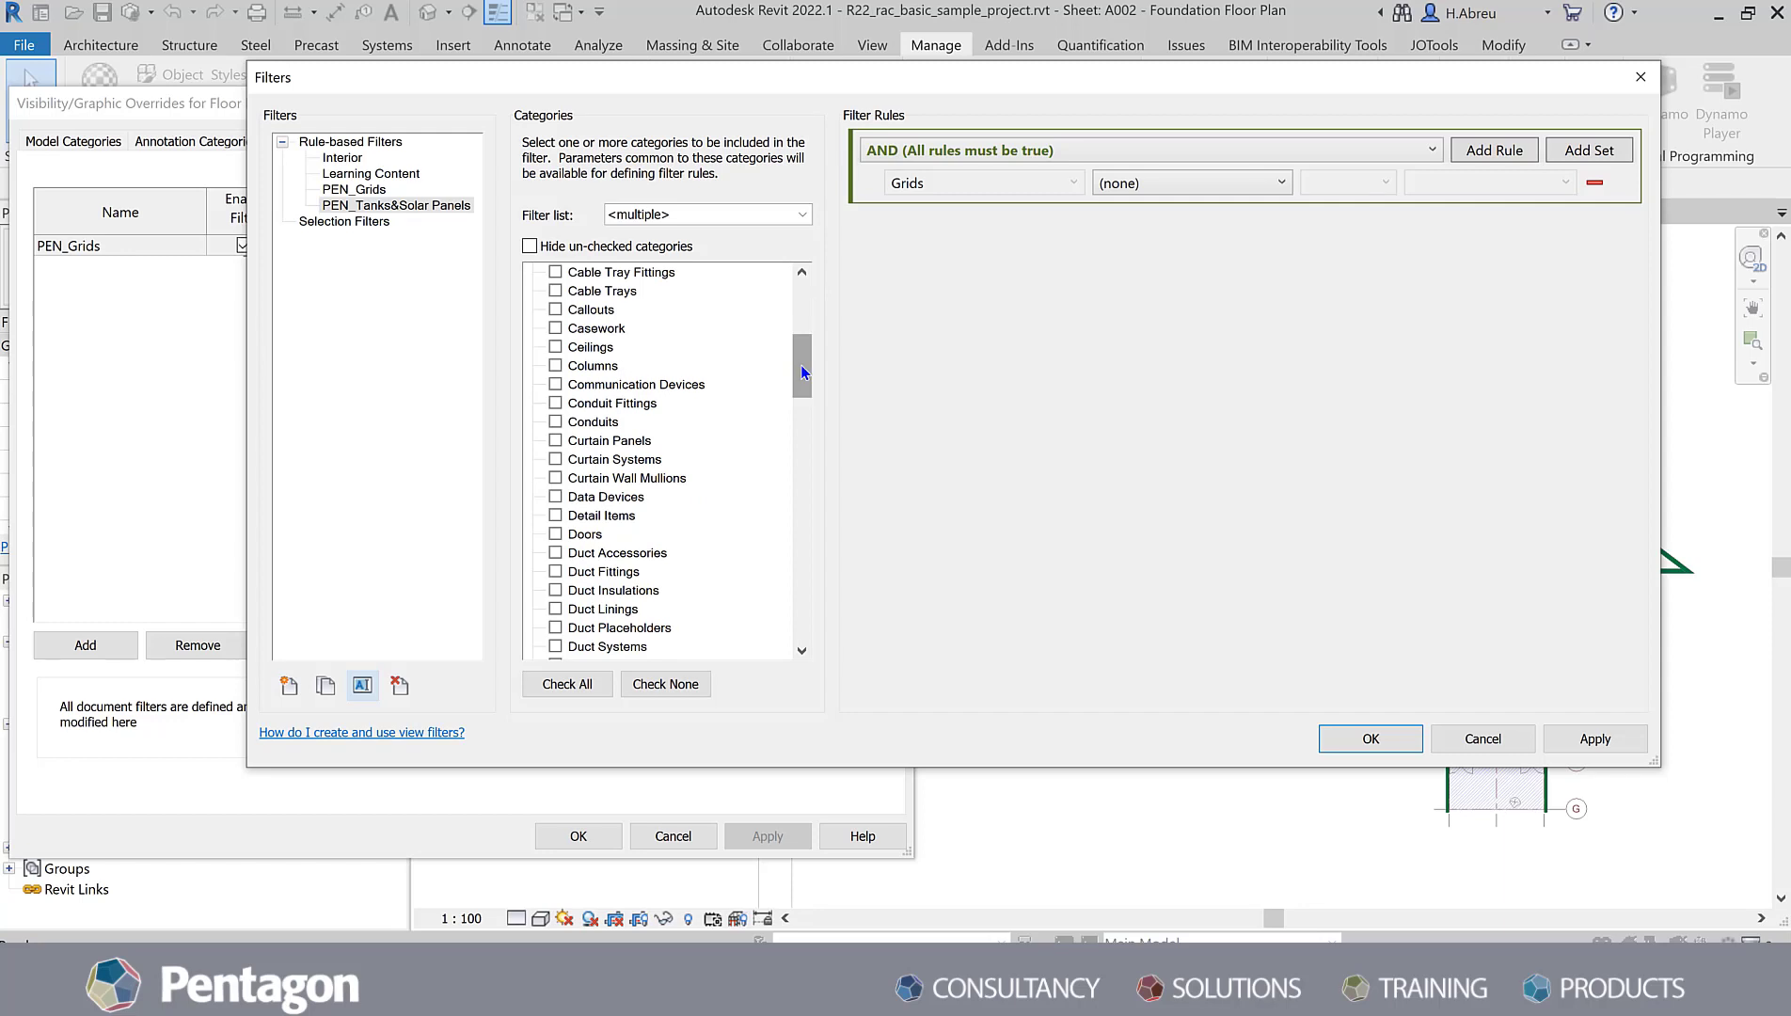
pyautogui.moveTo(800, 371); pyautogui.dragTo(671, 428)
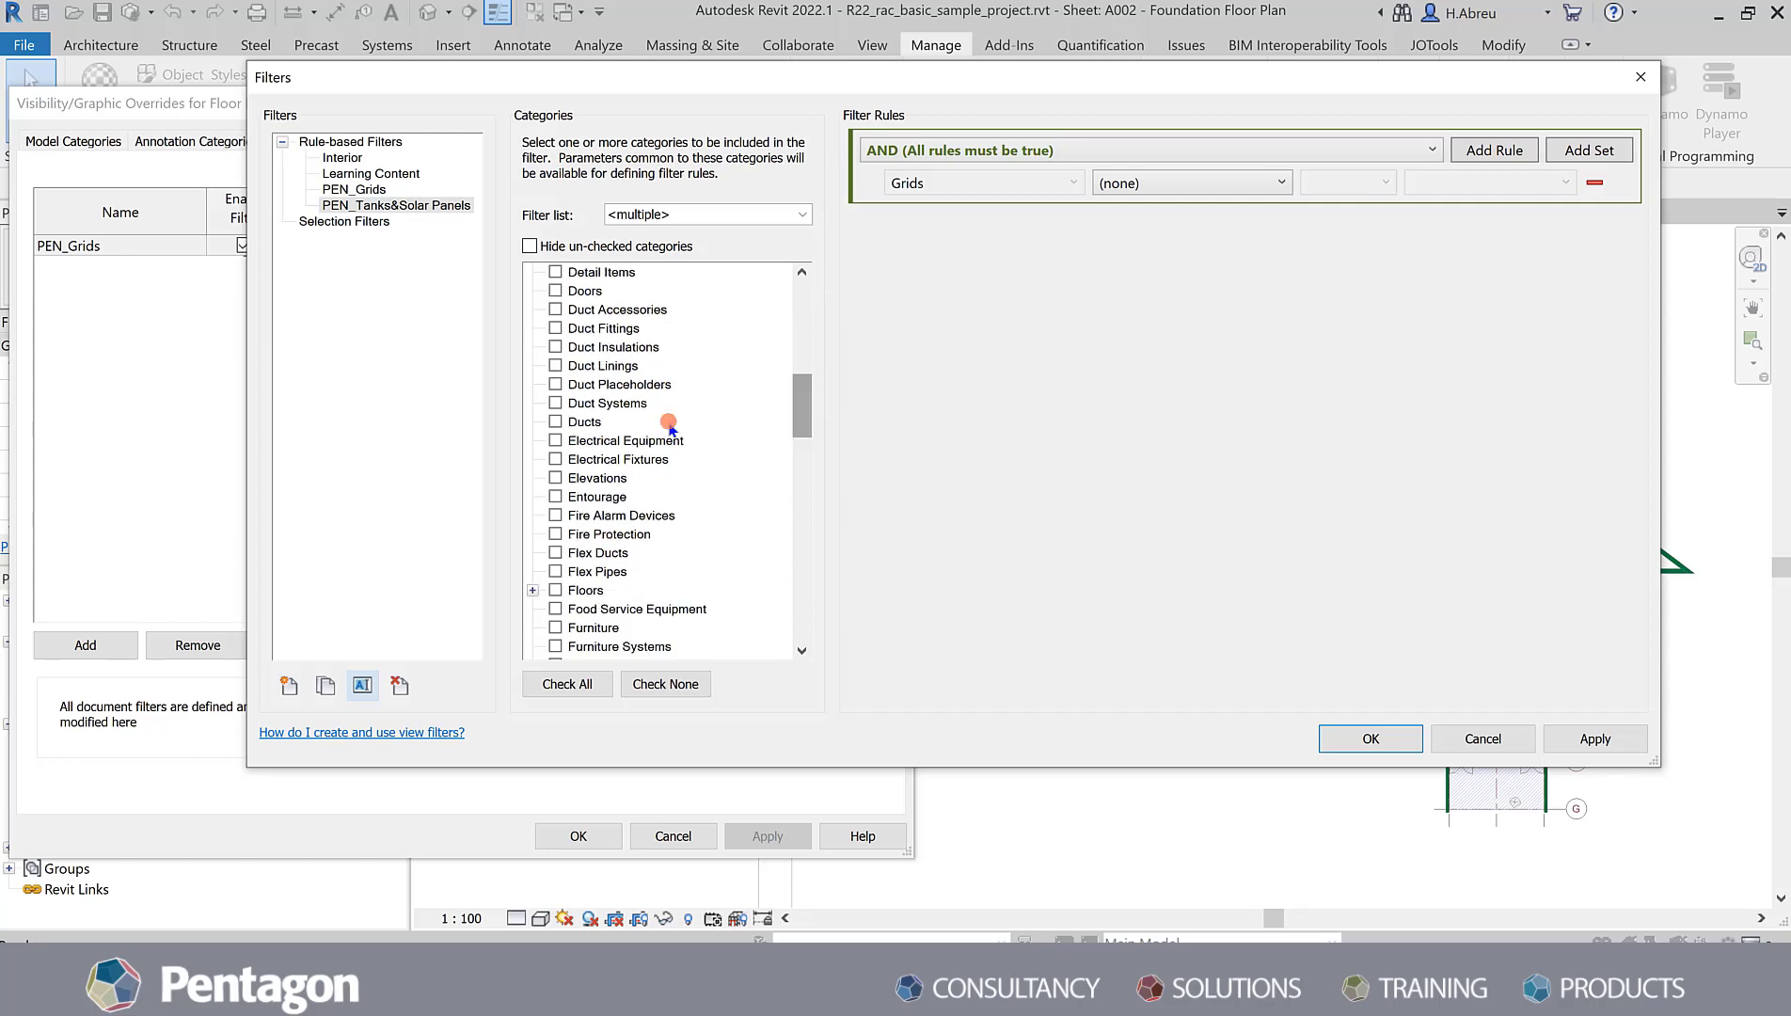
pyautogui.click(555, 440)
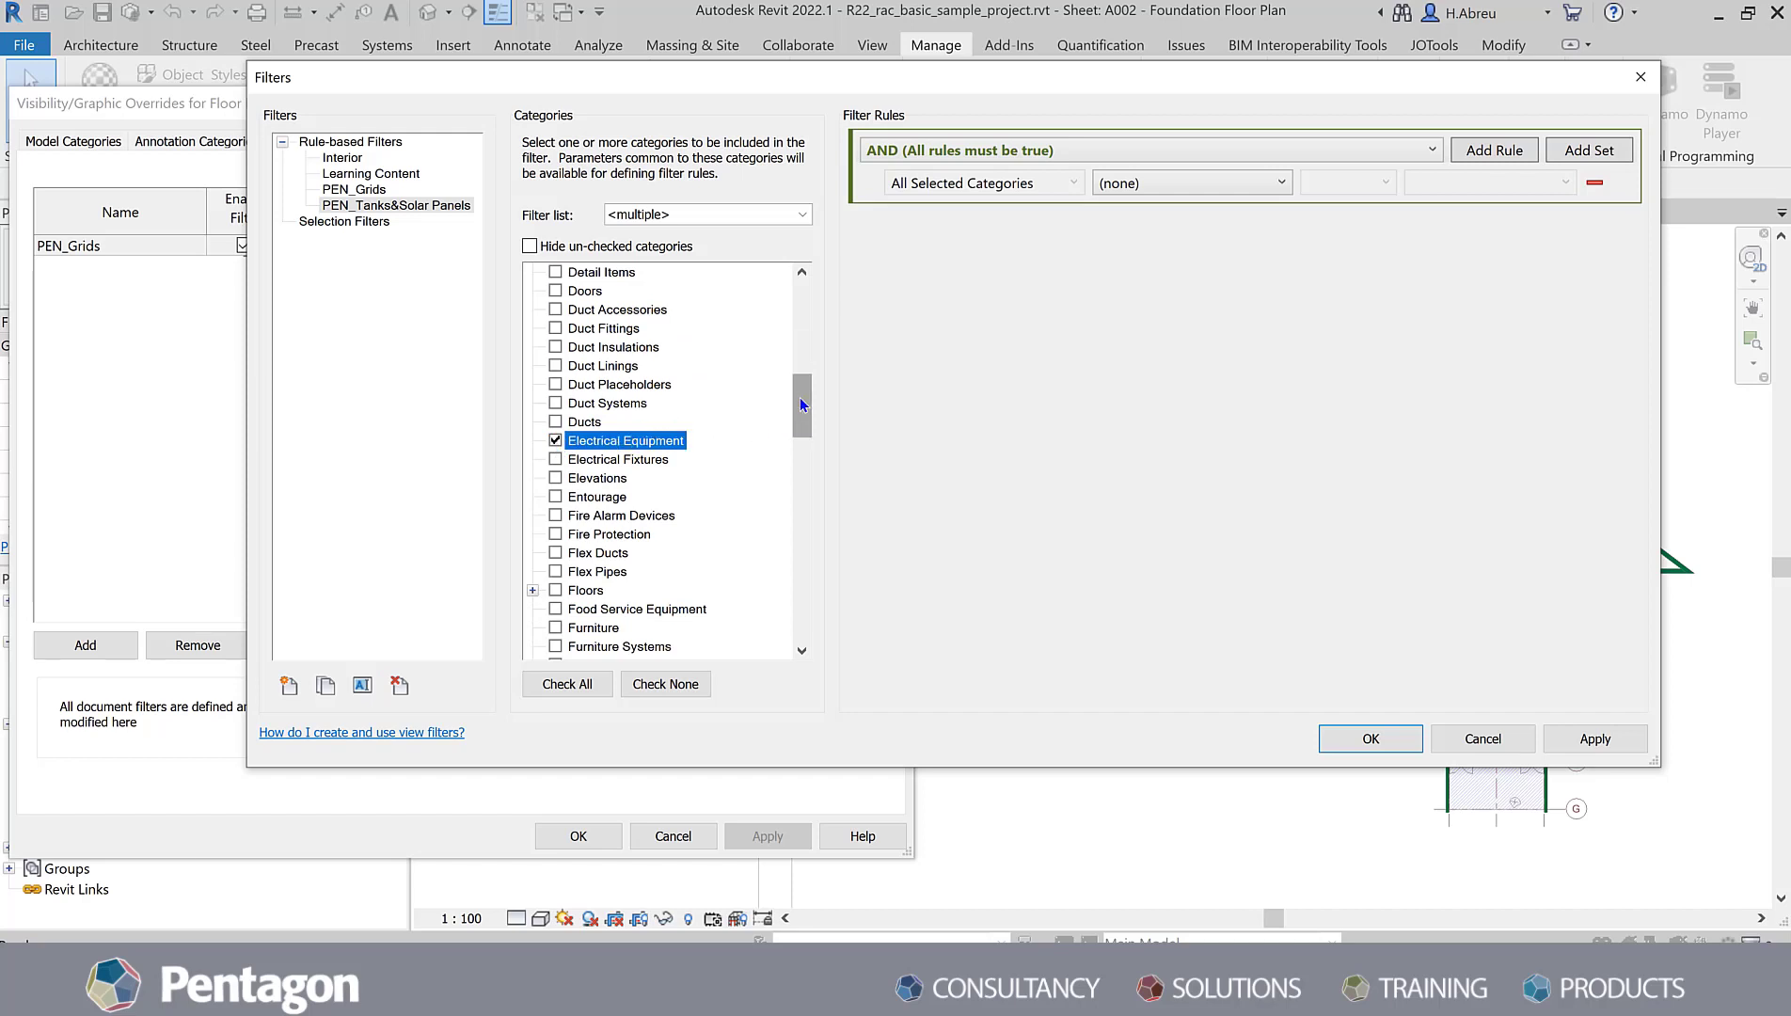
pyautogui.moveTo(798, 397); pyautogui.dragTo(807, 499)
pyautogui.click(555, 440)
pyautogui.scroll(-1, 557, 639)
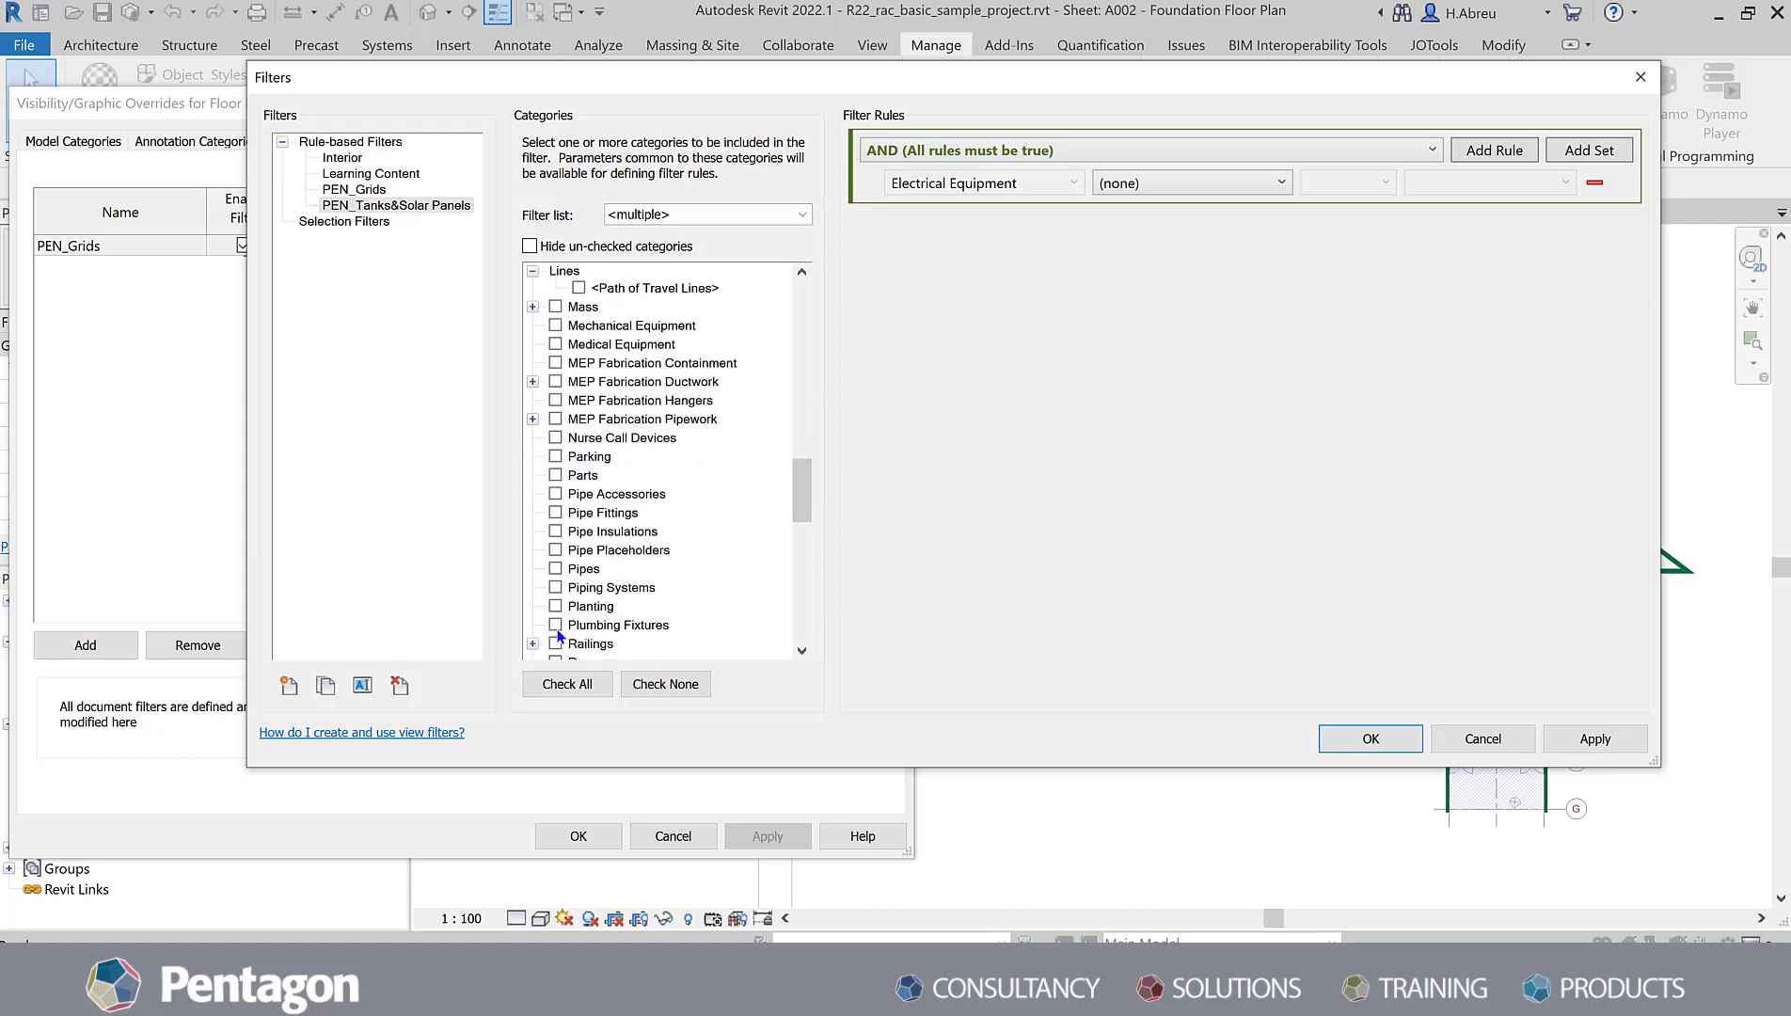
pyautogui.click(555, 624)
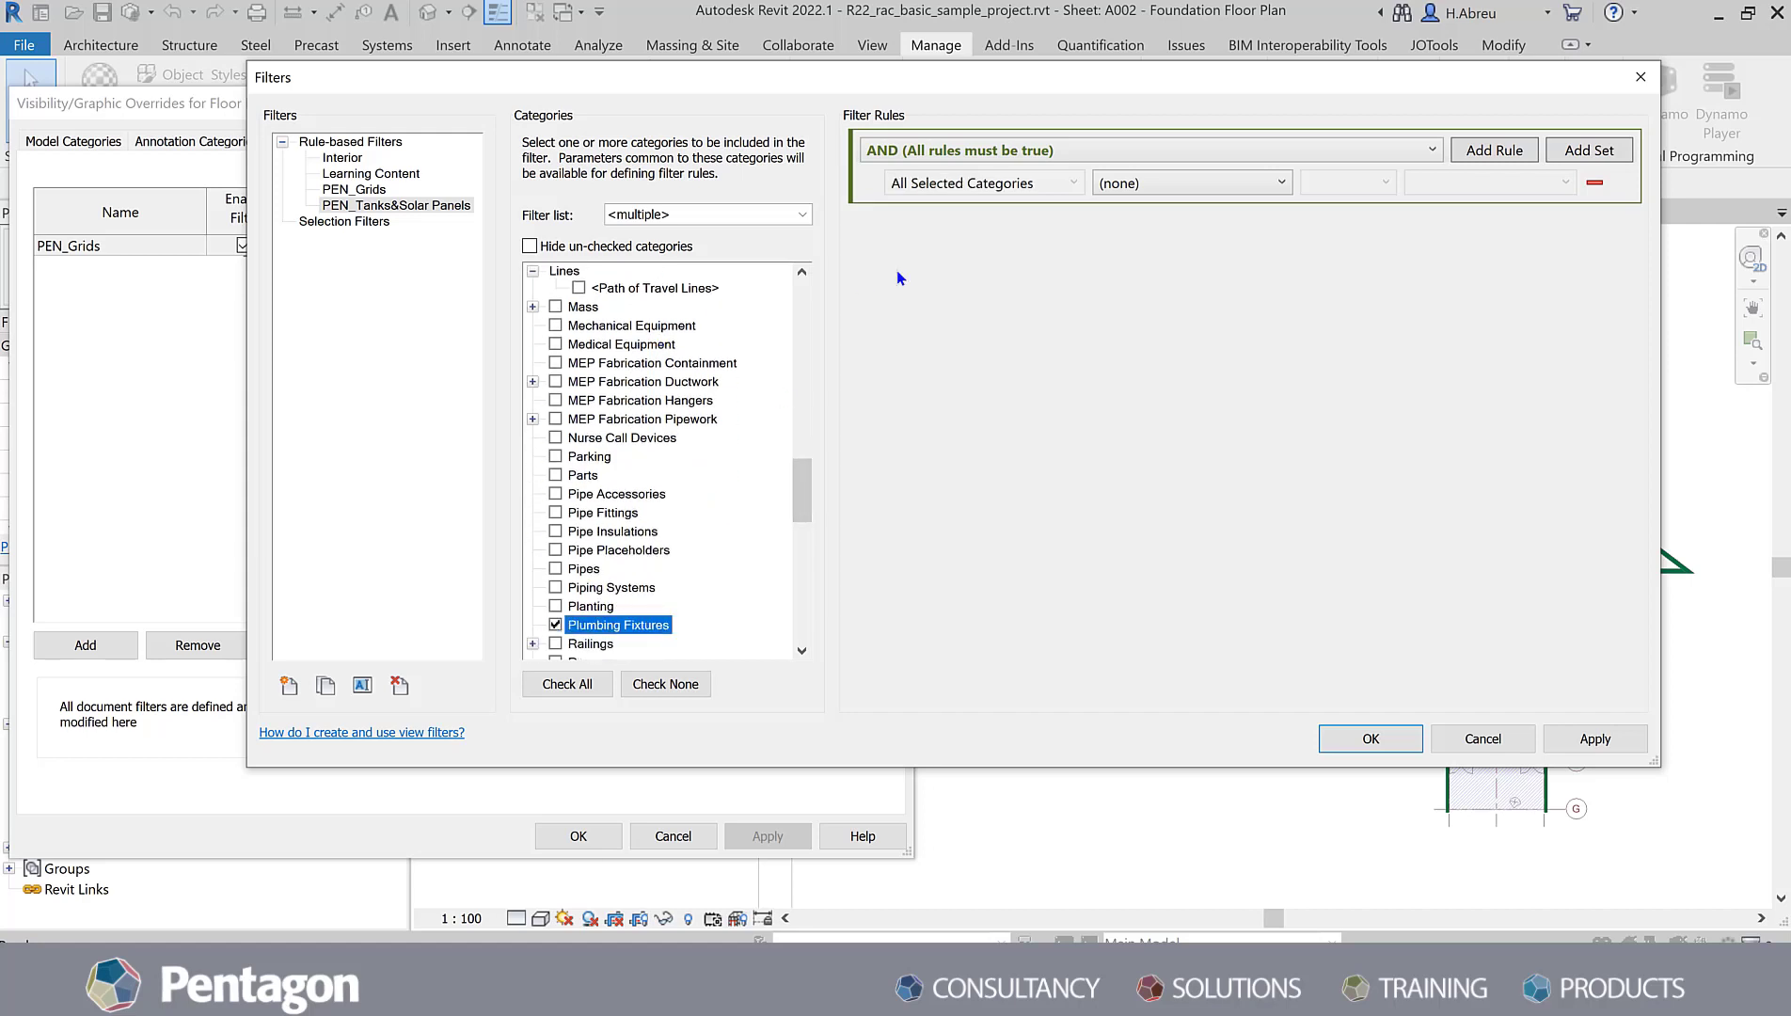
# Step: Set the first filter rule to Family Name contains Tank
pyautogui.click(1283, 182)
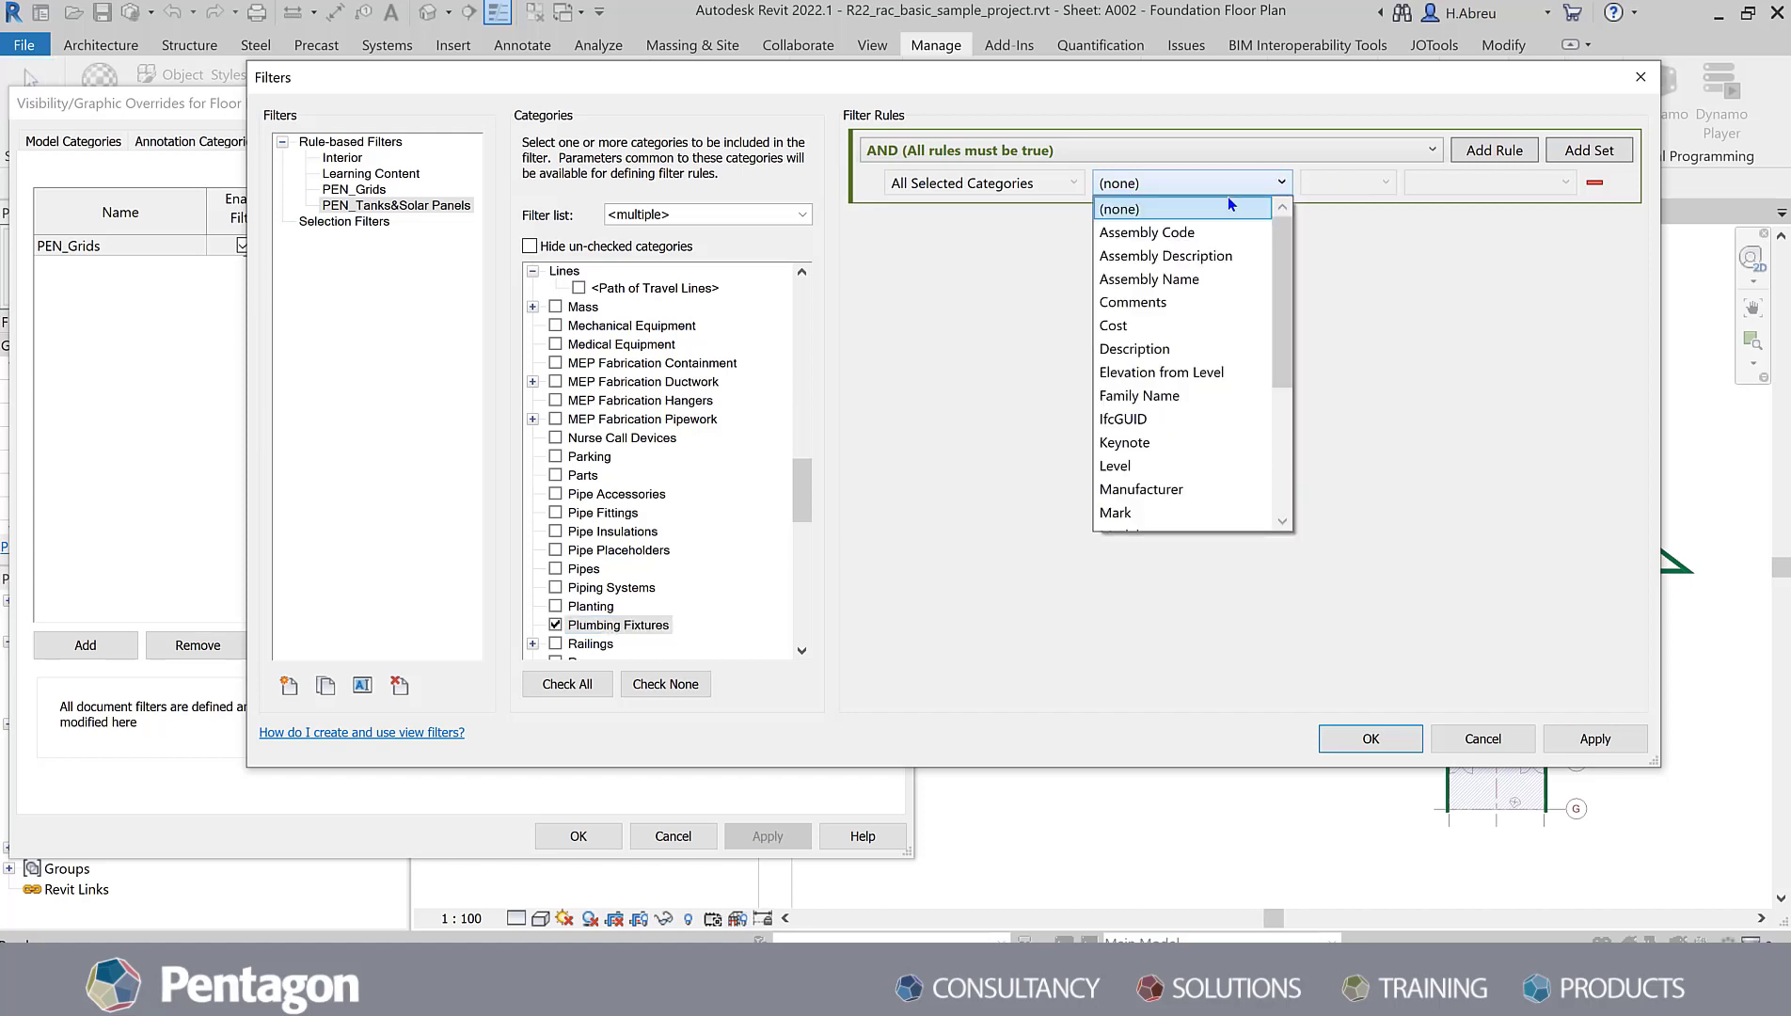
pyautogui.moveTo(1282, 305); pyautogui.dragTo(1285, 376)
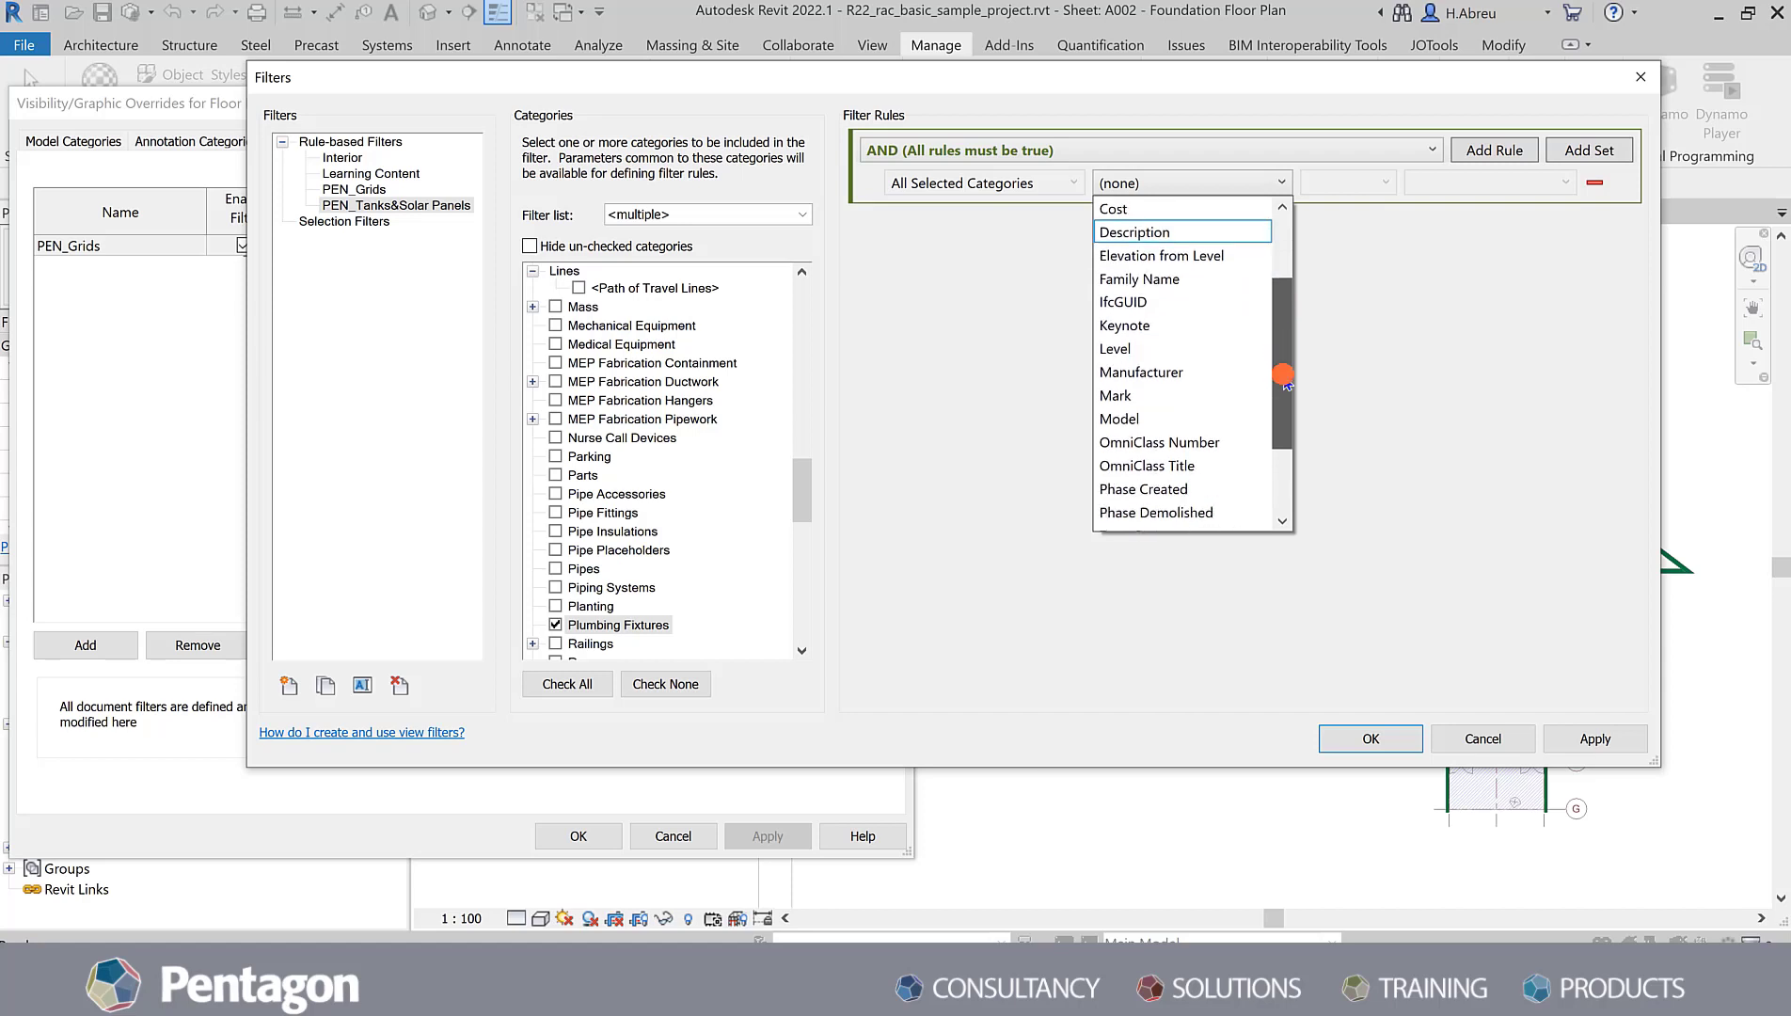
pyautogui.click(1176, 278)
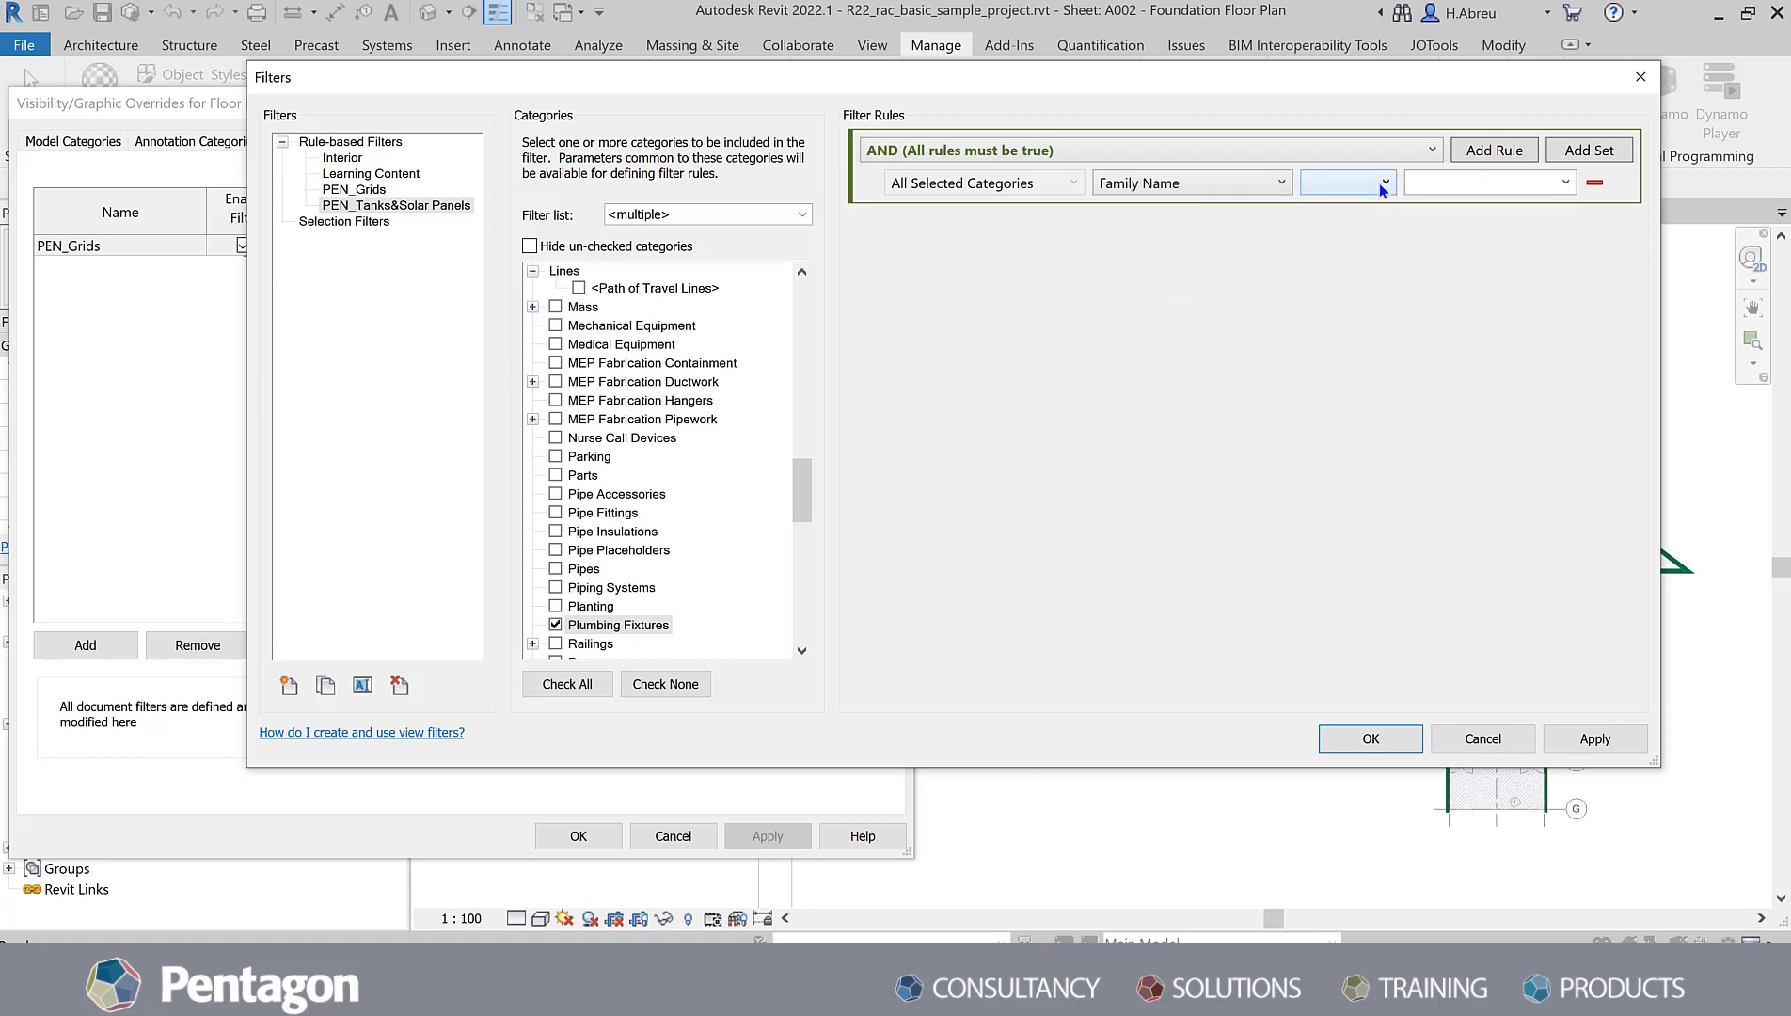
pyautogui.click(1383, 183)
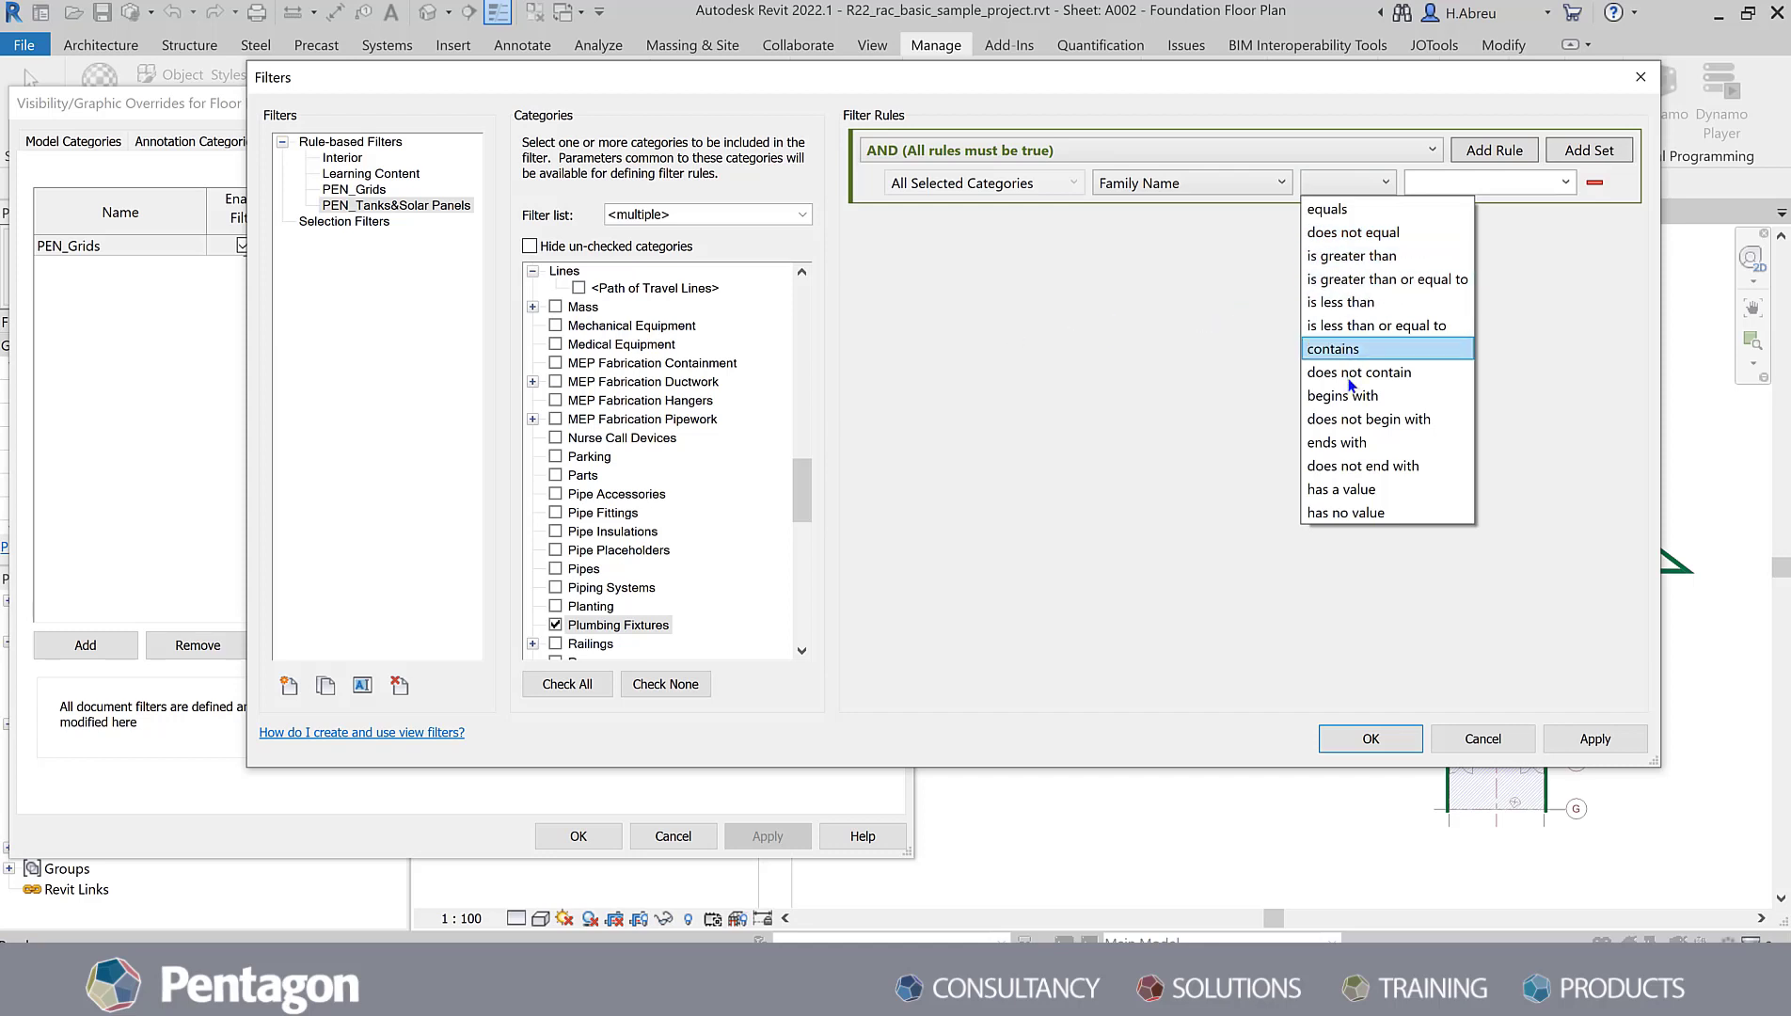
pyautogui.click(1332, 349)
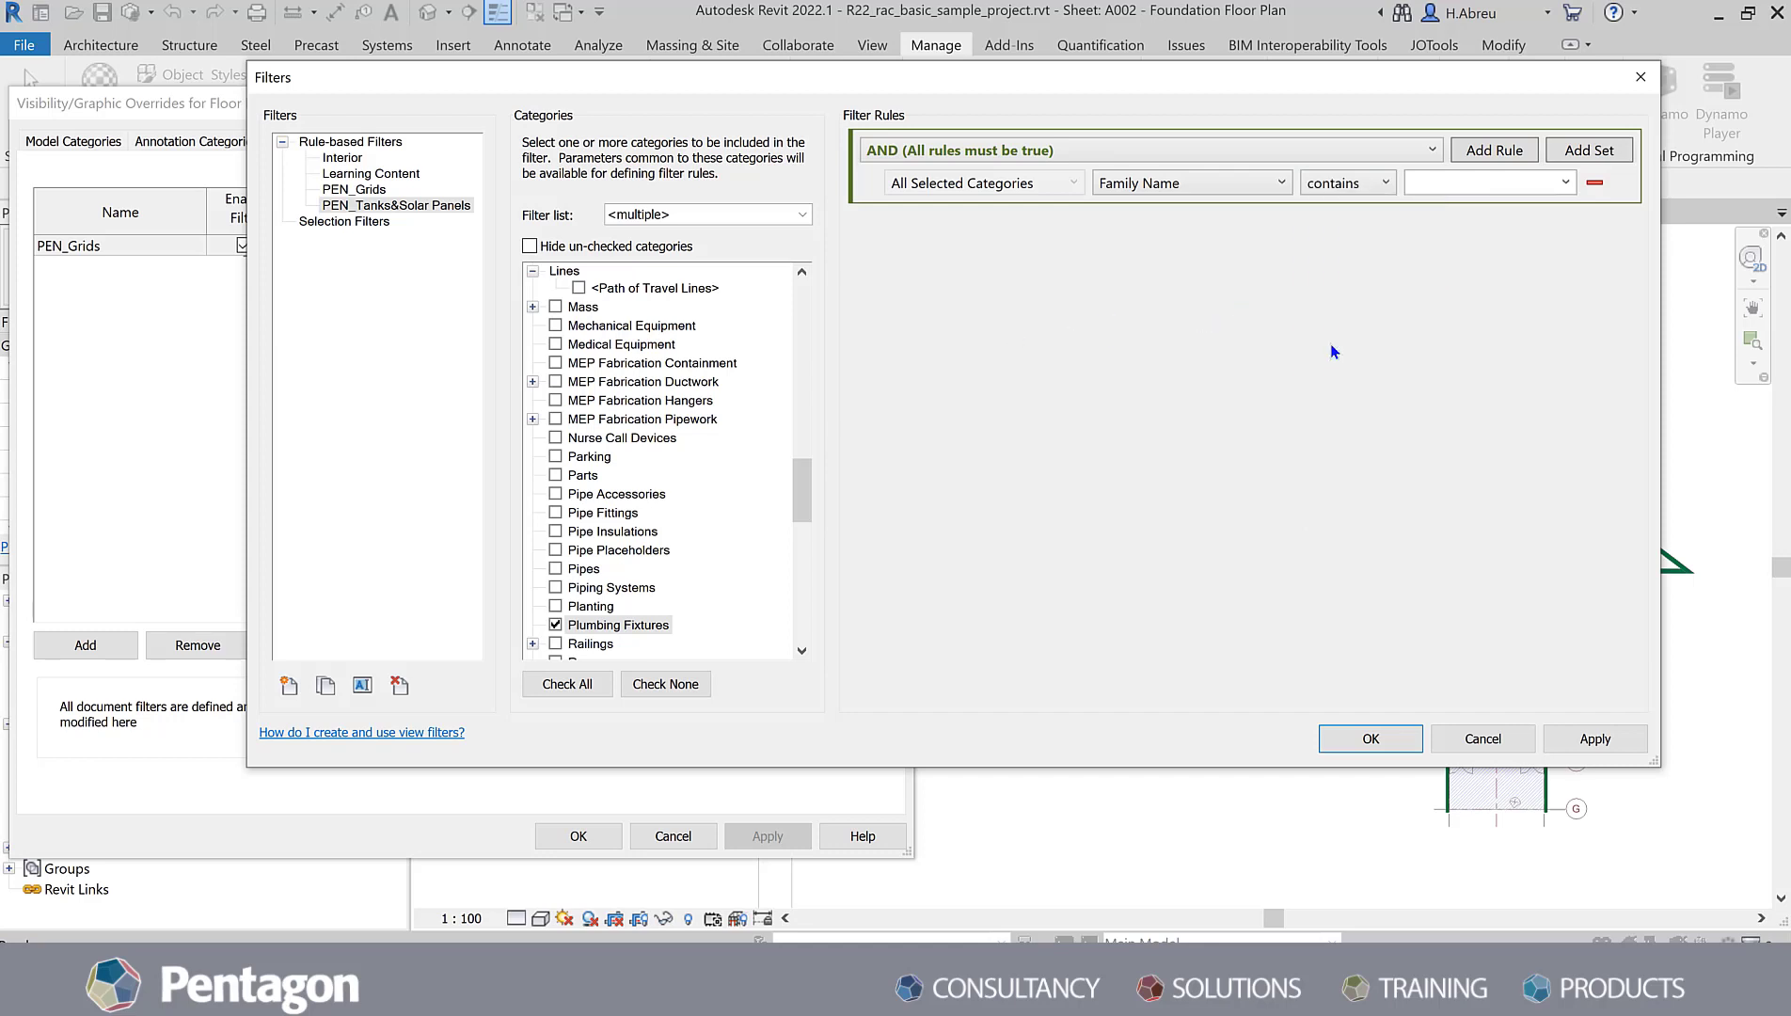
pyautogui.click(1452, 189)
pyautogui.write('Tank')
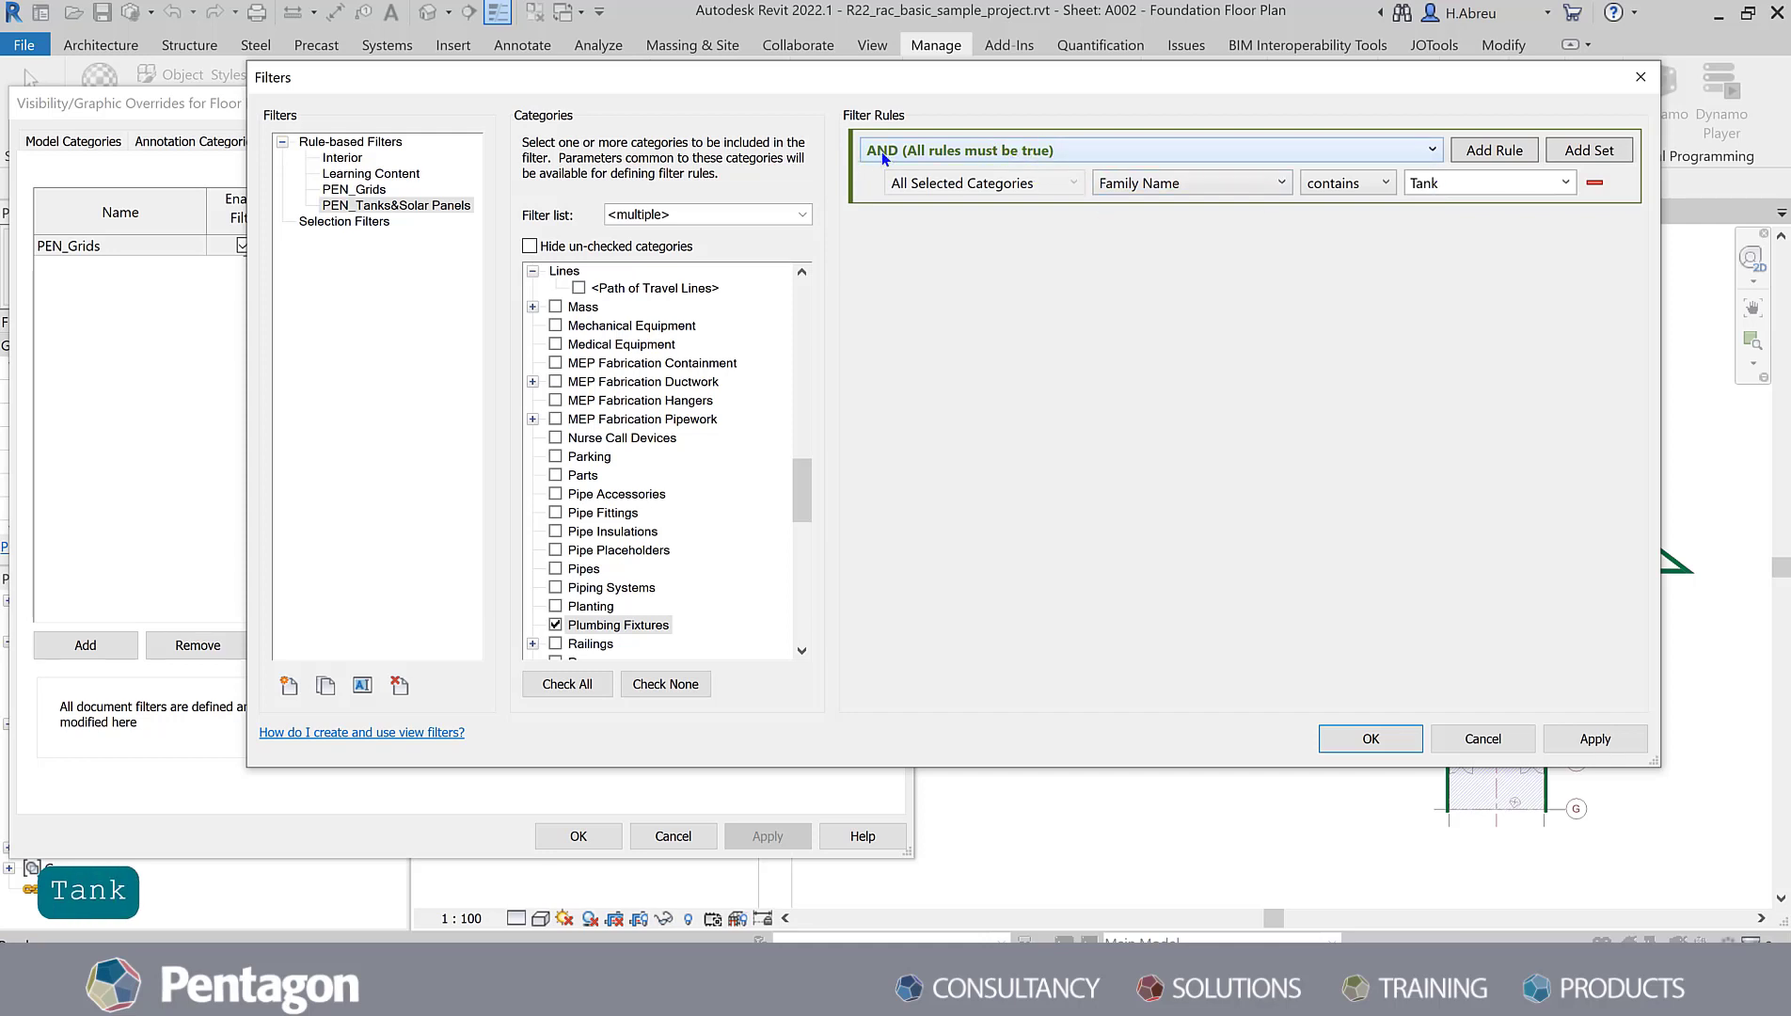
# Step: Make the filter match when any rule is true (OR)
pyautogui.click(919, 153)
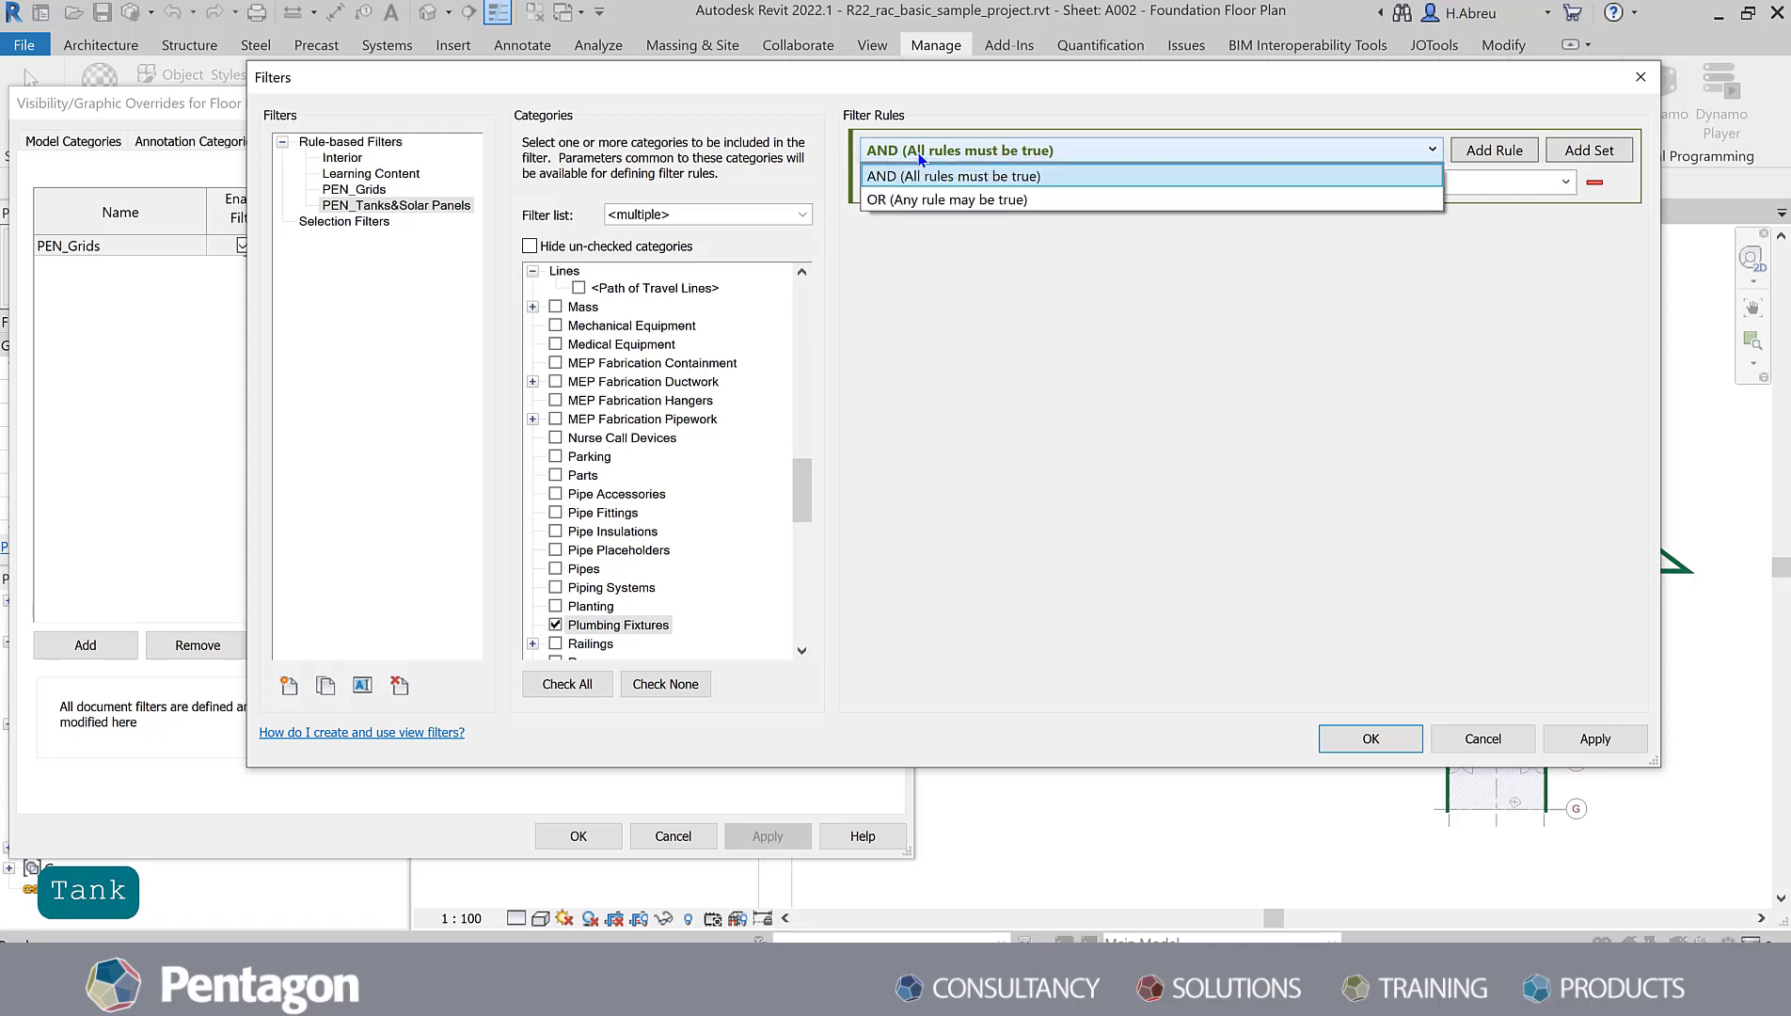
pyautogui.click(900, 201)
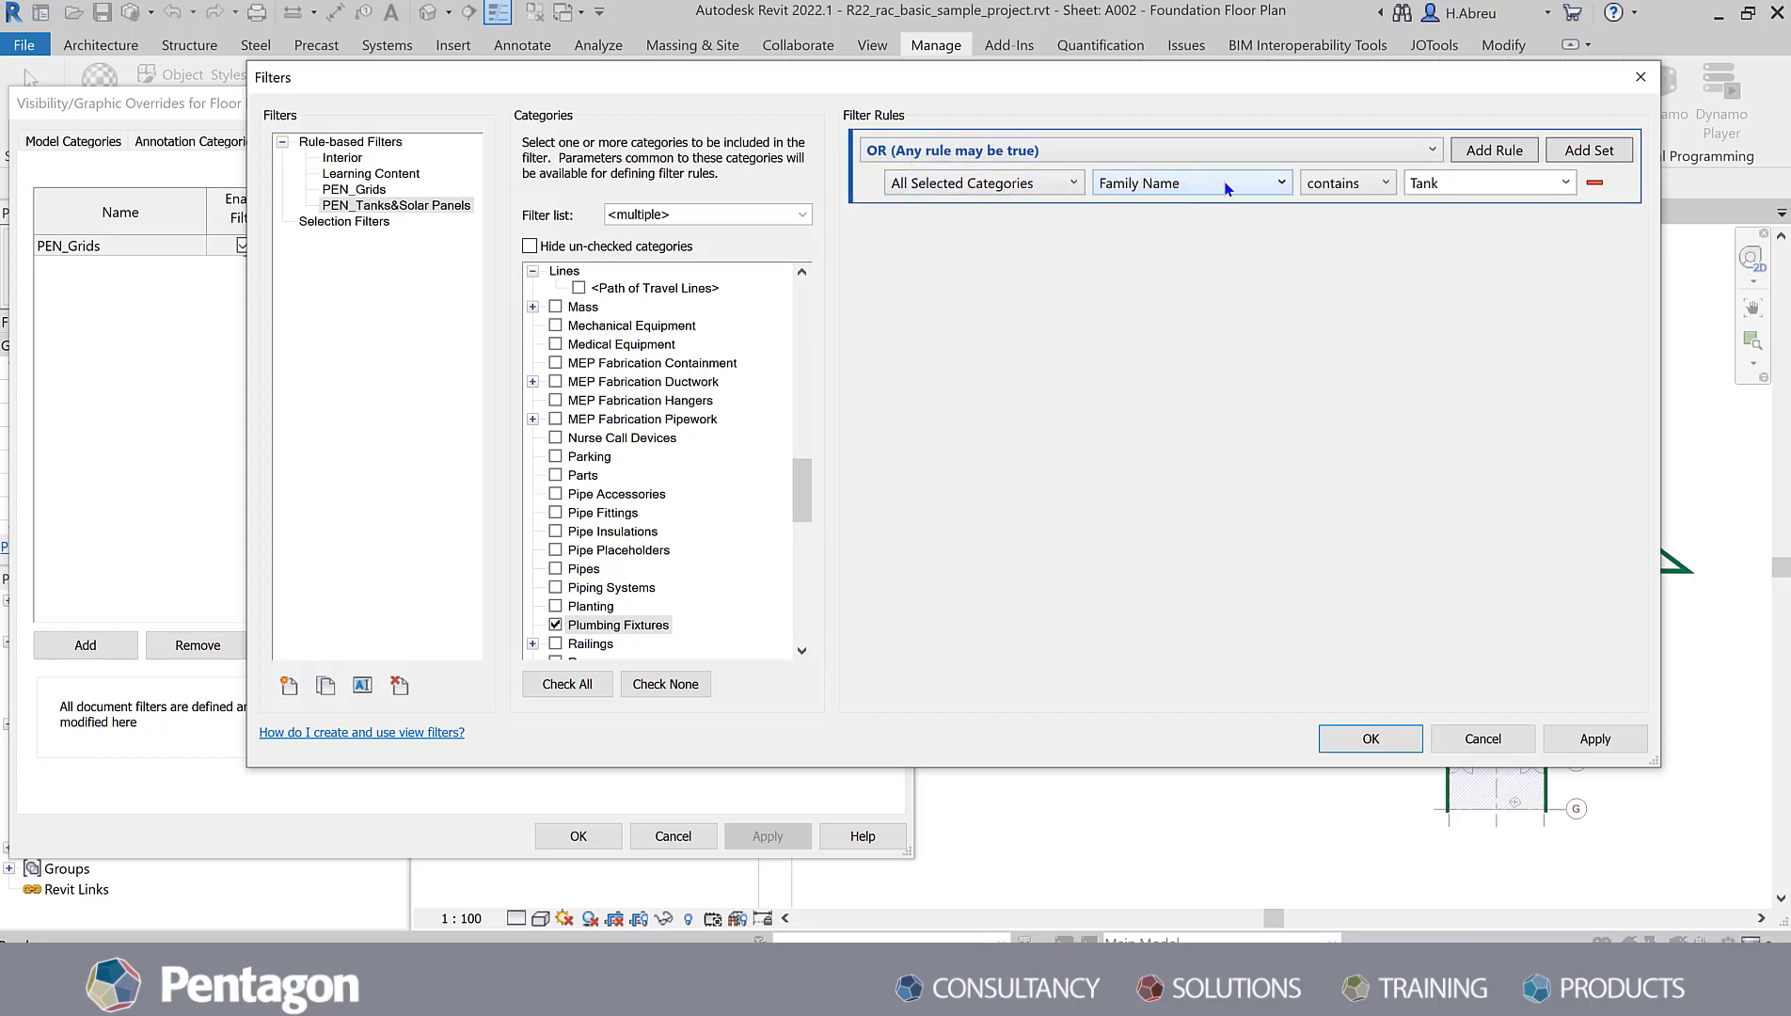
pyautogui.click(920, 147)
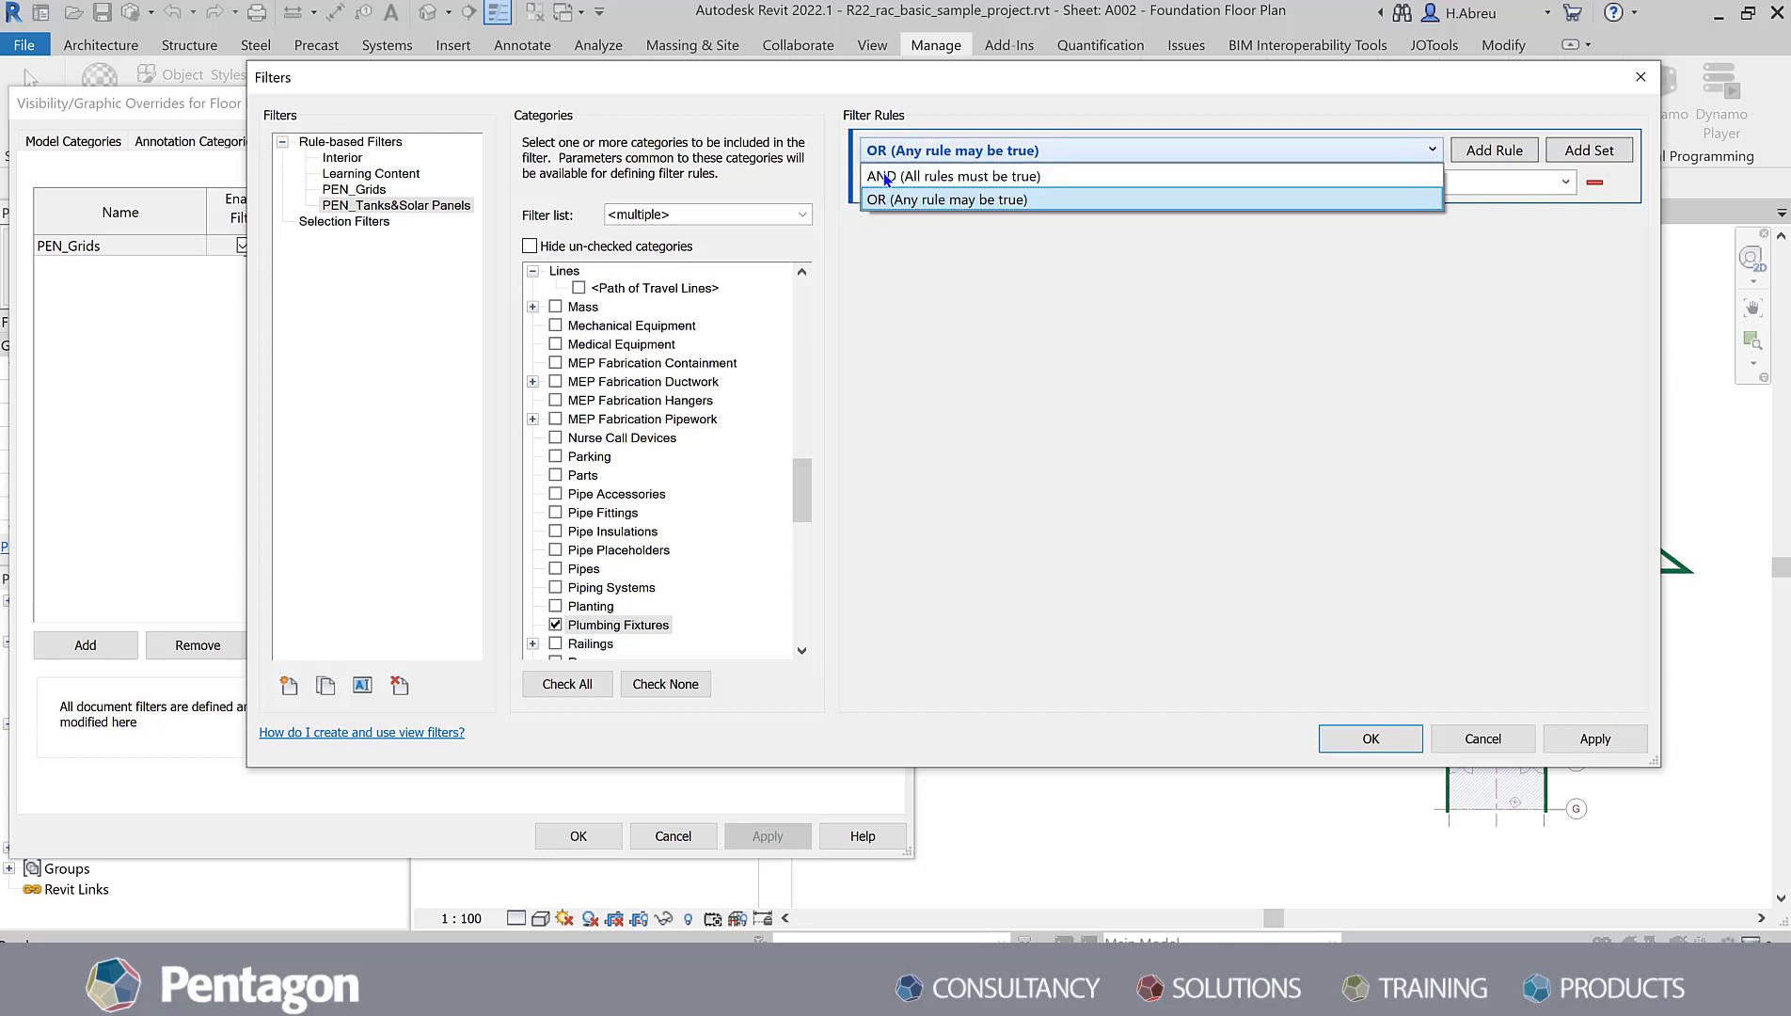
pyautogui.click(1007, 309)
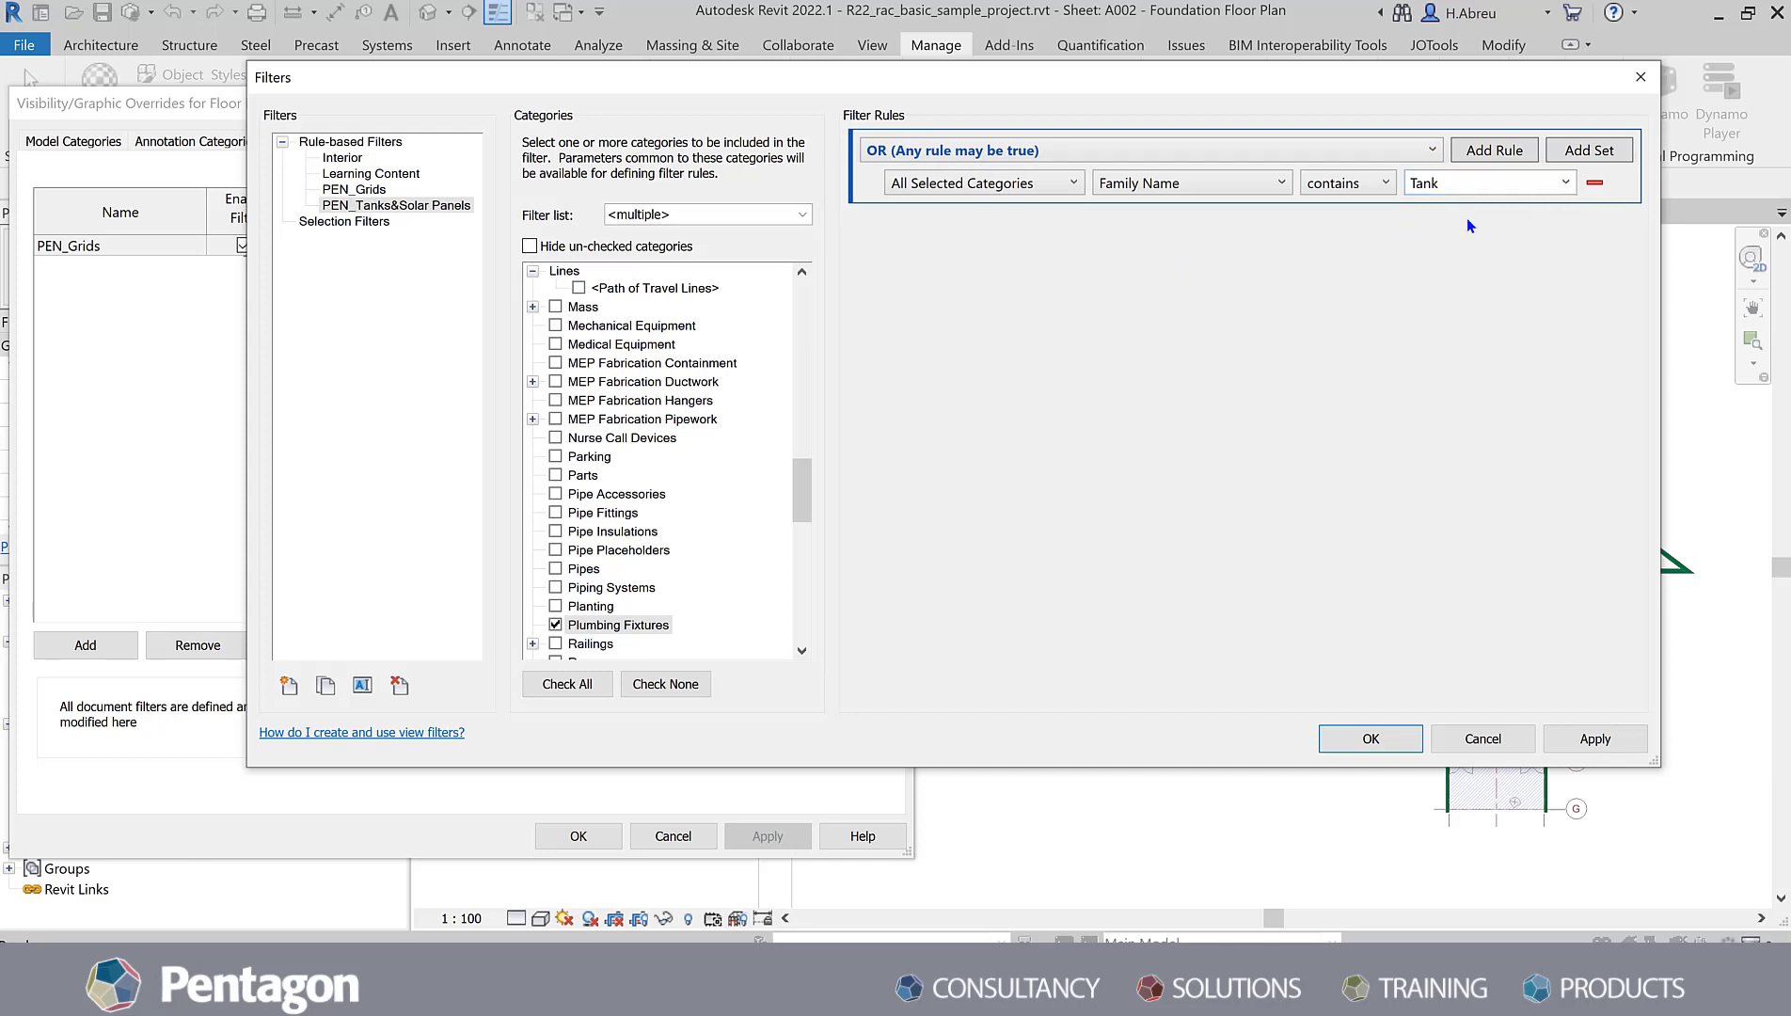
# Step: Add a second rule: Family Name contains Panel
pyautogui.click(1495, 150)
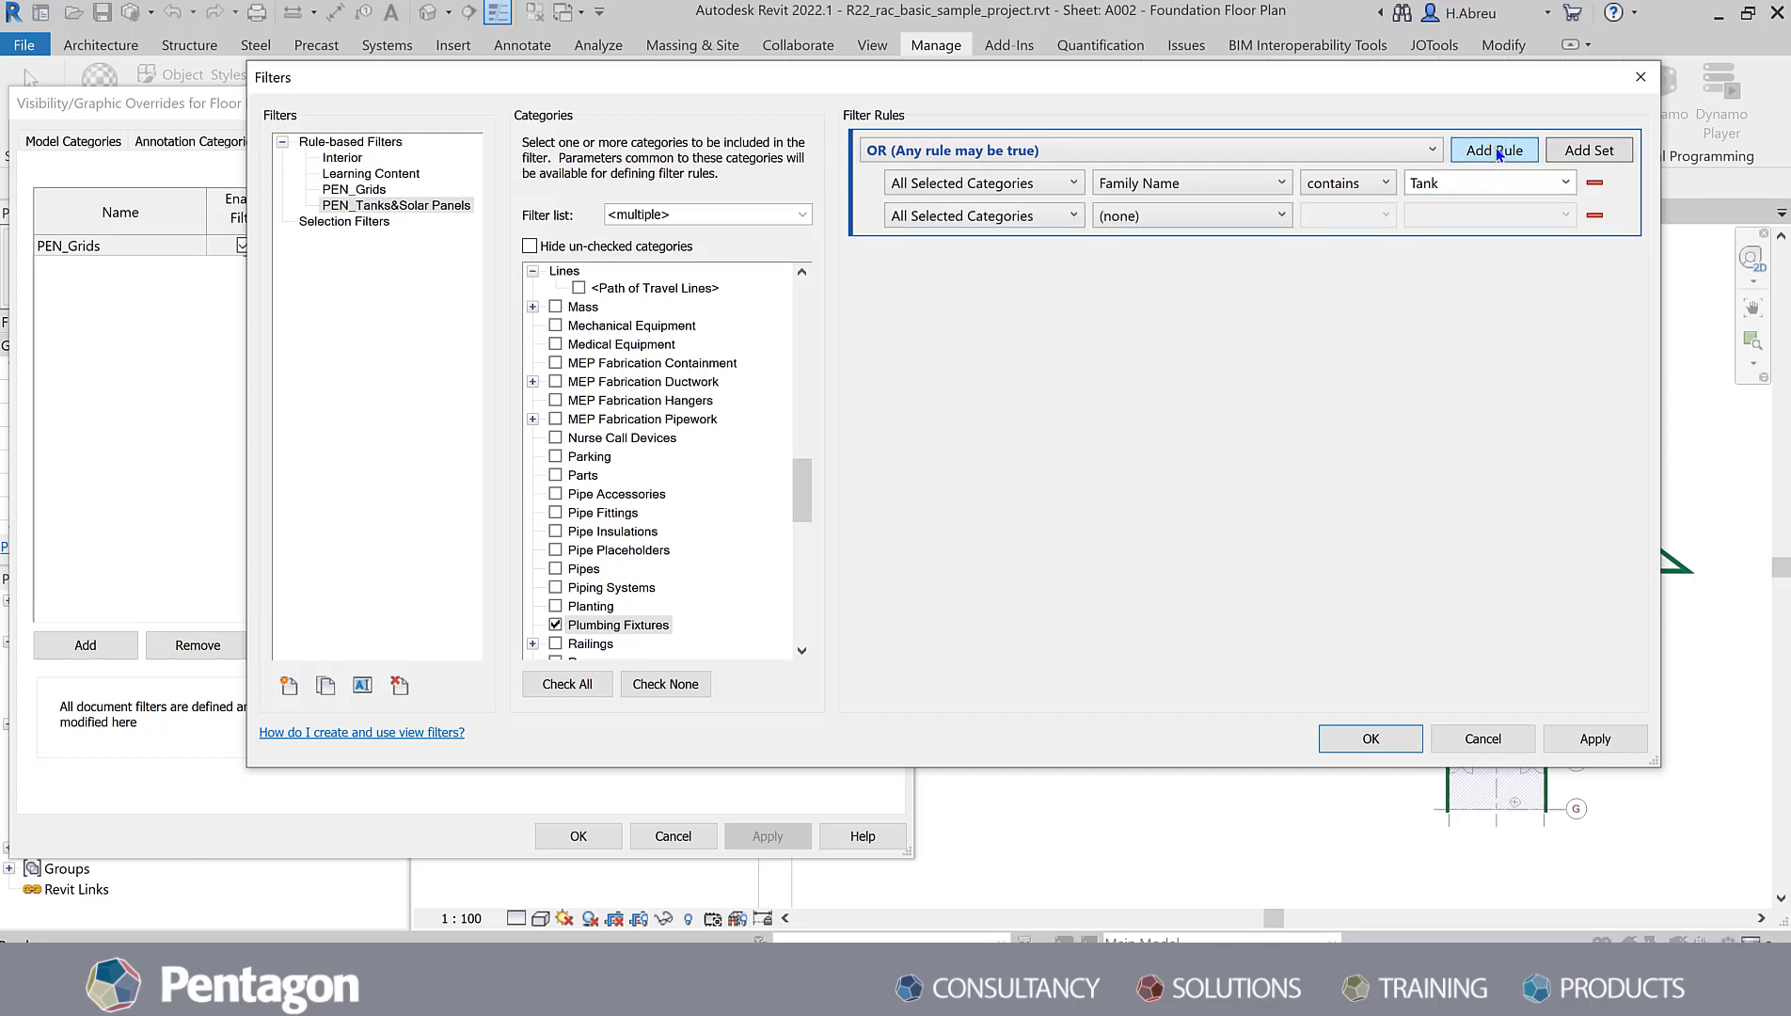
pyautogui.click(1221, 227)
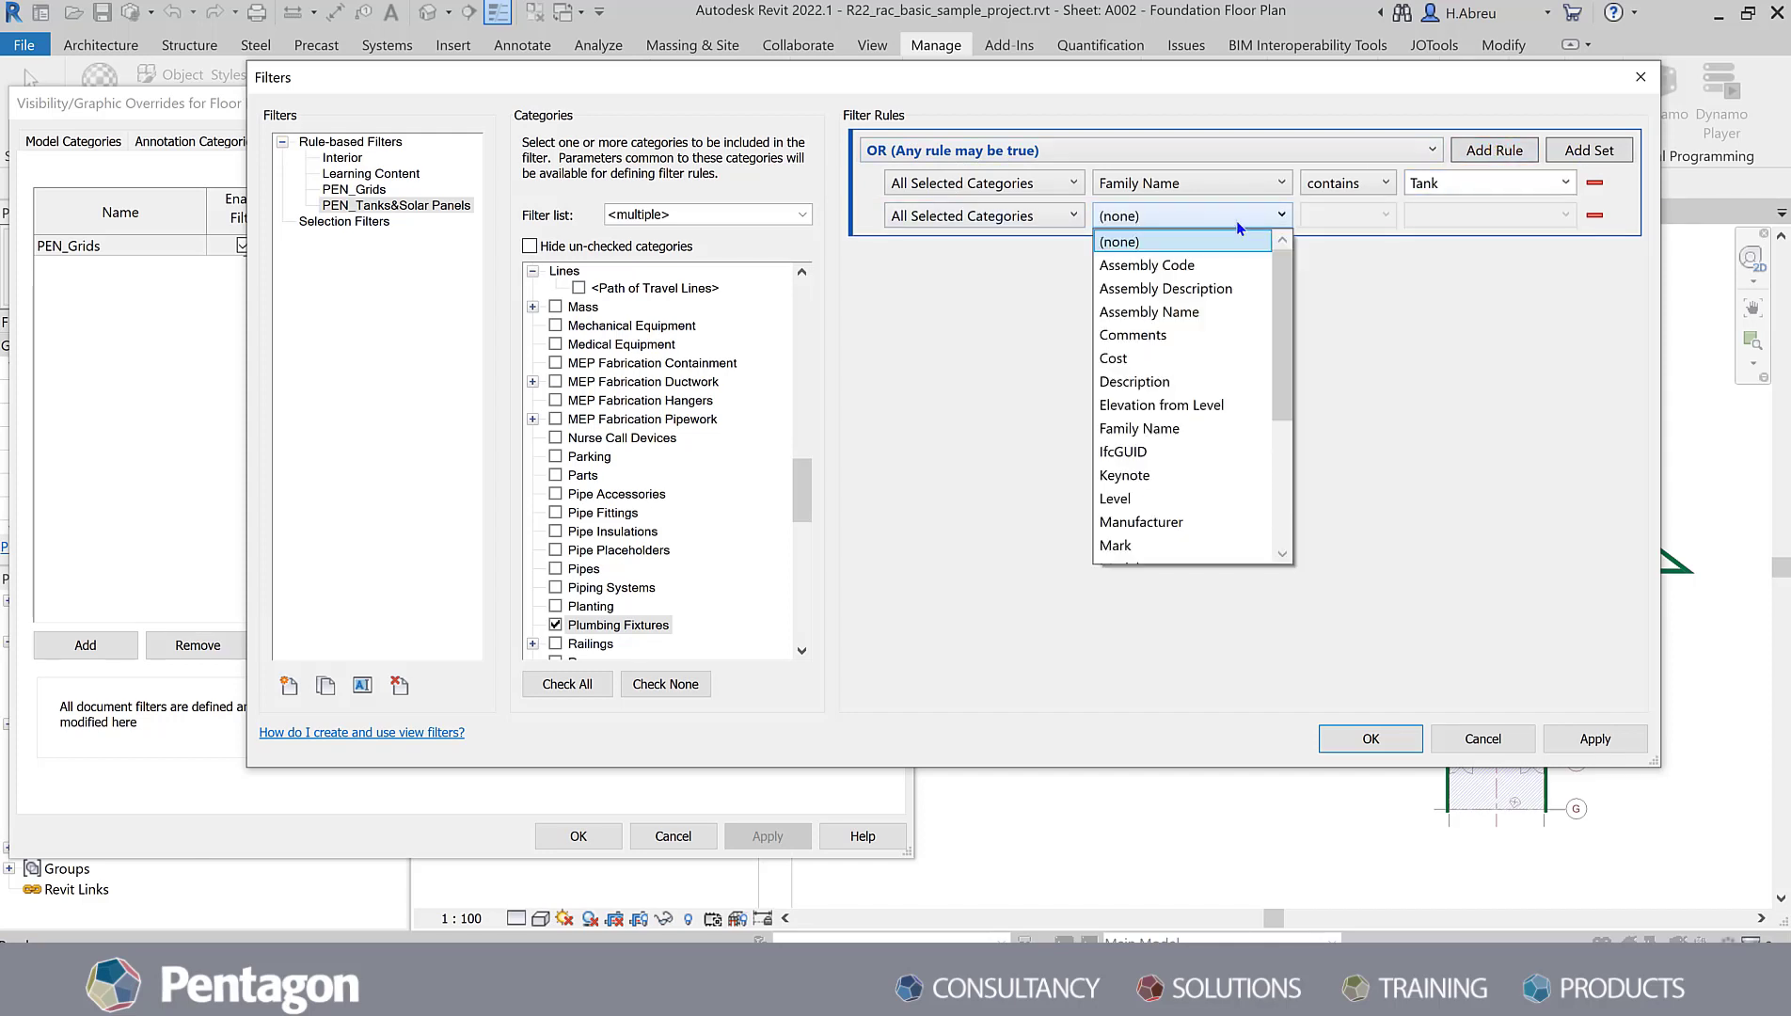
pyautogui.click(1164, 430)
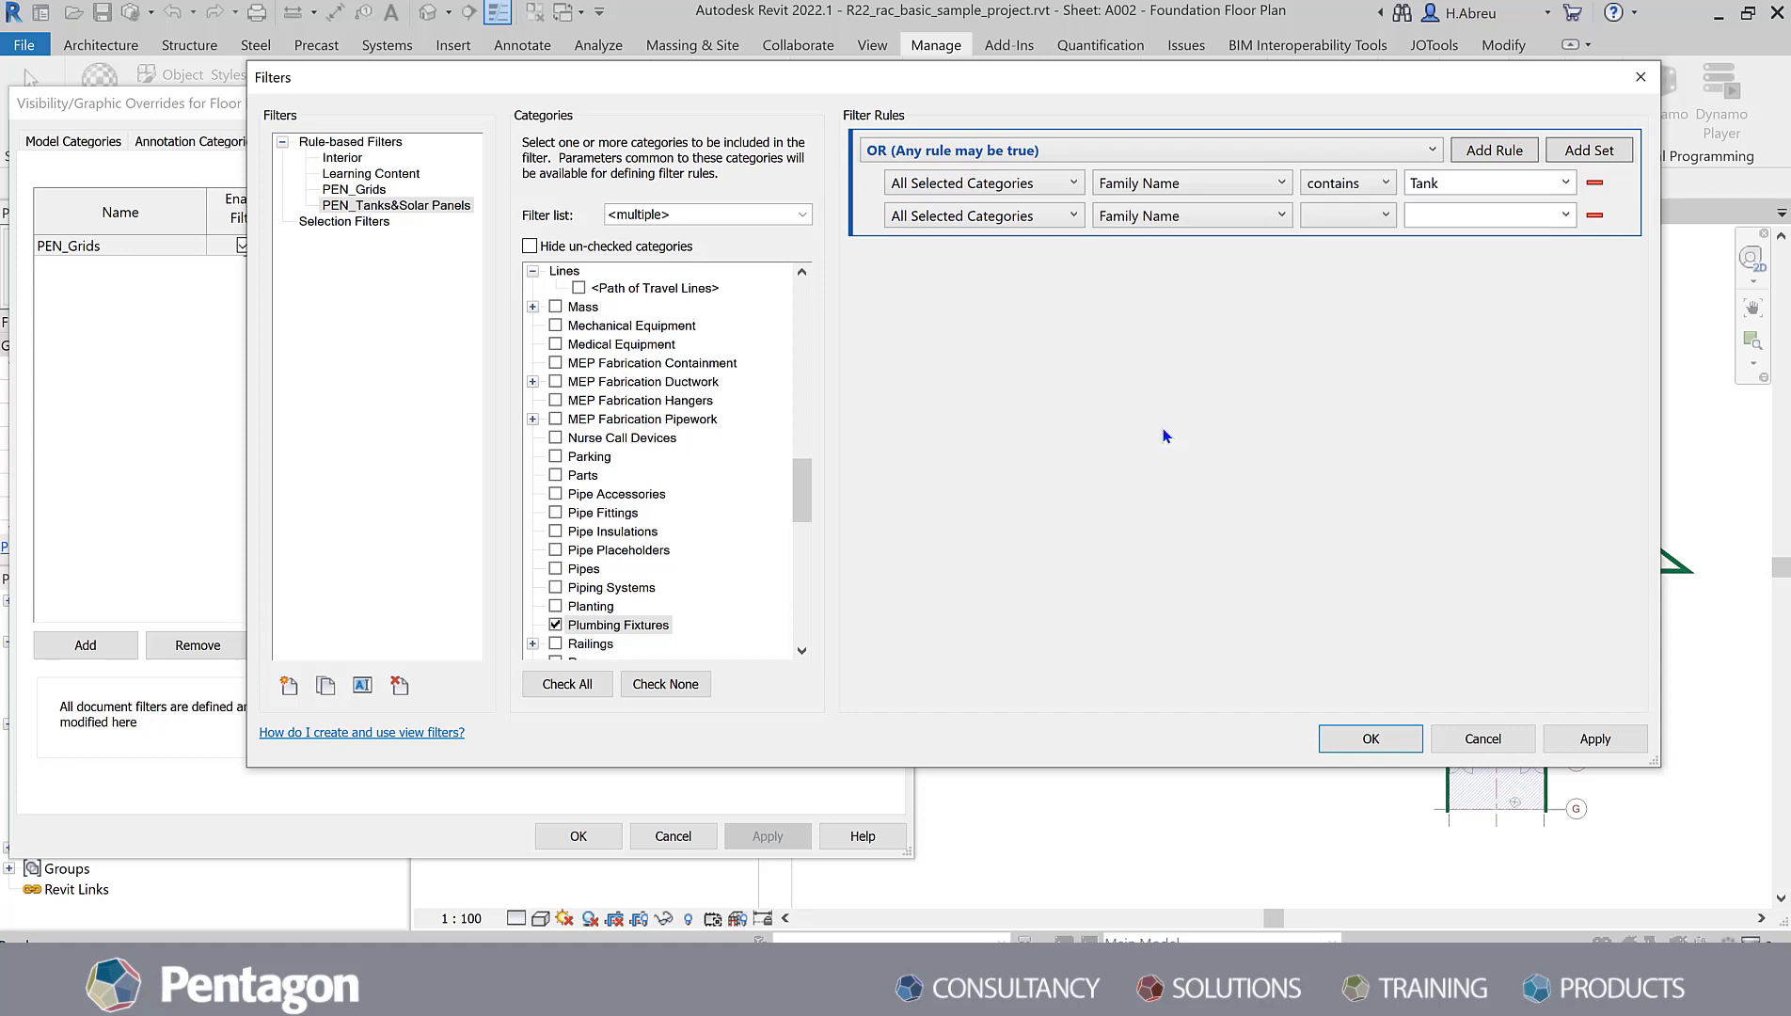
pyautogui.click(1336, 213)
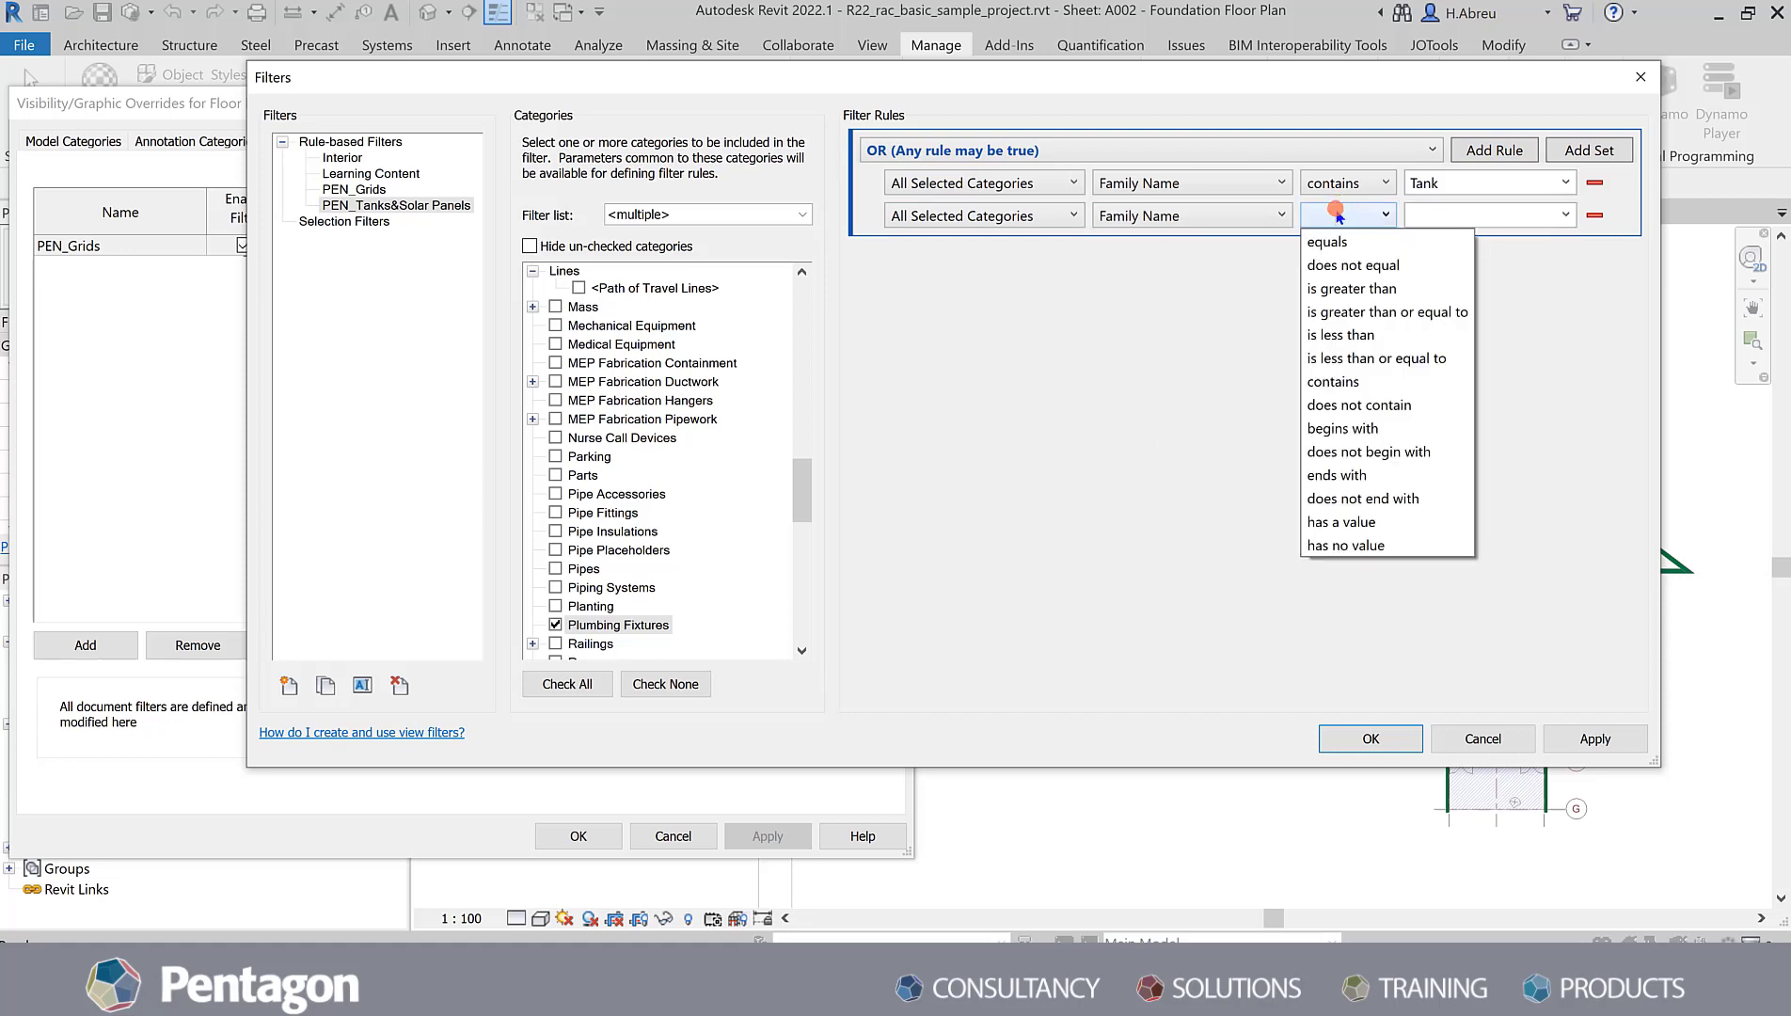
pyautogui.click(1342, 380)
pyautogui.click(1427, 217)
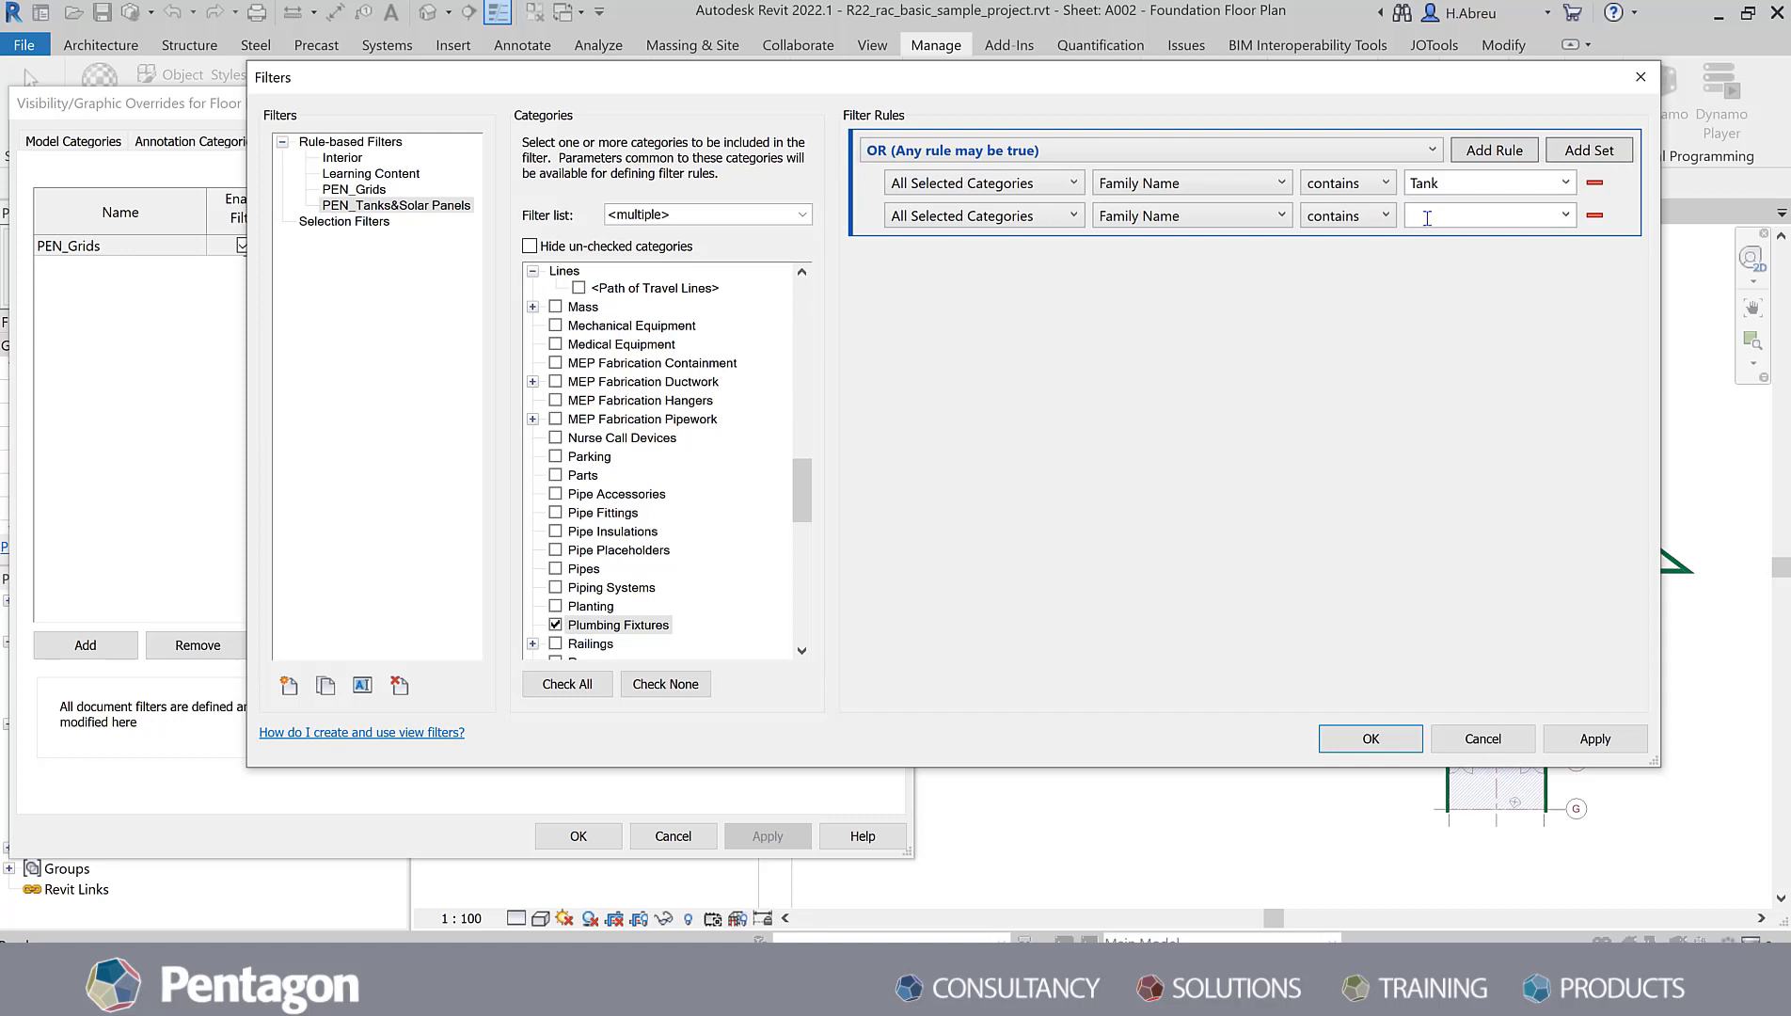
pyautogui.write('Panel')
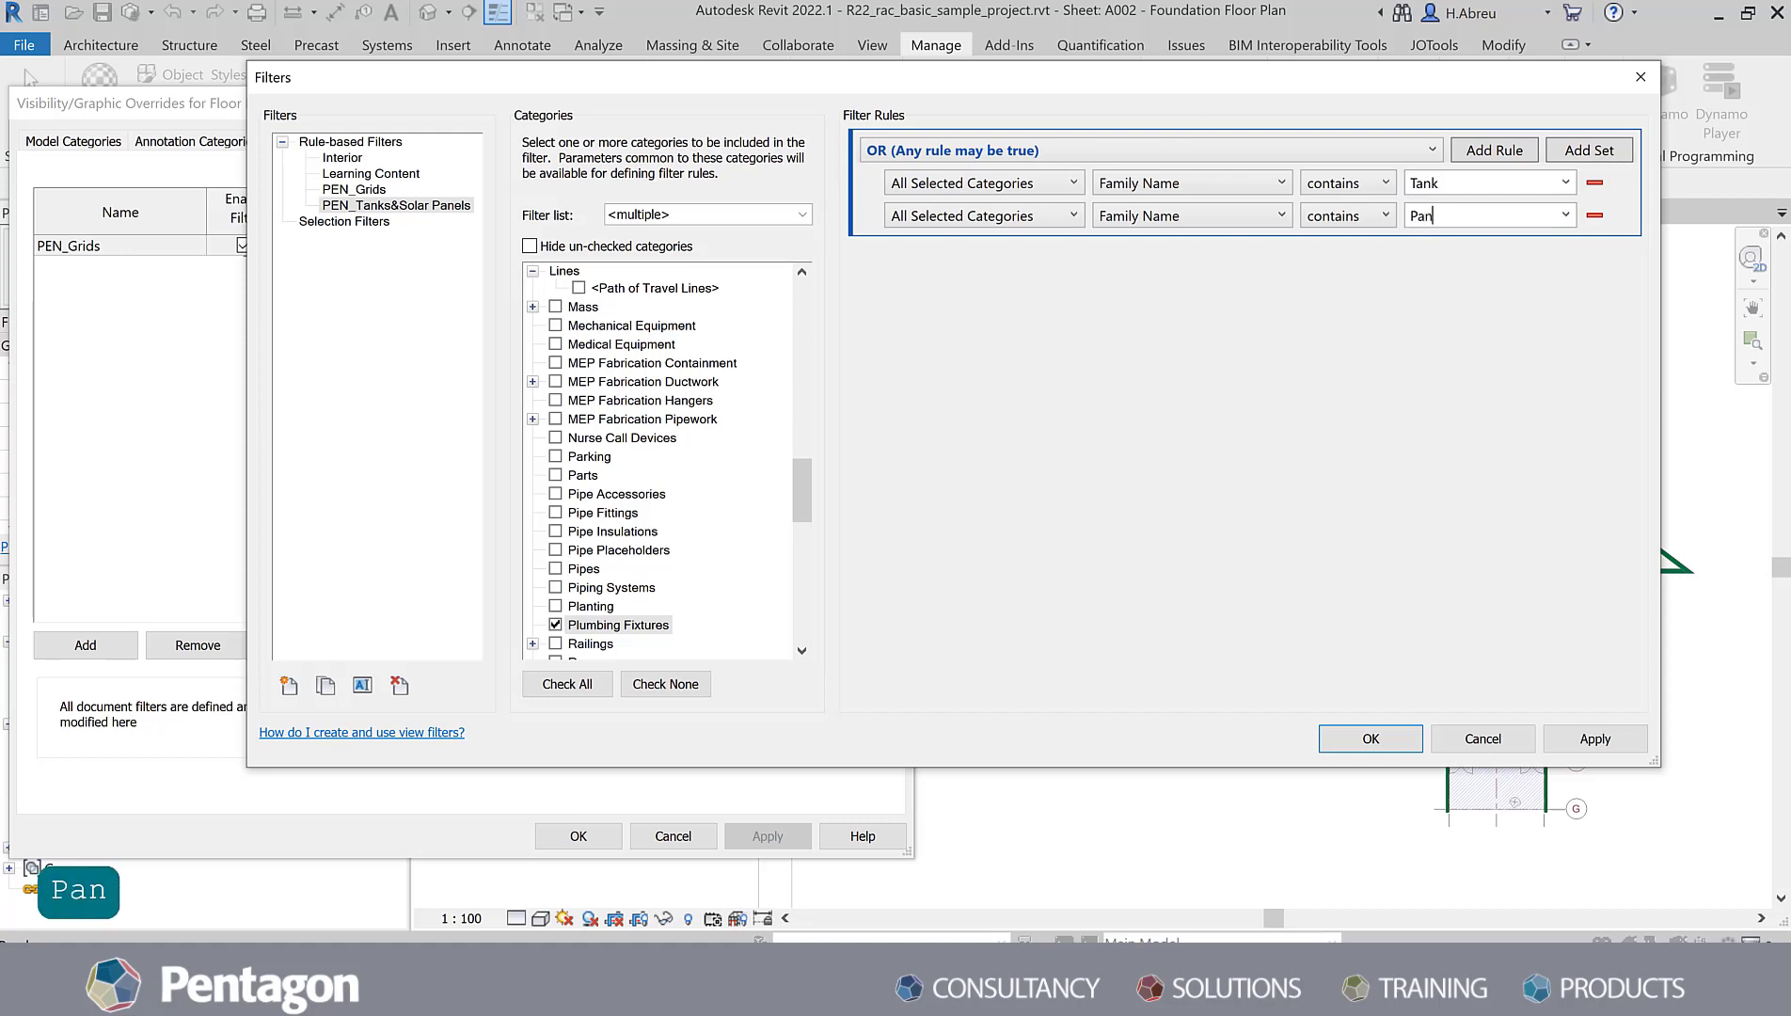
# Step: Save the filter and add PEN_Tanks&Solar Panels to the Foundation plan's filters
pyautogui.click(1370, 741)
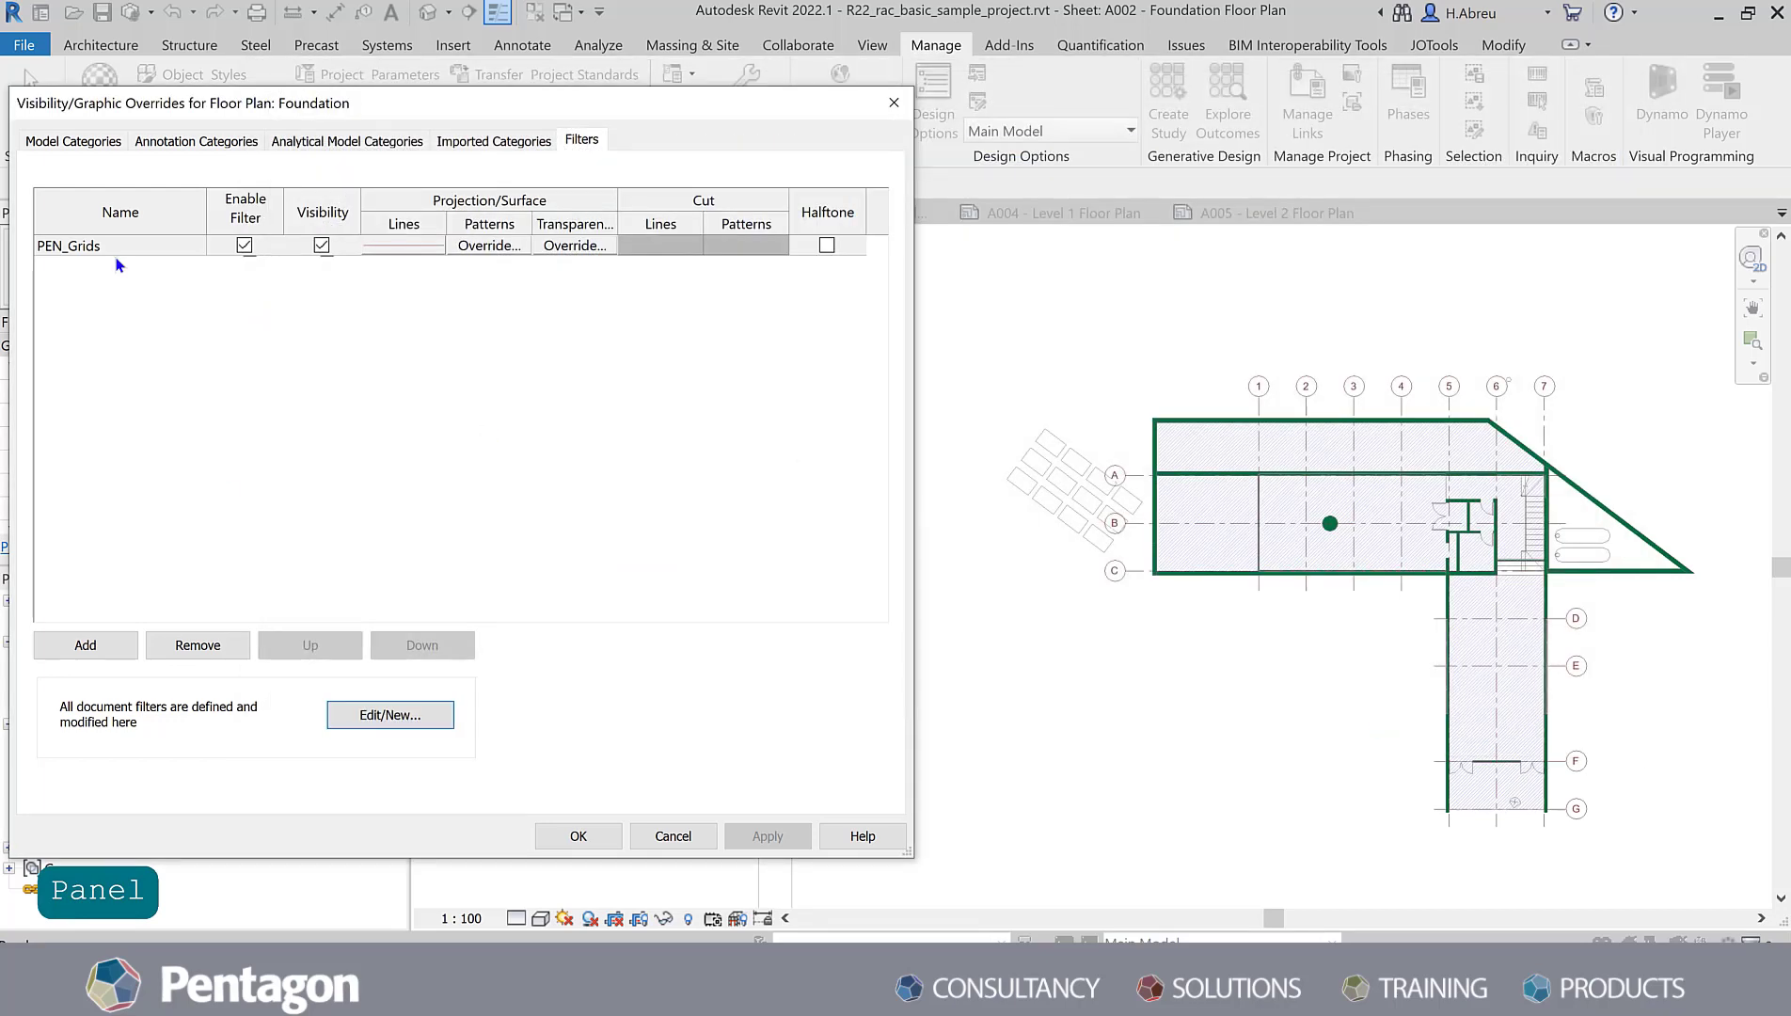
pyautogui.click(77, 642)
pyautogui.click(392, 403)
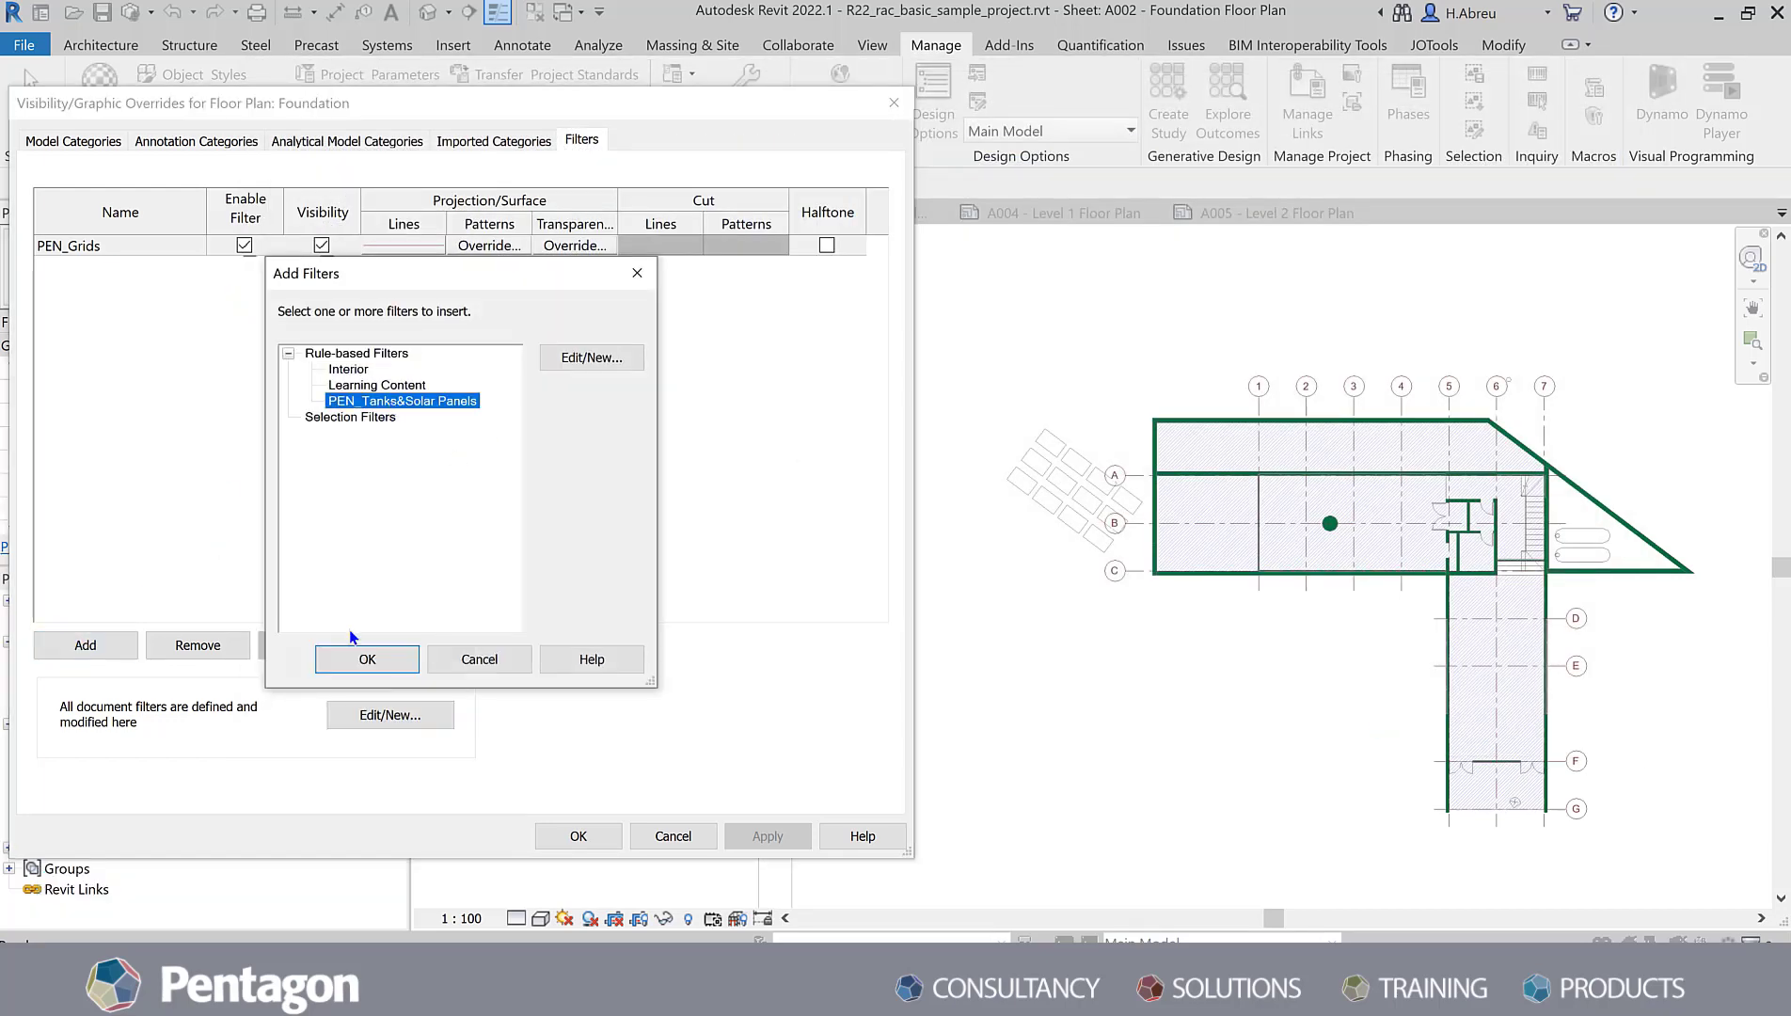
pyautogui.click(362, 657)
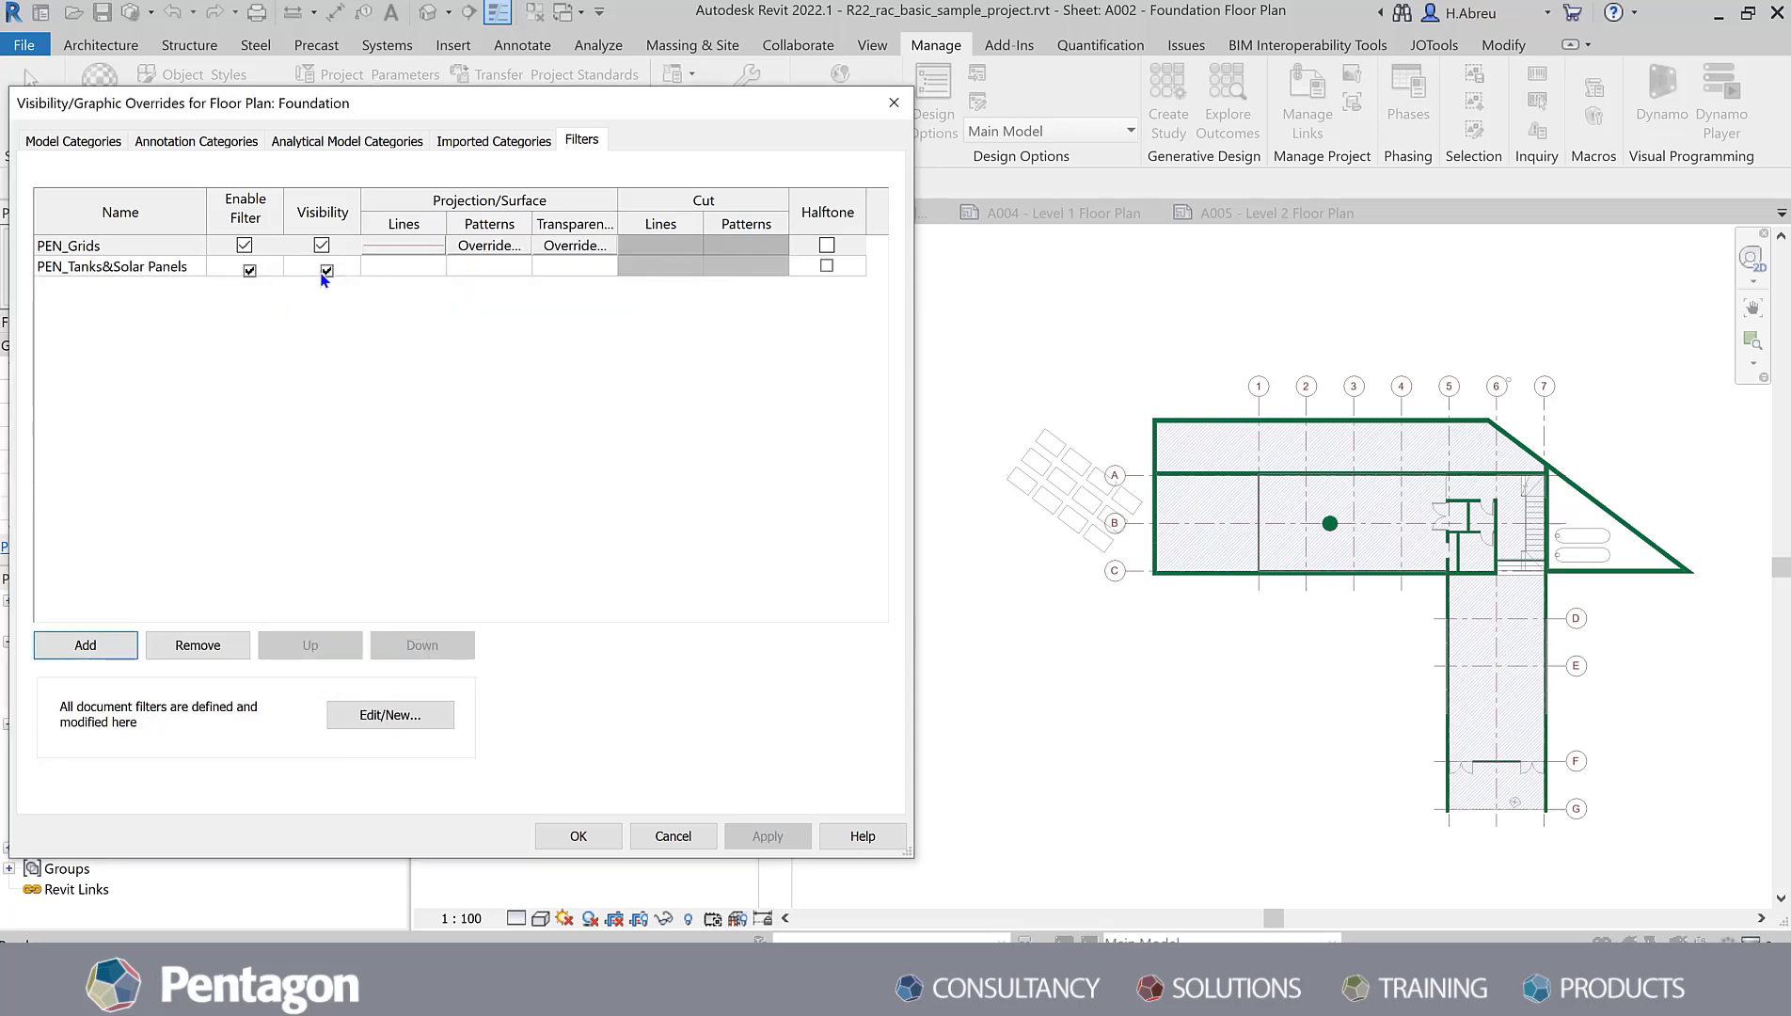
# Step: Hide the tanks and solar panels to test the filter, then make them visible again
pyautogui.click(325, 271)
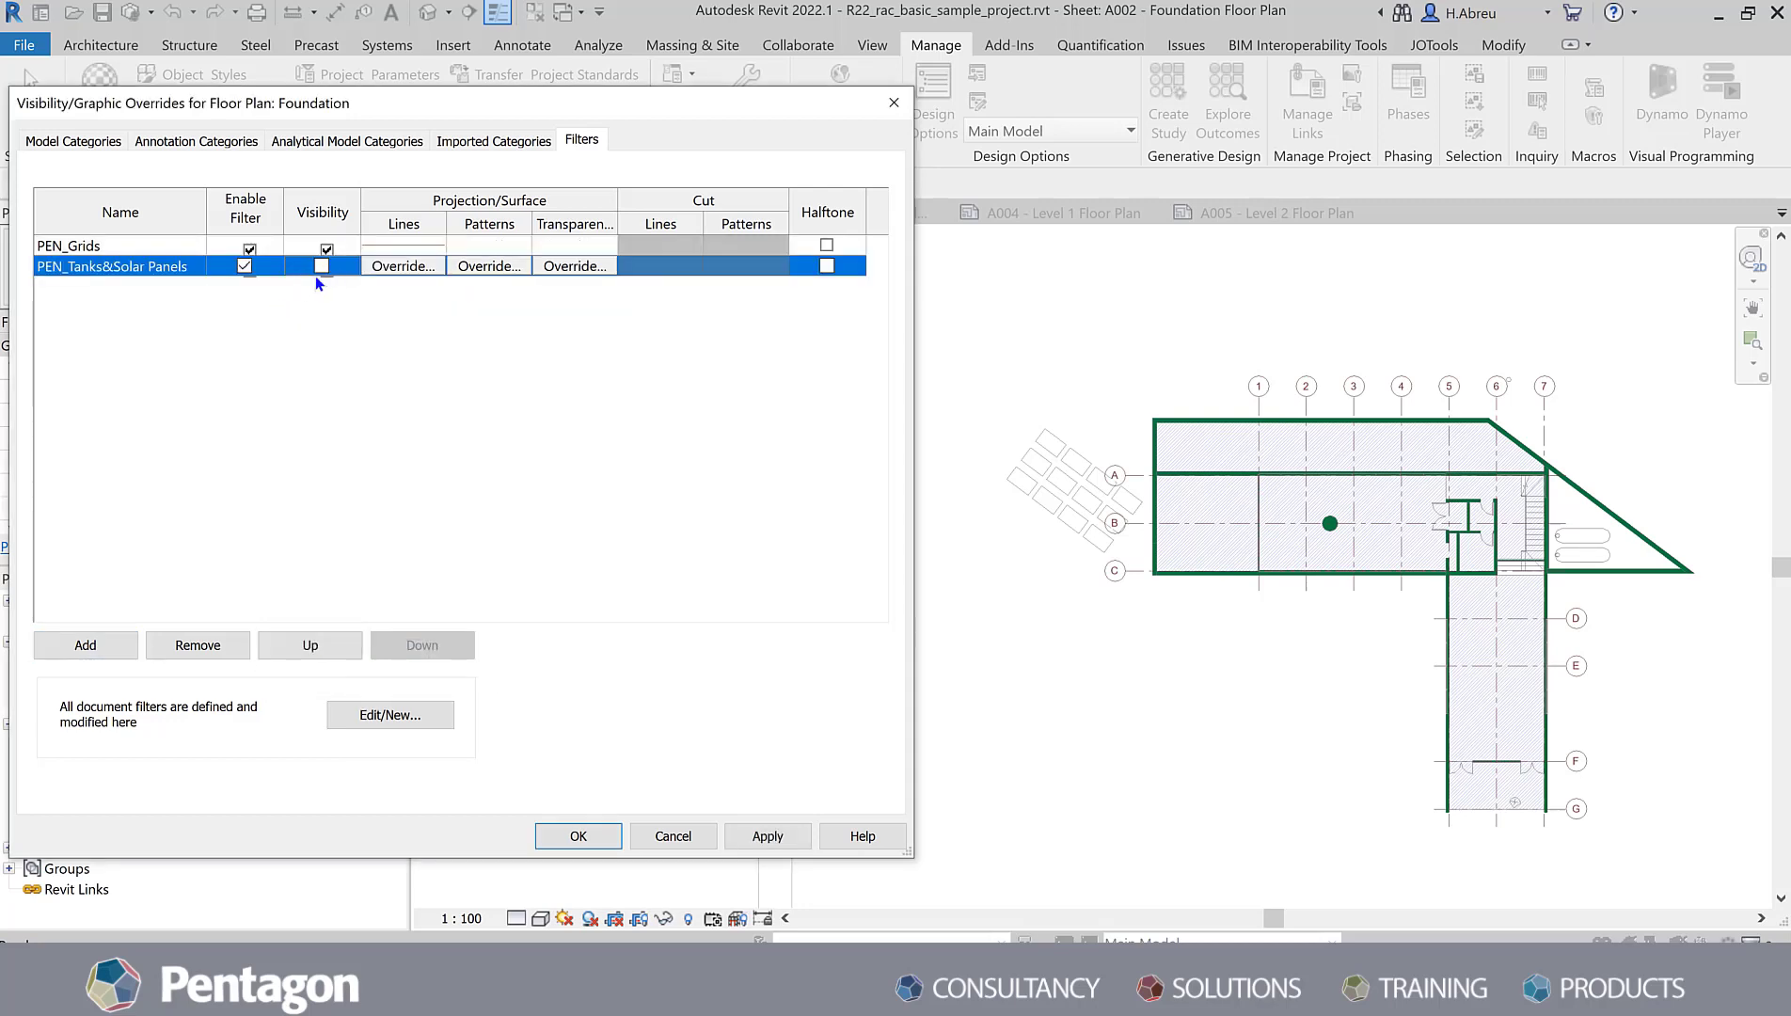
pyautogui.click(776, 840)
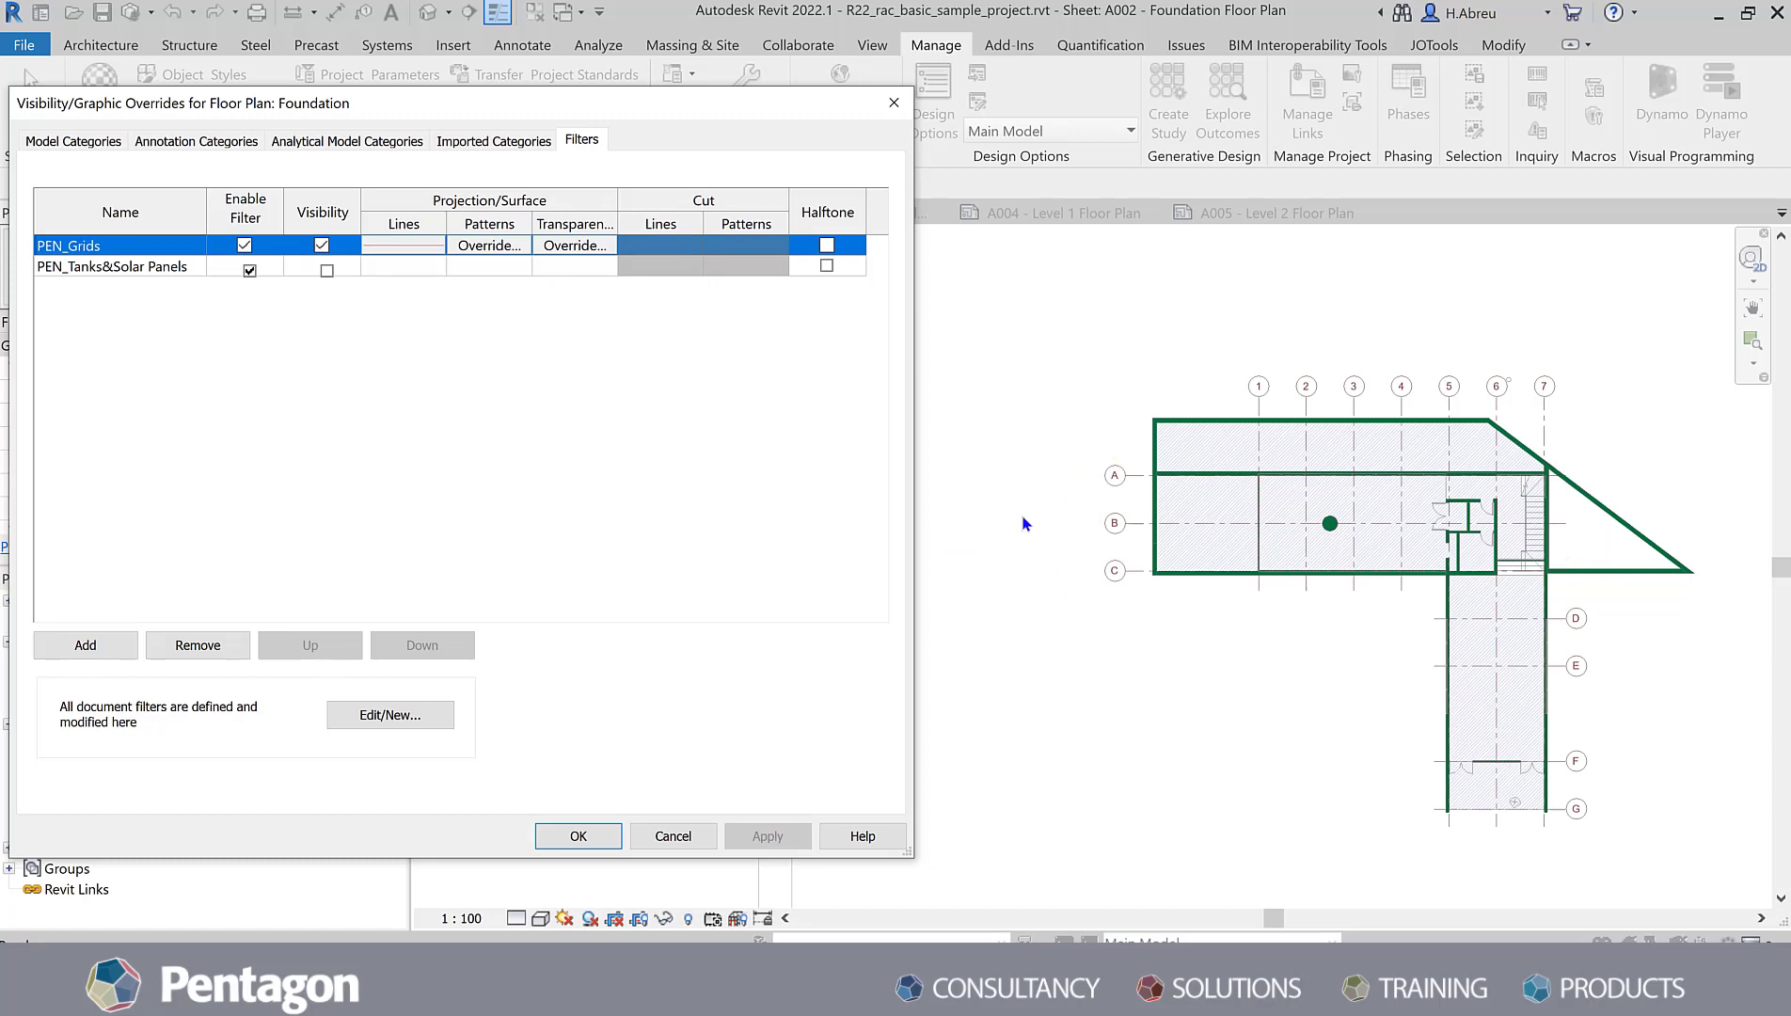
pyautogui.click(326, 270)
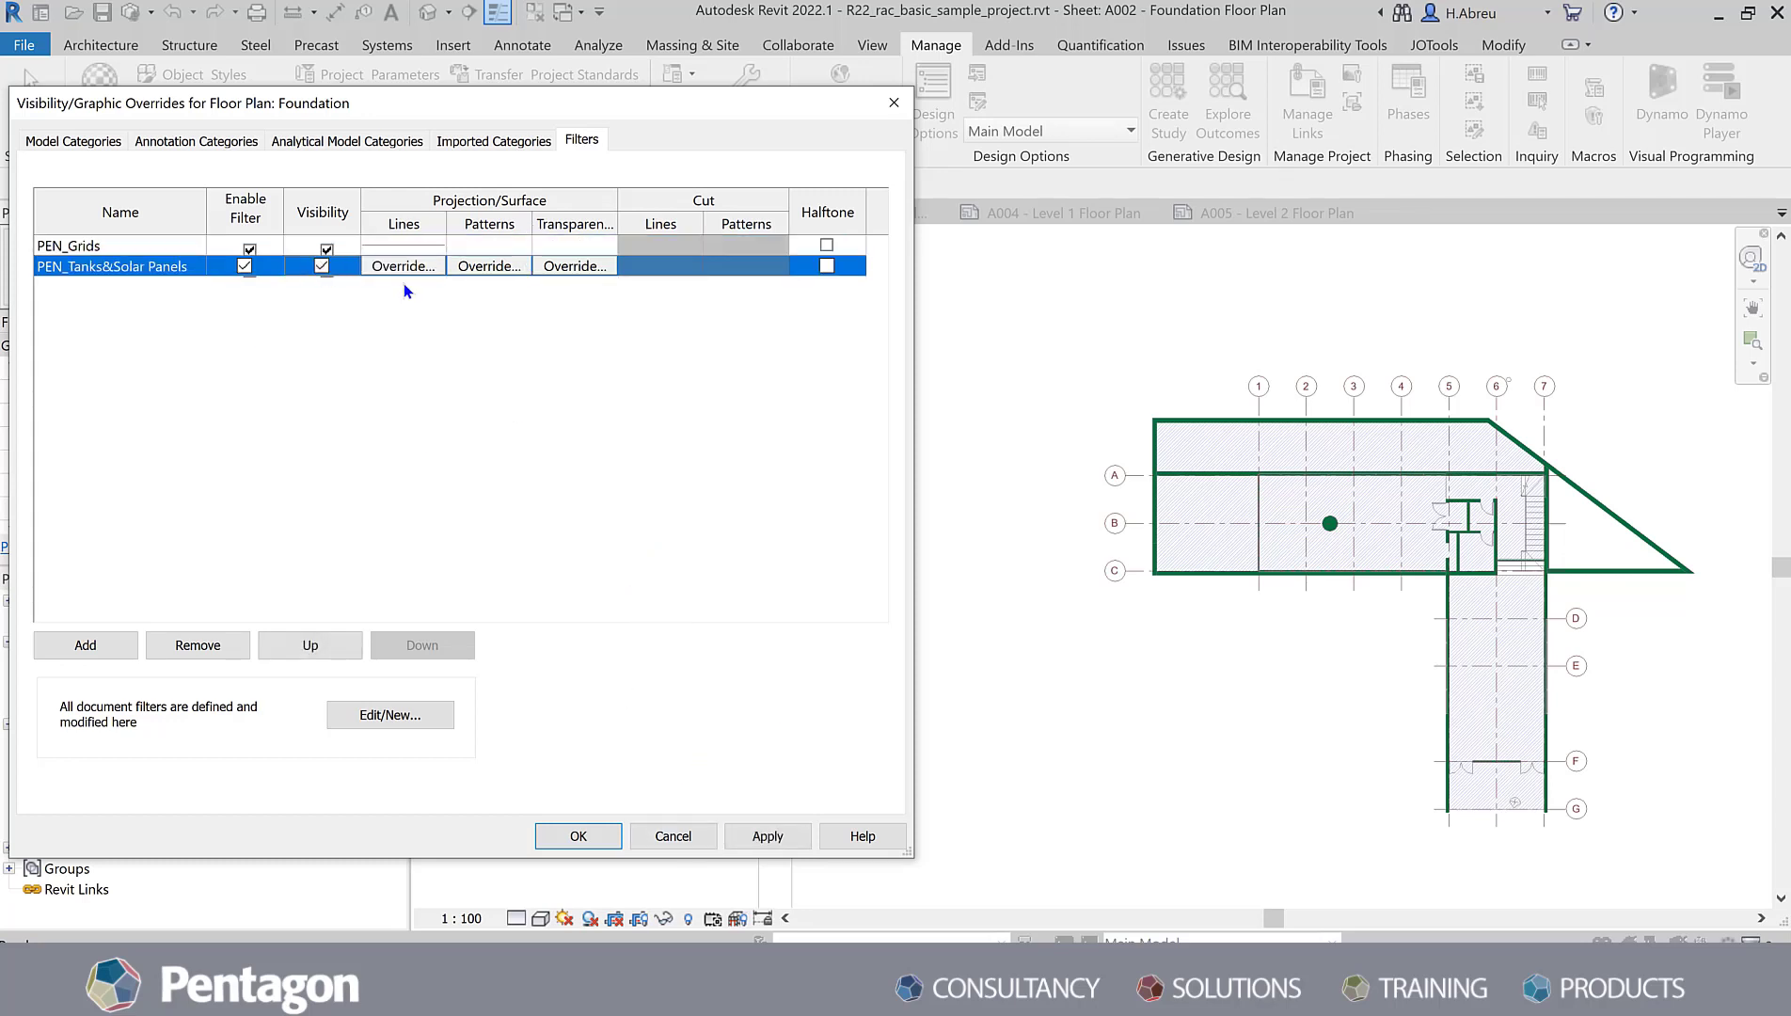
# Step: Override the filter's surface pattern with a navy (RGB 000-000-128) OSB foreground and apply it
pyautogui.click(490, 267)
pyautogui.click(564, 404)
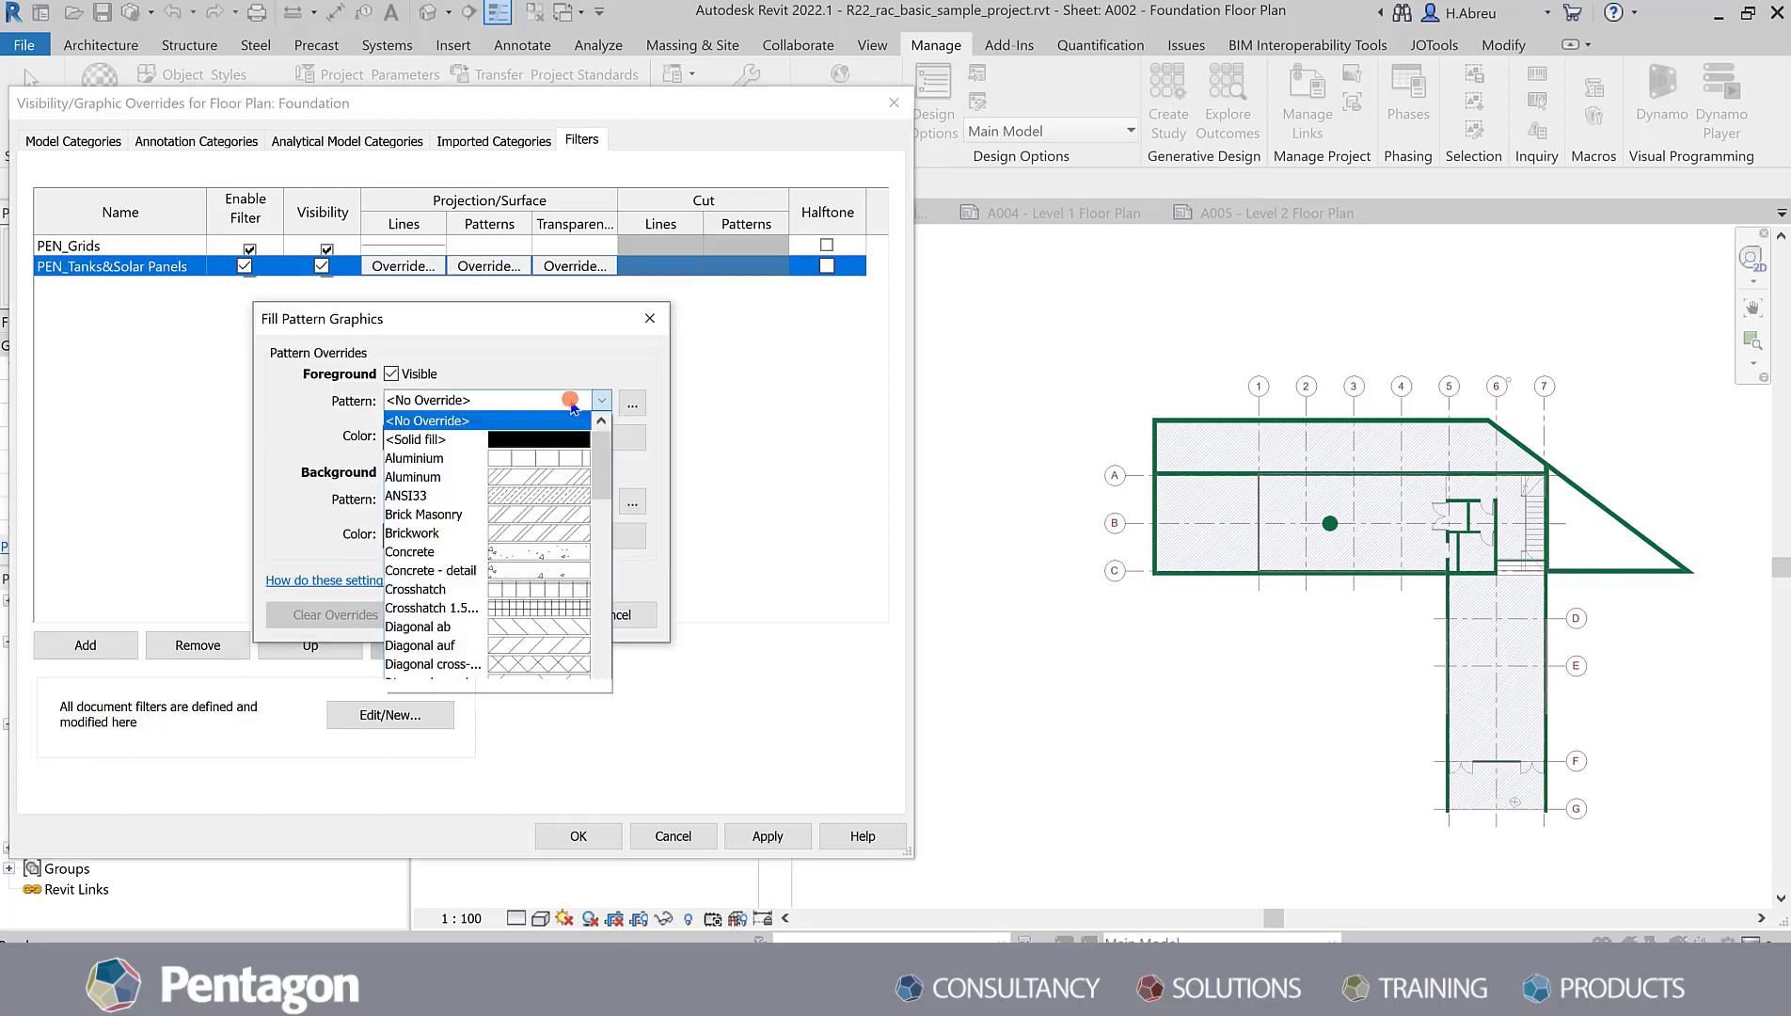
pyautogui.scroll(-5, 532, 596)
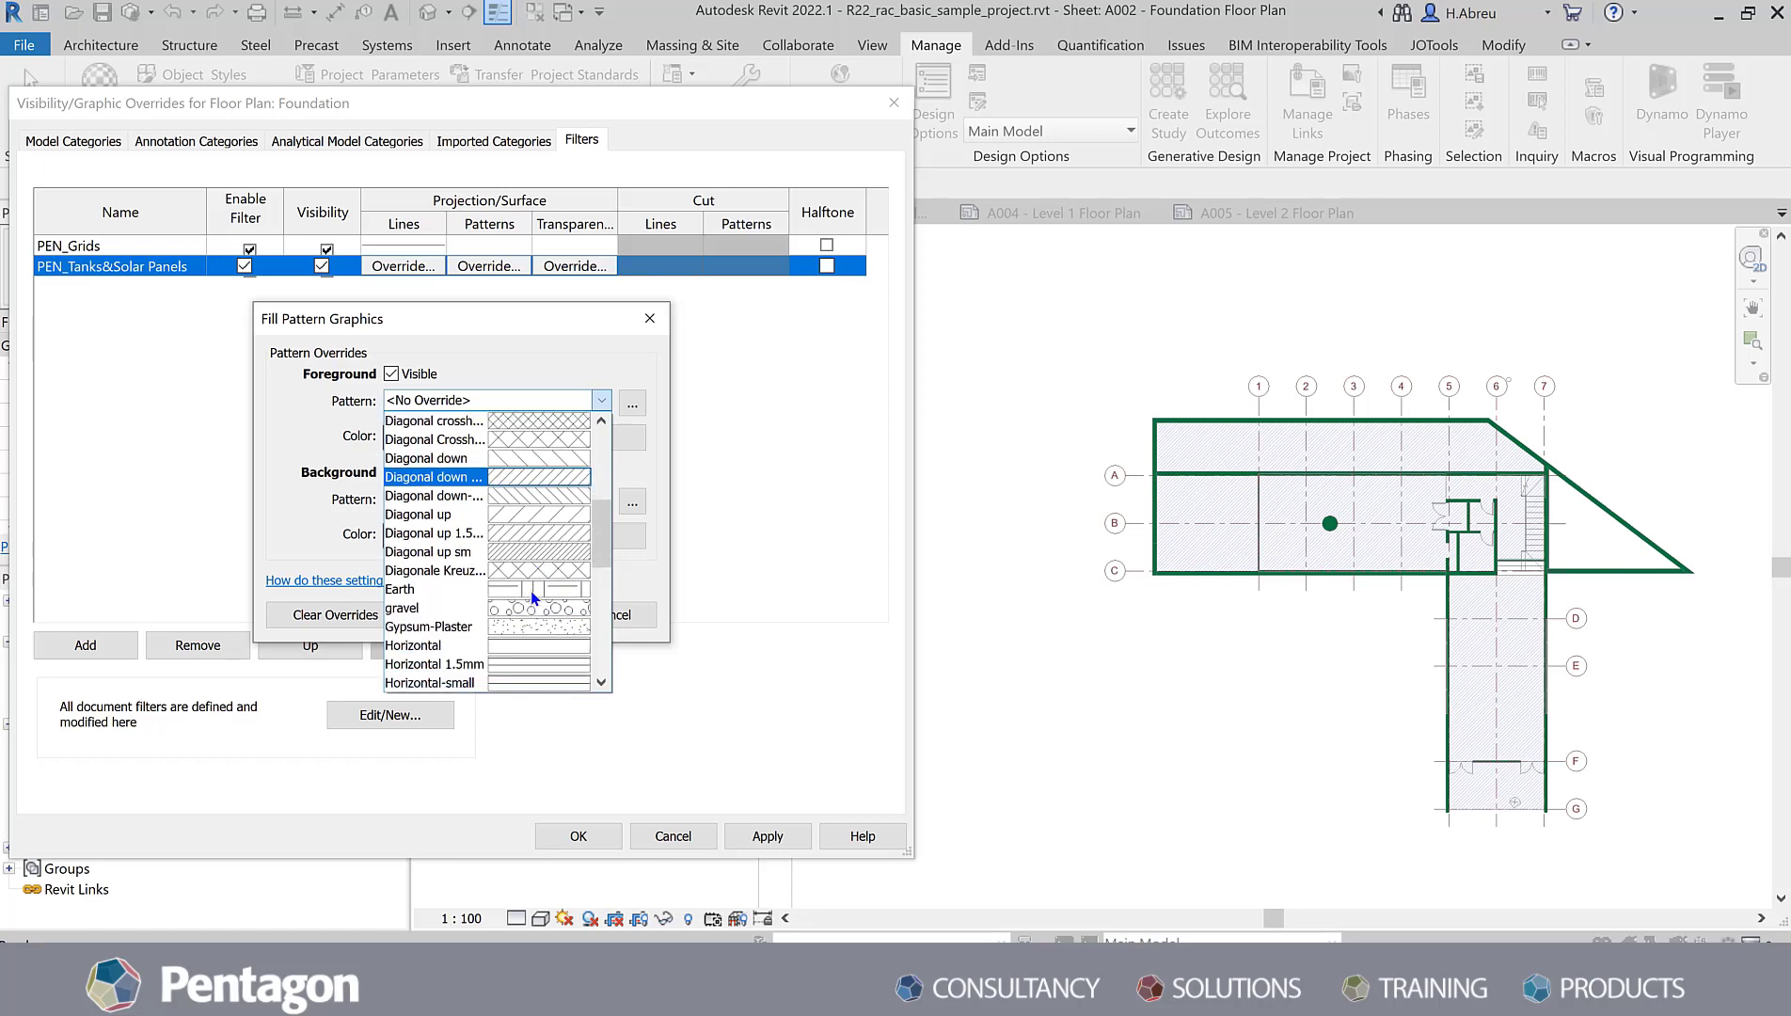
pyautogui.scroll(-5, 532, 596)
pyautogui.click(521, 517)
pyautogui.click(437, 441)
pyautogui.click(339, 418)
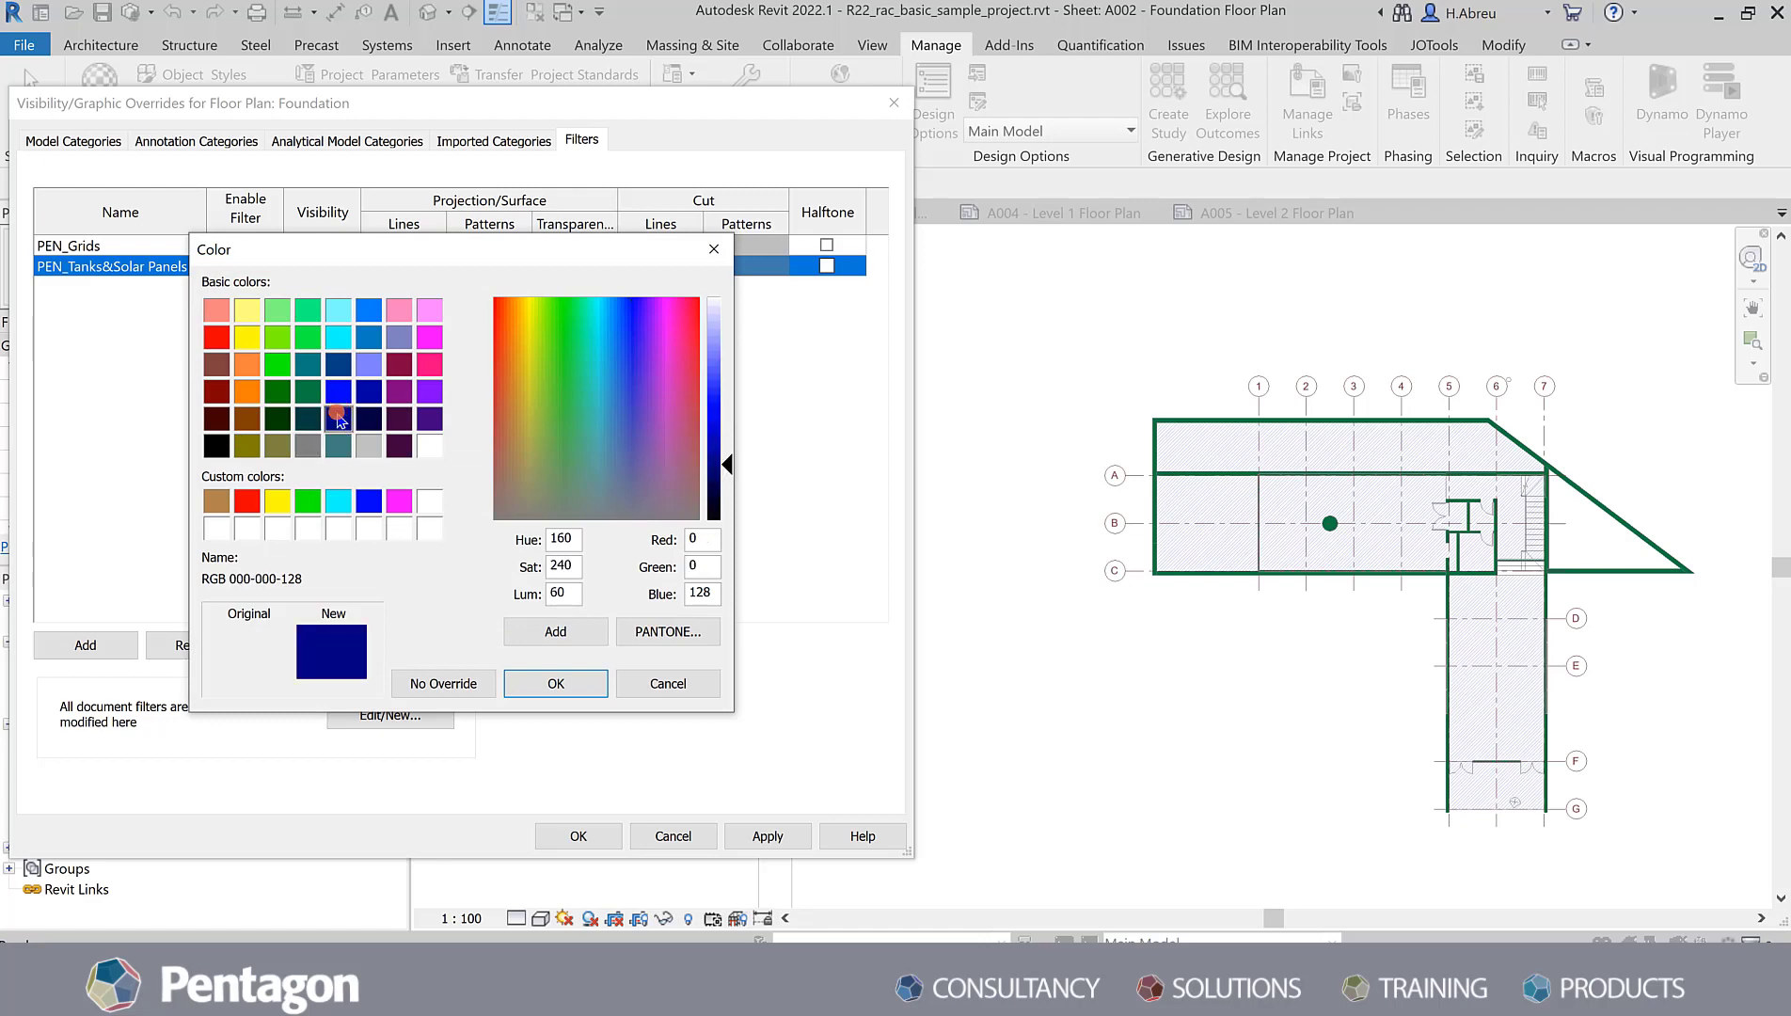
pyautogui.click(569, 683)
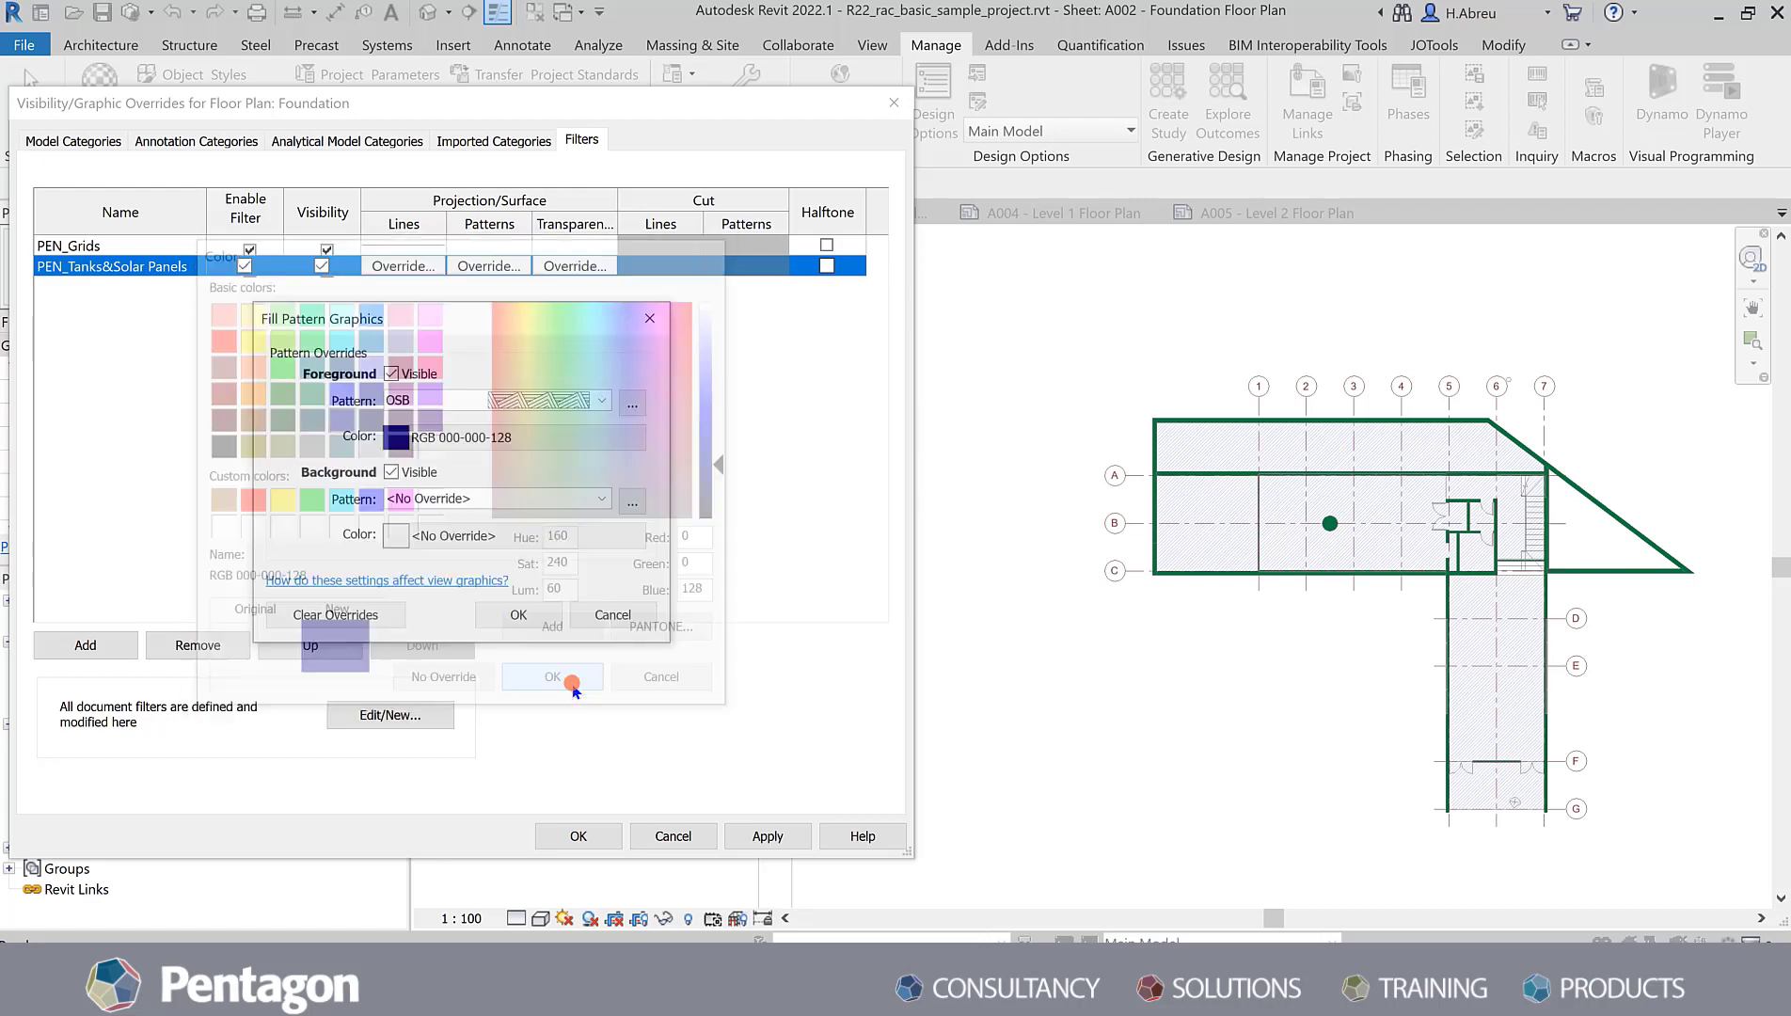
pyautogui.click(542, 615)
pyautogui.click(768, 833)
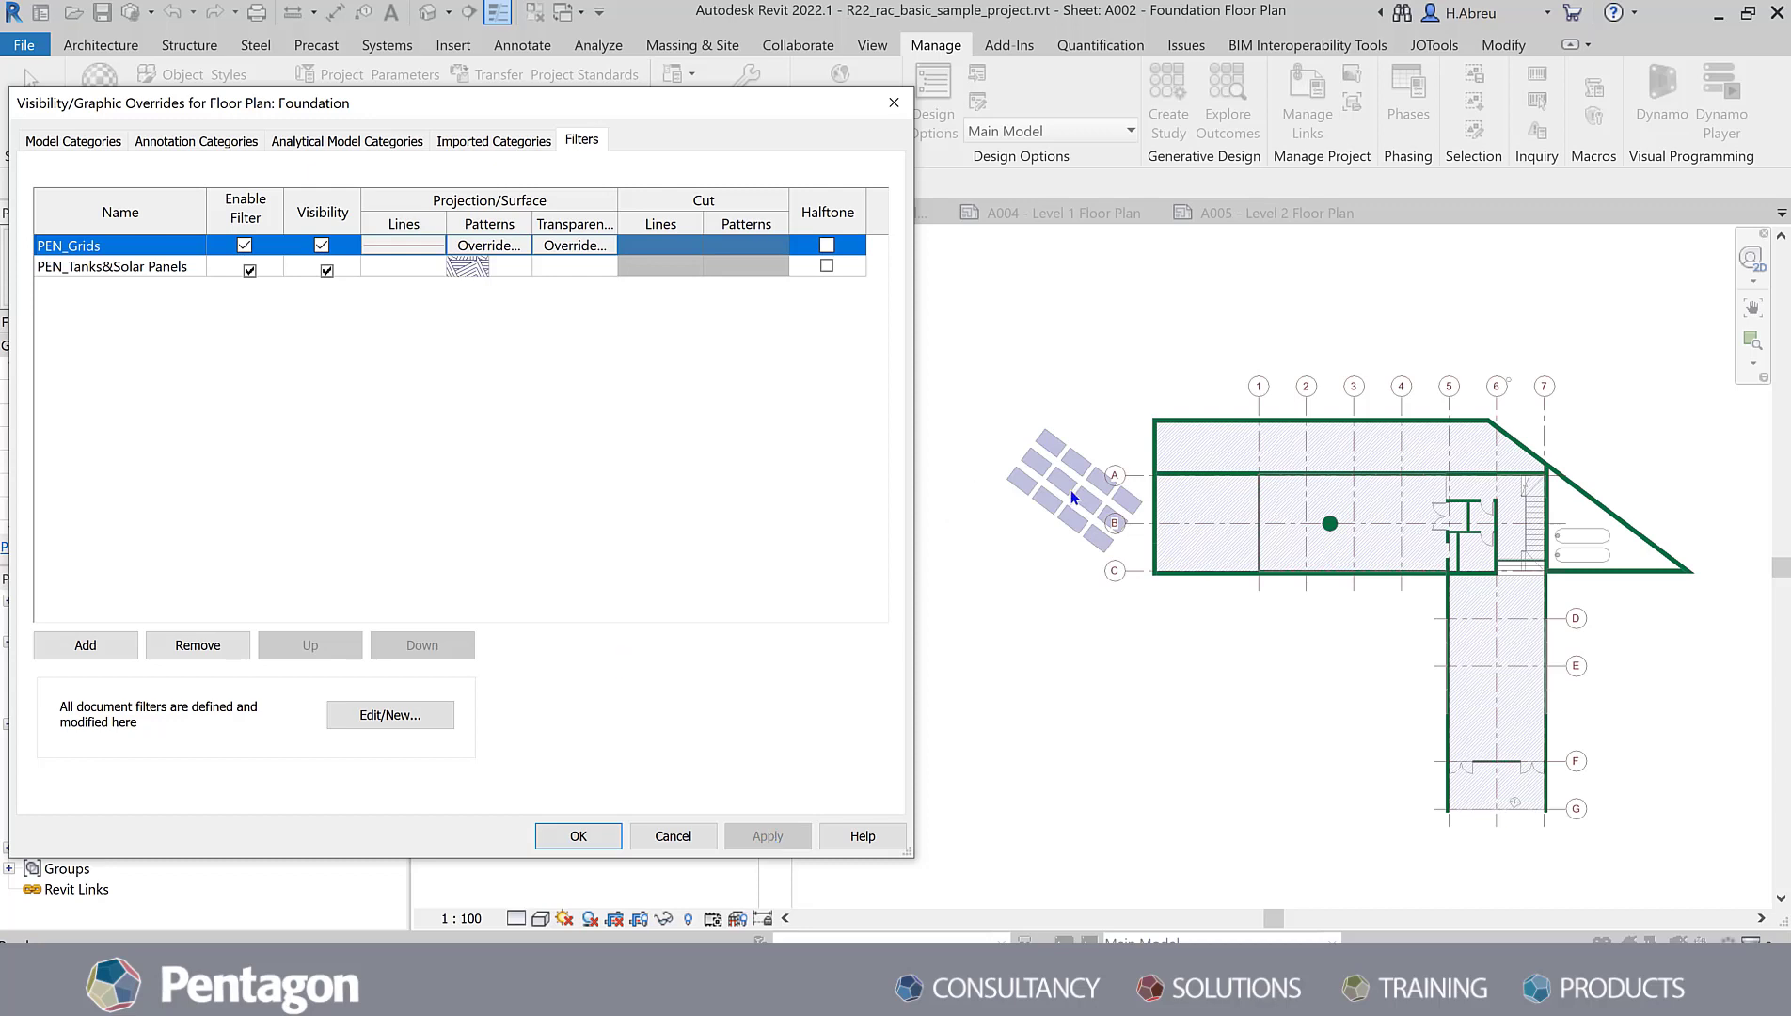
# Step: Close the overrides, look over the hatched solar panels, then zoom to extents with ZE
pyautogui.click(577, 836)
pyautogui.scroll(3, 1078, 456)
pyautogui.scroll(1, 899, 723)
pyautogui.moveTo(927, 727); pyautogui.dragTo(745, 717, button='middle')
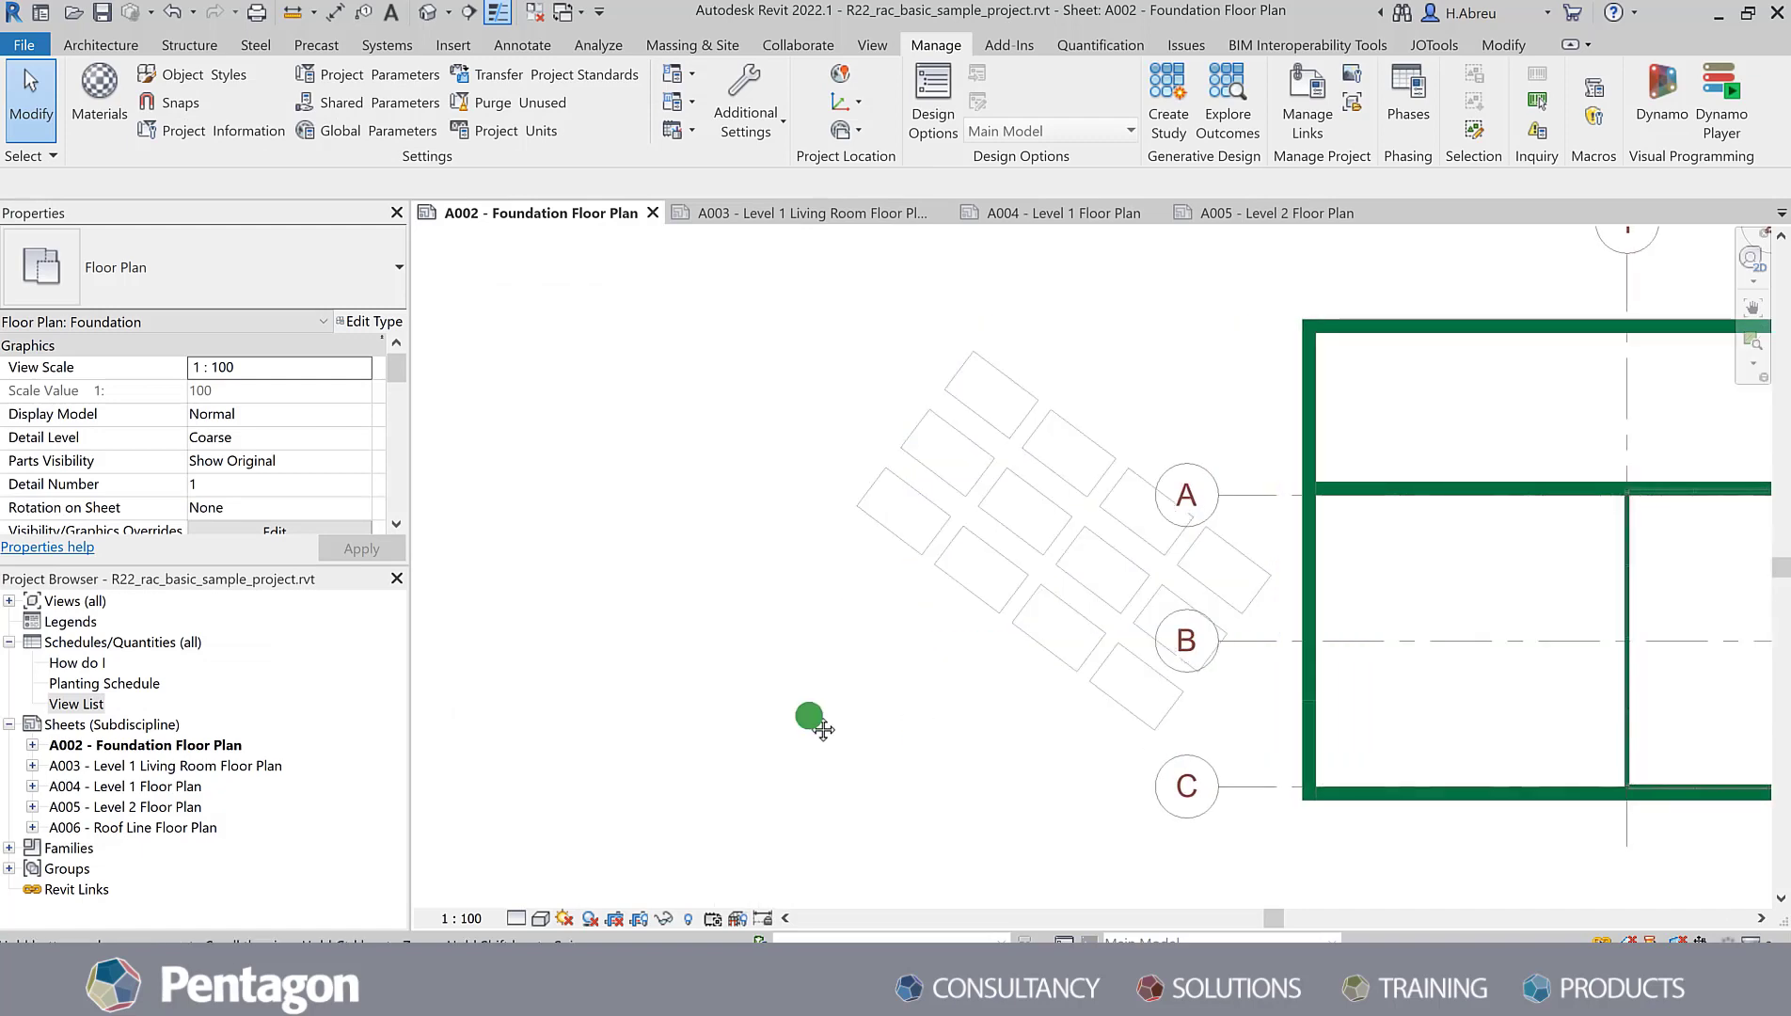
pyautogui.moveTo(1446, 767); pyautogui.dragTo(458, 613, button='middle')
pyautogui.scroll(3, 1199, 513)
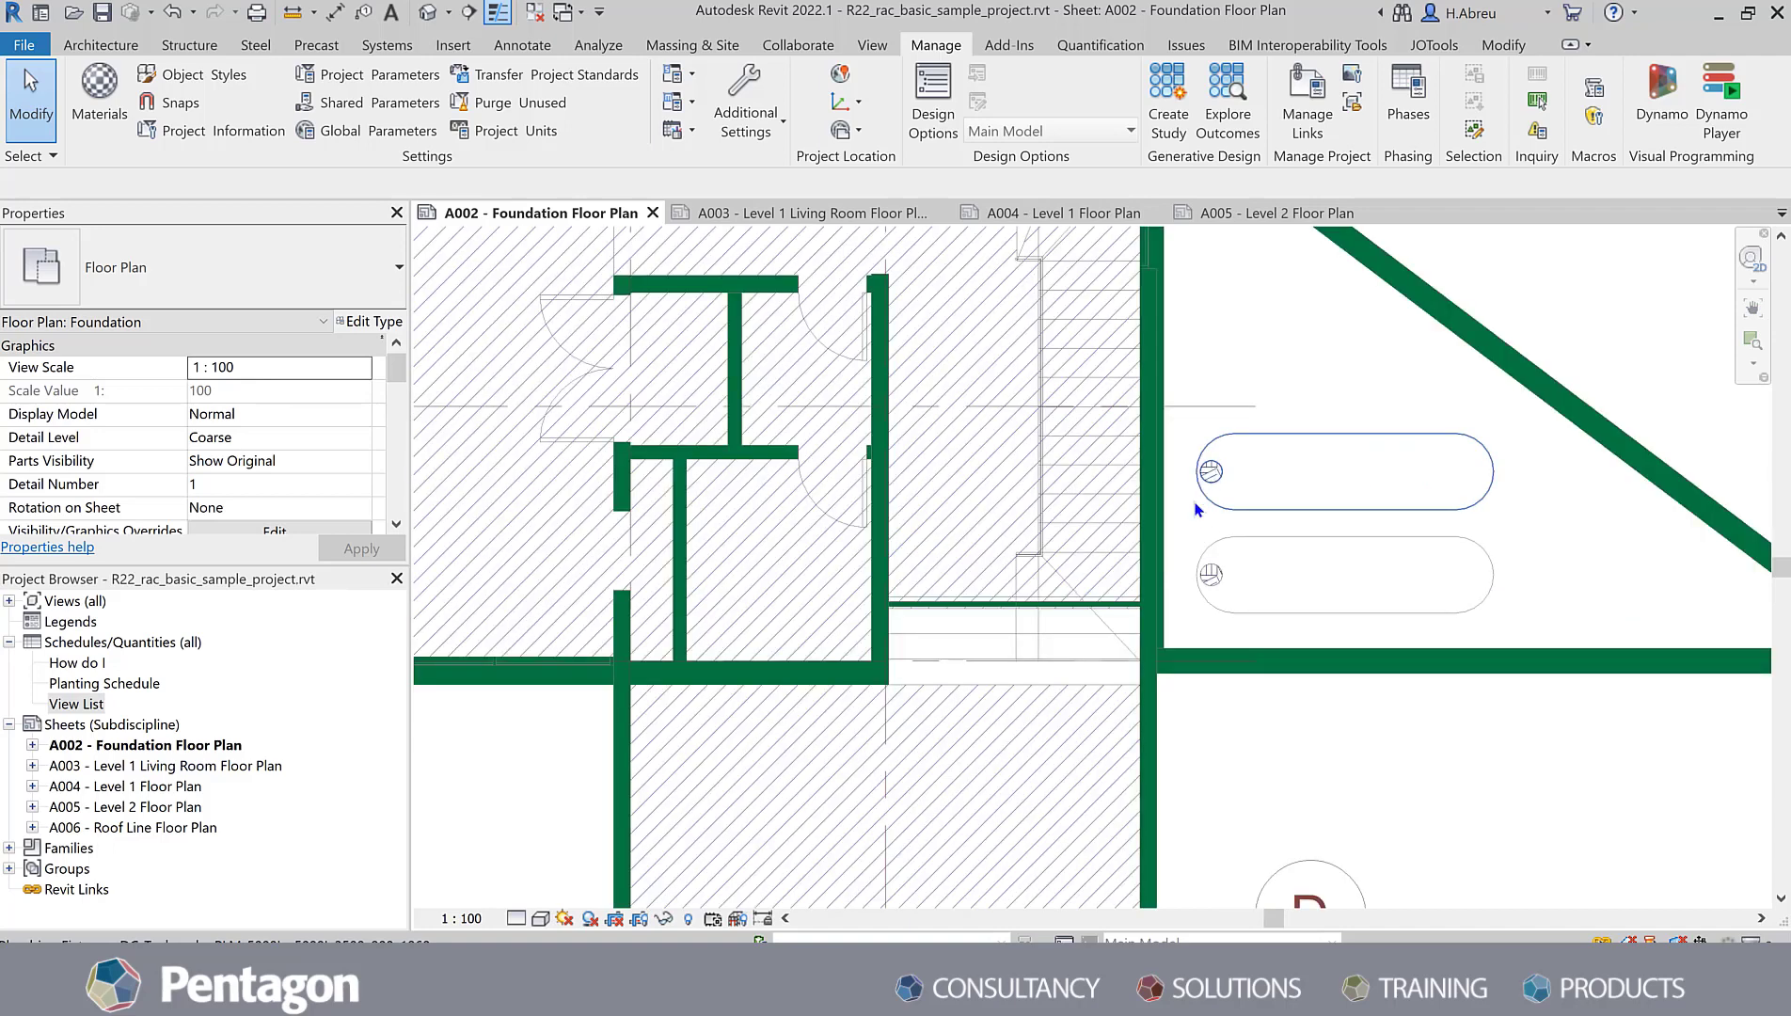
pyautogui.scroll(-5, 1199, 503)
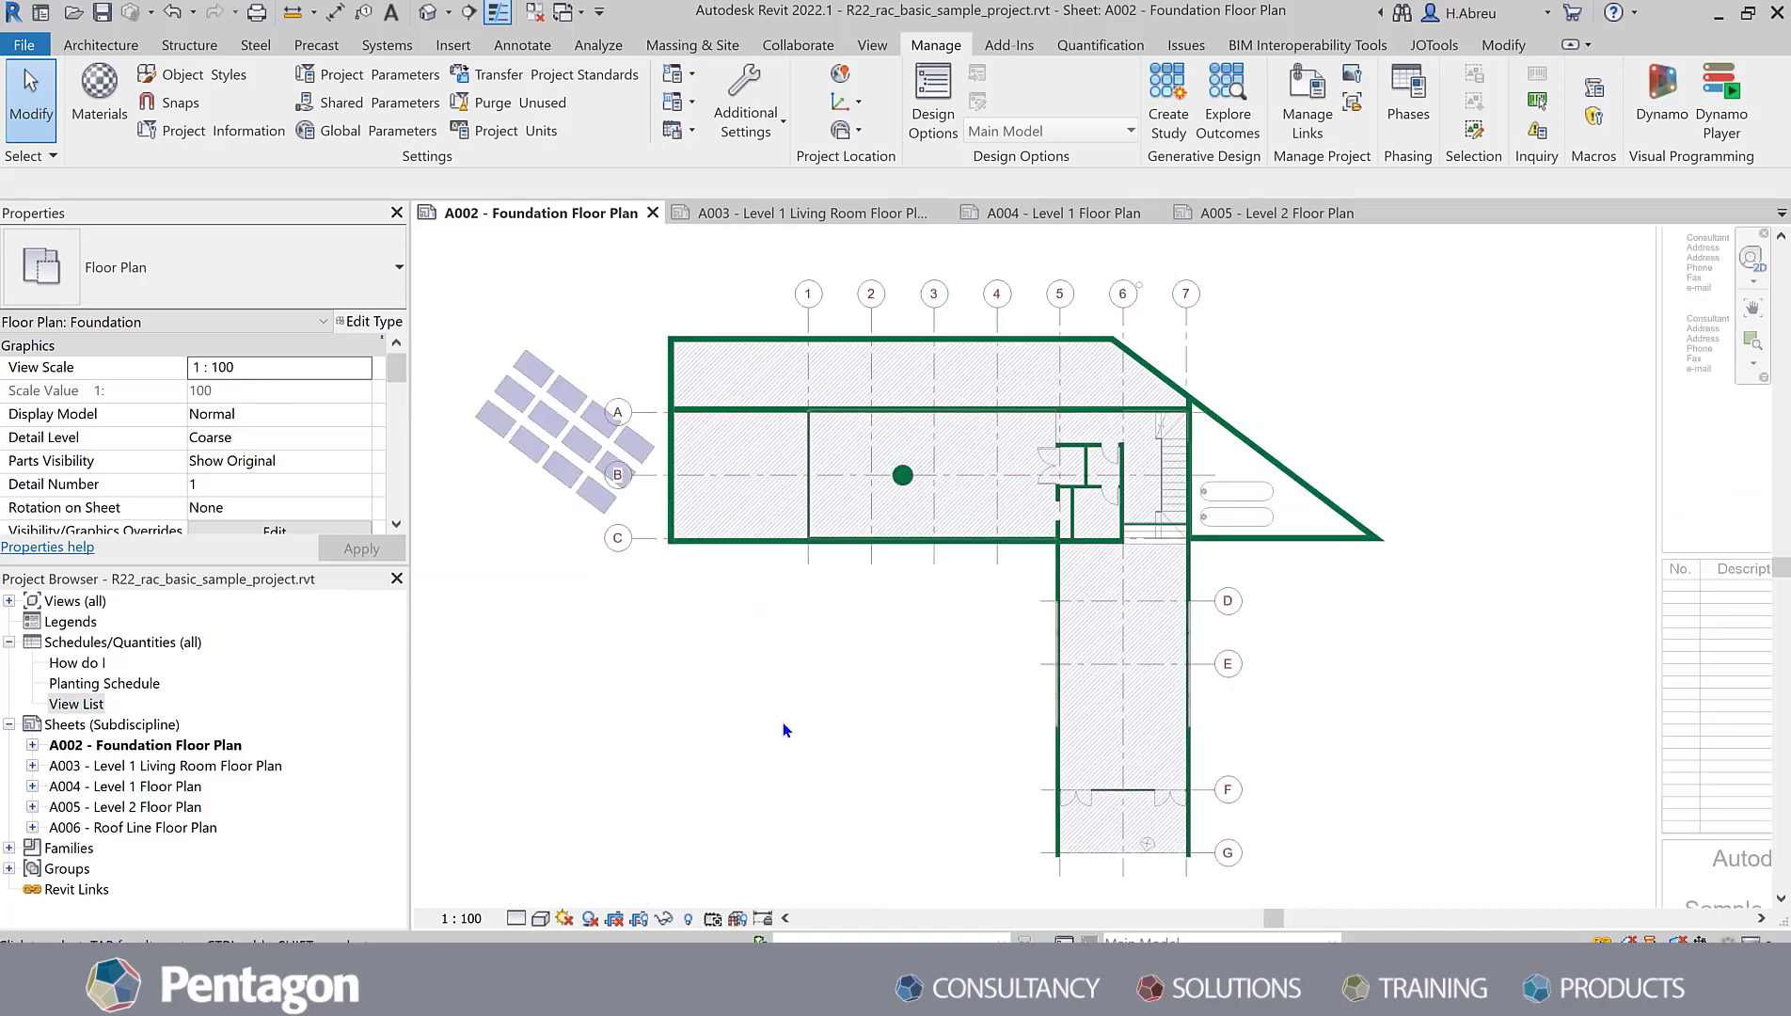
pyautogui.scroll(-3, 720, 731)
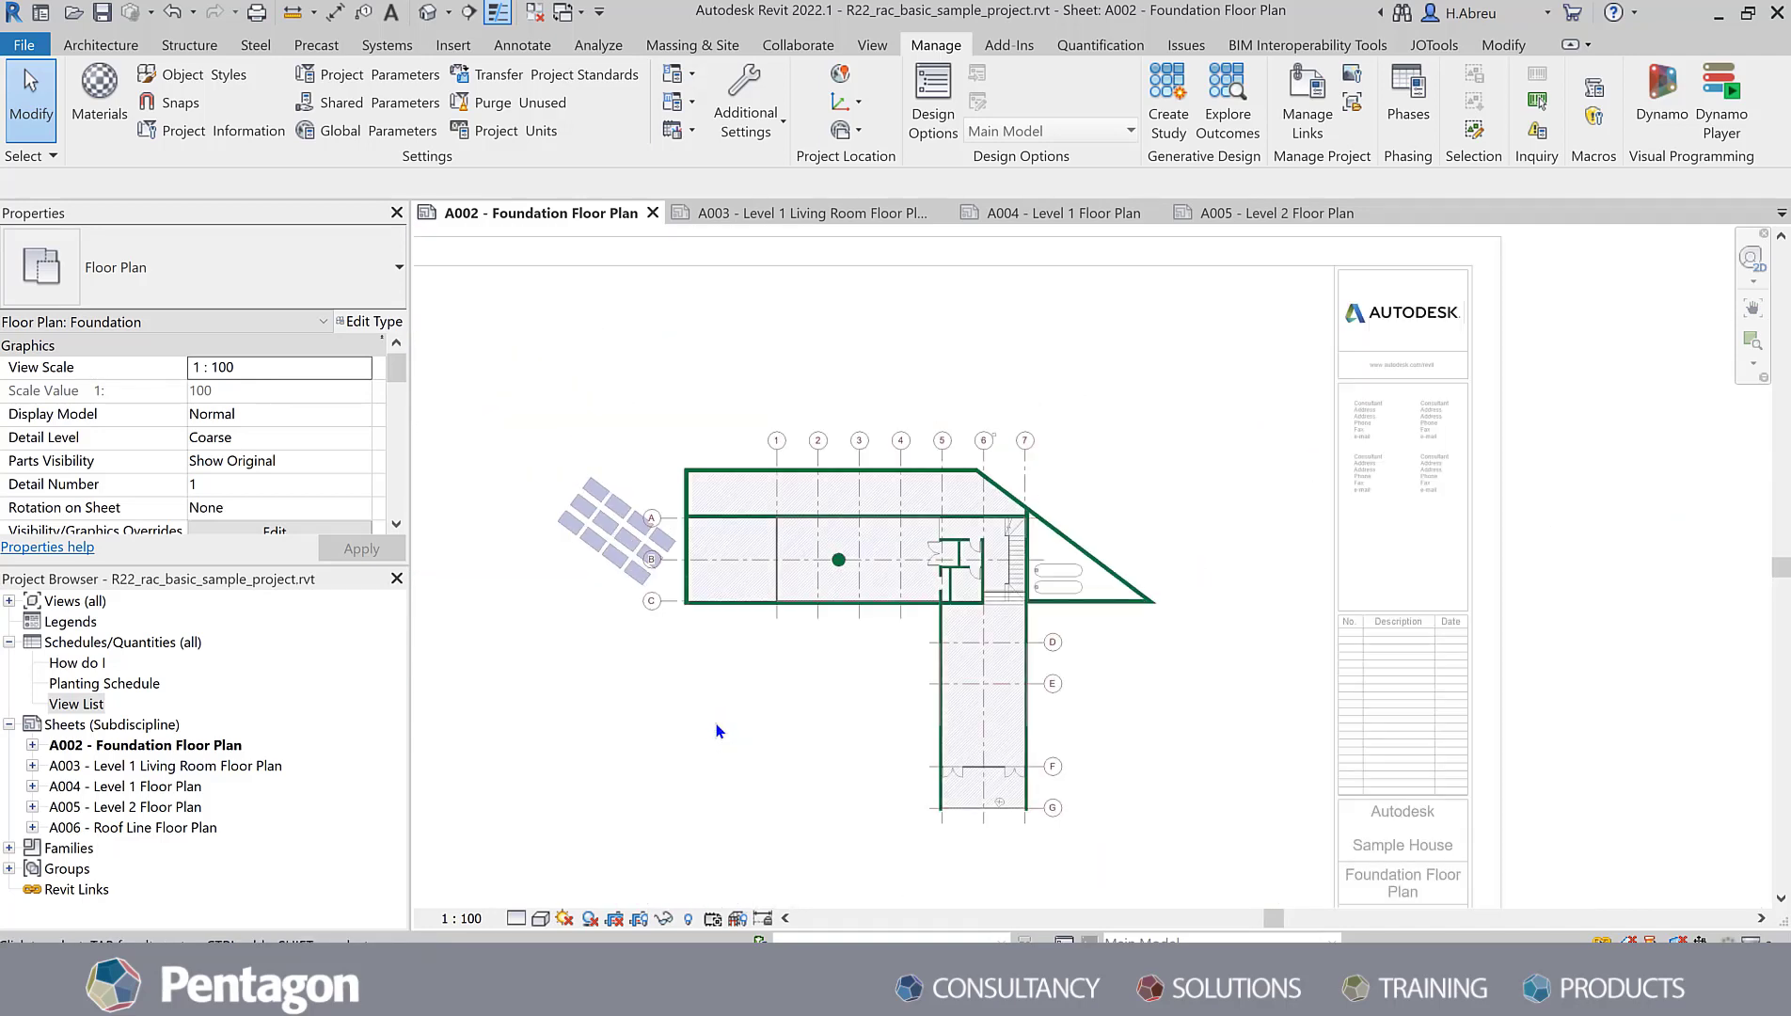
pyautogui.press('z')
pyautogui.press('e')
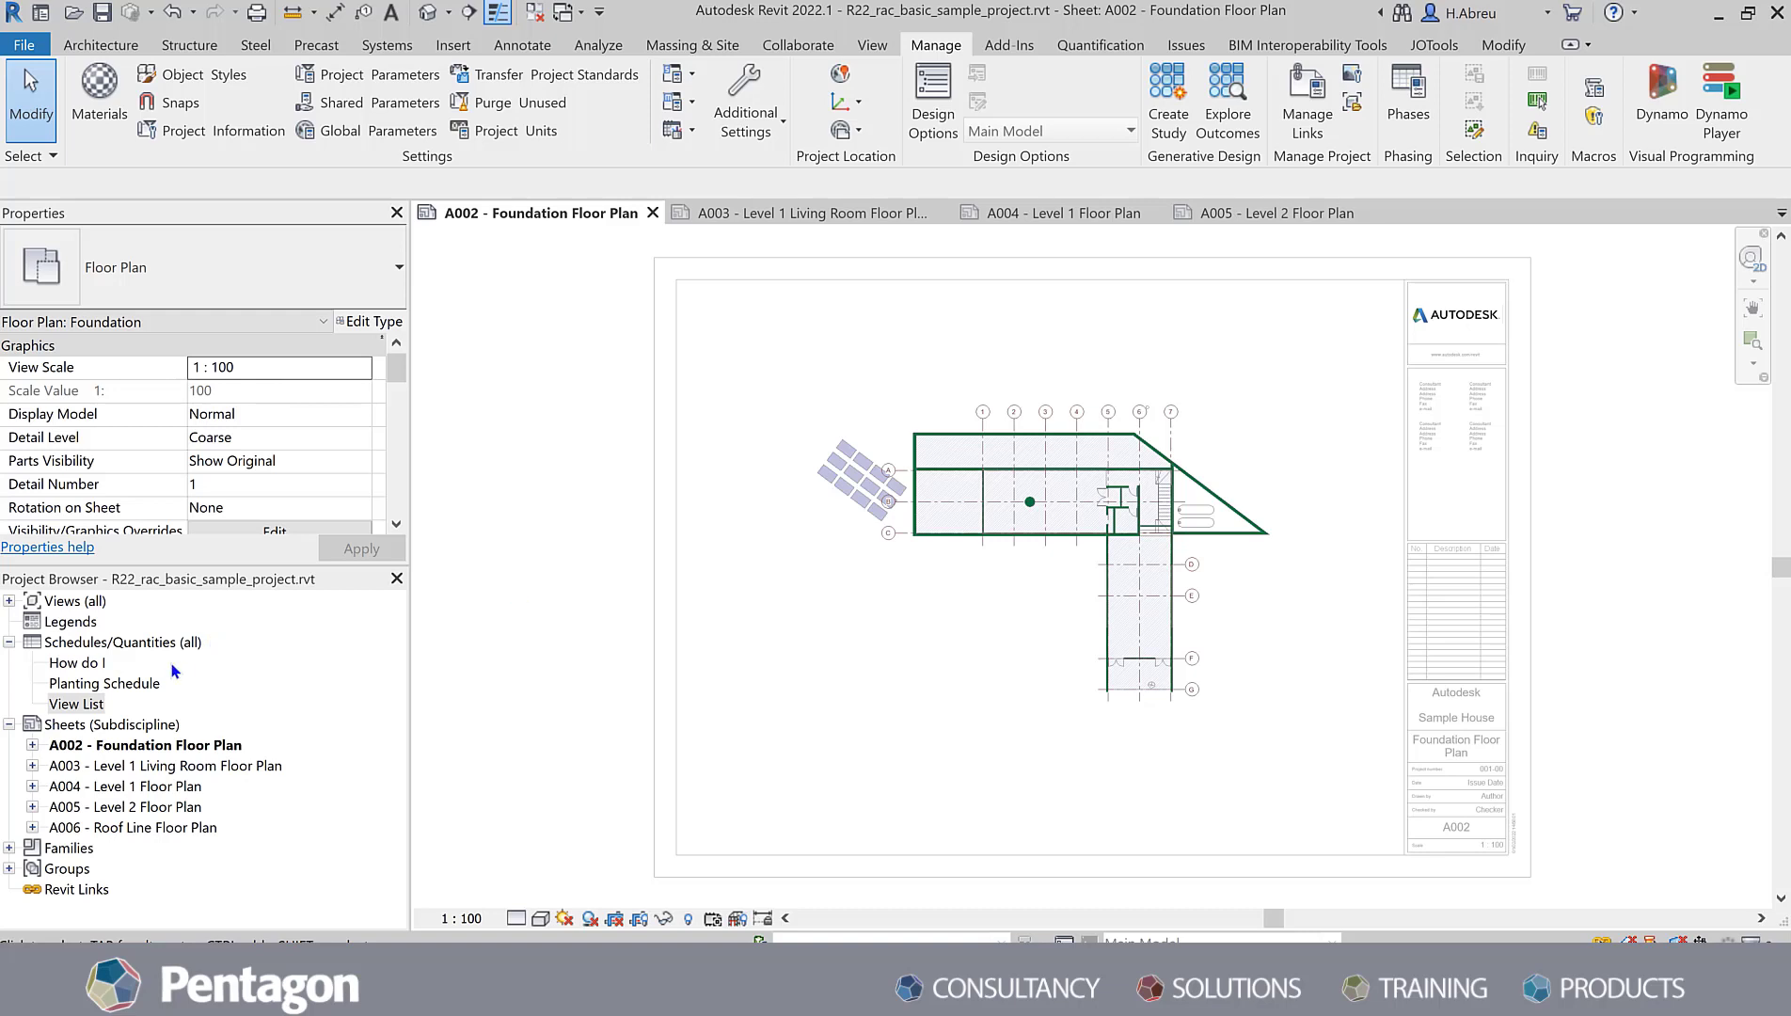
# Step: Select the Foundation floor plan and create a view template from it named PEN_Simple_Floor Plans
pyautogui.click(32, 745)
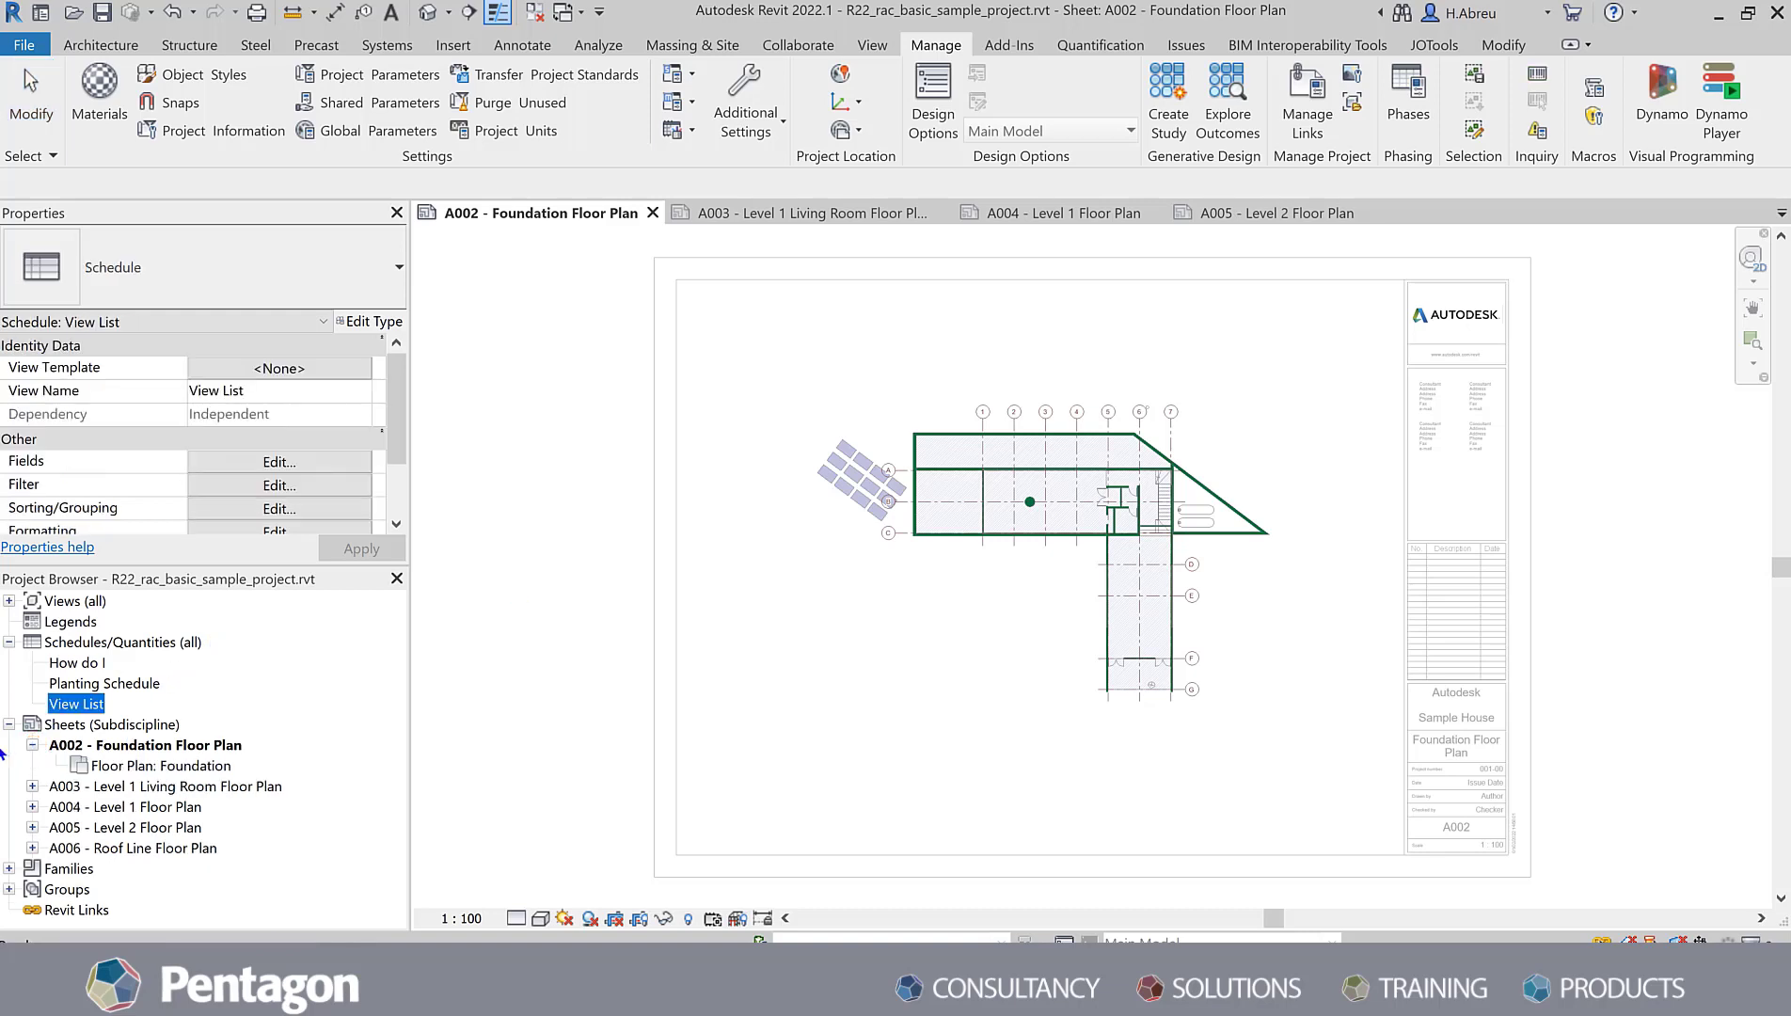
pyautogui.click(184, 766)
pyautogui.rightClick(184, 767)
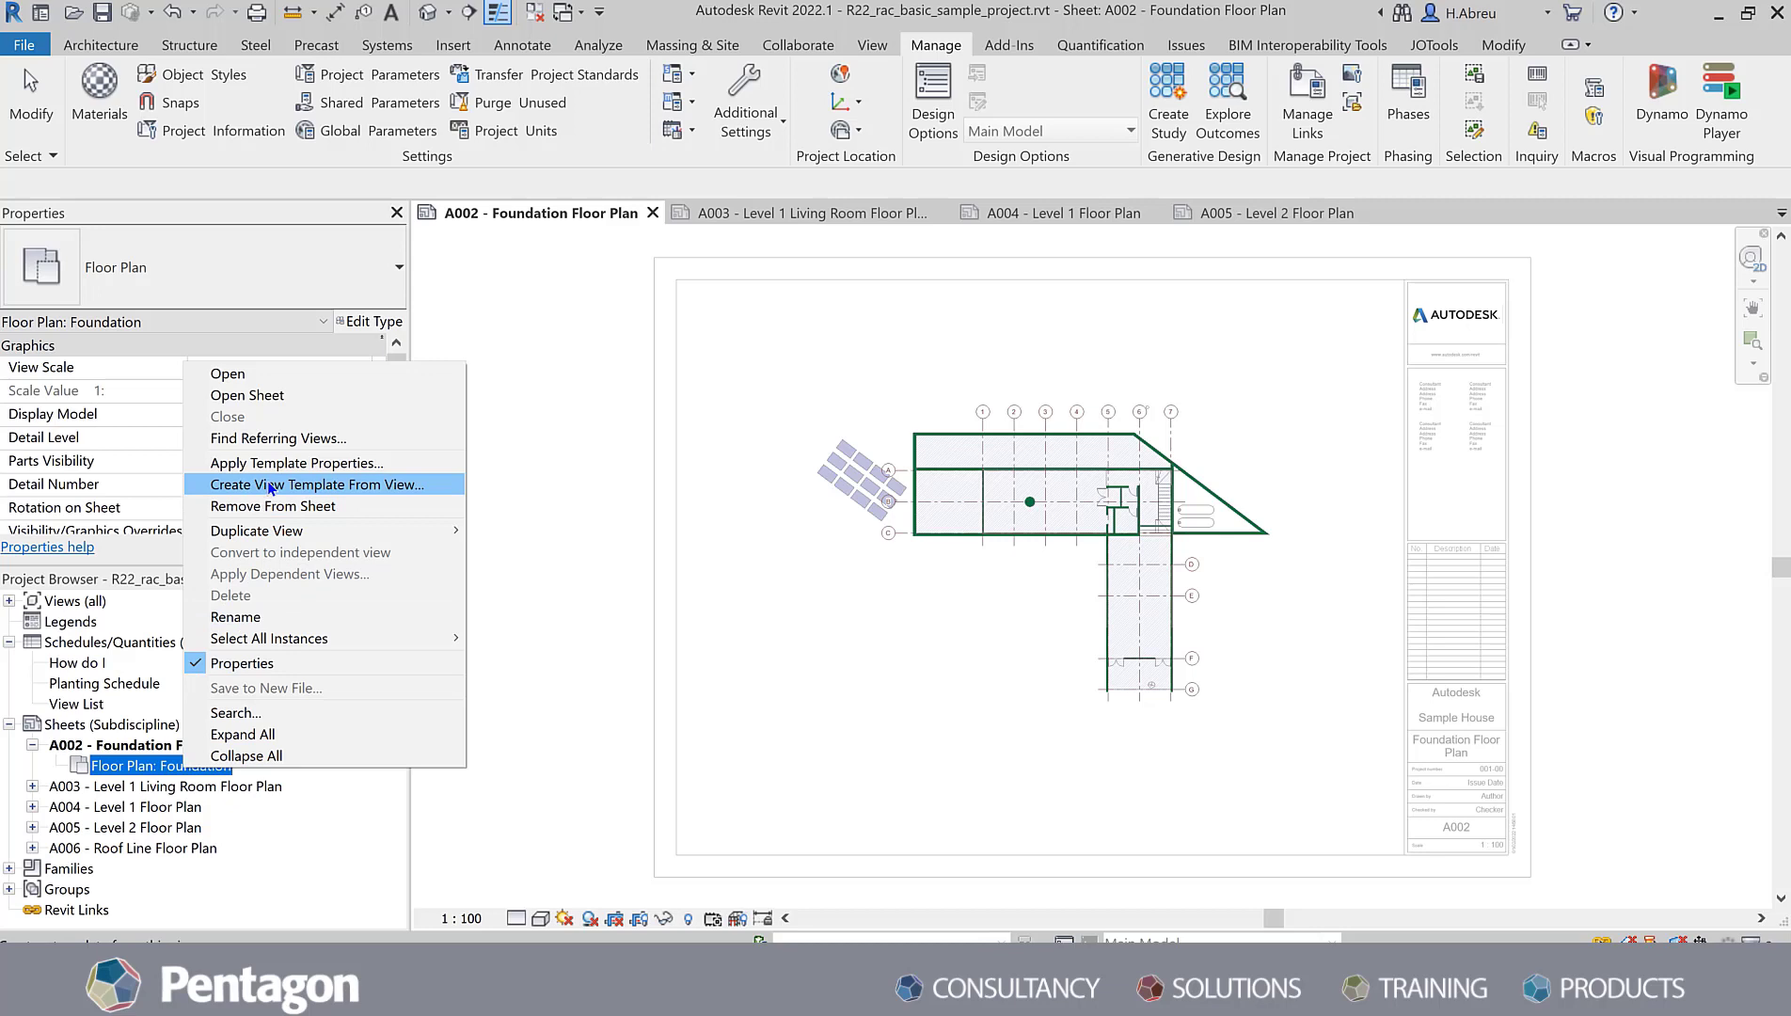
pyautogui.click(624, 471)
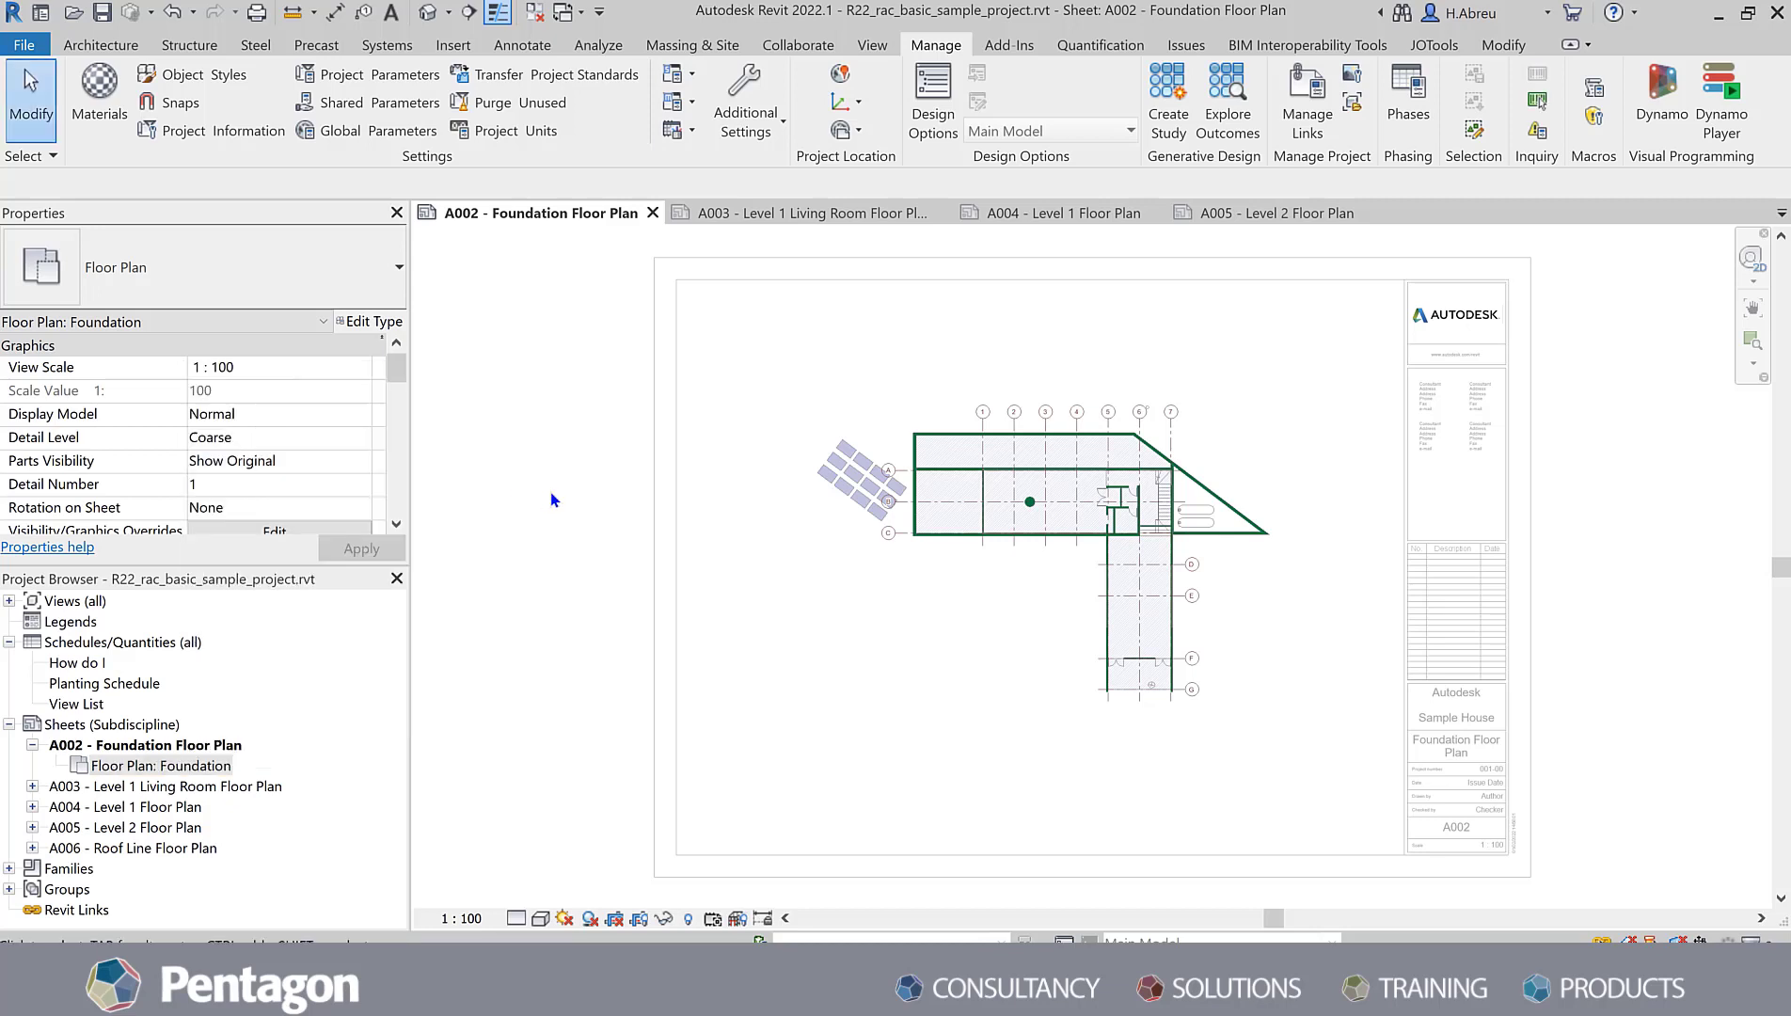
pyautogui.click(880, 46)
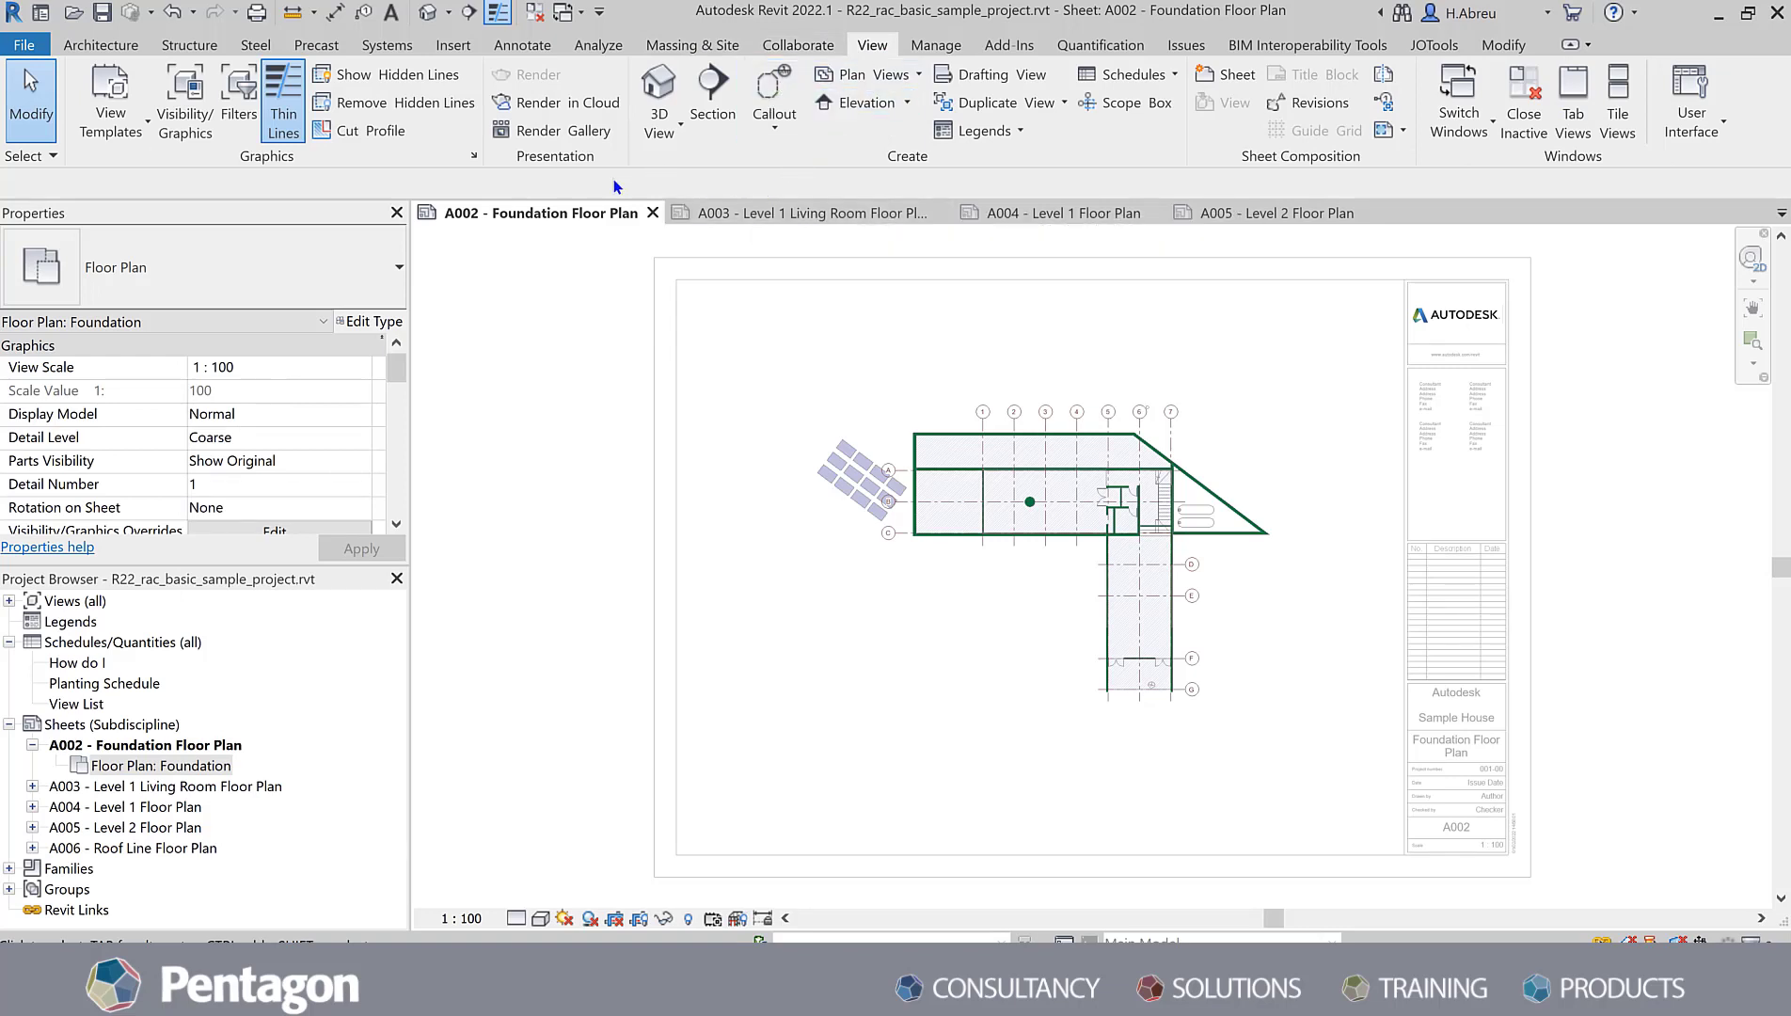
pyautogui.click(117, 131)
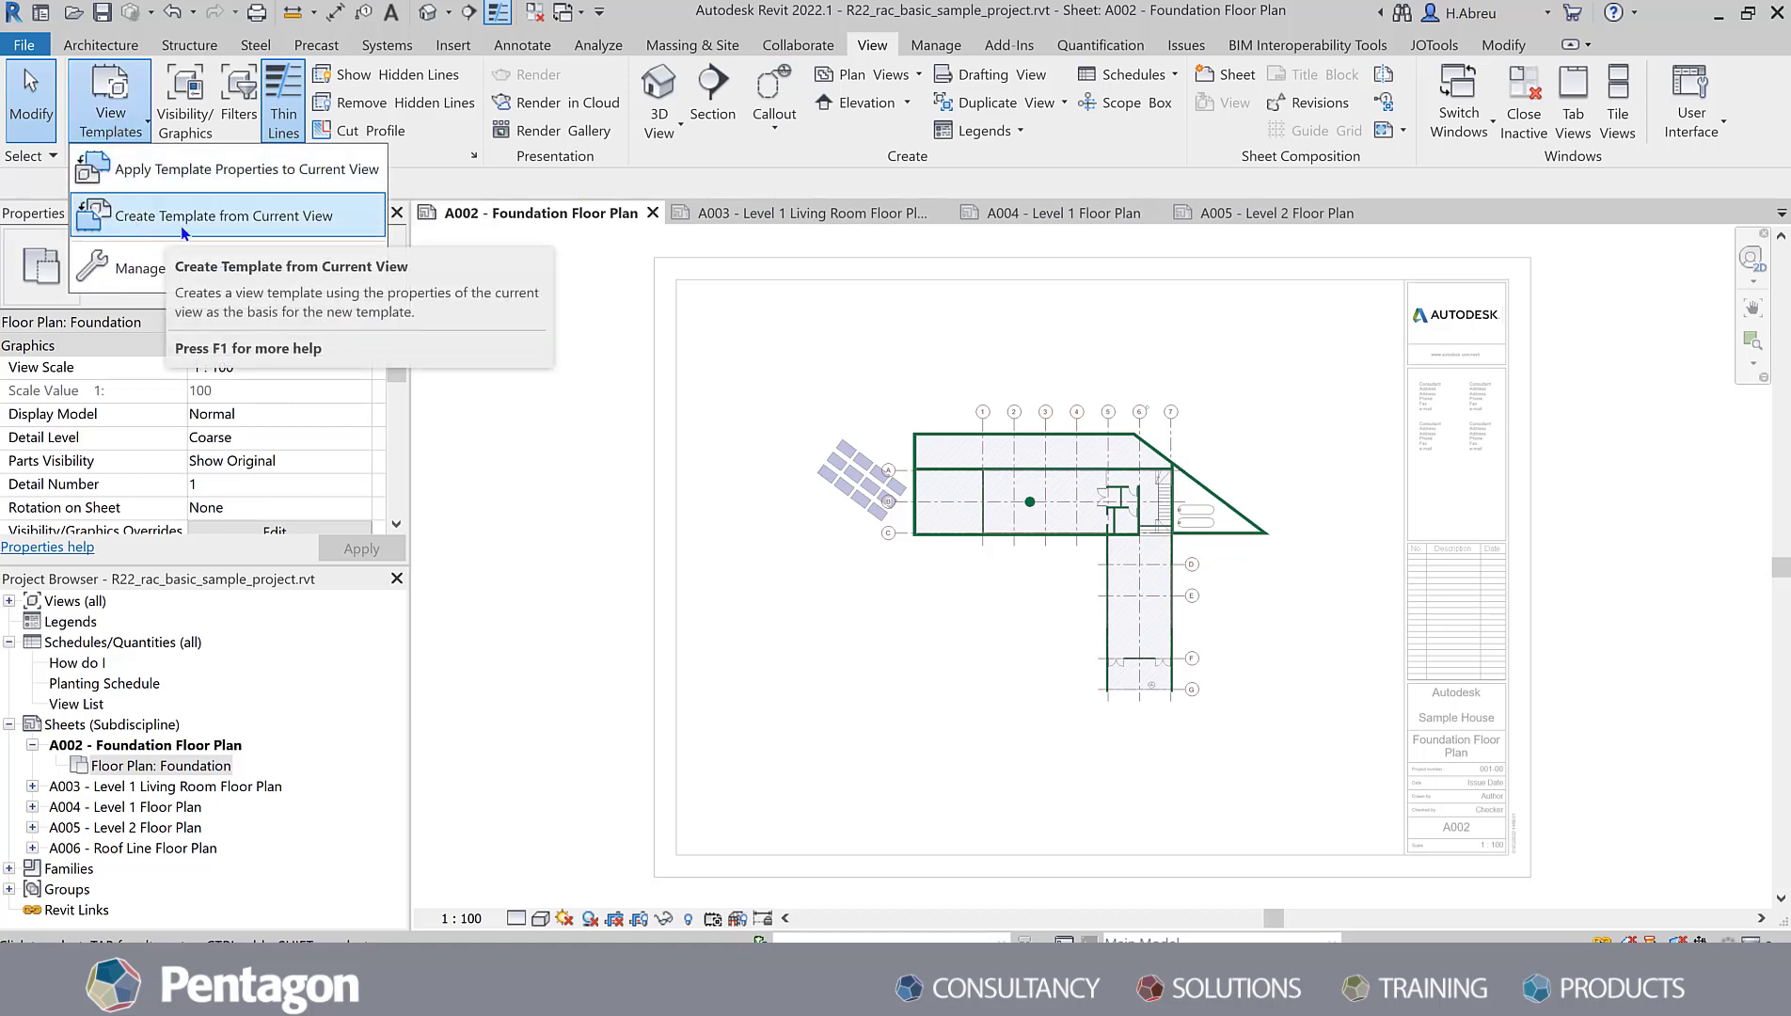
pyautogui.click(181, 225)
pyautogui.moveTo(894, 424); pyautogui.dragTo(889, 665)
pyautogui.click(860, 712)
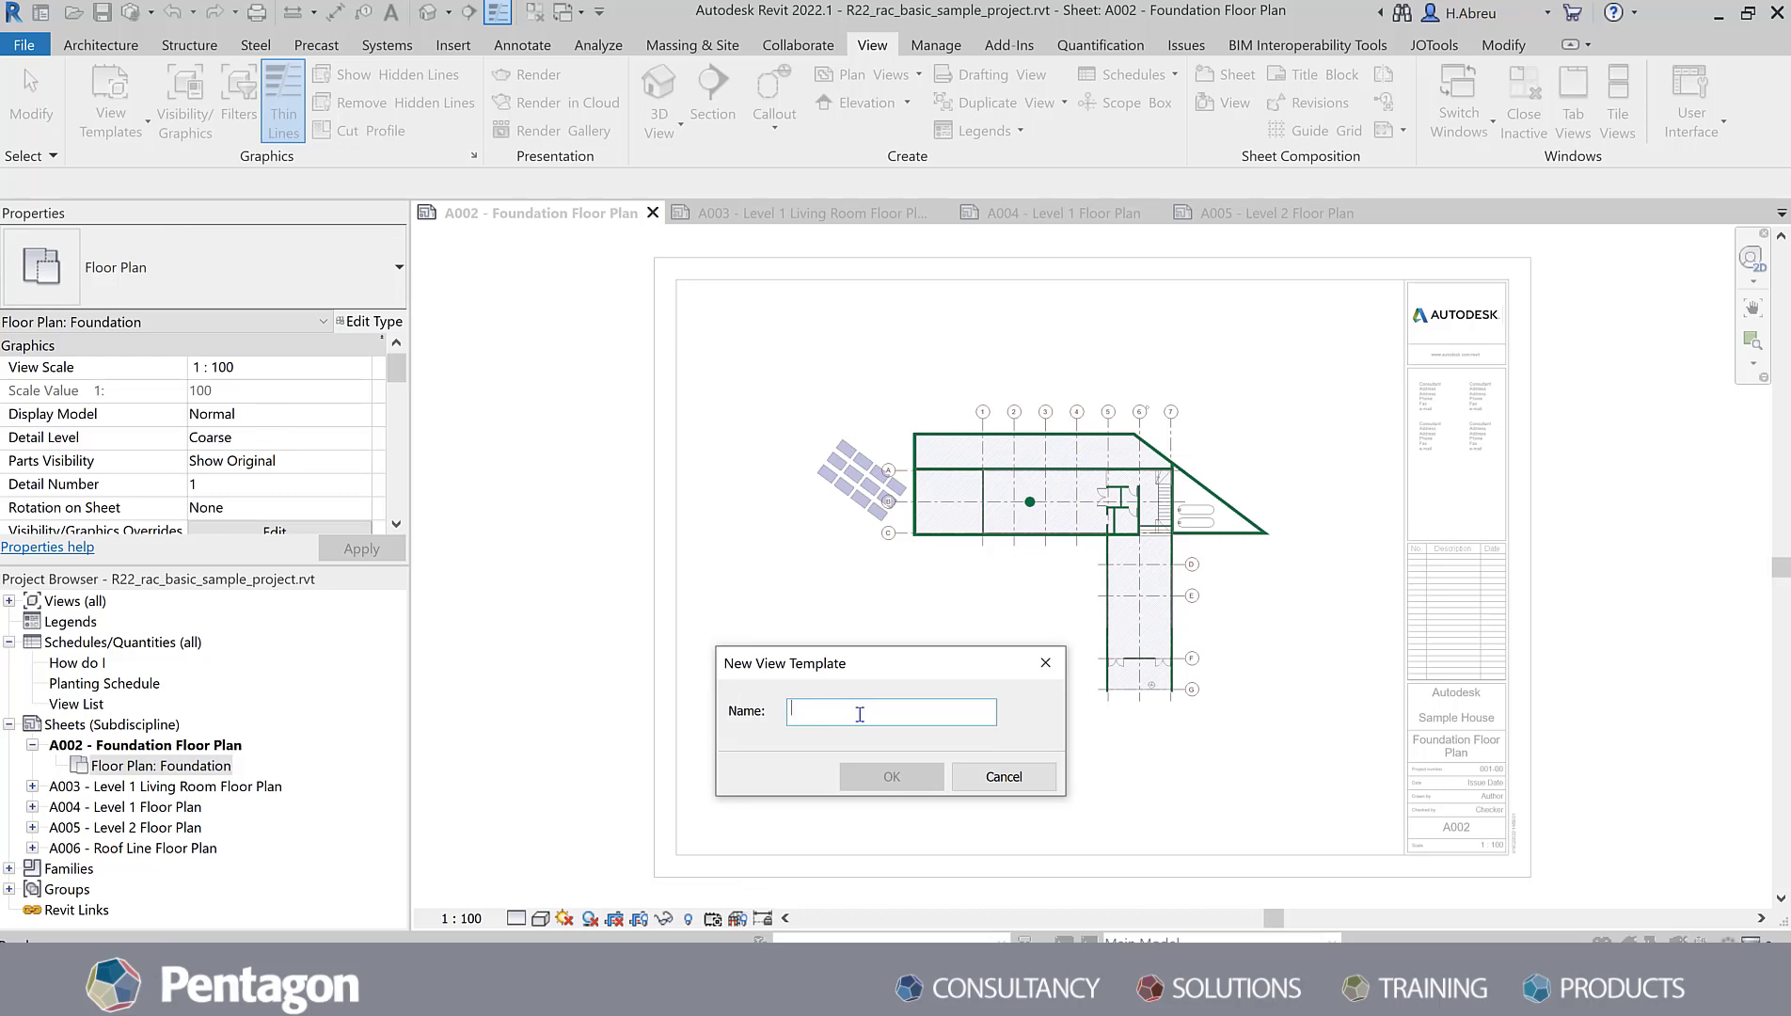
pyautogui.write('PEN_')
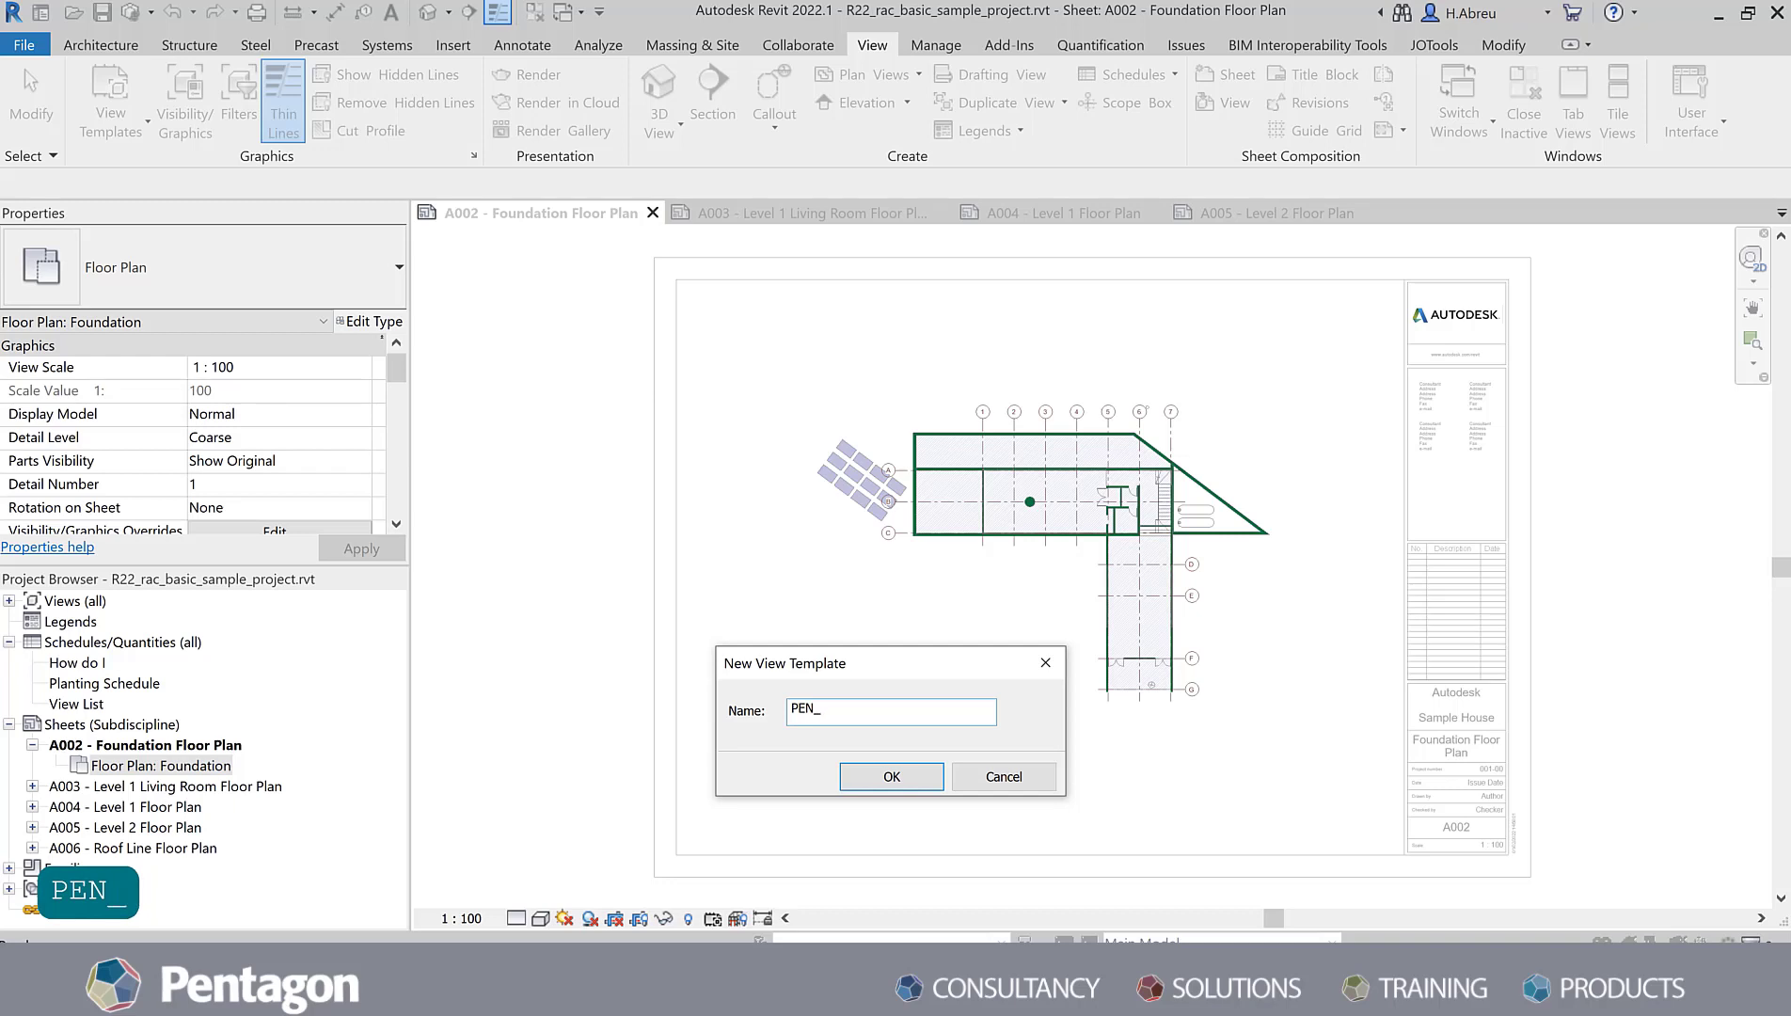
pyautogui.write('Simple')
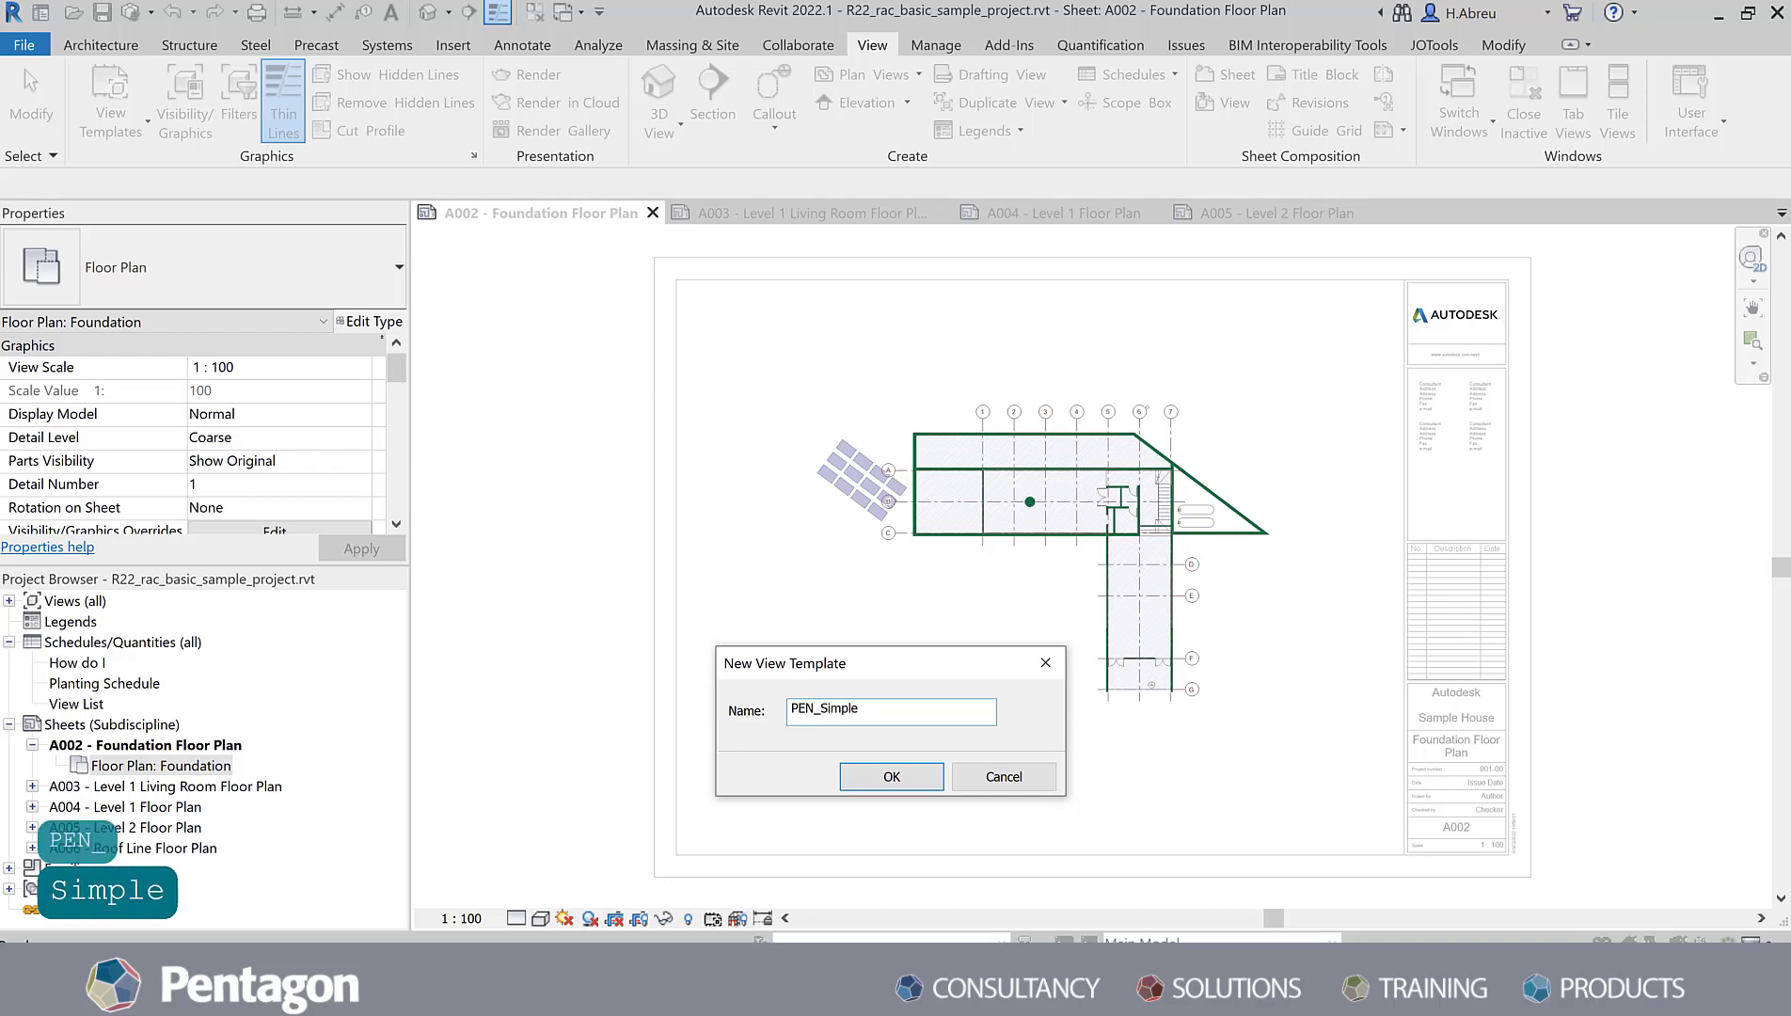
pyautogui.write('_Flo')
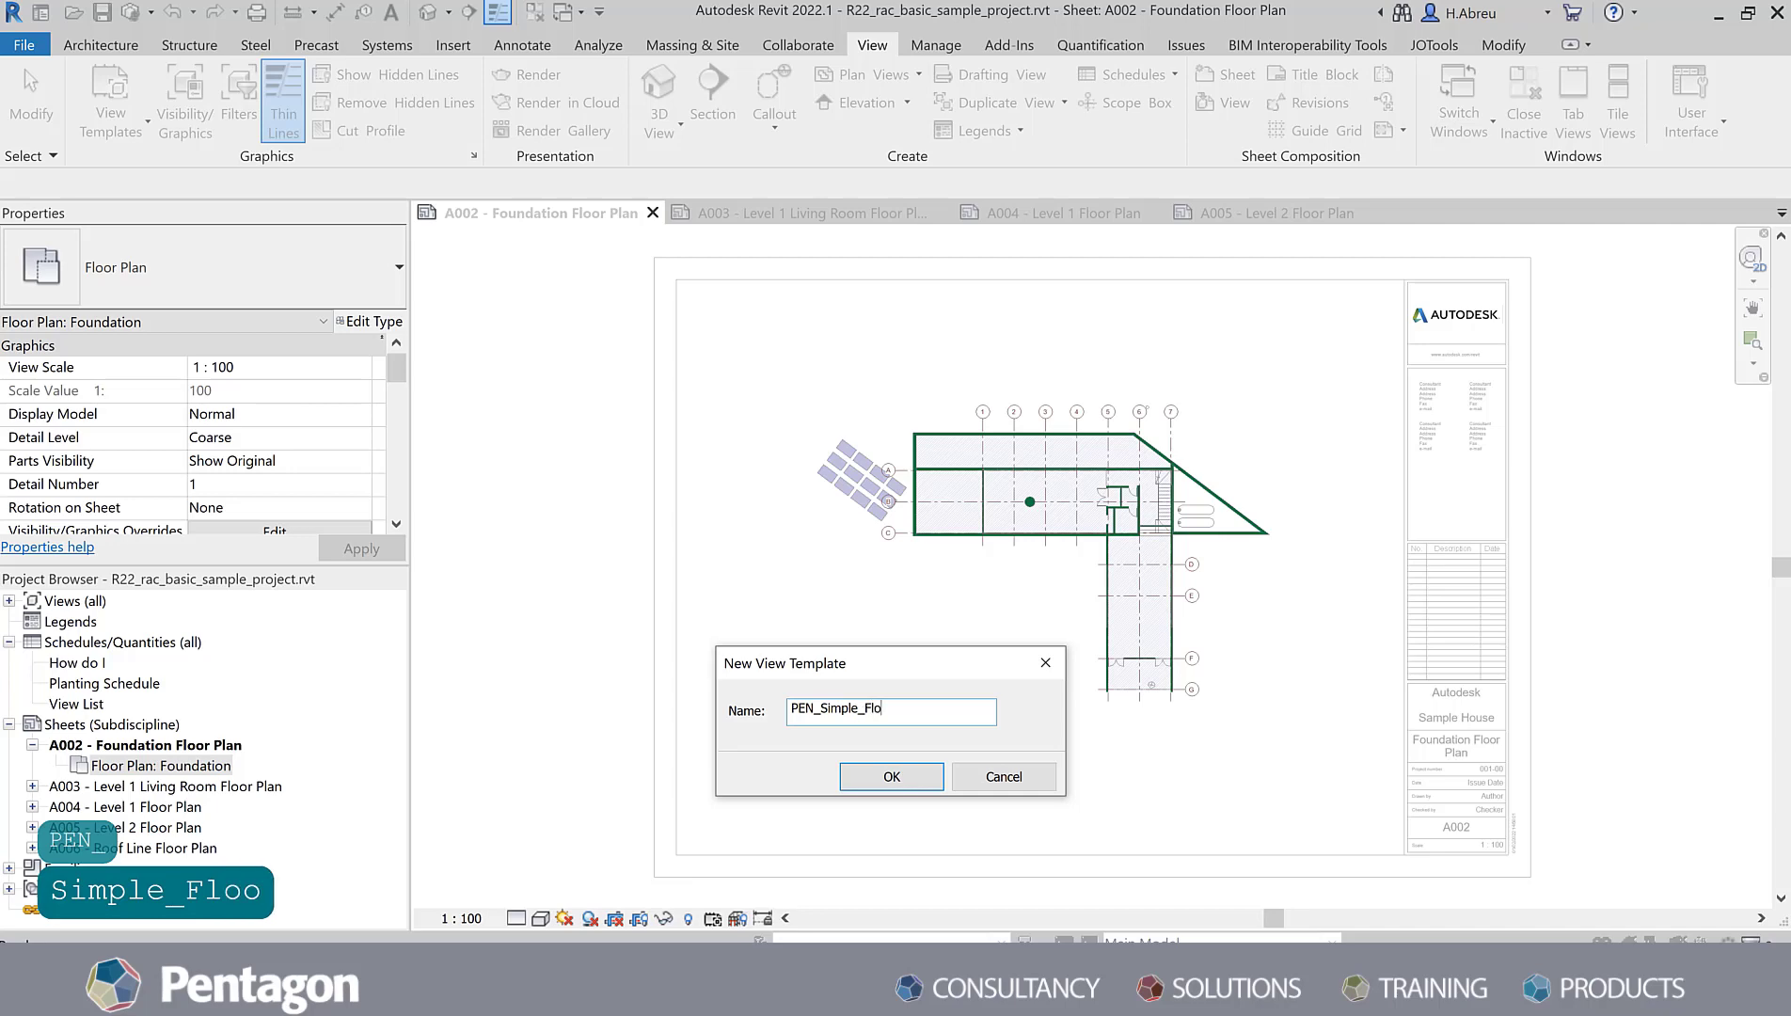
pyautogui.write('or Plans')
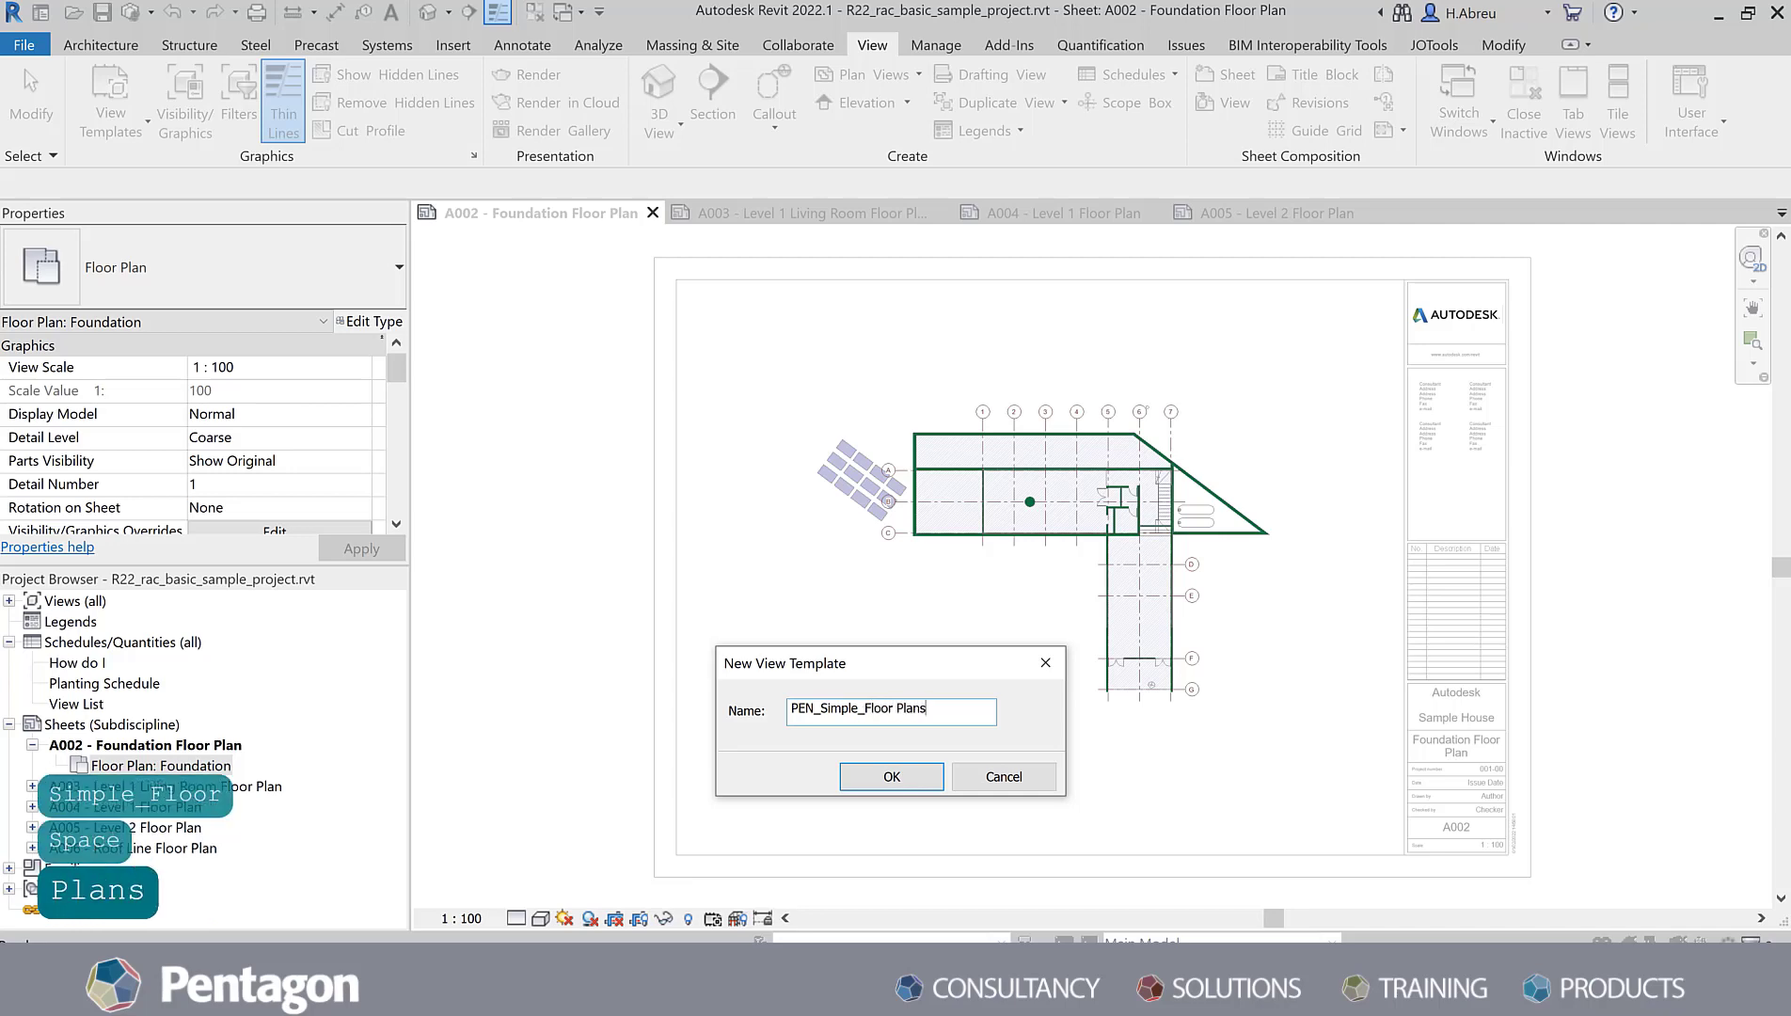
pyautogui.click(907, 777)
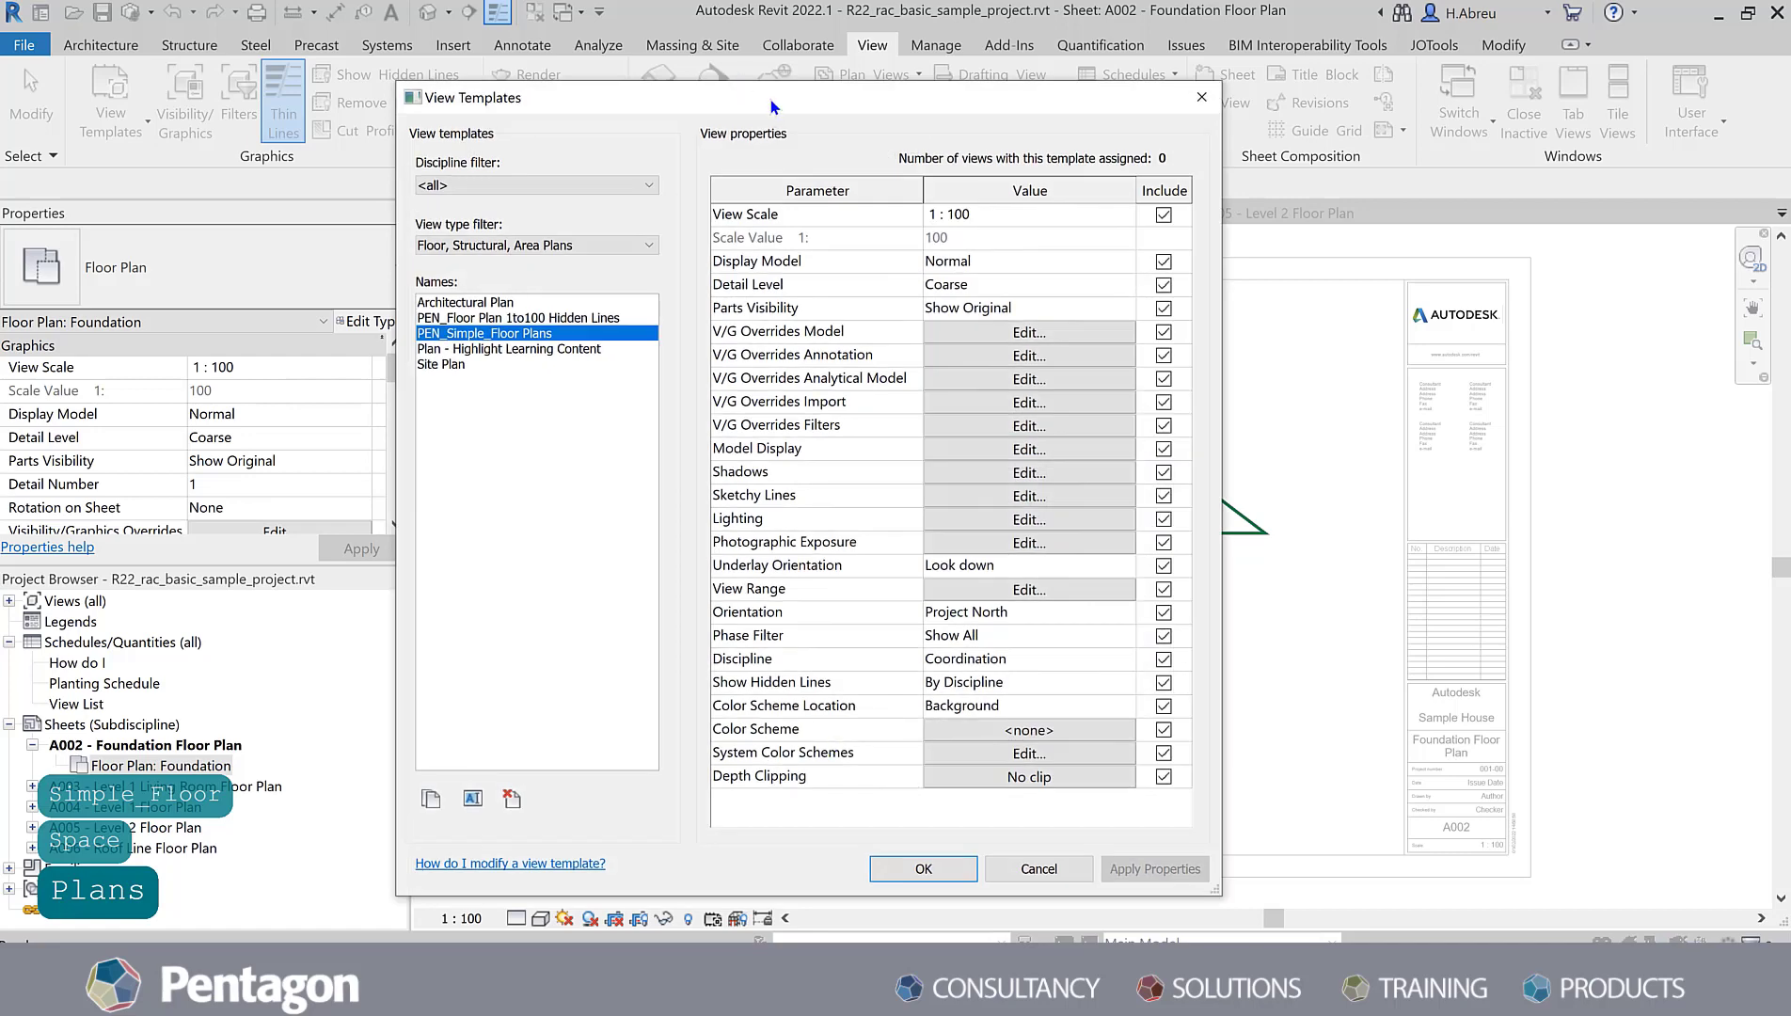
# Step: Exclude View Scale from the PEN_Simple_Floor Plans template's included parameters
pyautogui.moveTo(777, 108); pyautogui.dragTo(847, 89)
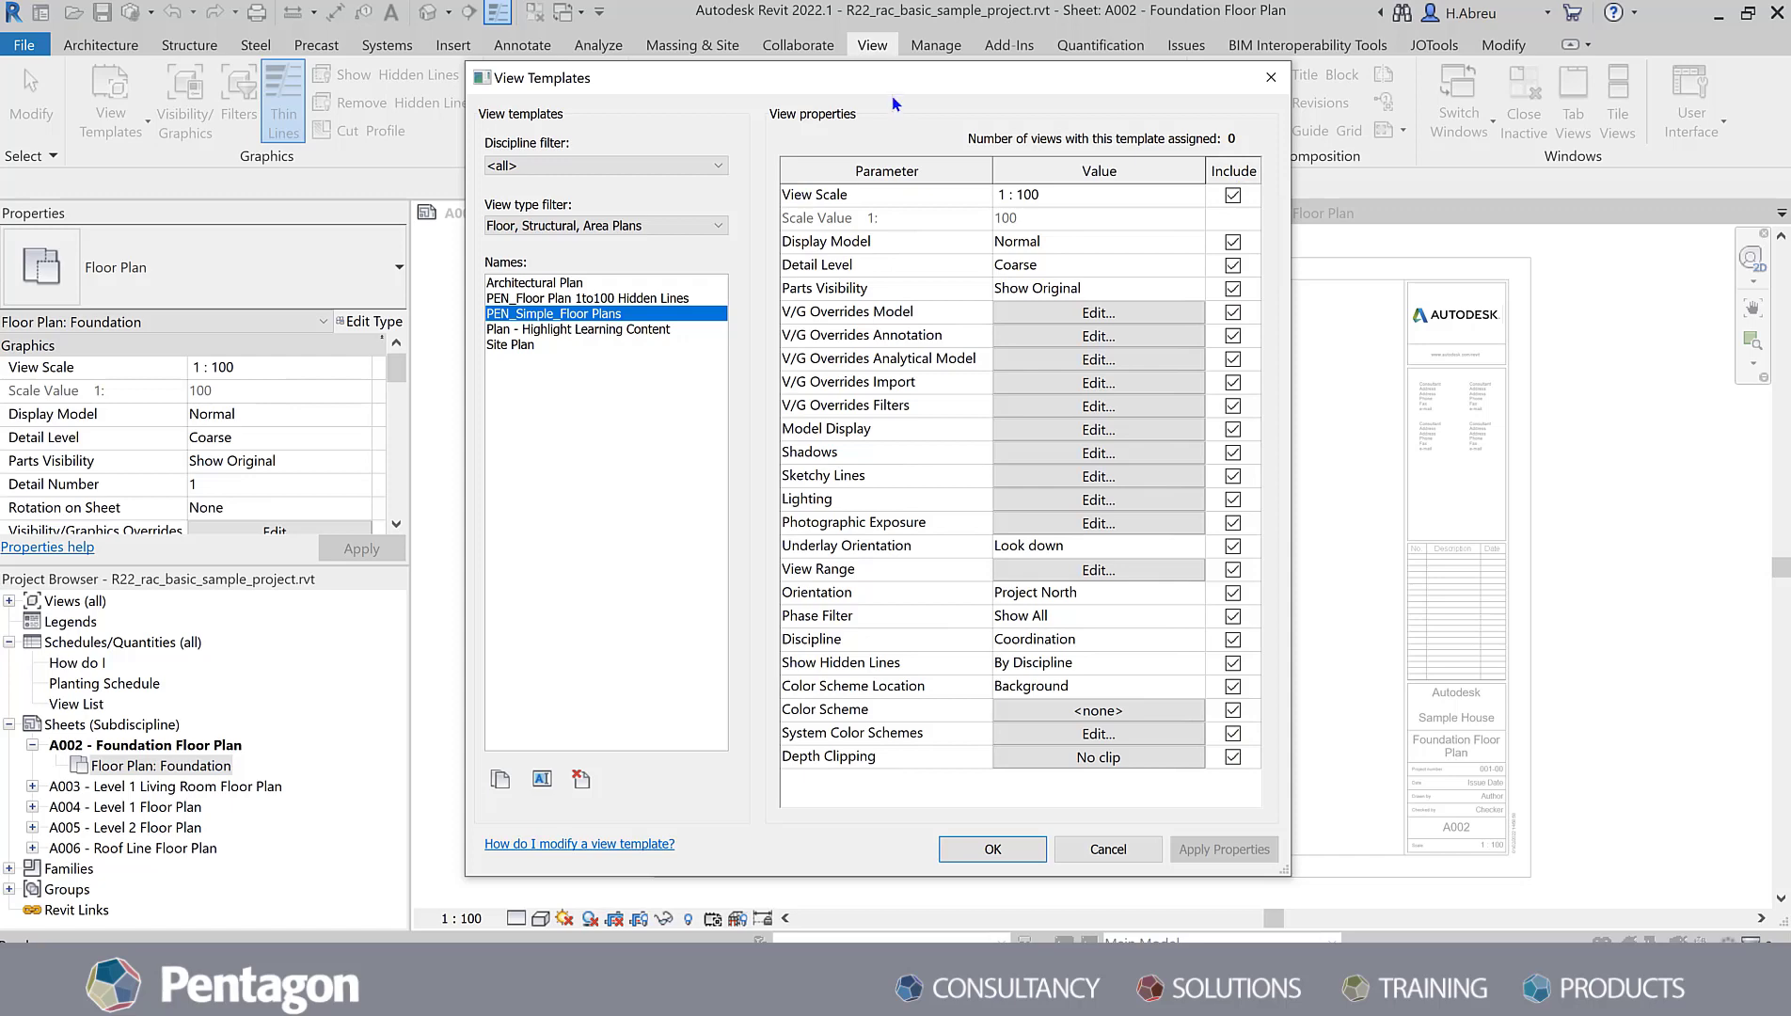
pyautogui.moveTo(933, 68); pyautogui.dragTo(1033, 34)
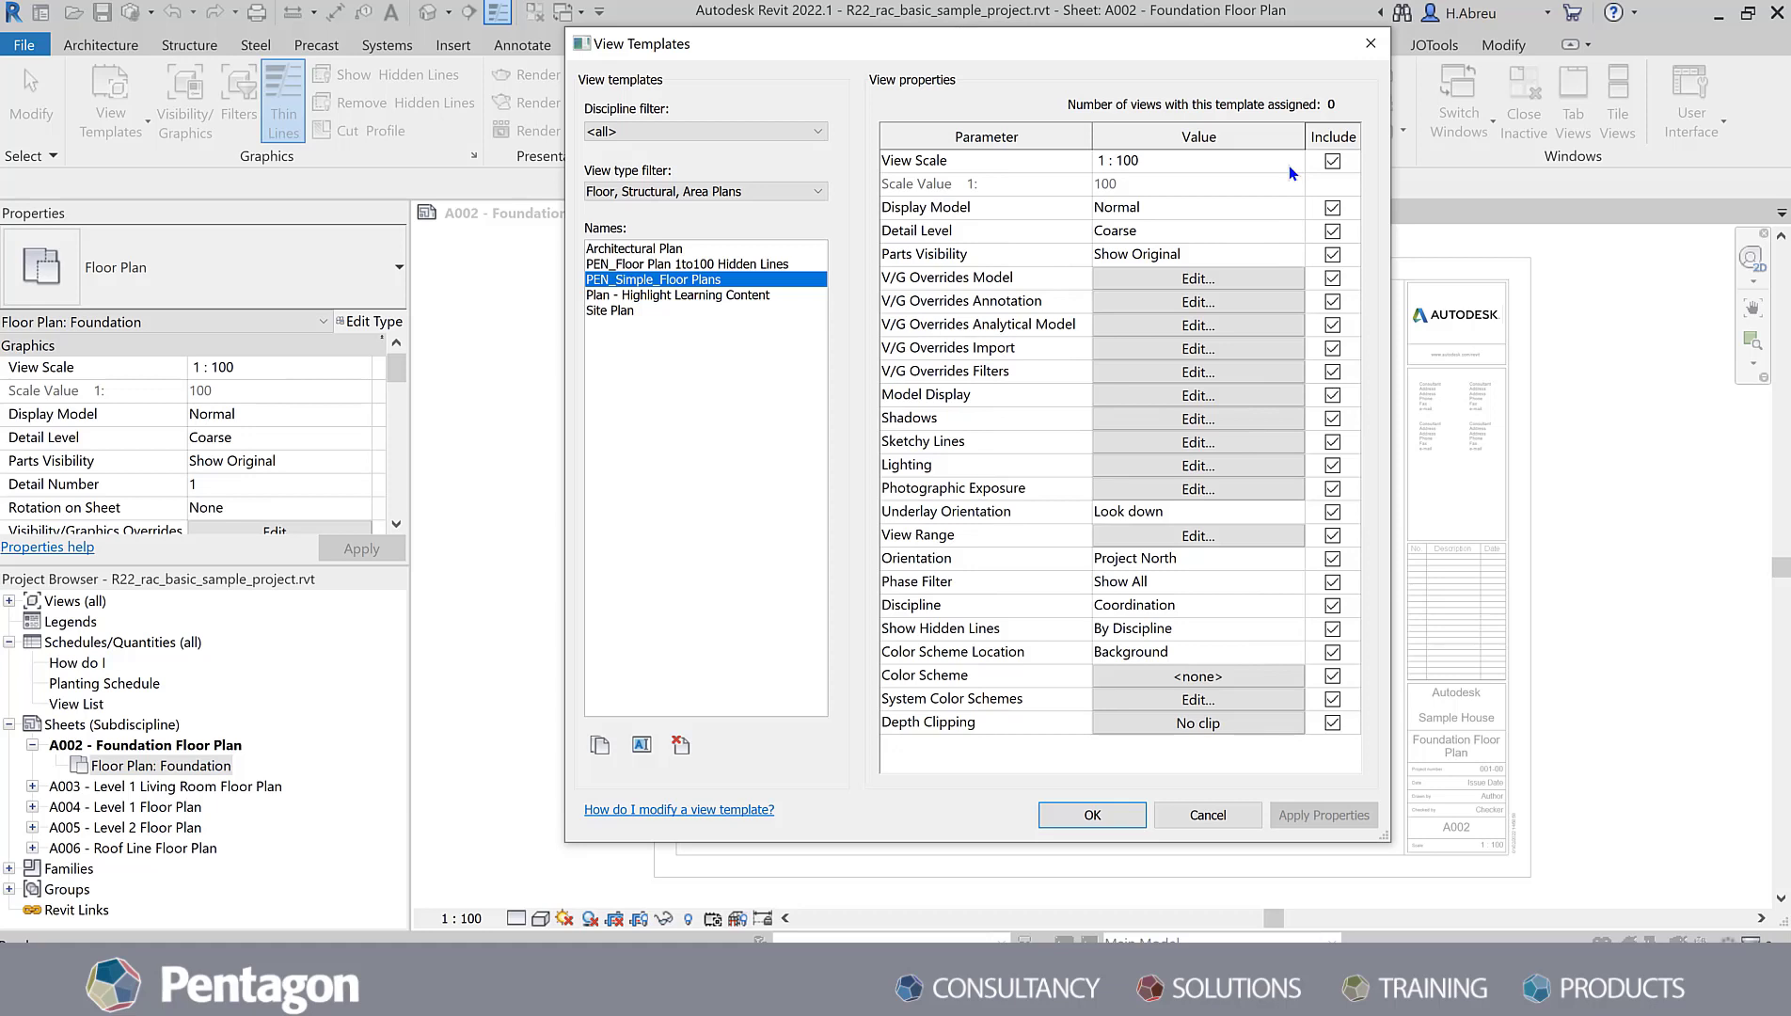
pyautogui.click(1332, 161)
pyautogui.moveTo(1095, 45); pyautogui.dragTo(899, 91)
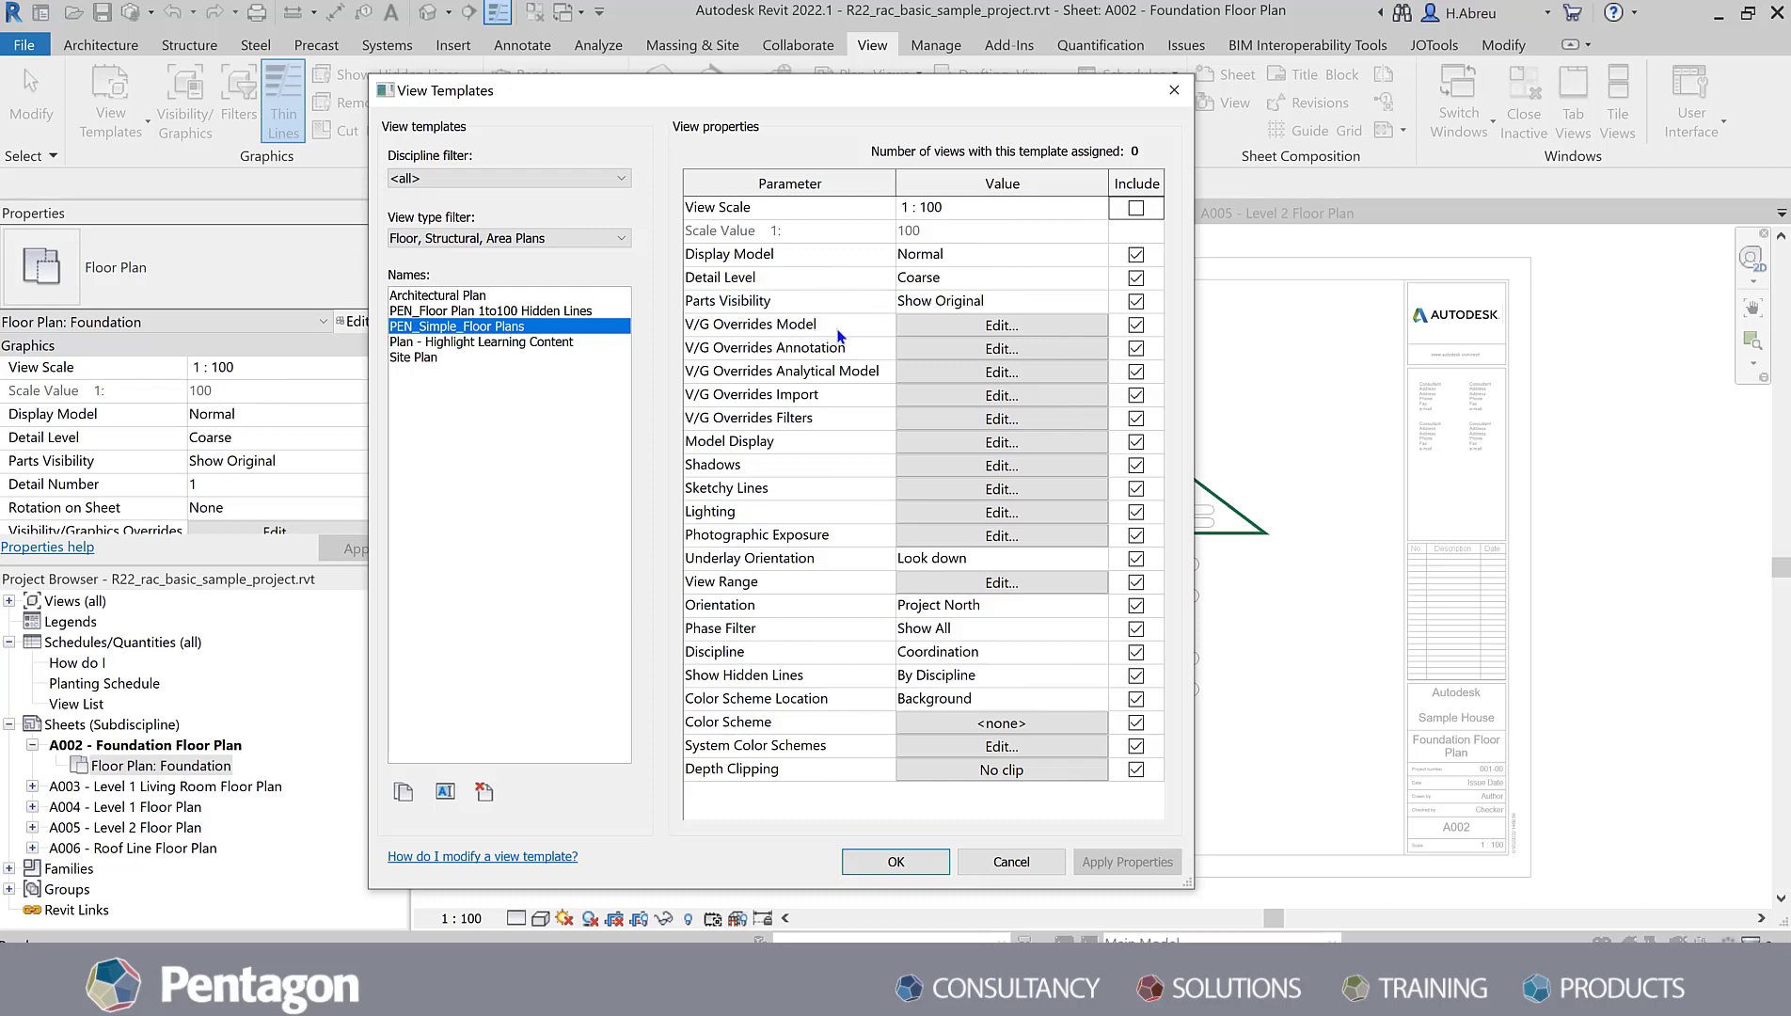
# Step: Review the template's model category overrides and its PEN_Grids and PEN_Tanks&Solar Panels filters, then close them
pyautogui.click(969, 324)
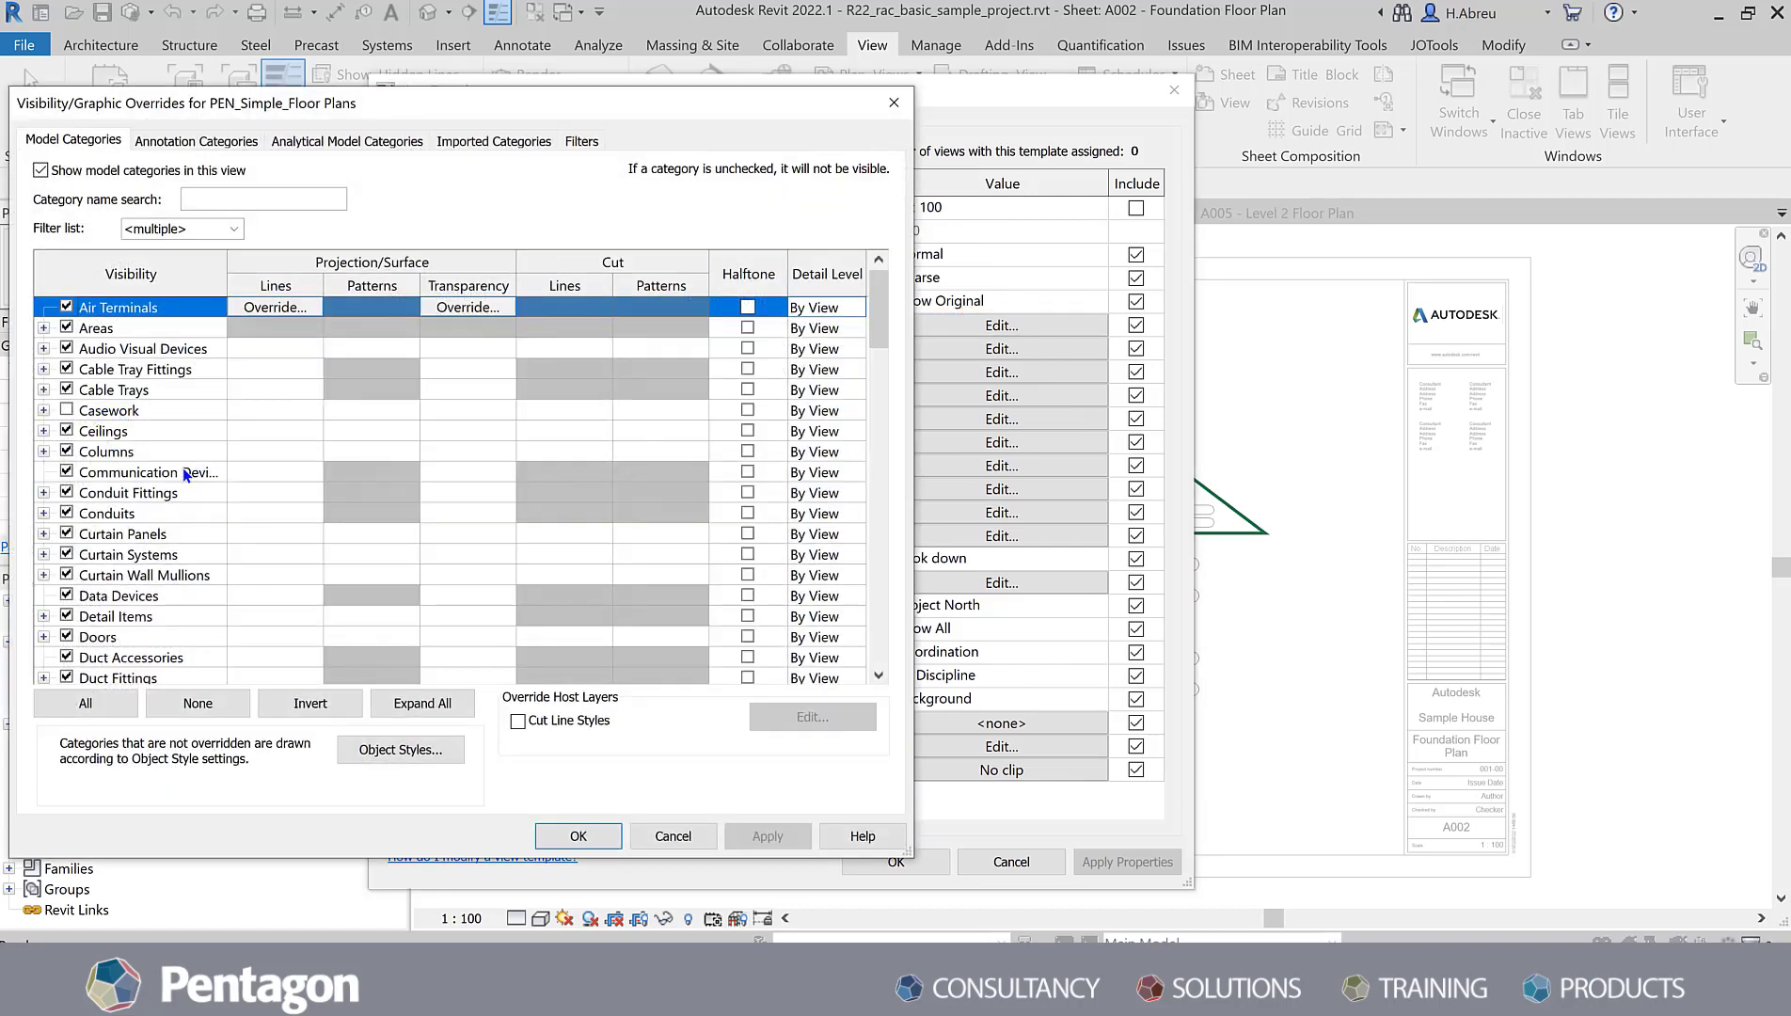
pyautogui.scroll(-4, 187, 480)
pyautogui.scroll(-5, 187, 492)
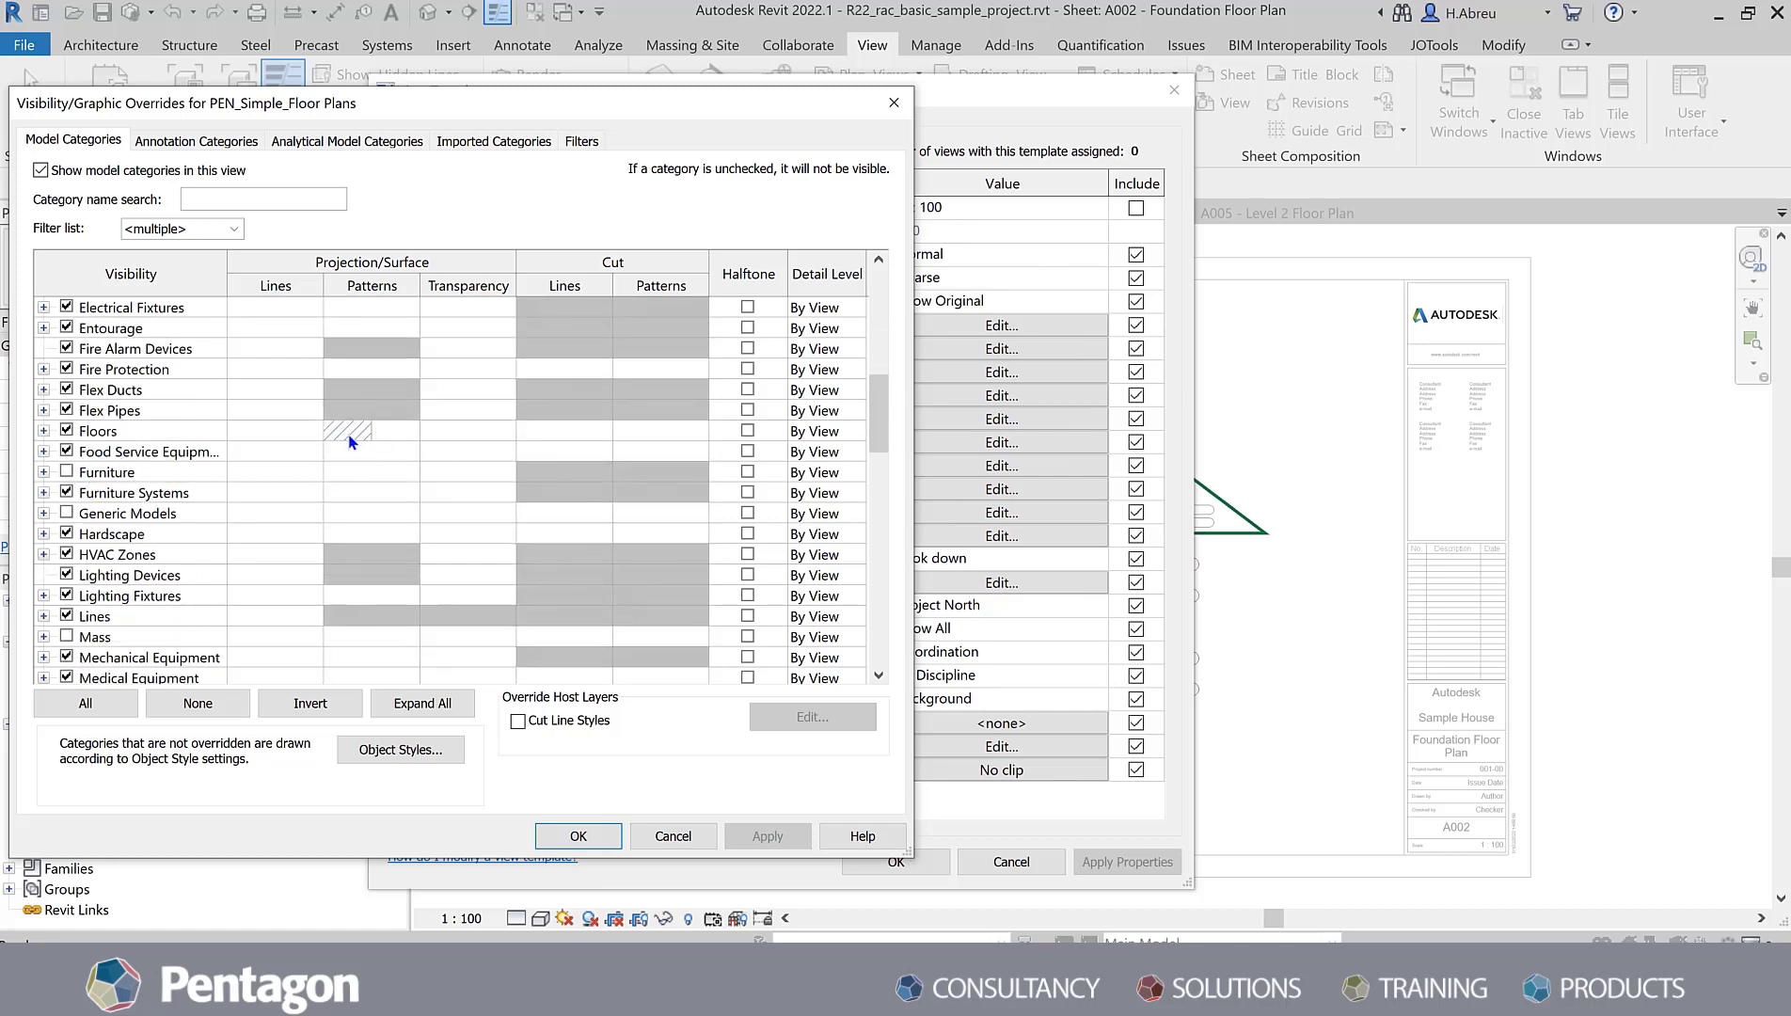
pyautogui.scroll(-1, 396, 563)
pyautogui.scroll(-10, 394, 563)
pyautogui.scroll(-2, 393, 554)
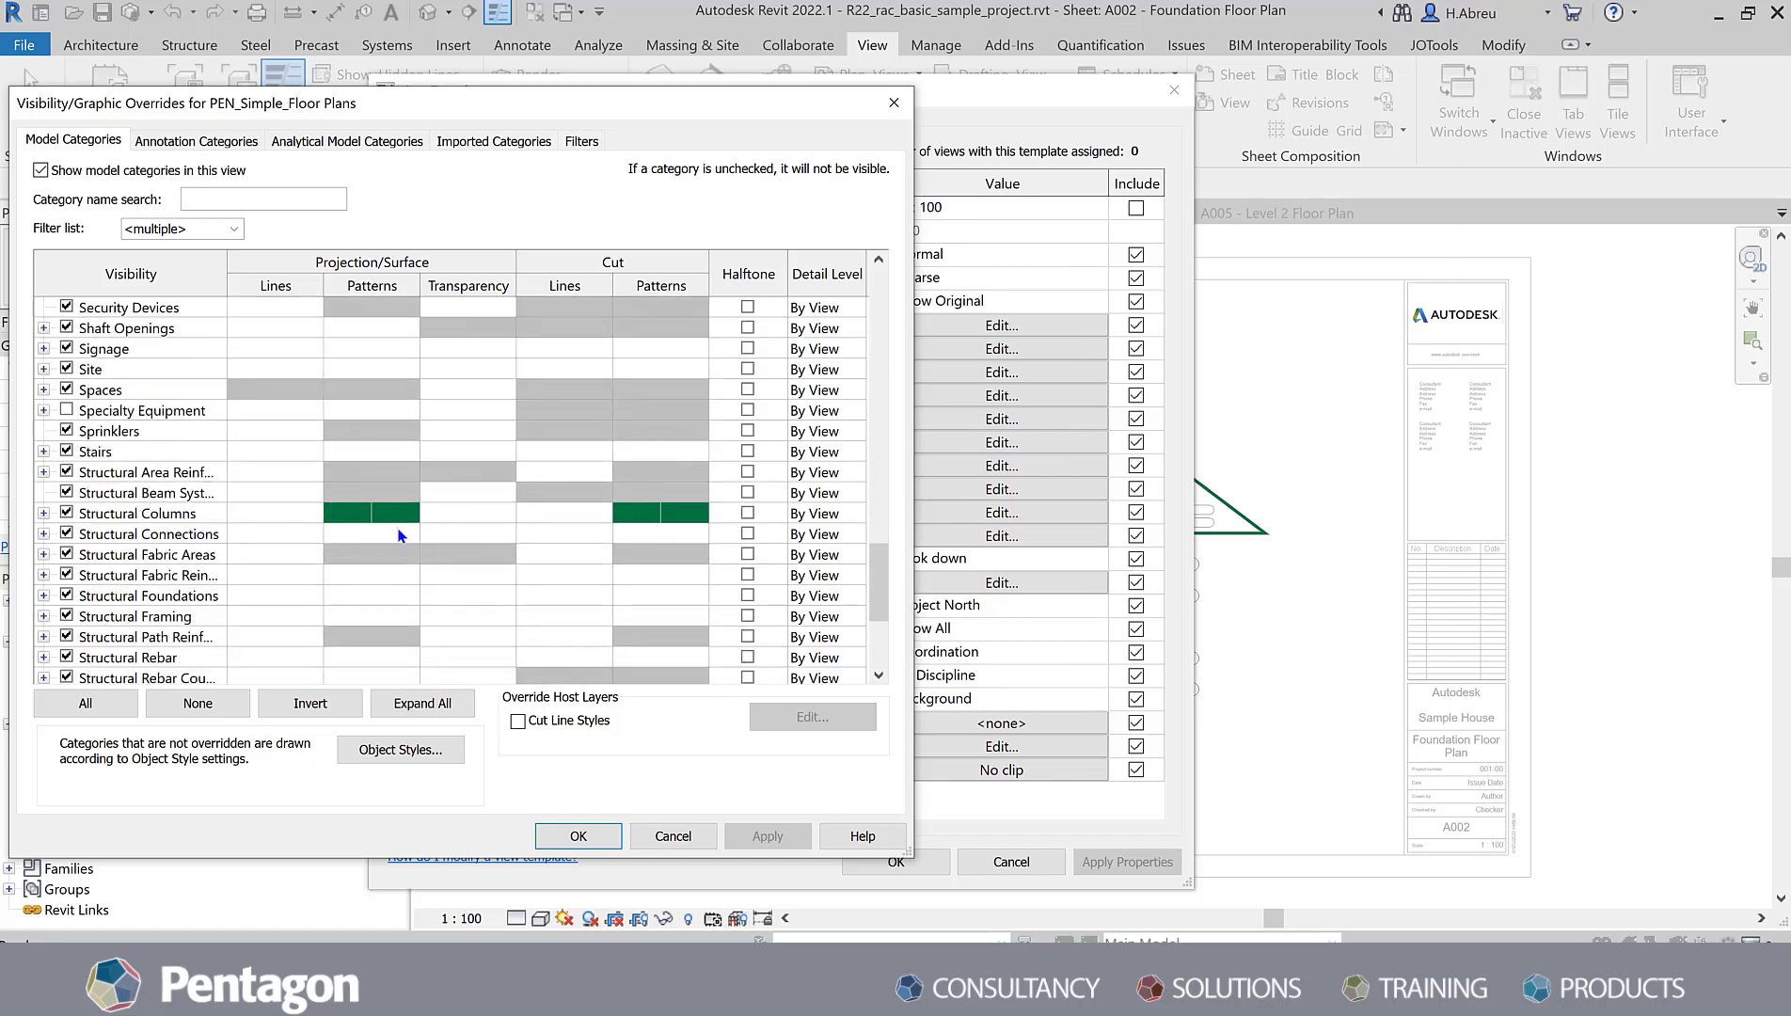
pyautogui.scroll(-3, 376, 527)
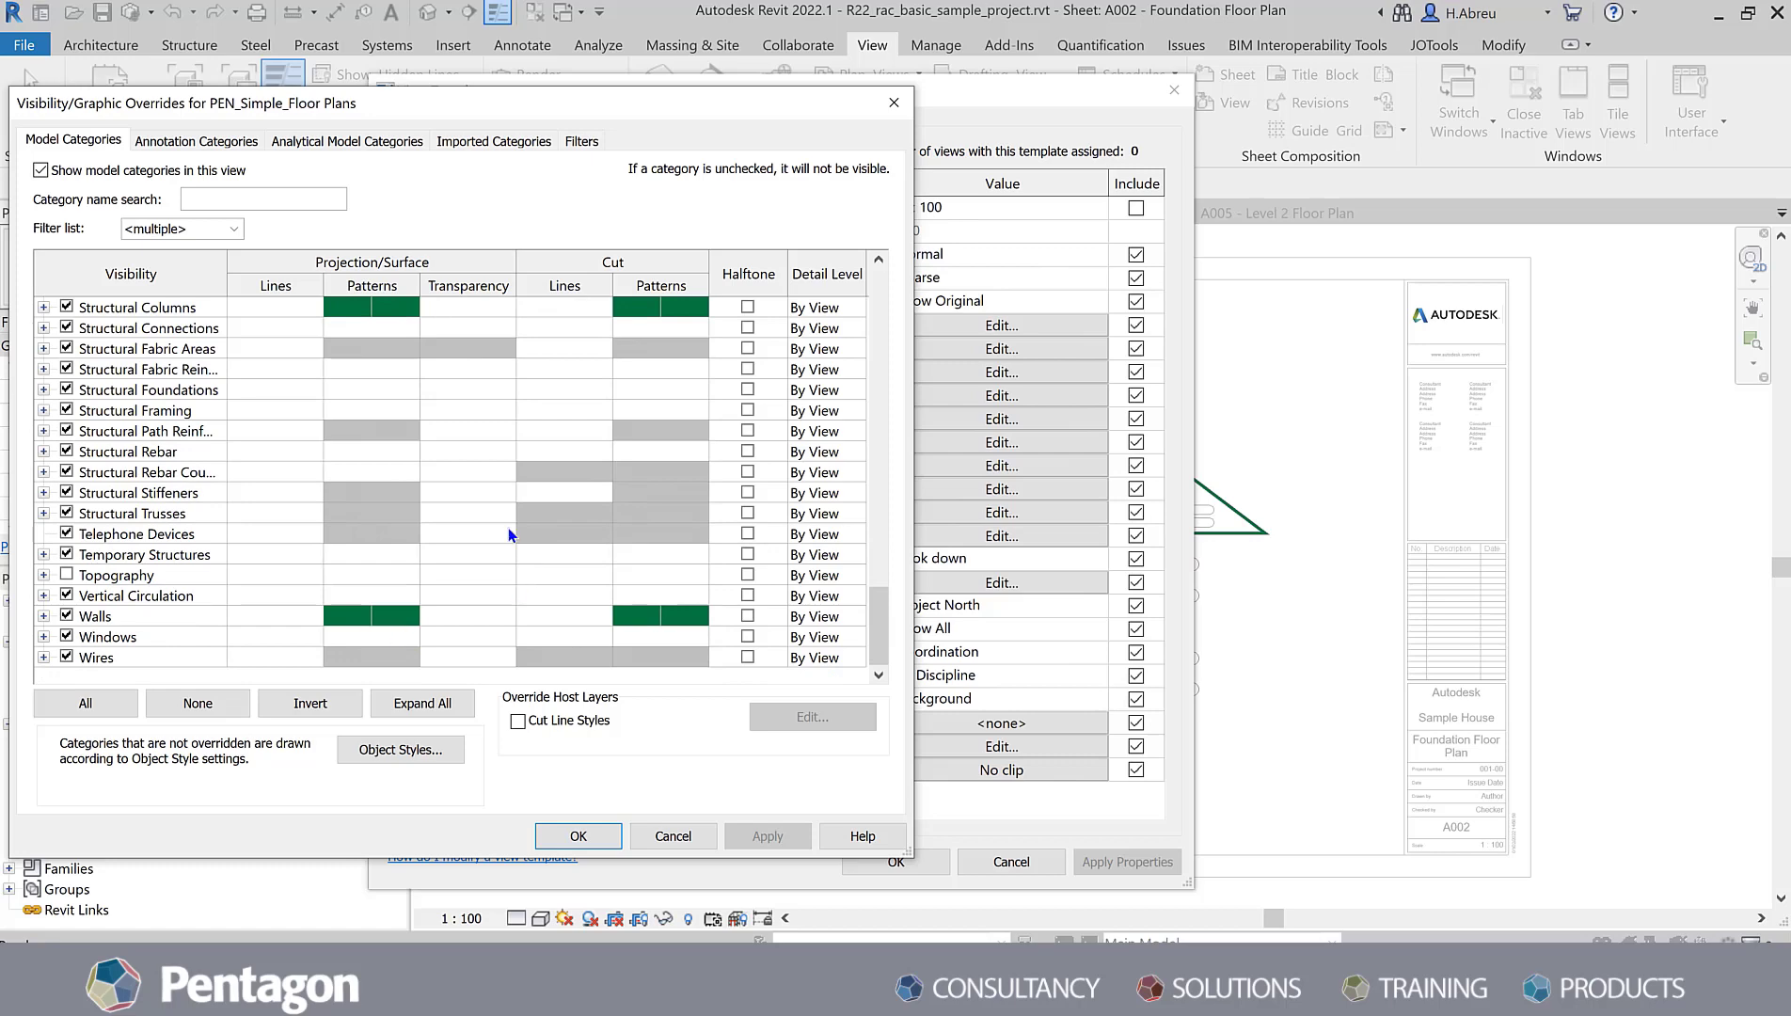
pyautogui.click(584, 143)
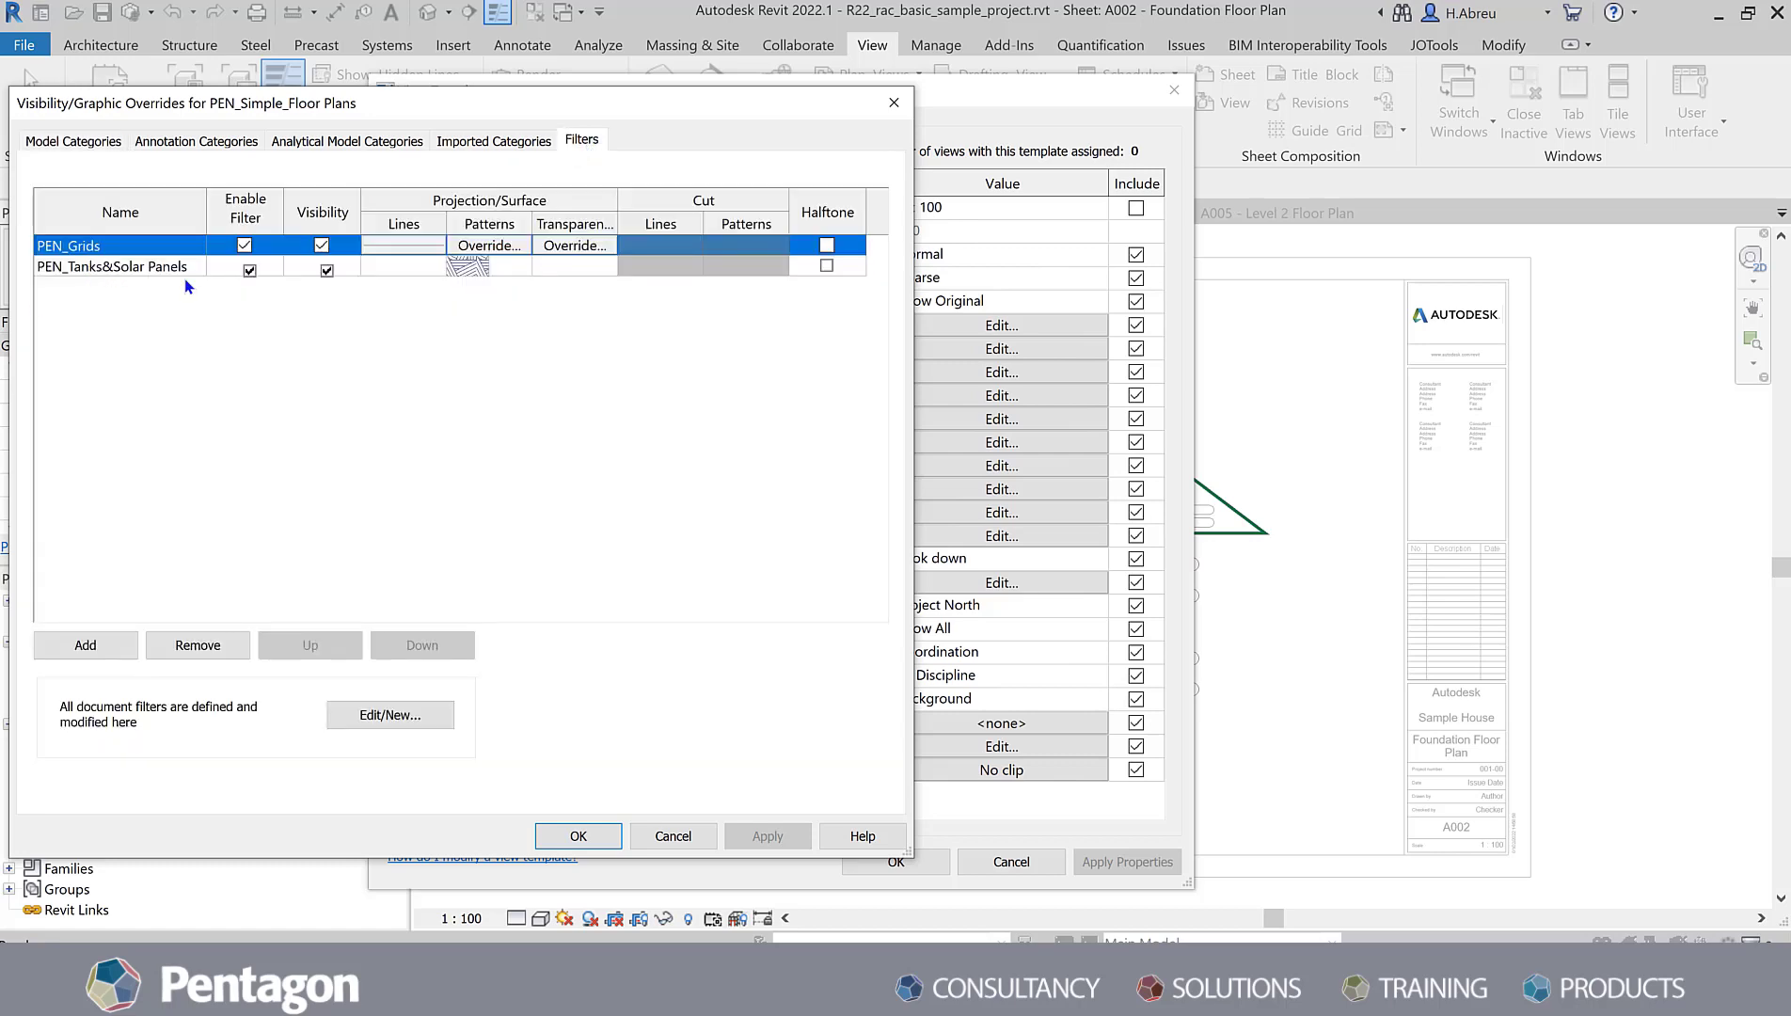
pyautogui.click(896, 104)
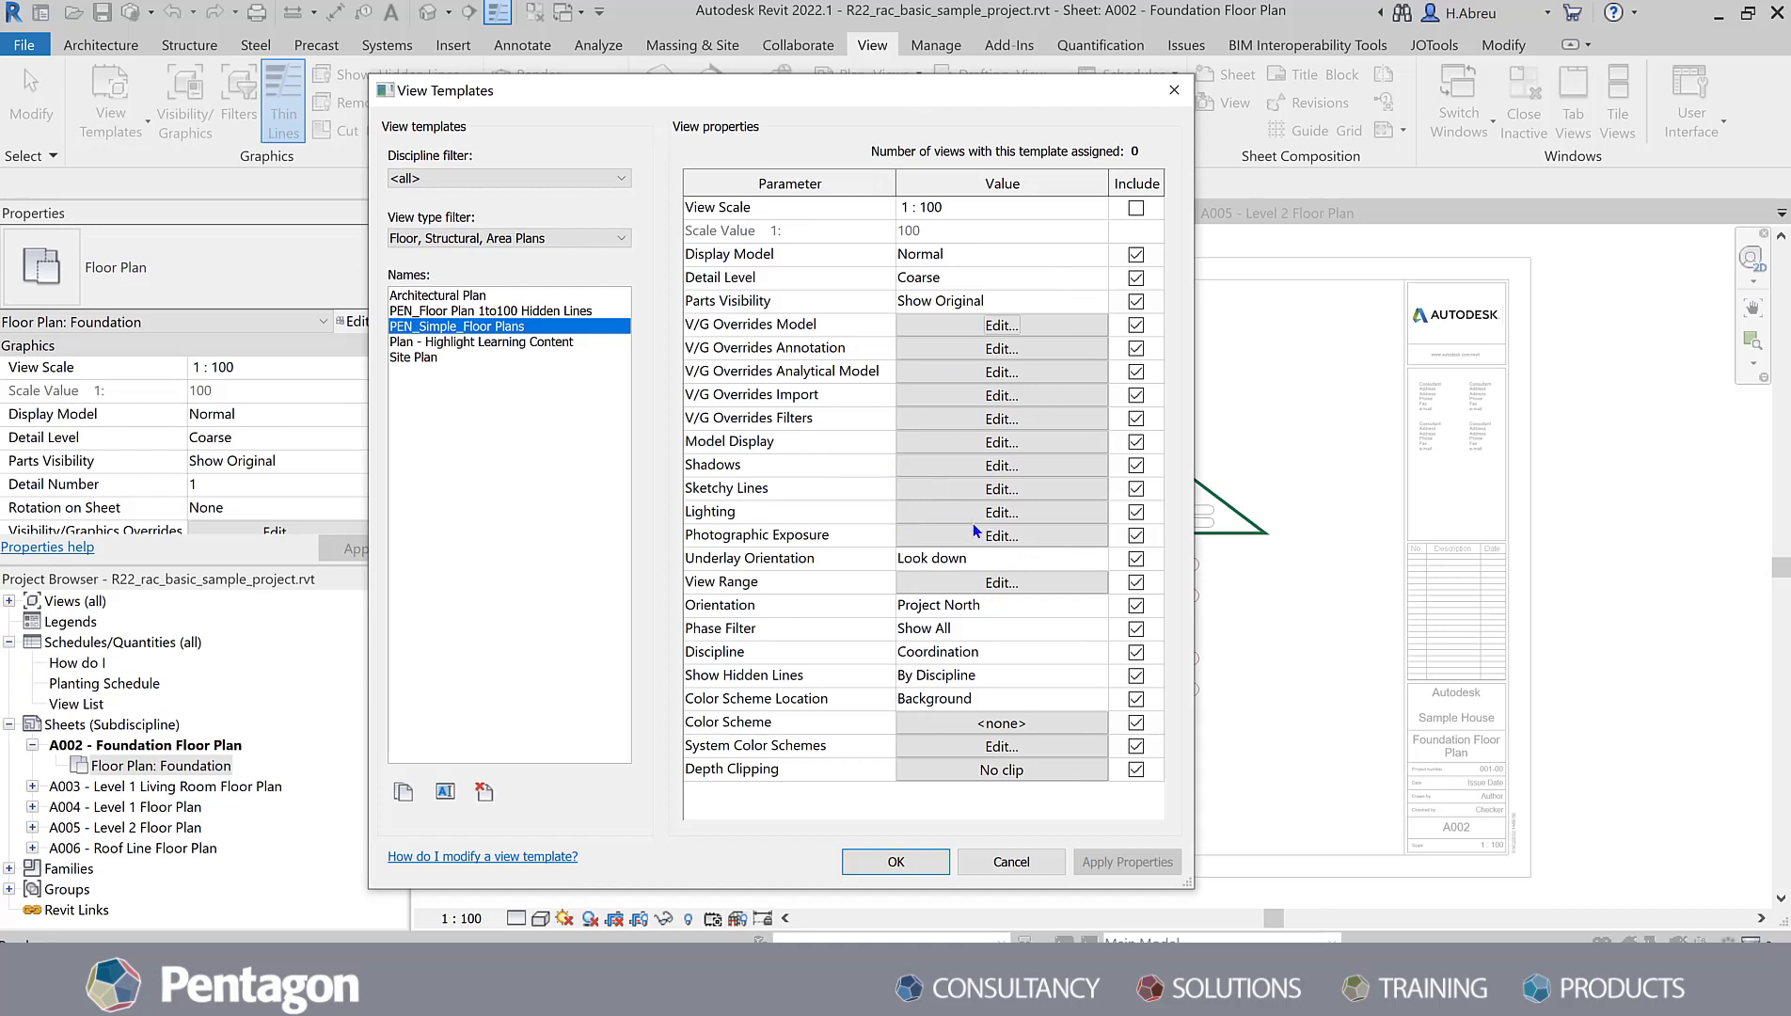
# Step: Close the template settings without saving and assign PEN_Simple_Floor Plans to the Foundation view
pyautogui.click(883, 860)
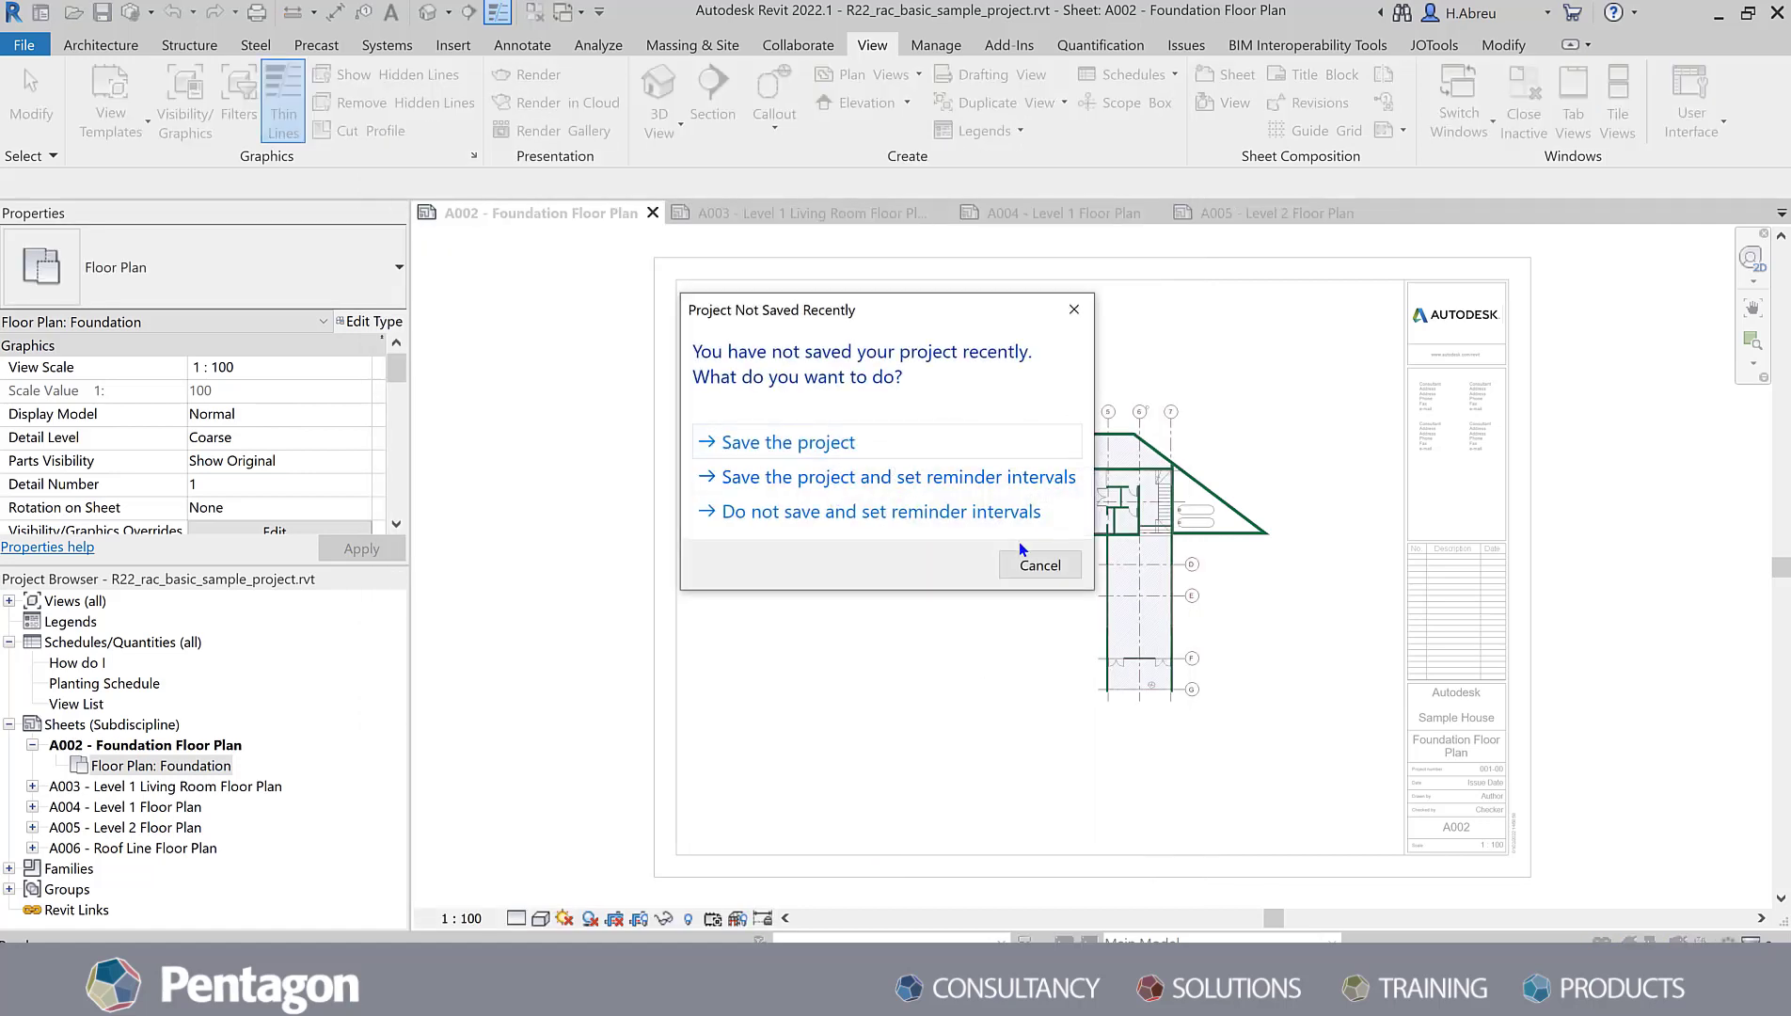
pyautogui.click(1034, 565)
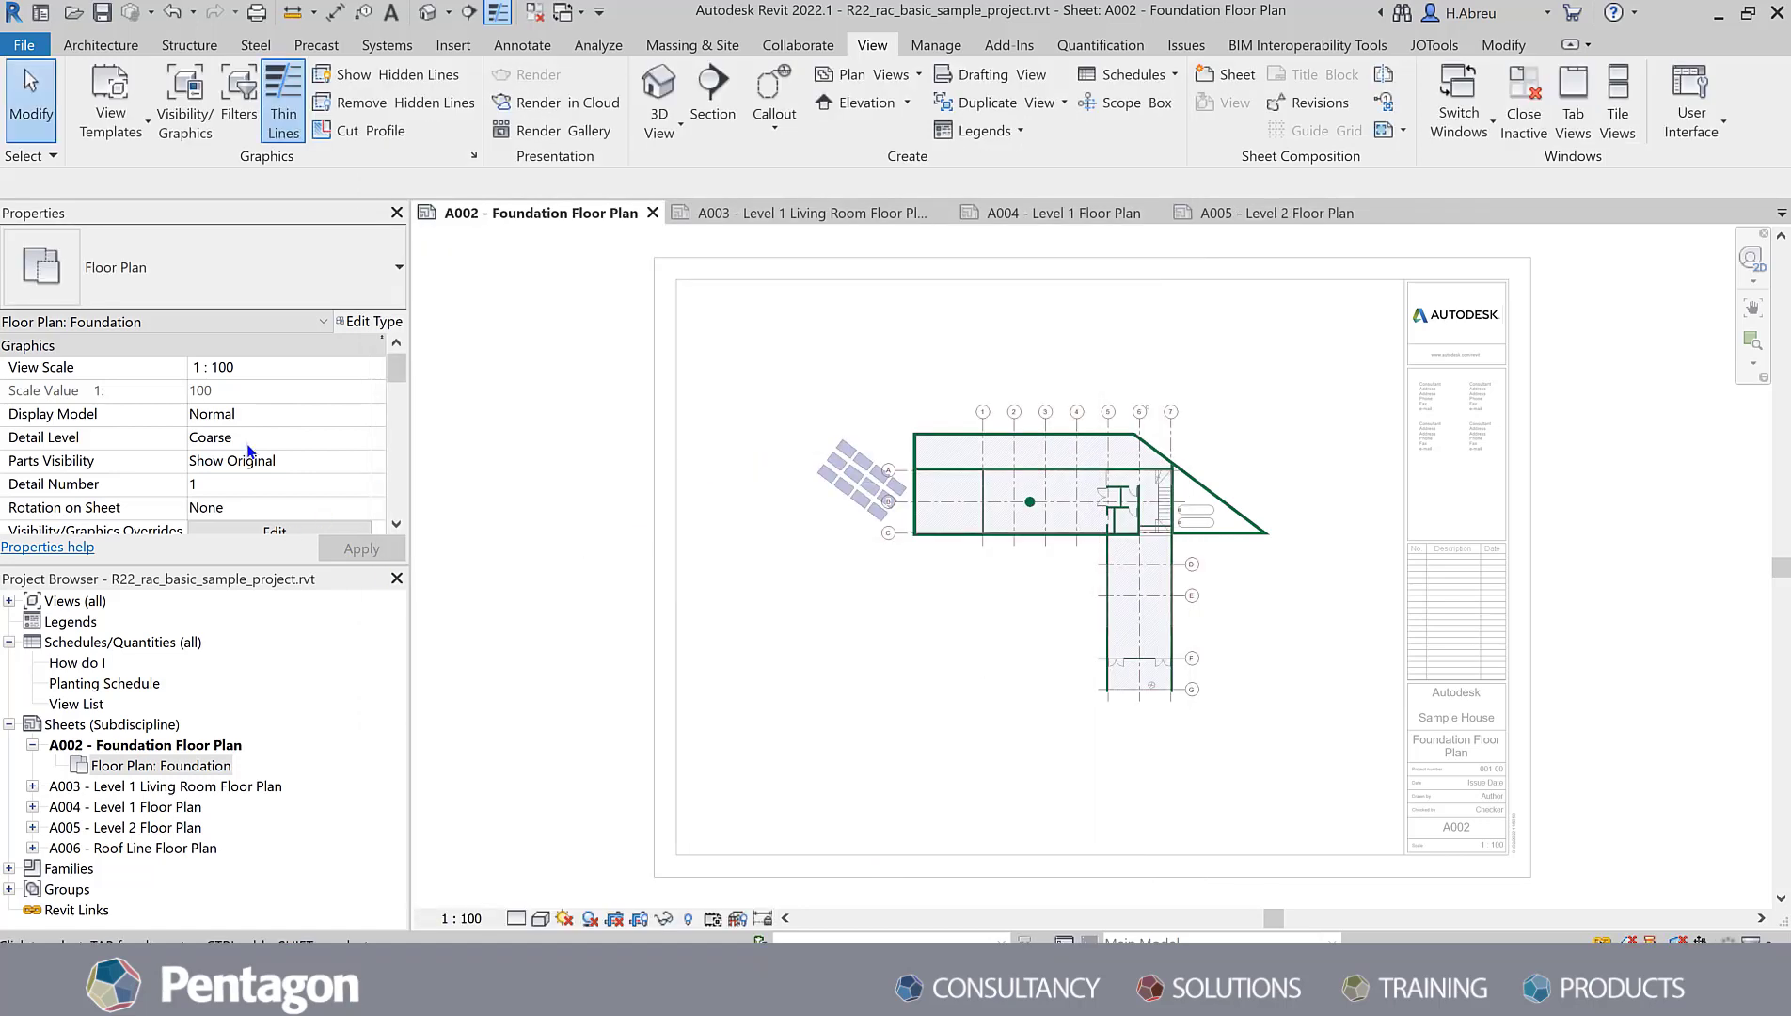
pyautogui.scroll(-10, 247, 449)
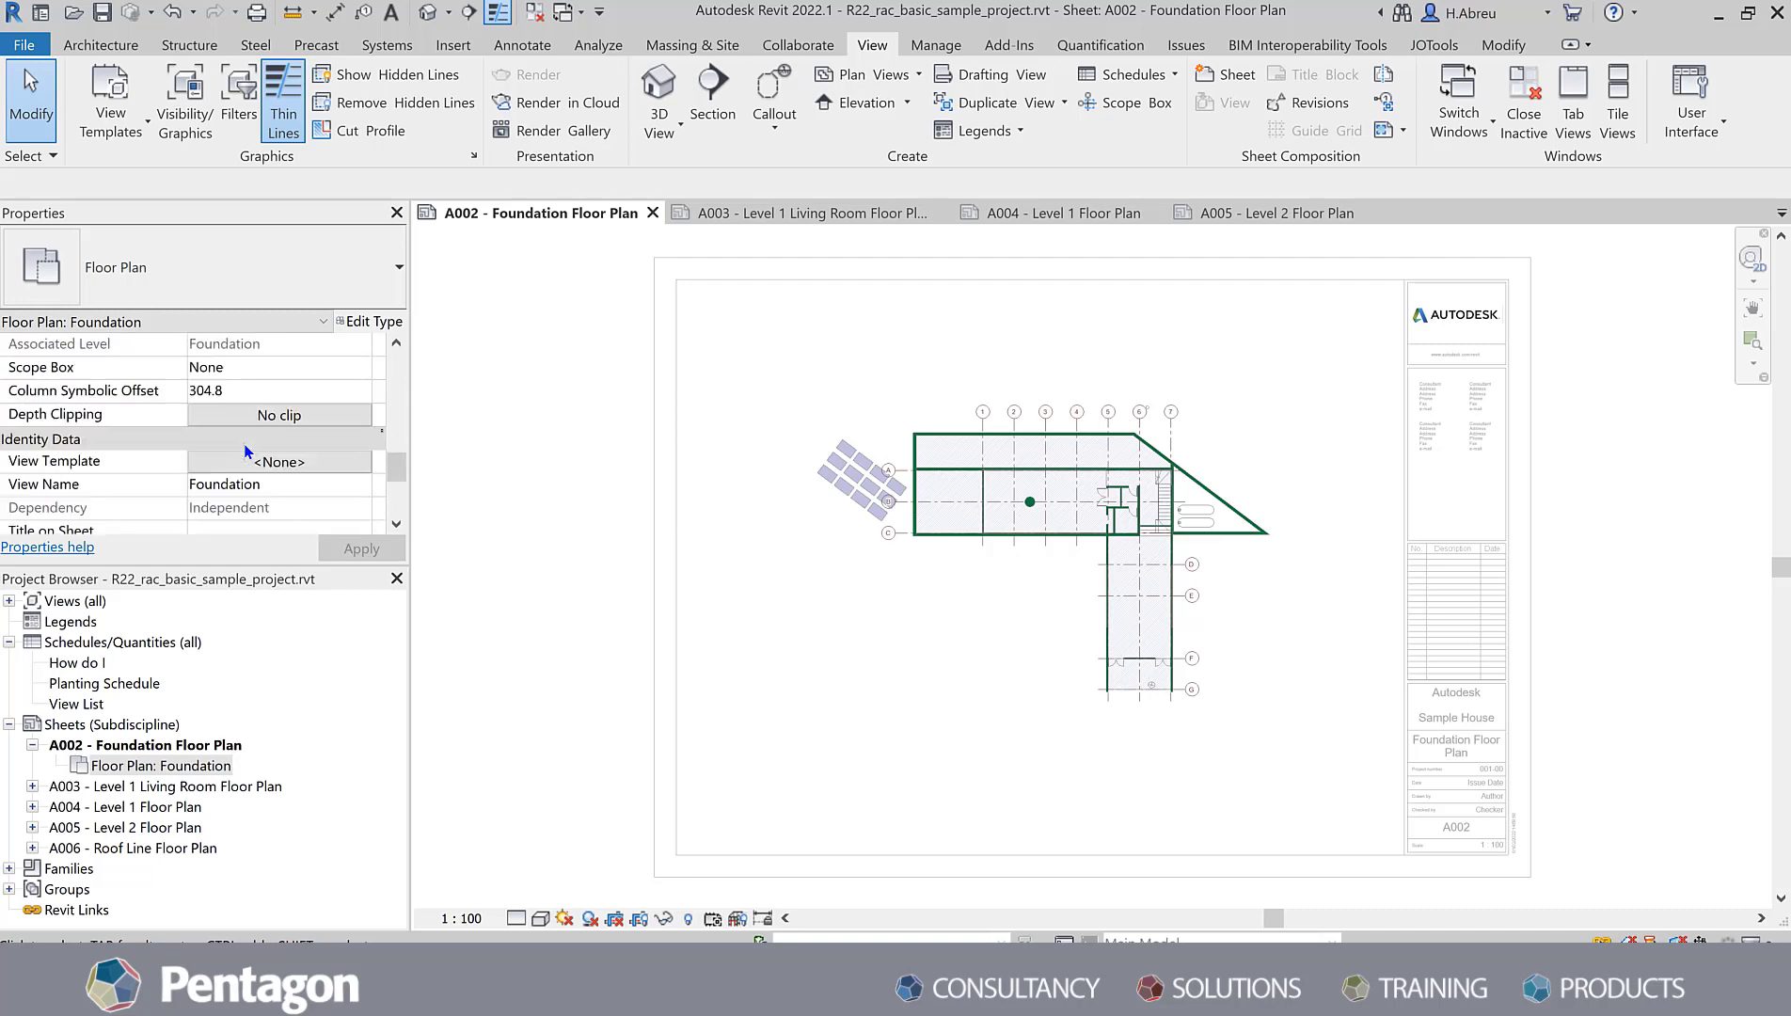
pyautogui.scroll(-1, 247, 450)
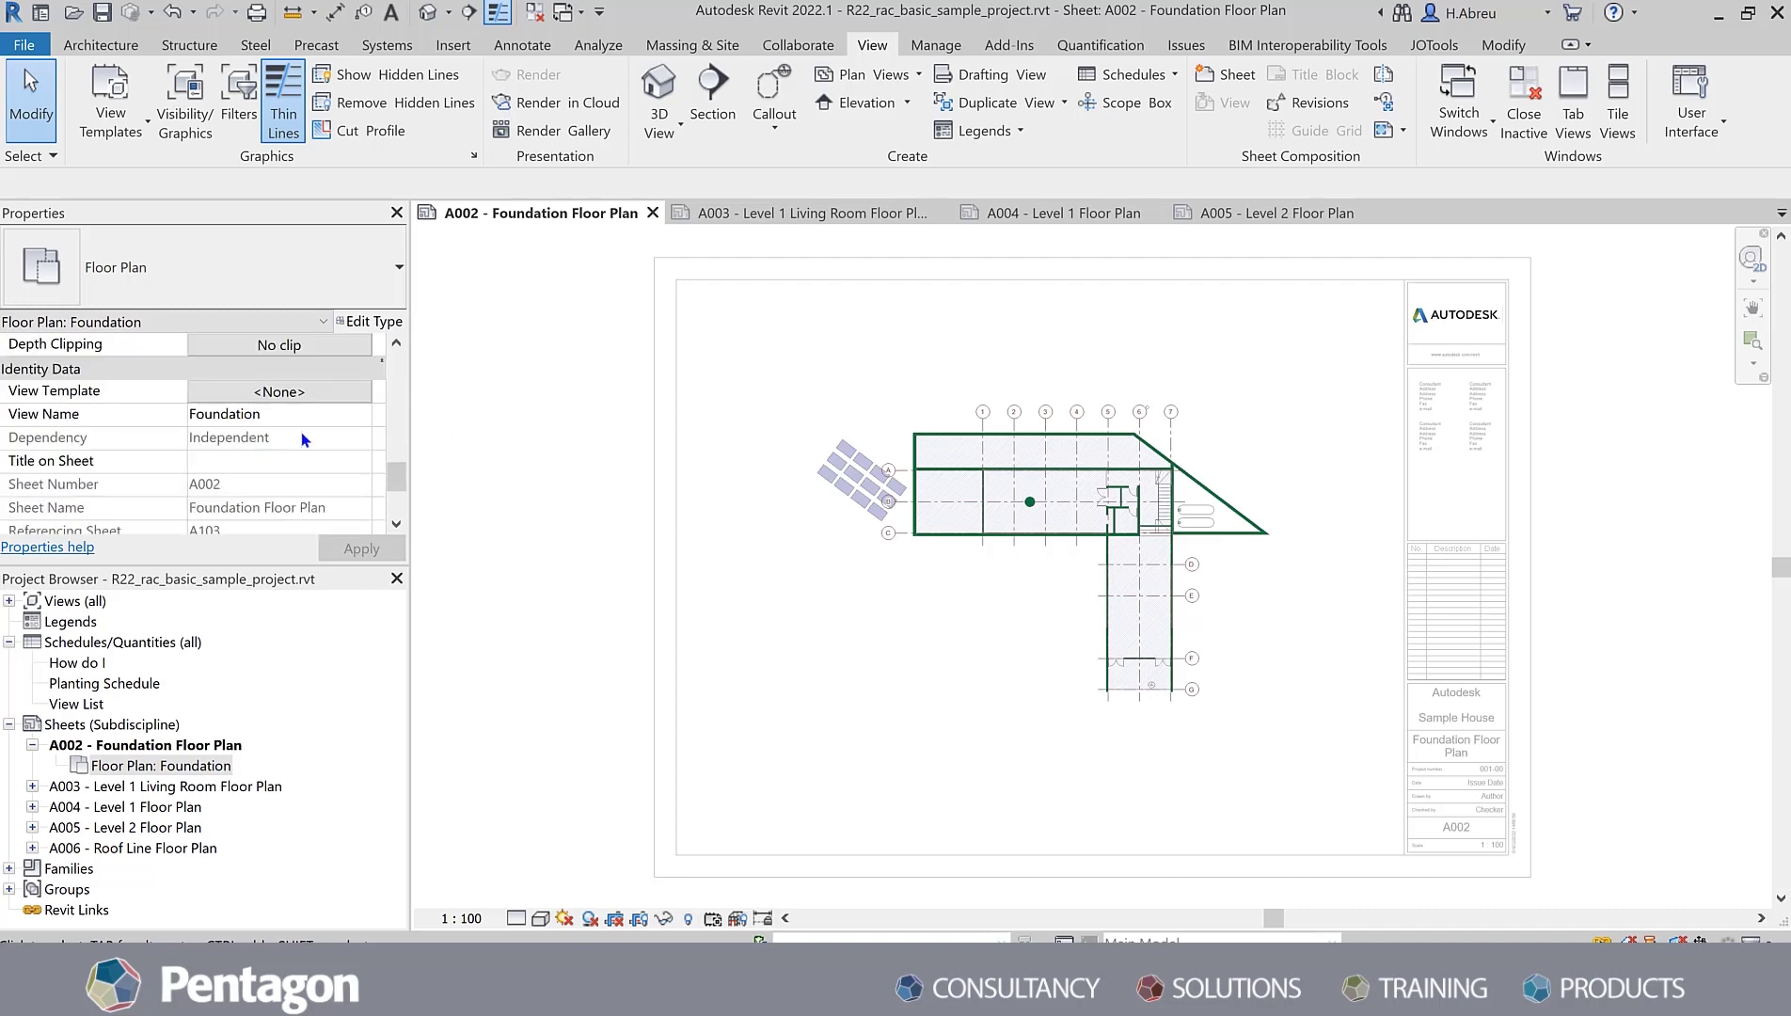
pyautogui.click(256, 393)
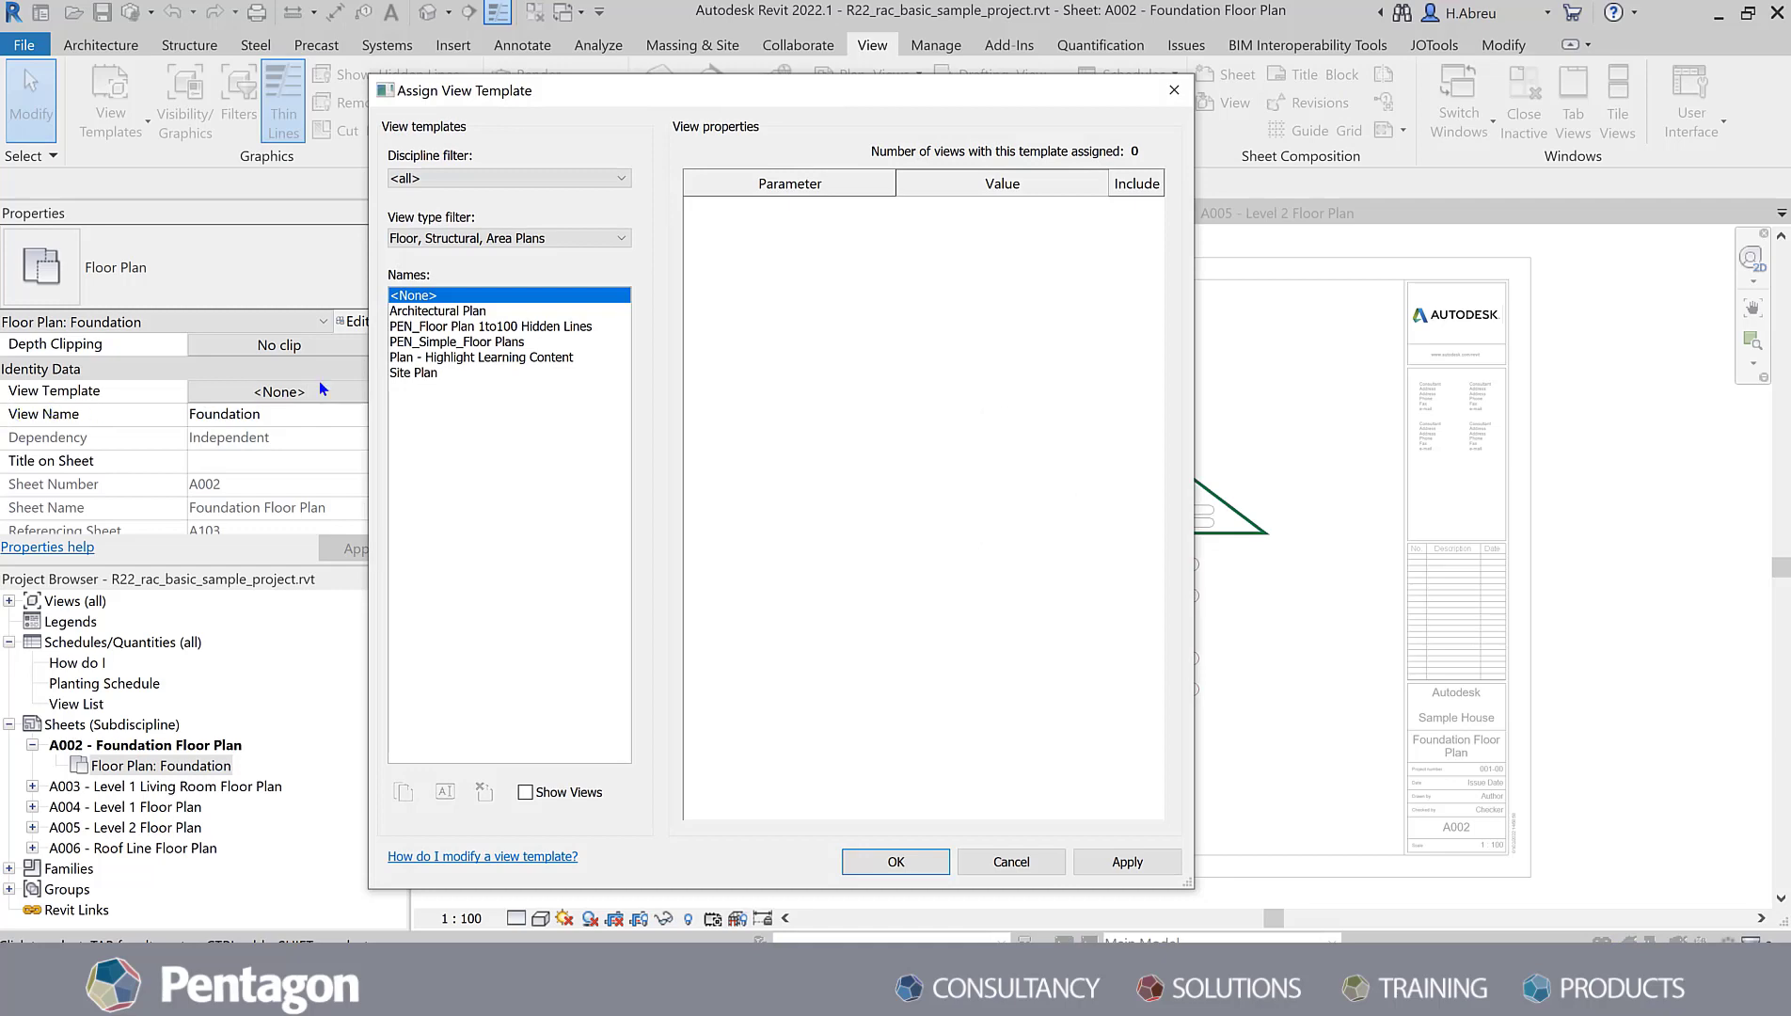
pyautogui.click(489, 342)
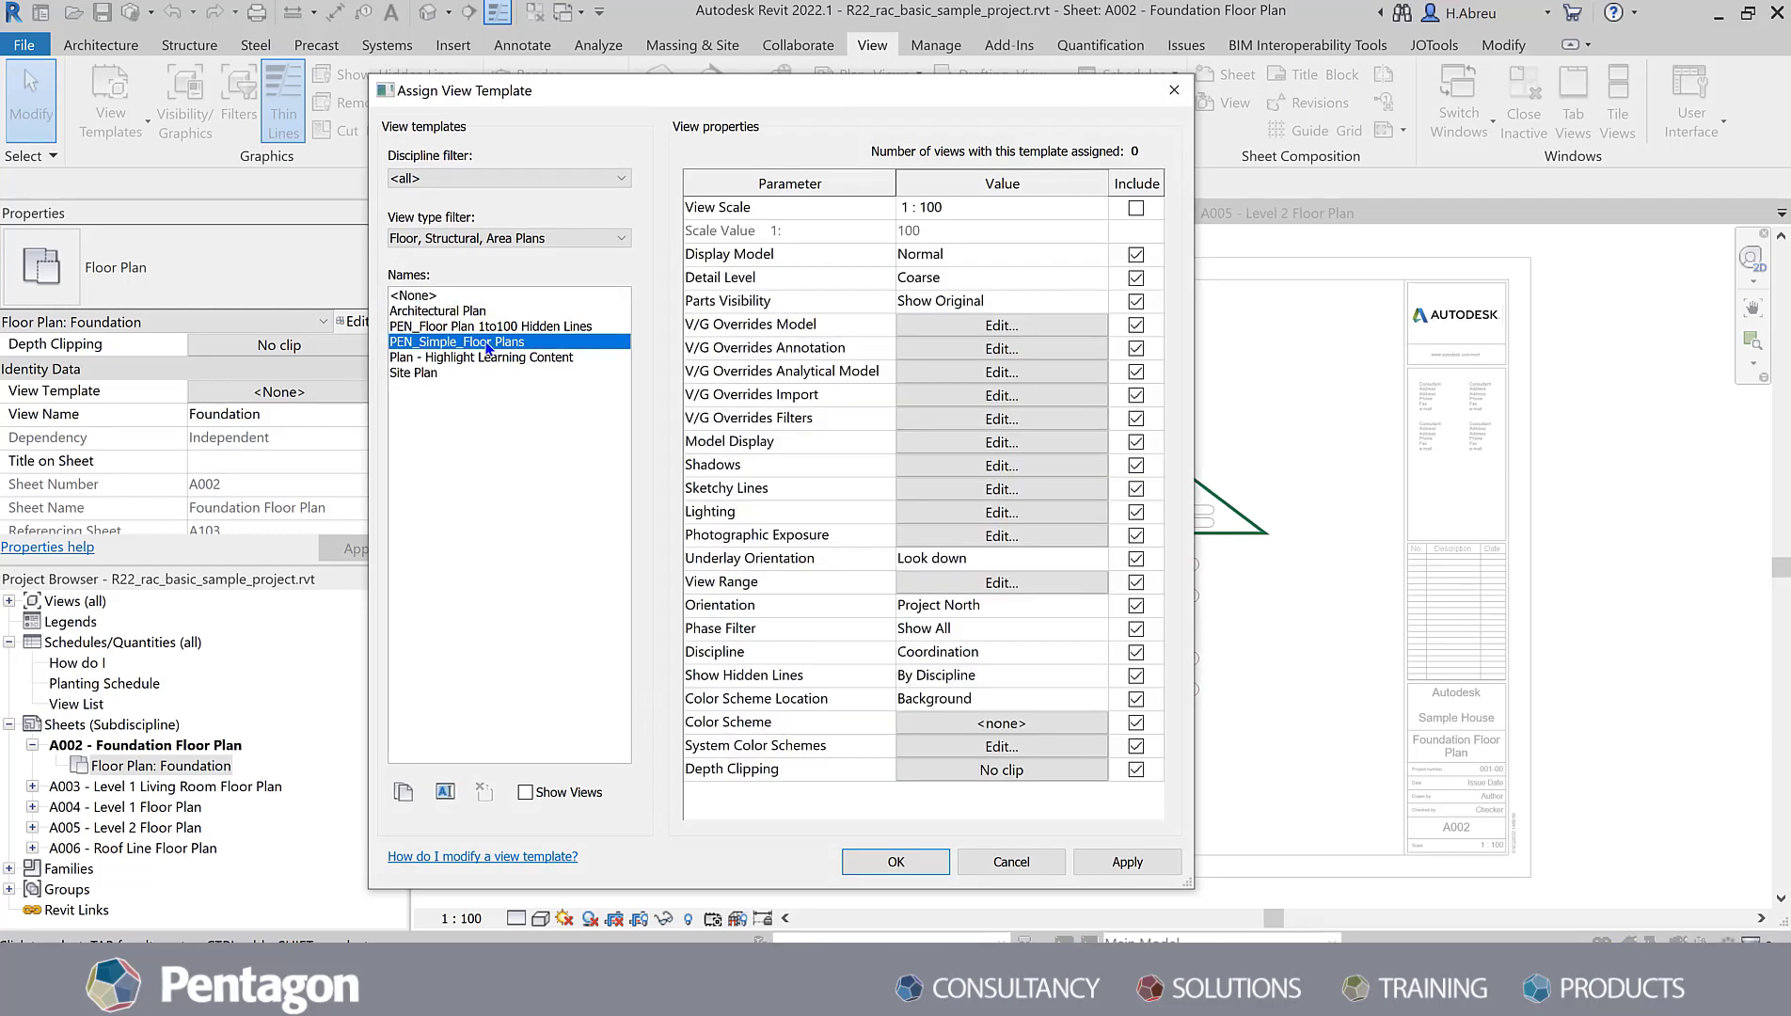
pyautogui.click(902, 867)
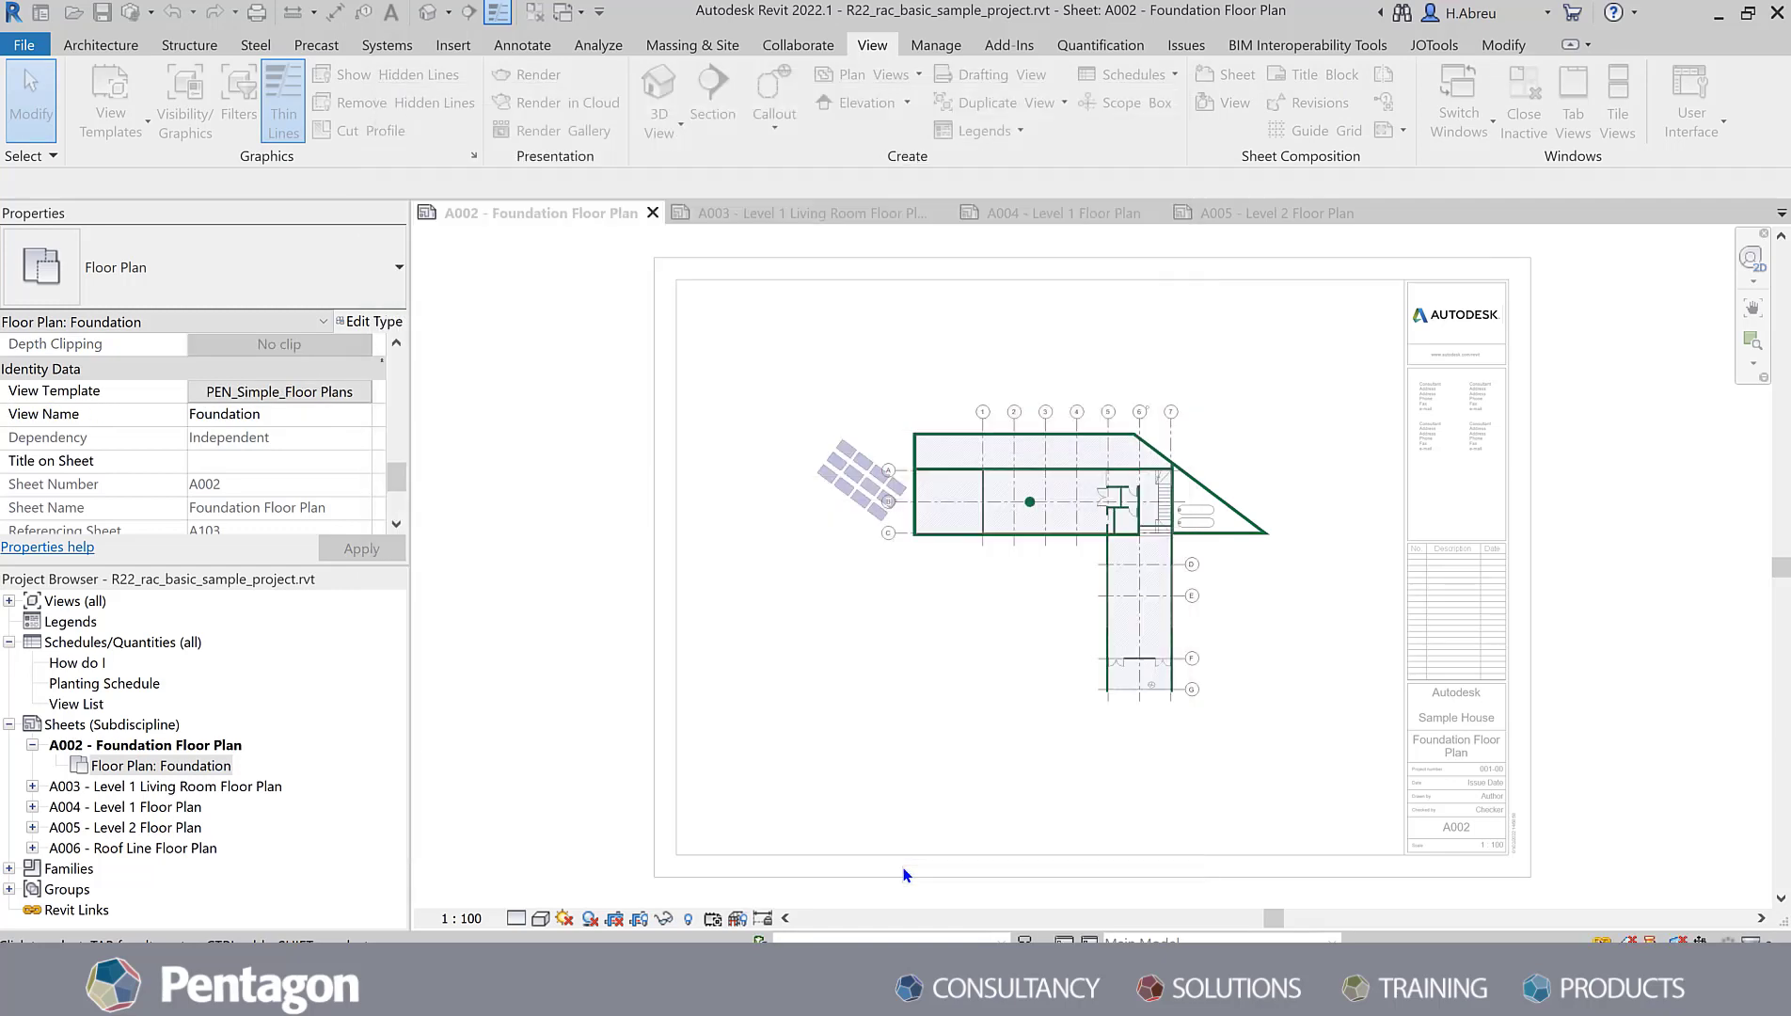
# Step: On sheet A003, assign PEN_Simple_Floor Plans as the Level 1 Living Rm. viewport's view template
pyautogui.click(764, 211)
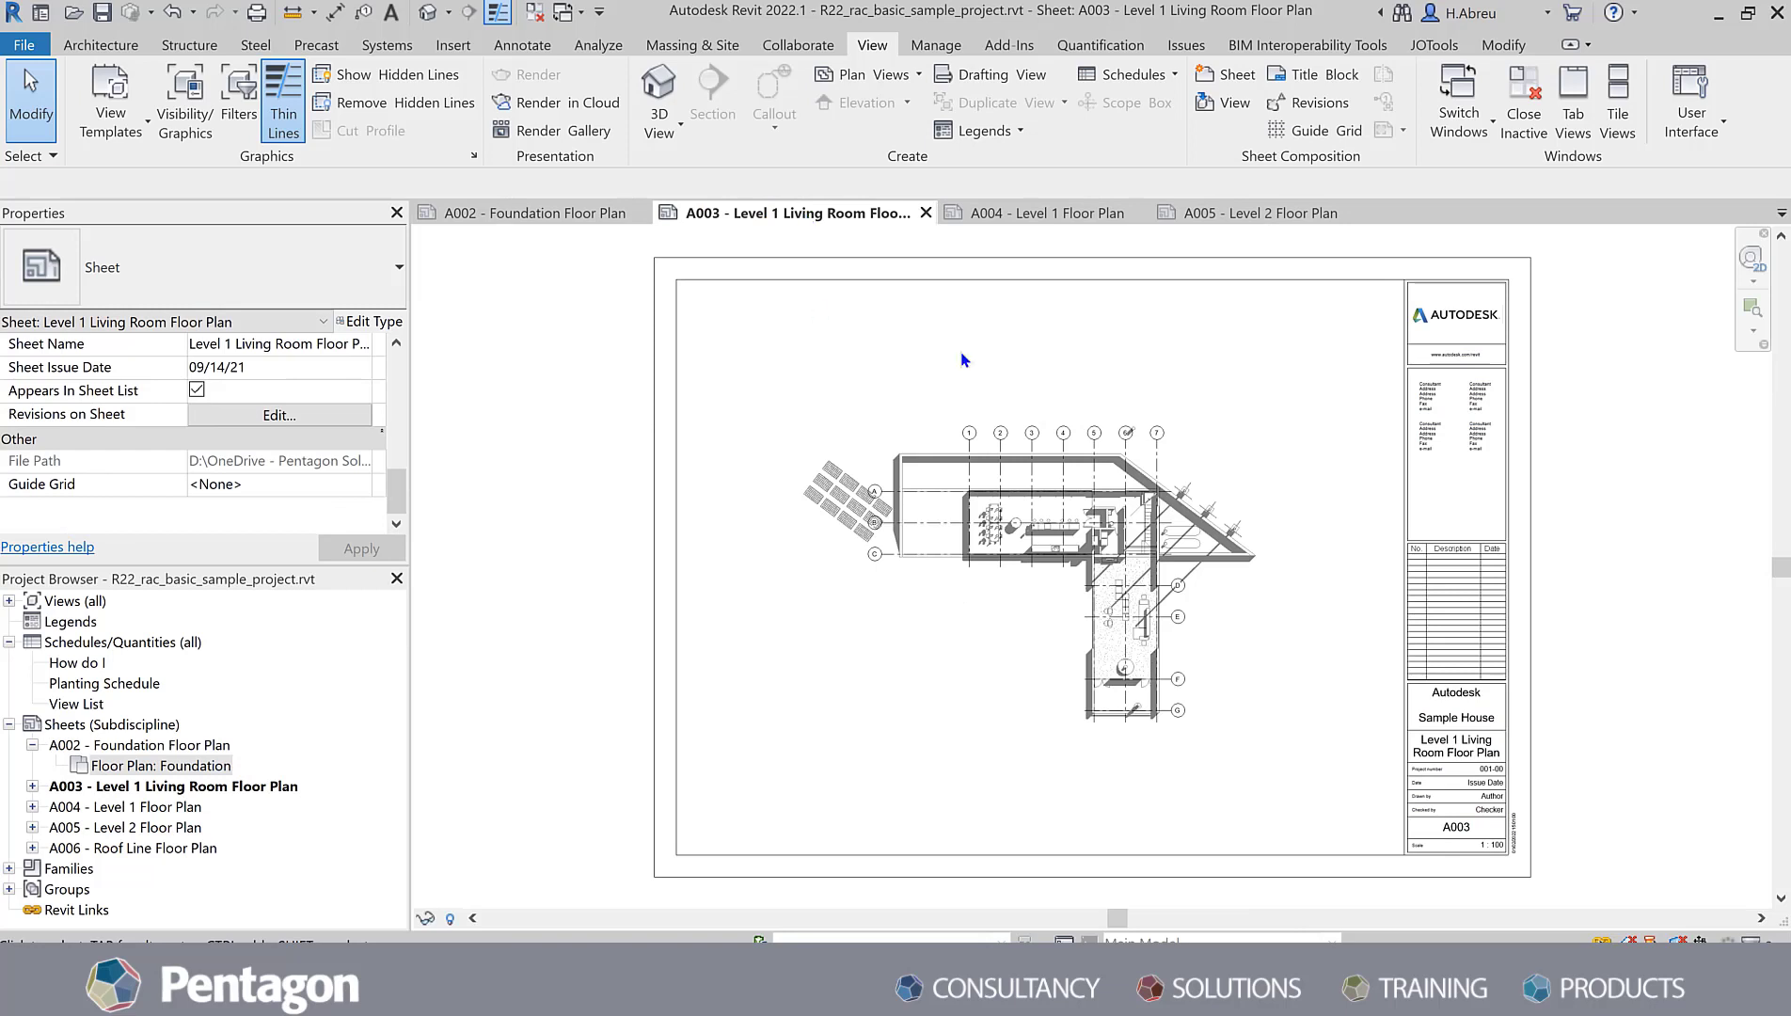
pyautogui.click(927, 650)
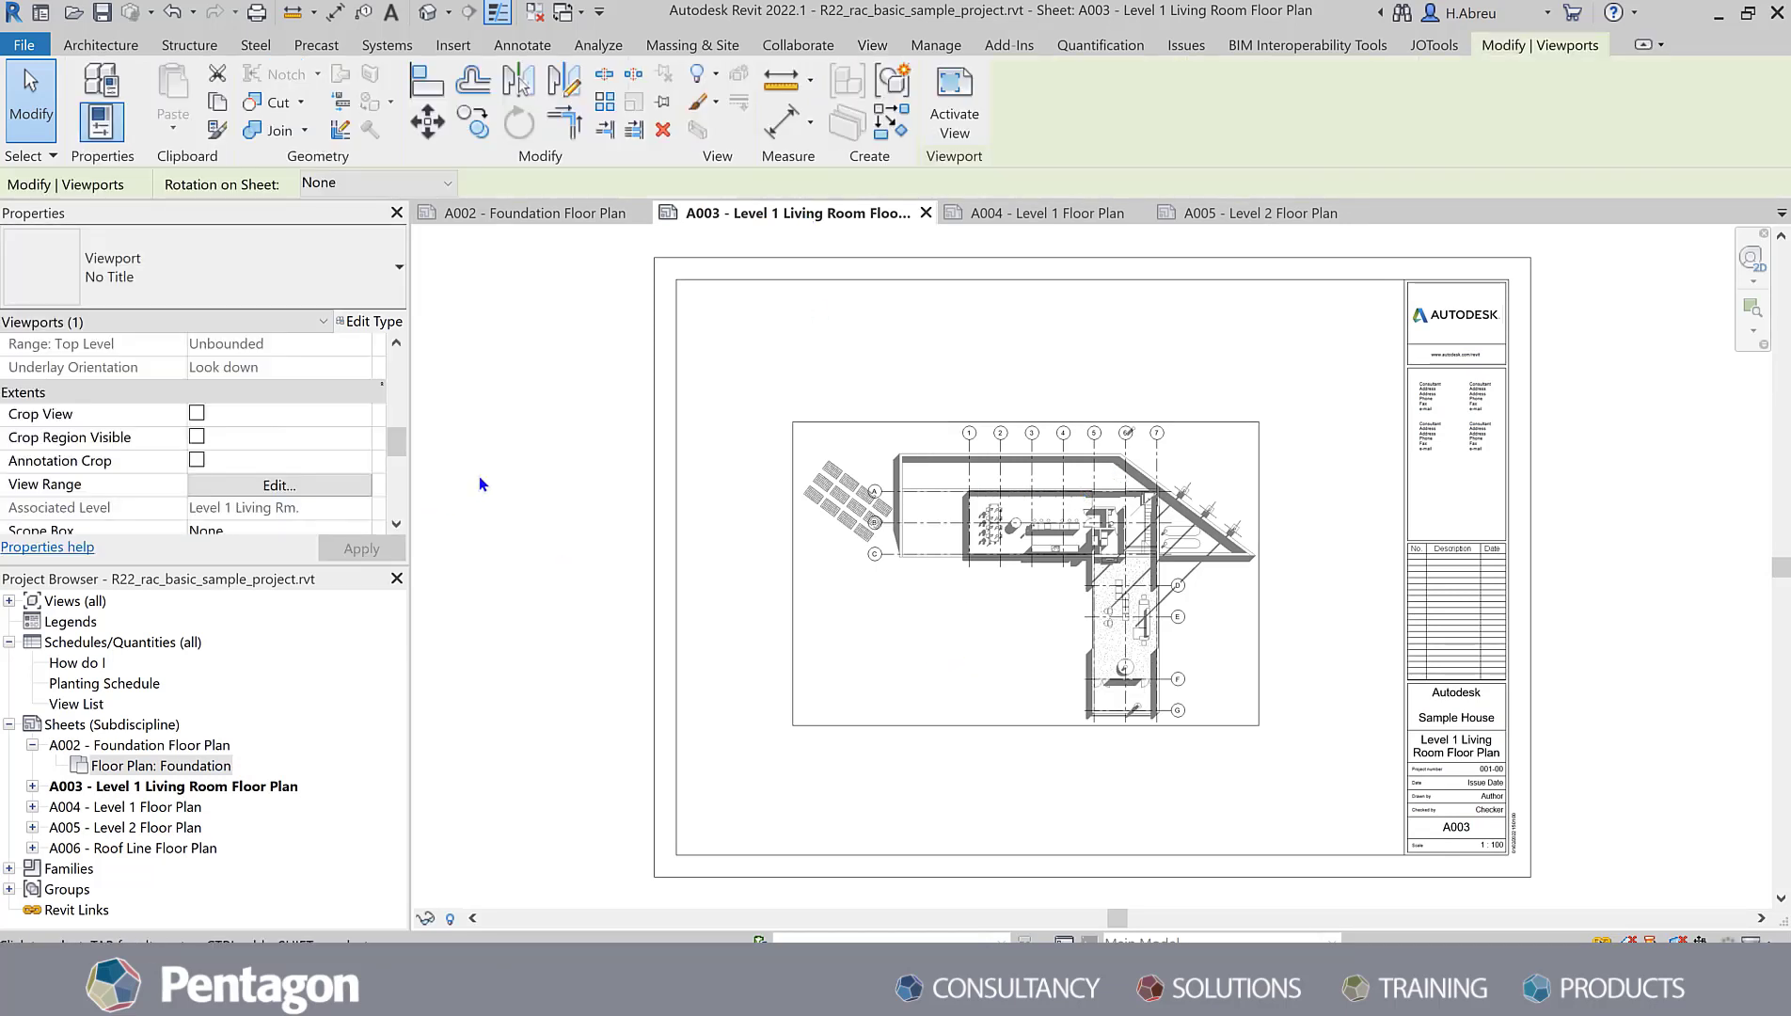
pyautogui.scroll(-4, 263, 427)
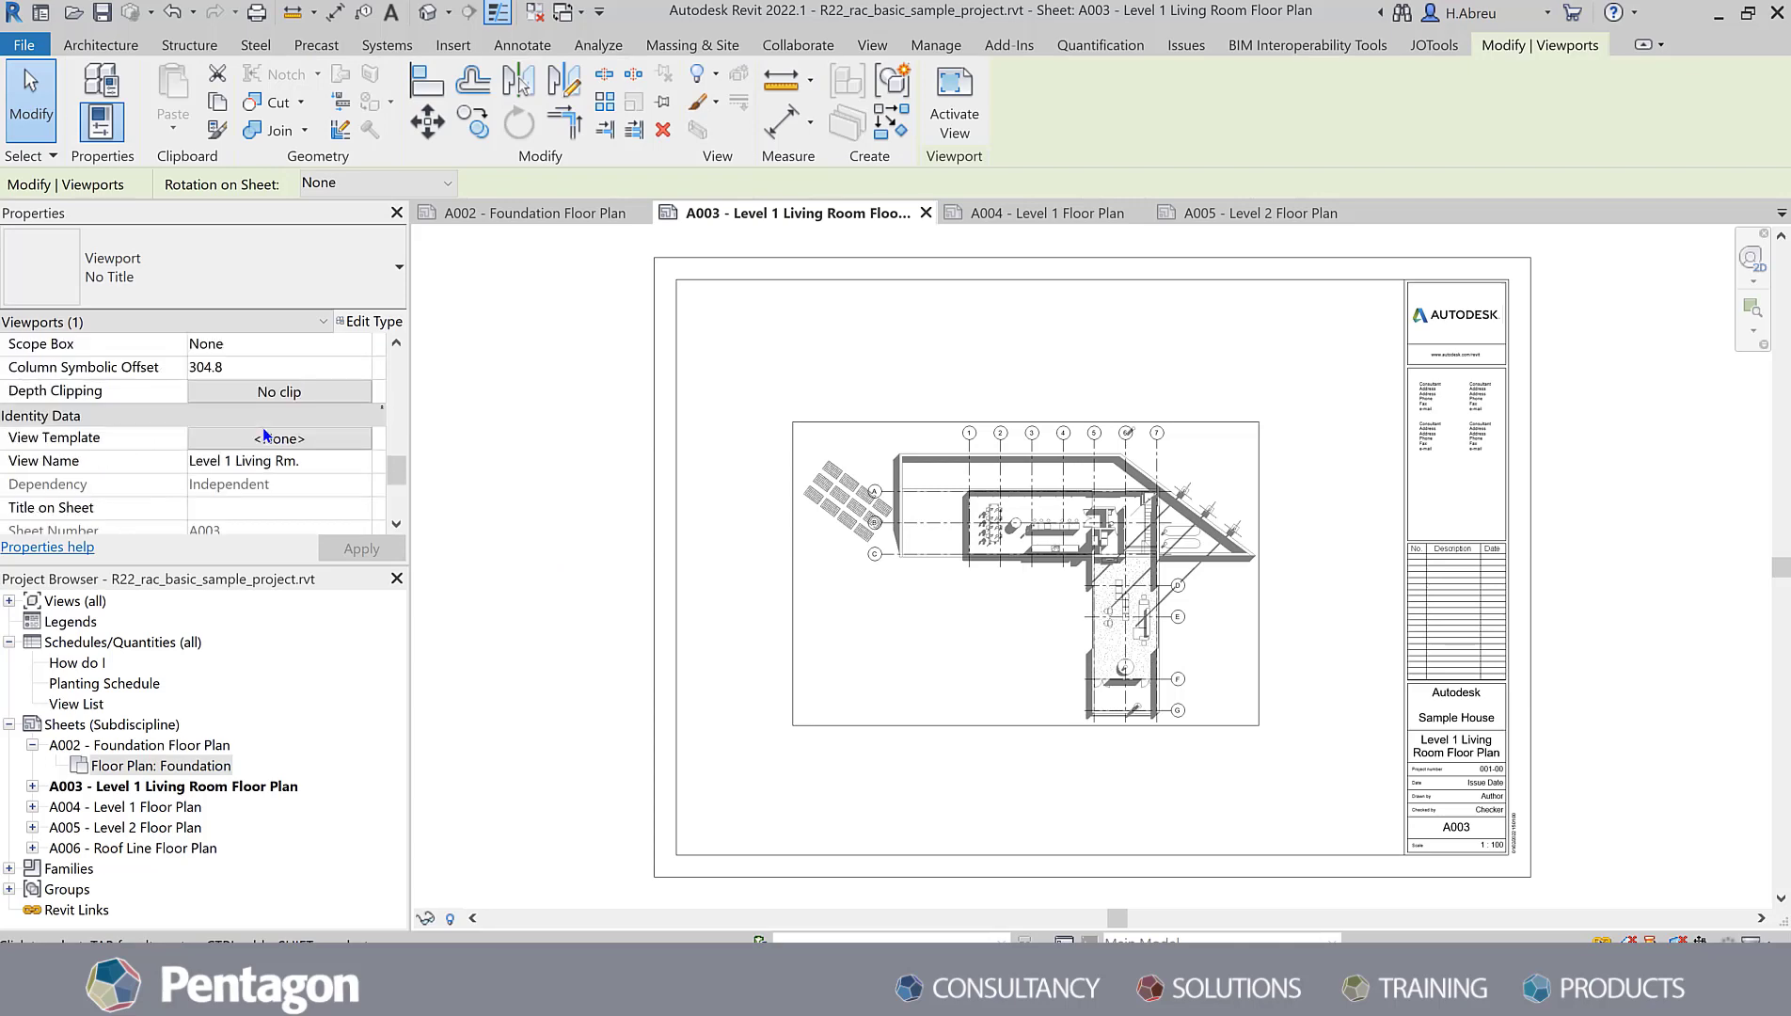
pyautogui.click(254, 442)
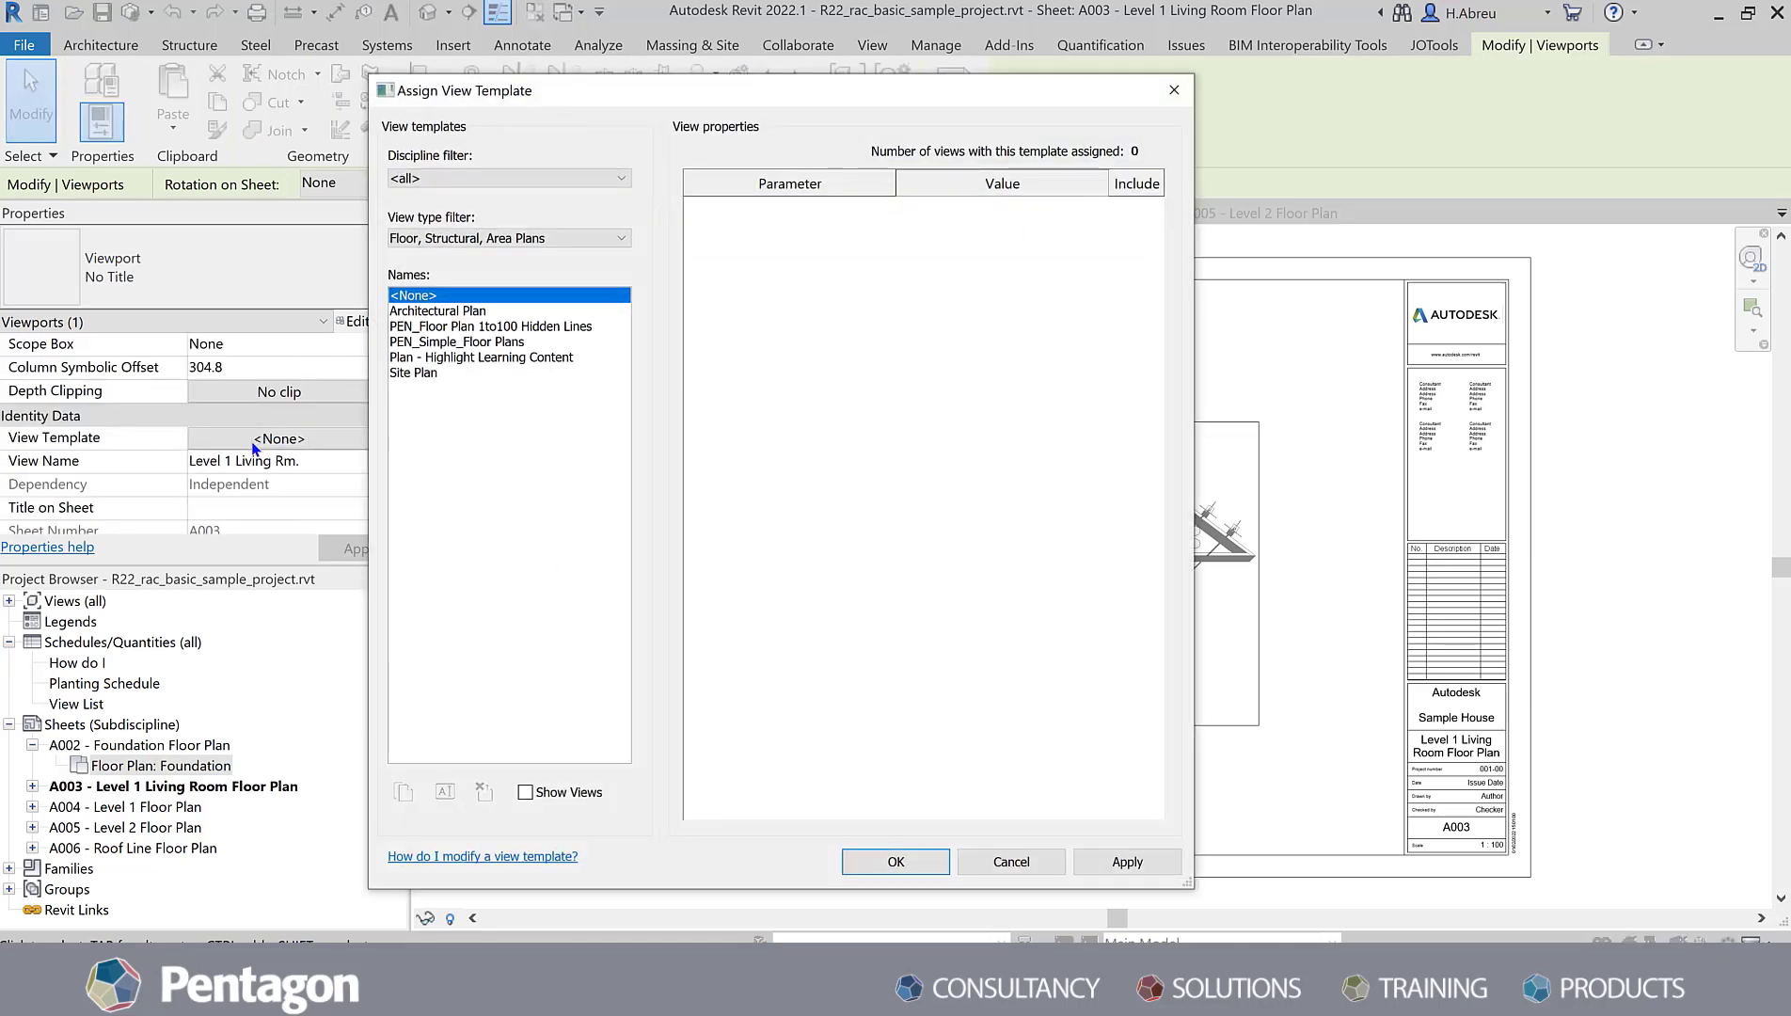
pyautogui.click(439, 342)
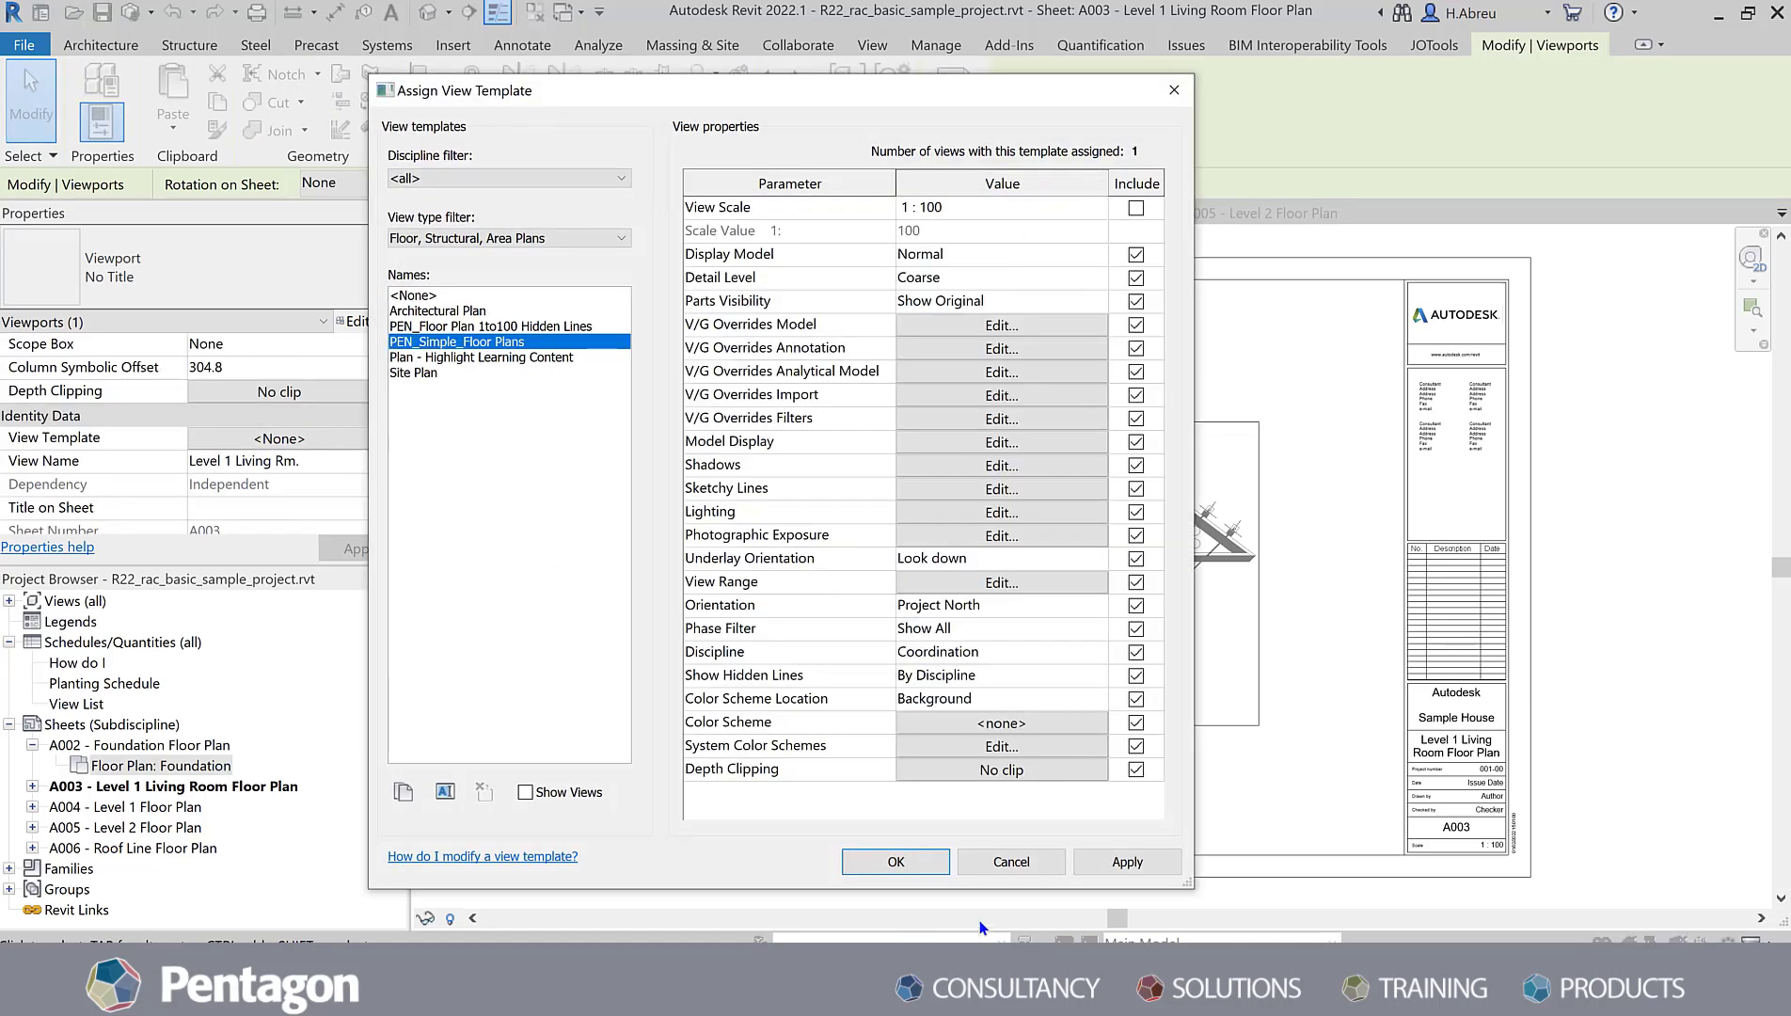
pyautogui.click(895, 863)
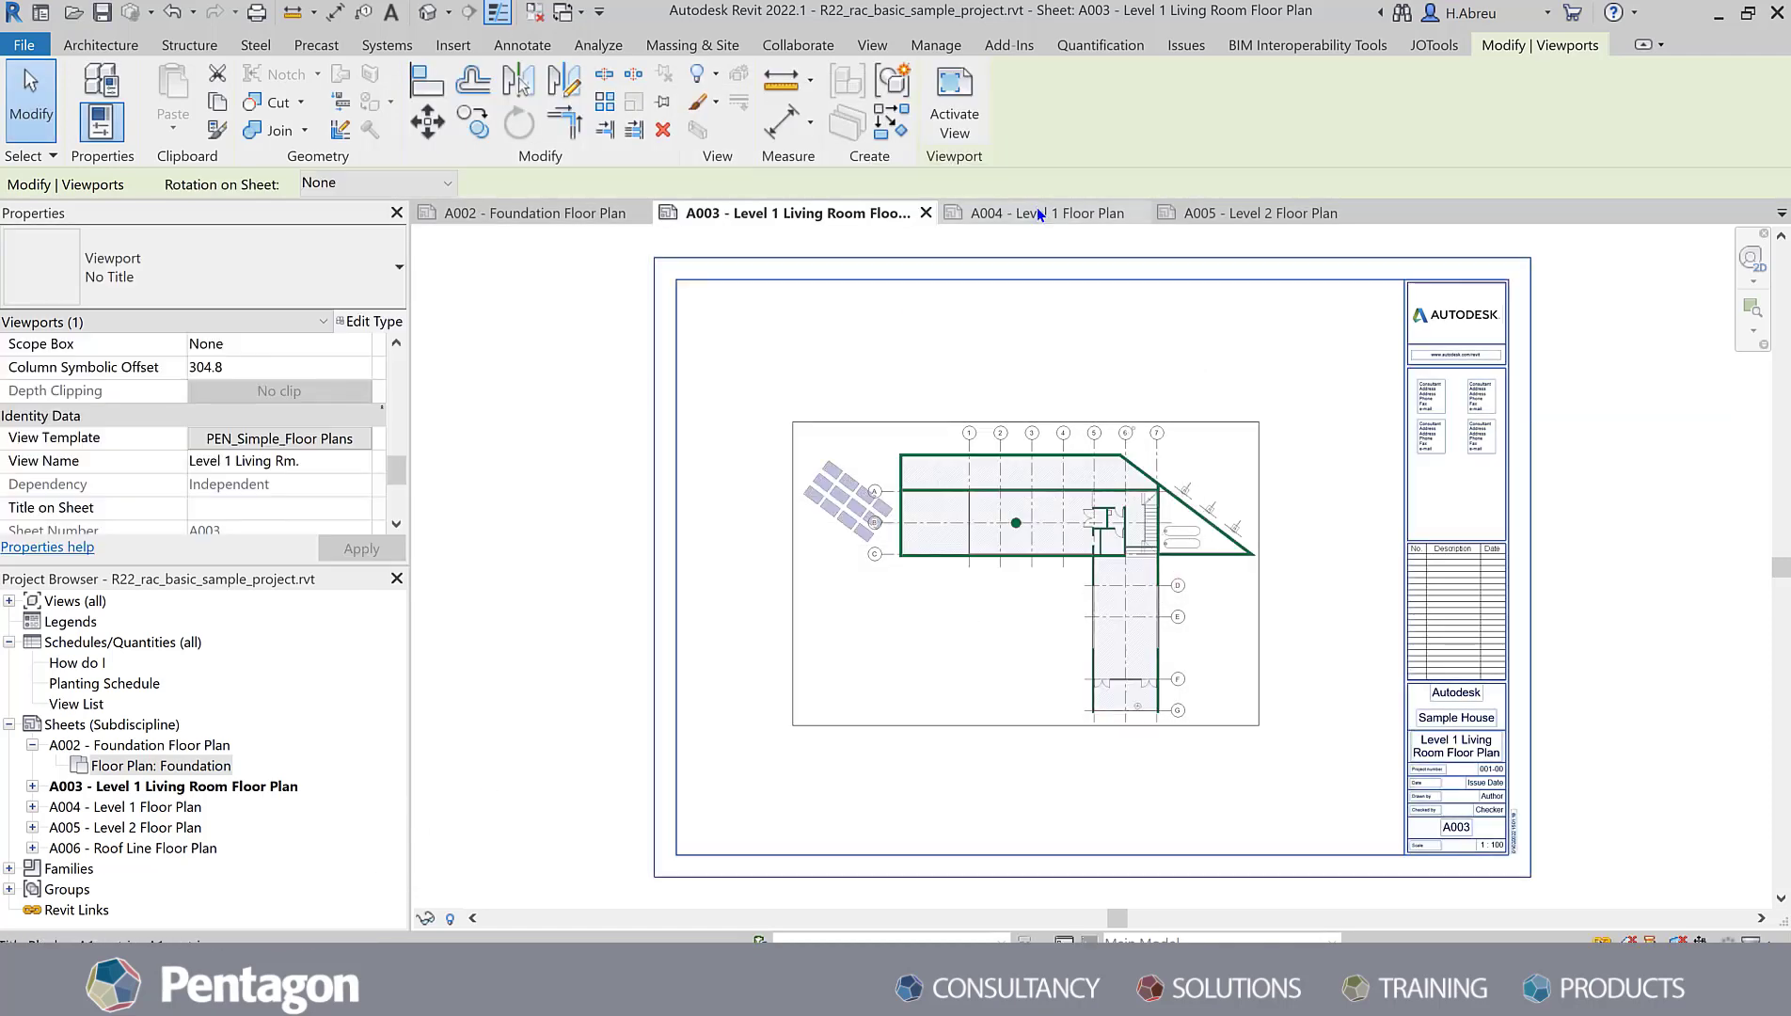
# Step: In the View List schedule, set sheet A004's view template to PEN_Simple_Floor Plans
pyautogui.click(552, 460)
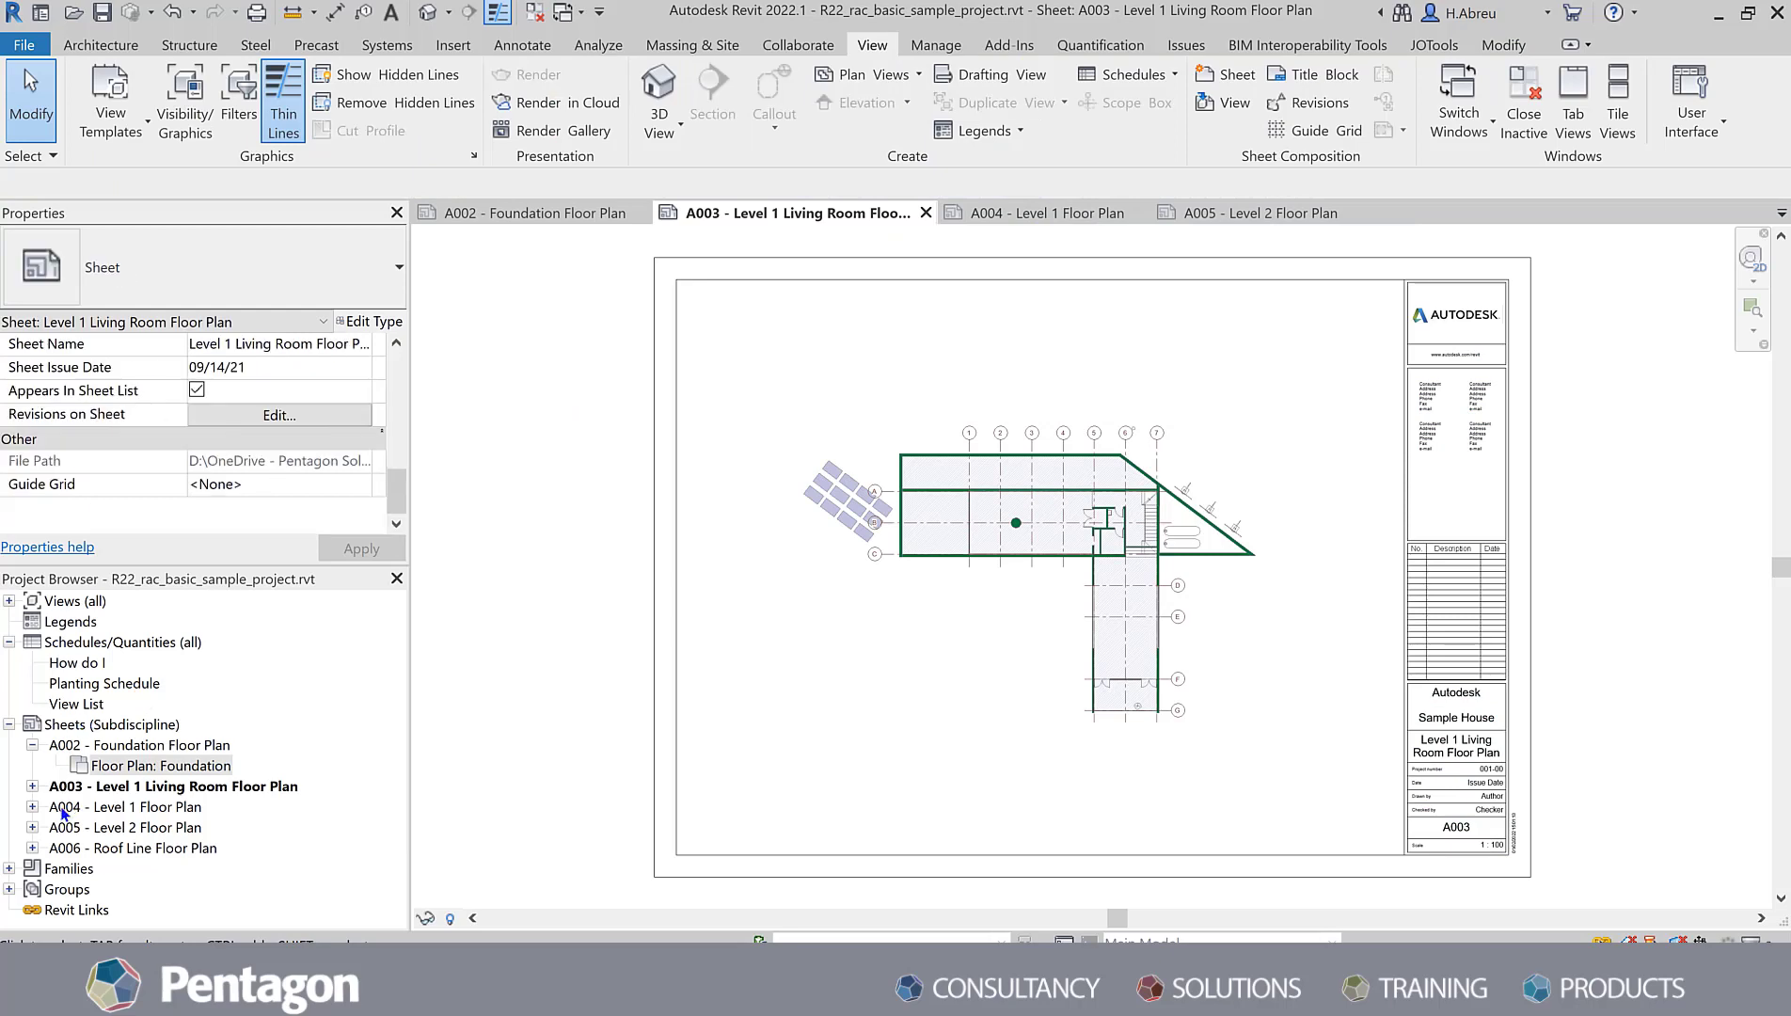
pyautogui.doubleClick(80, 706)
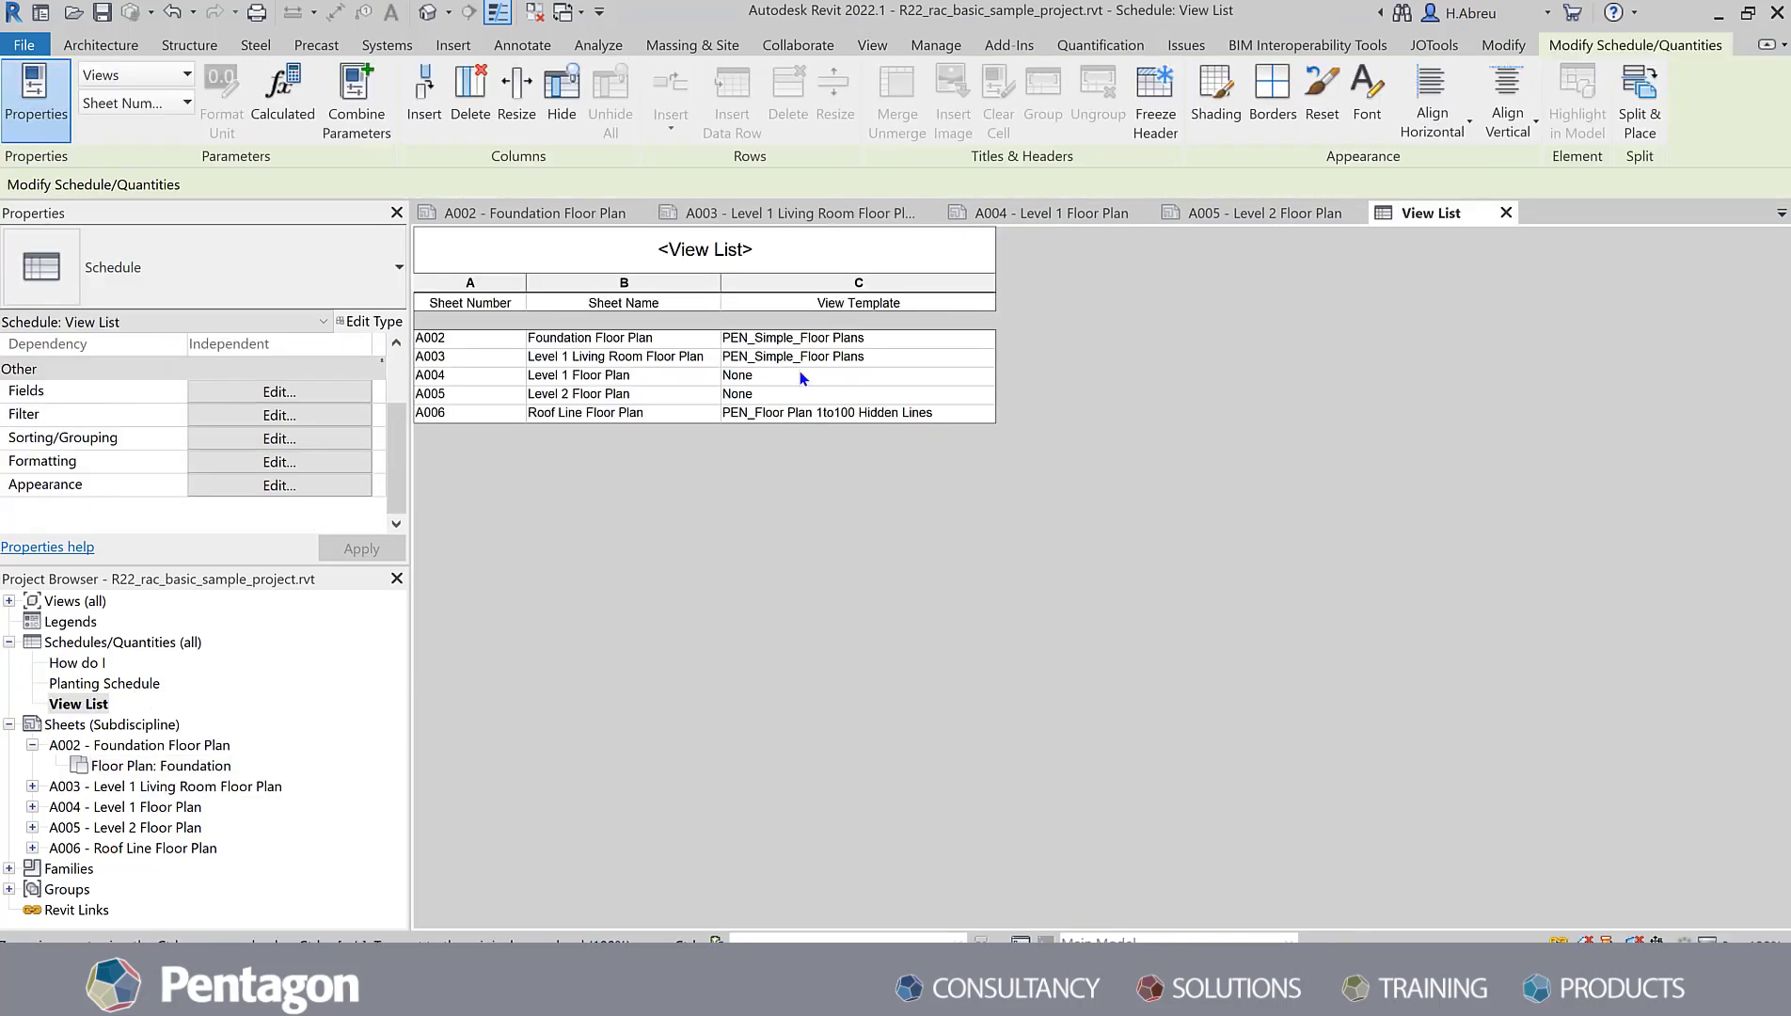
pyautogui.click(799, 373)
pyautogui.click(985, 378)
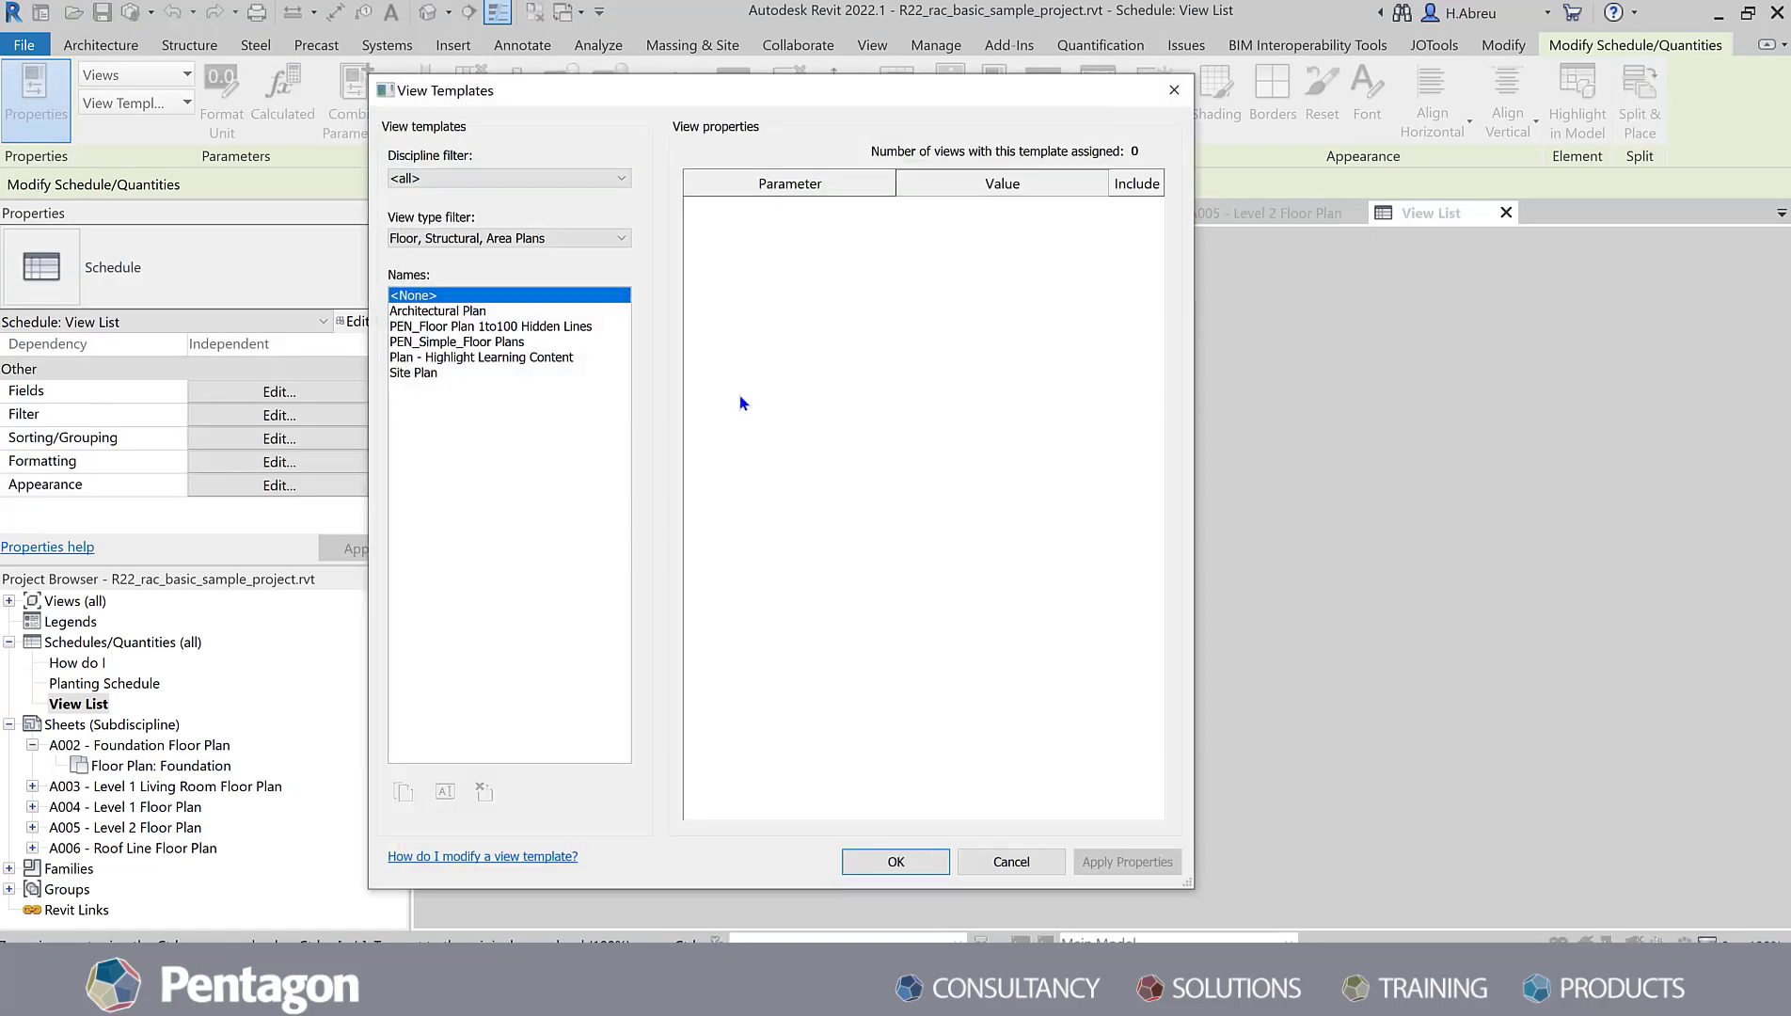
pyautogui.click(455, 327)
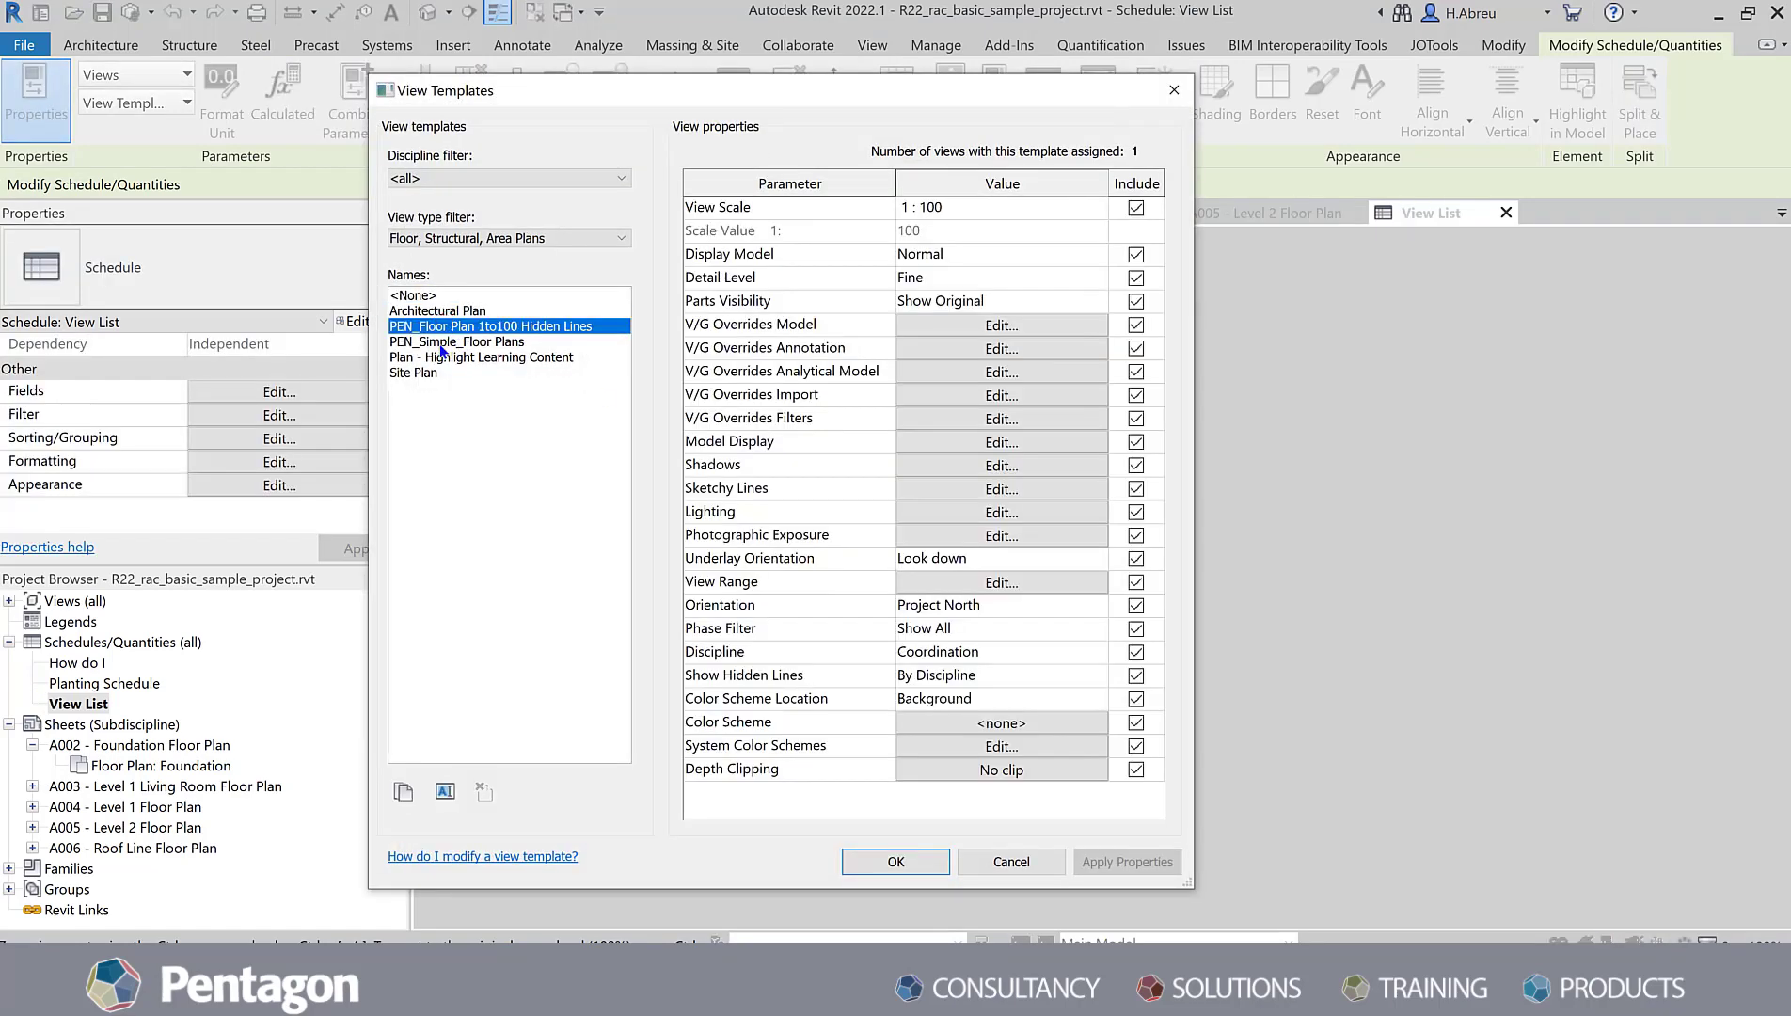
pyautogui.click(443, 342)
pyautogui.click(892, 858)
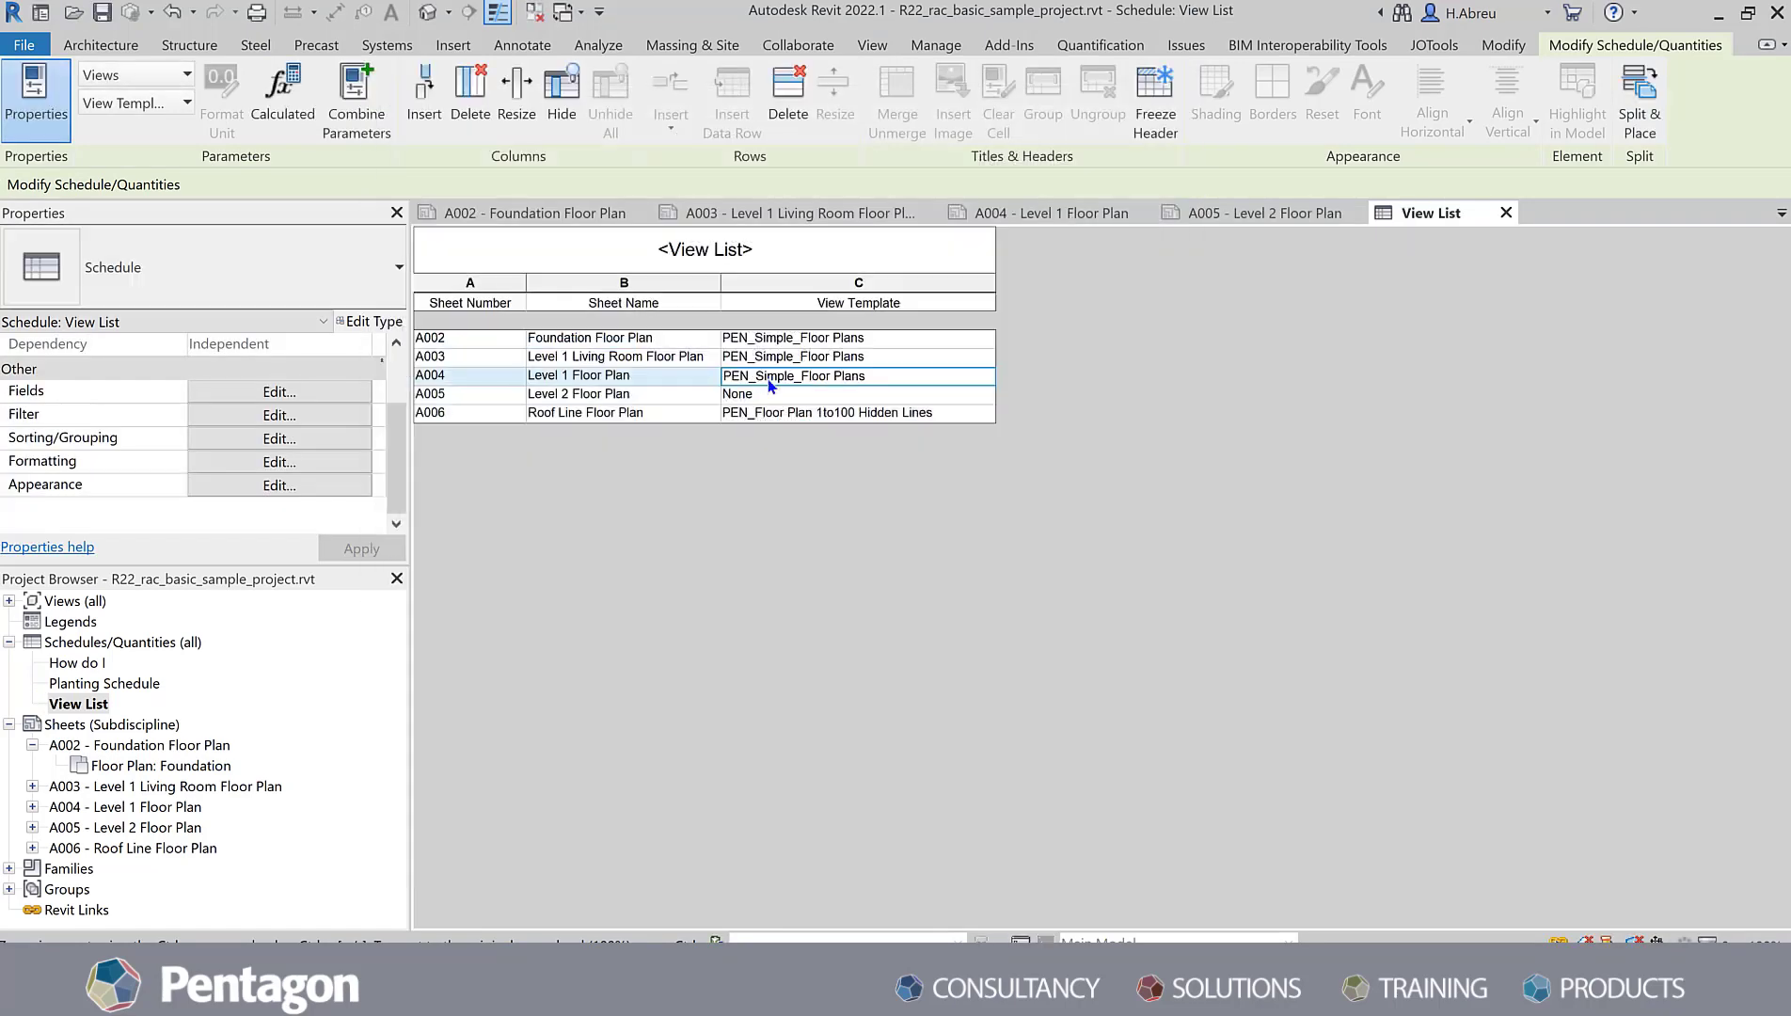
# Step: Set sheets A005 and A006 to PEN_Simple_Floor Plans, then close the View List
pyautogui.click(760, 394)
pyautogui.click(986, 395)
pyautogui.click(443, 342)
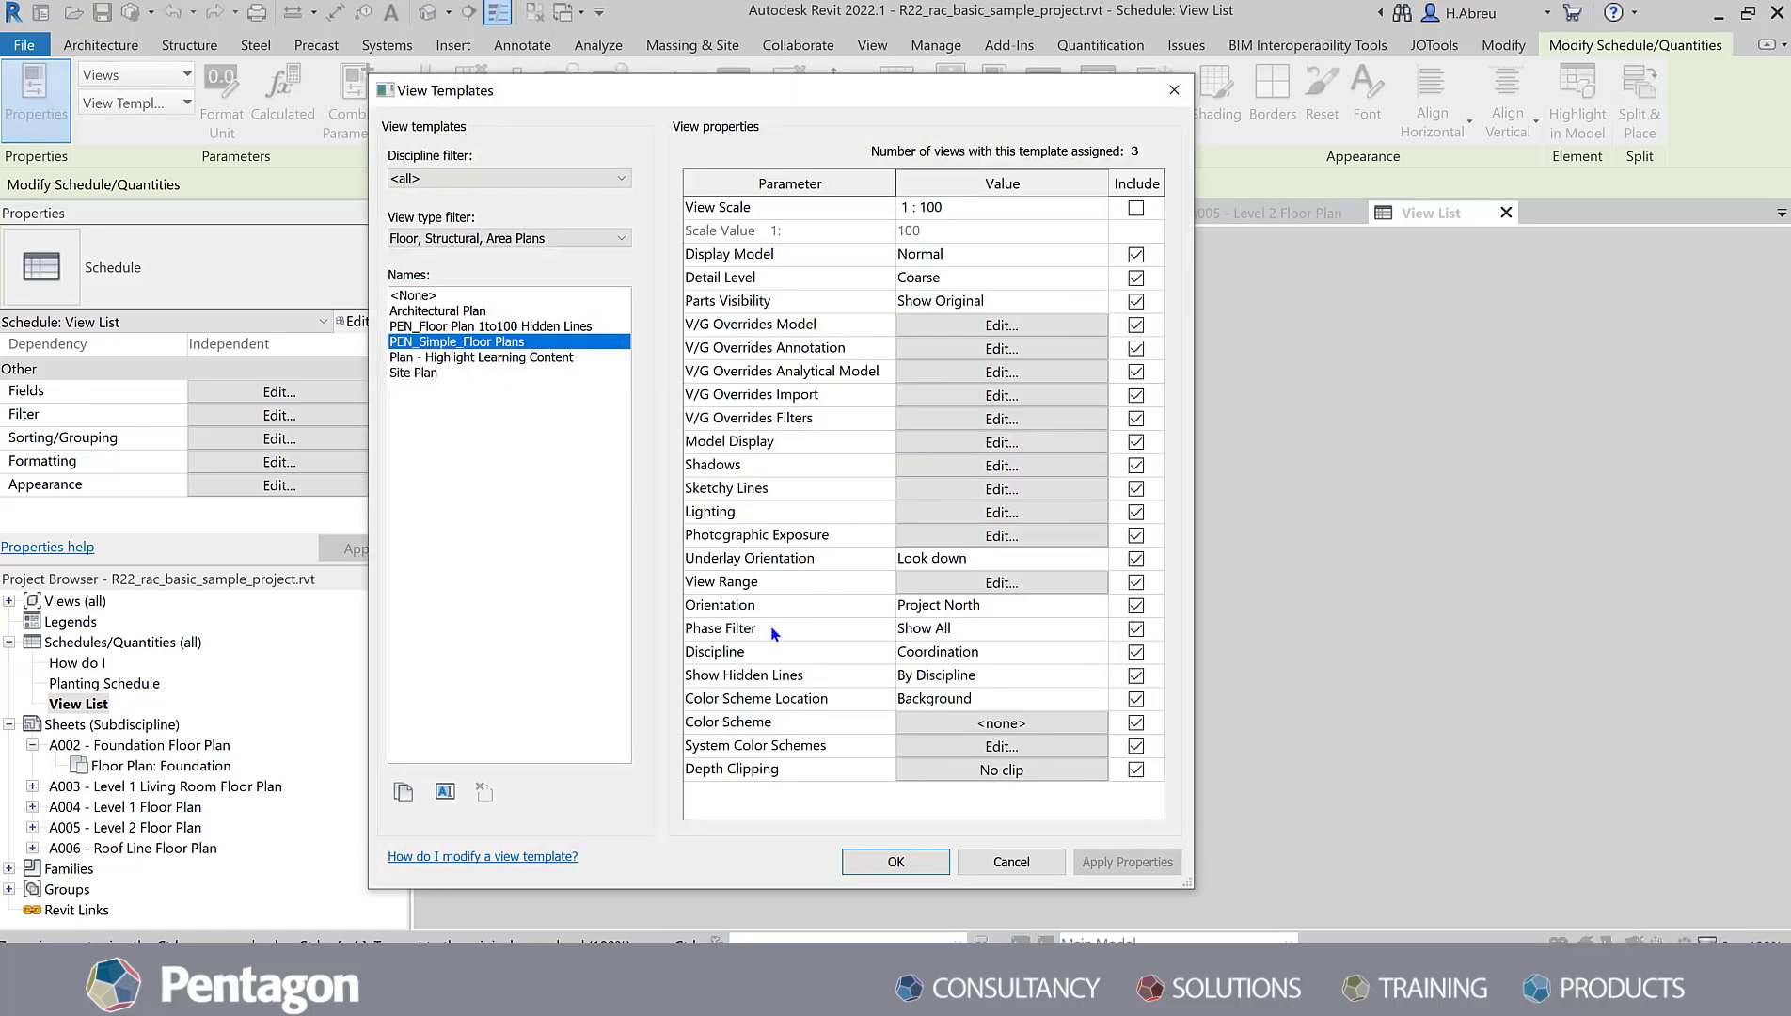
pyautogui.click(894, 860)
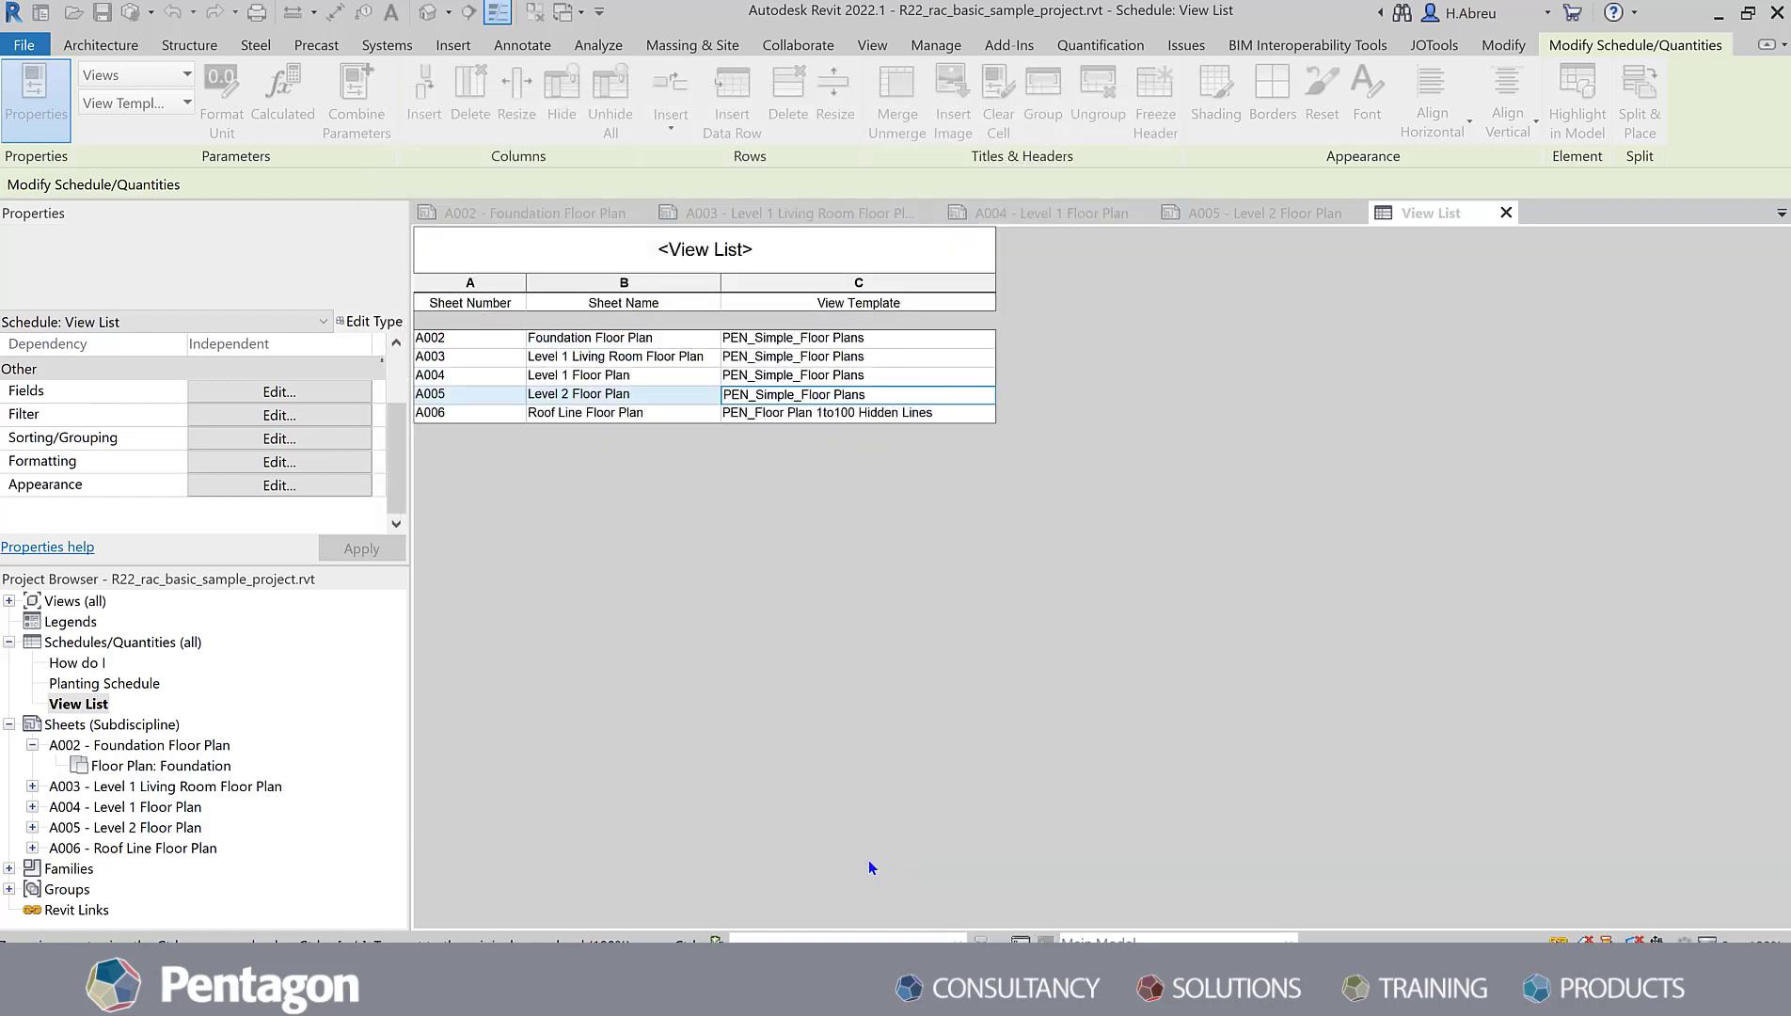
pyautogui.click(911, 412)
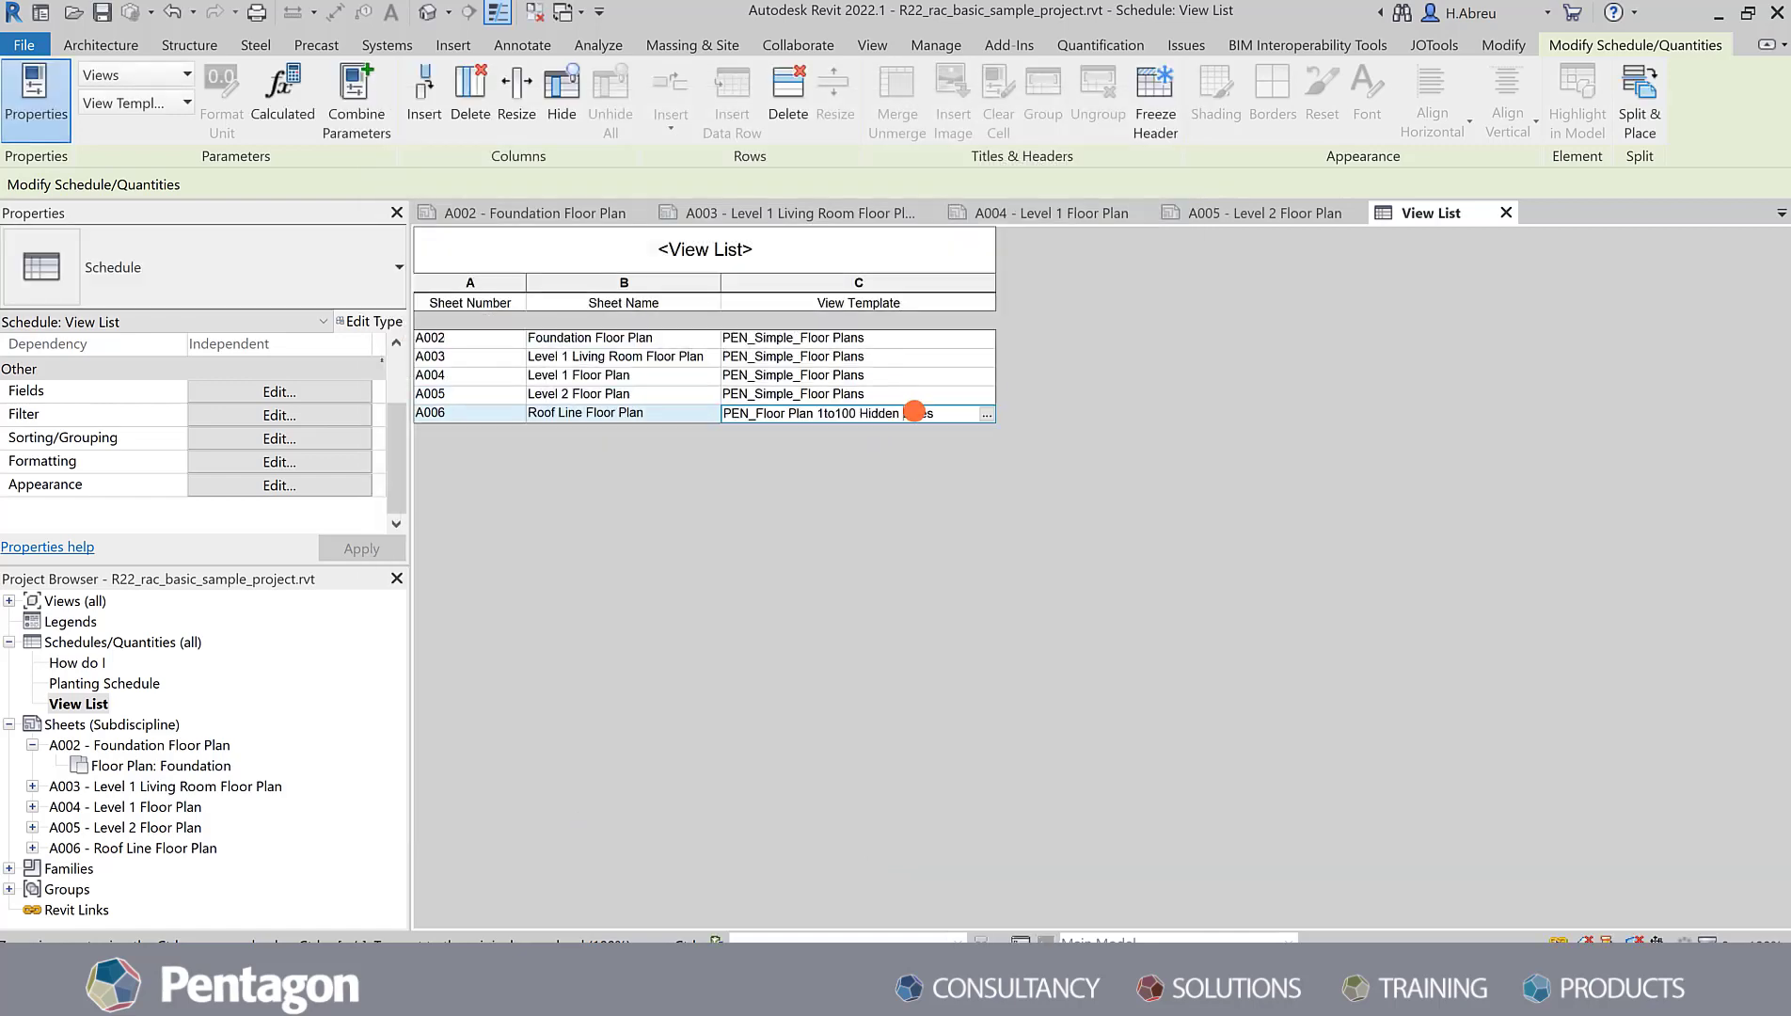
pyautogui.click(988, 414)
pyautogui.click(461, 341)
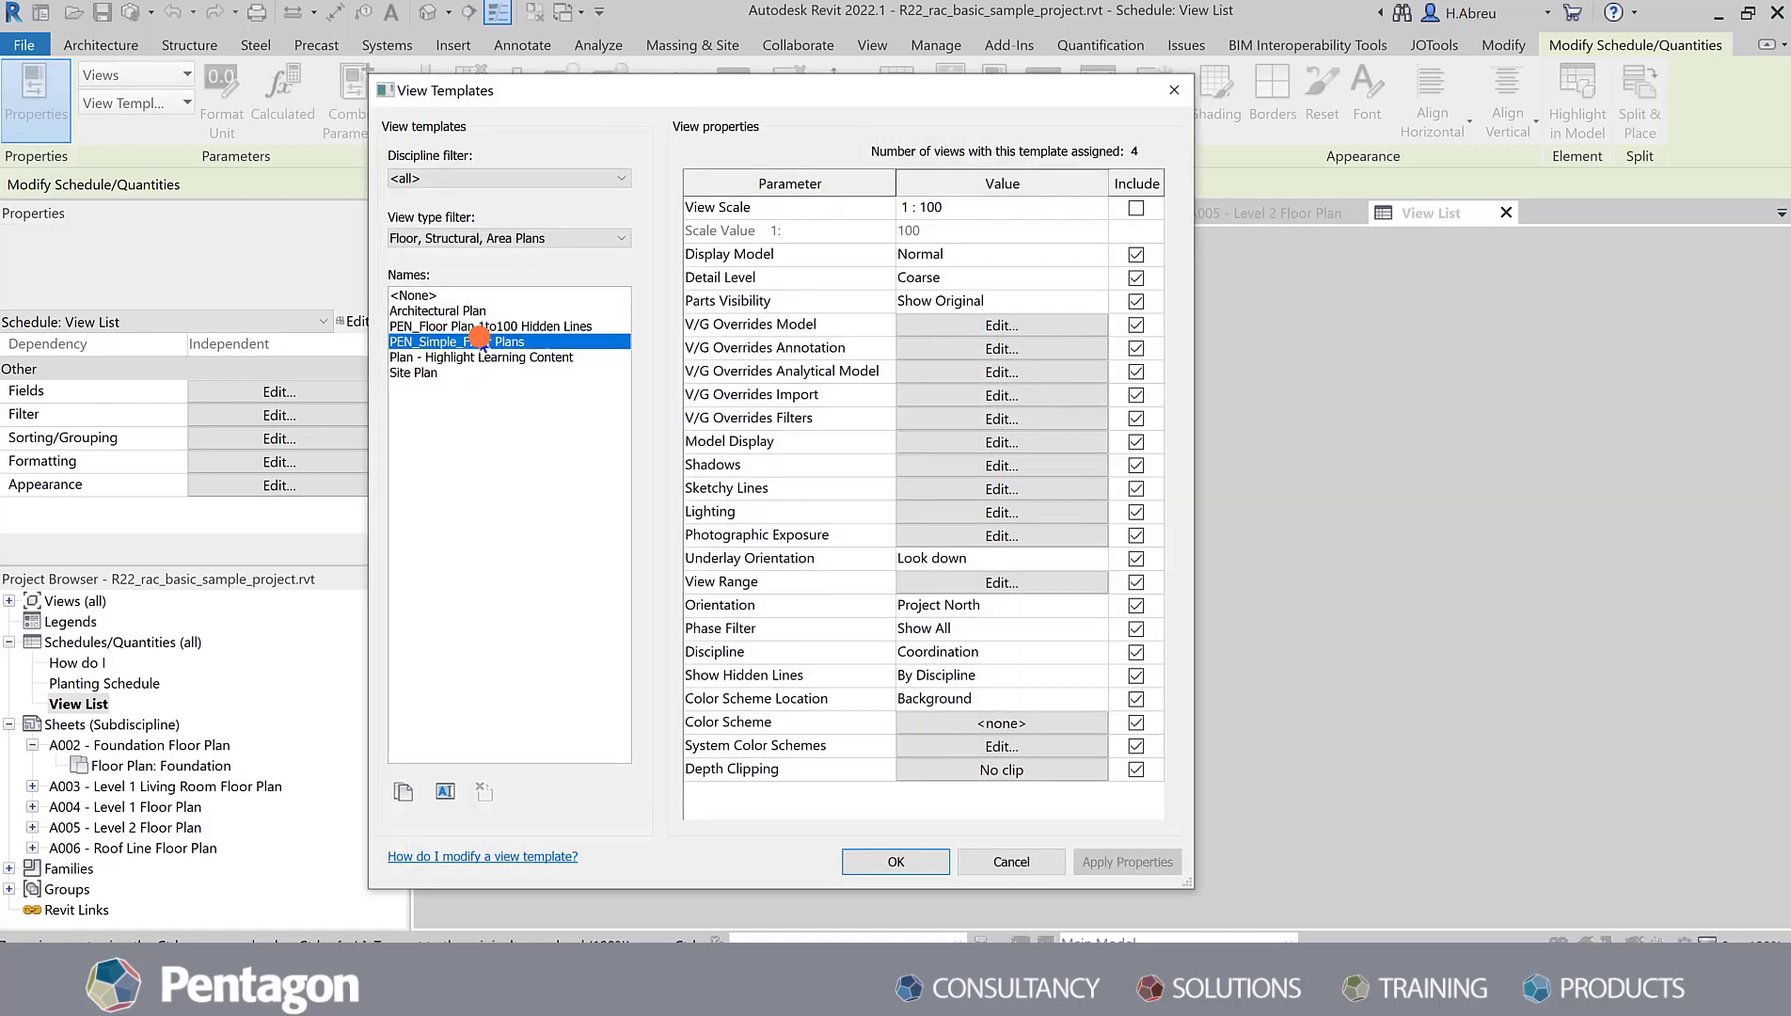
pyautogui.click(893, 857)
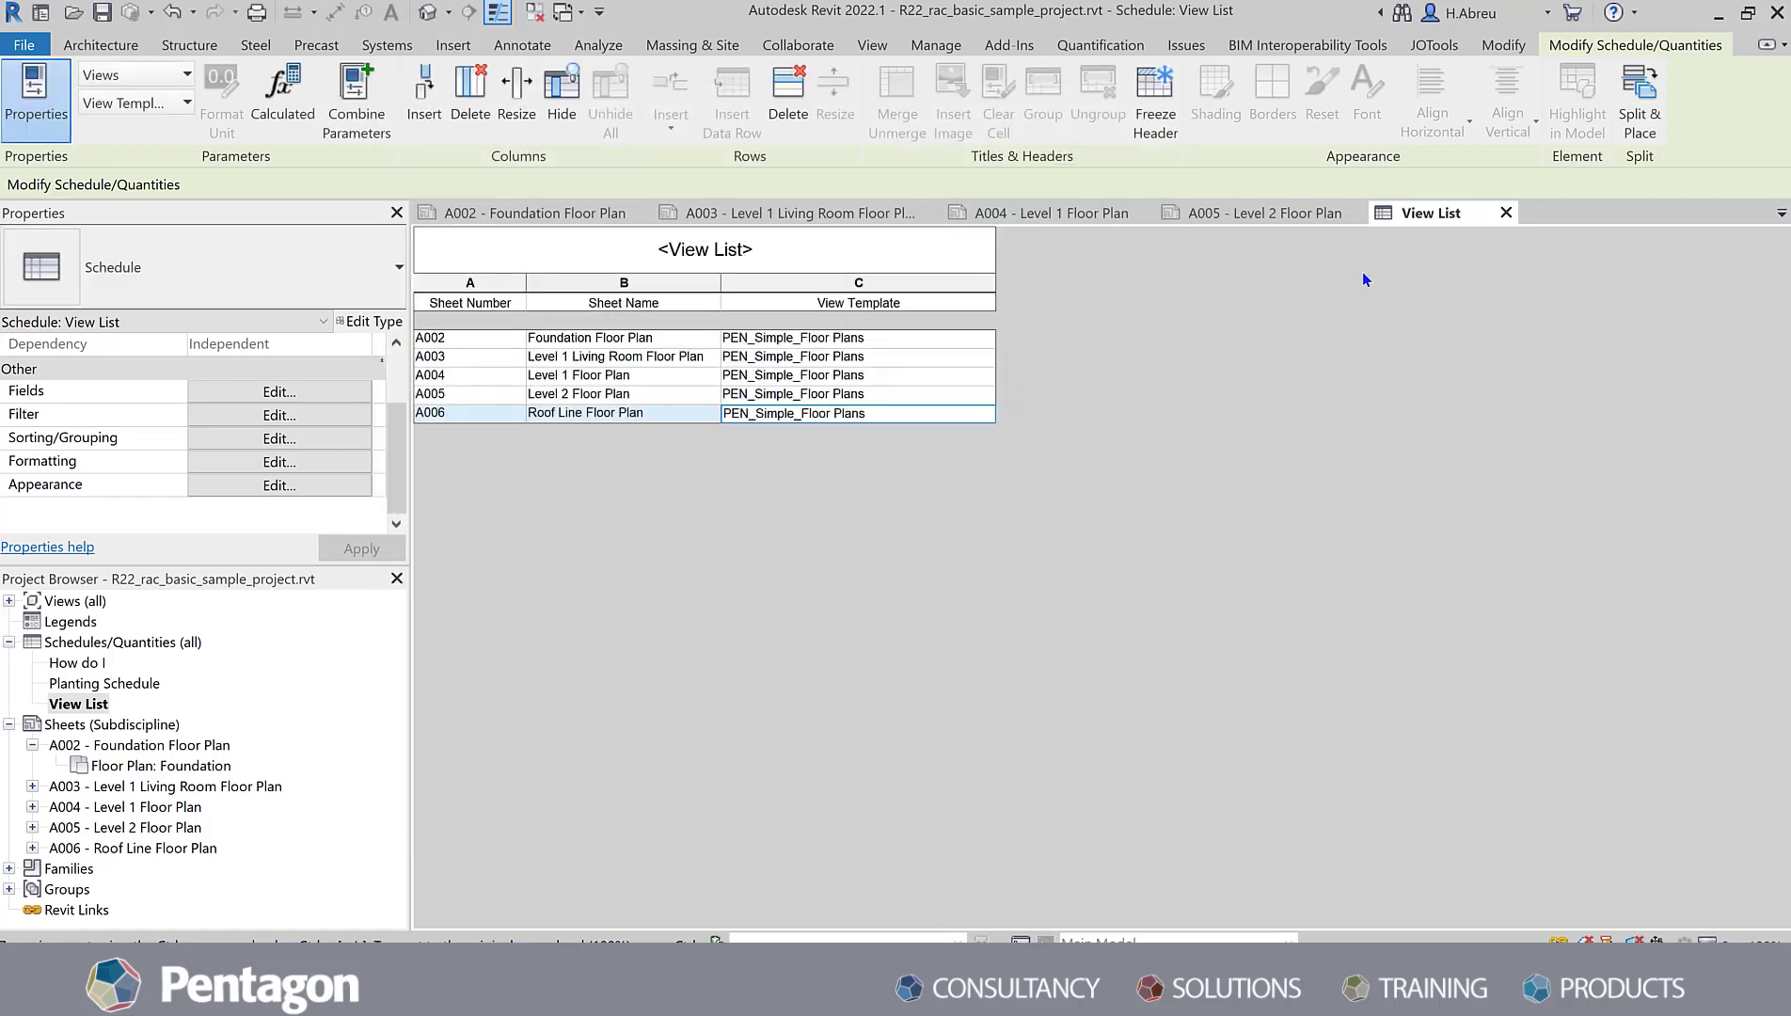
pyautogui.click(1506, 213)
# Step: Tile the open sheets side by side with WT and fit sheet A005 in its pane
pyautogui.click(584, 492)
pyautogui.press('w')
pyautogui.press('t')
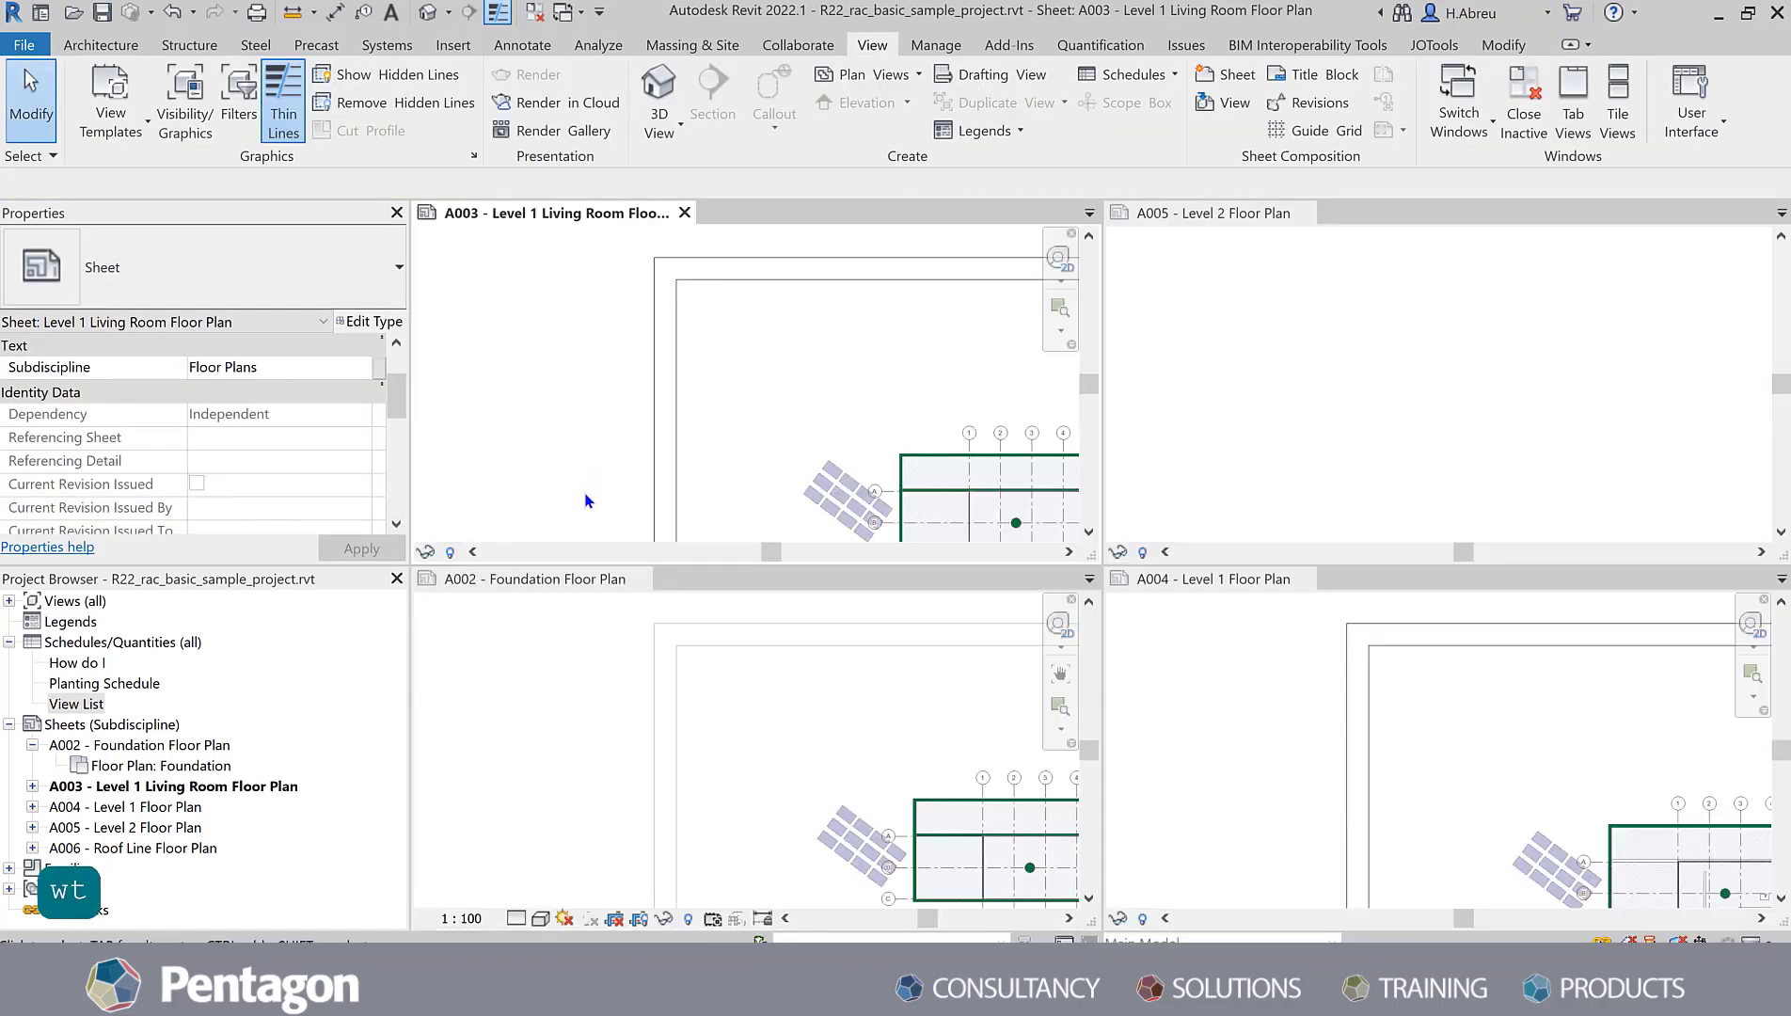
pyautogui.click(1222, 376)
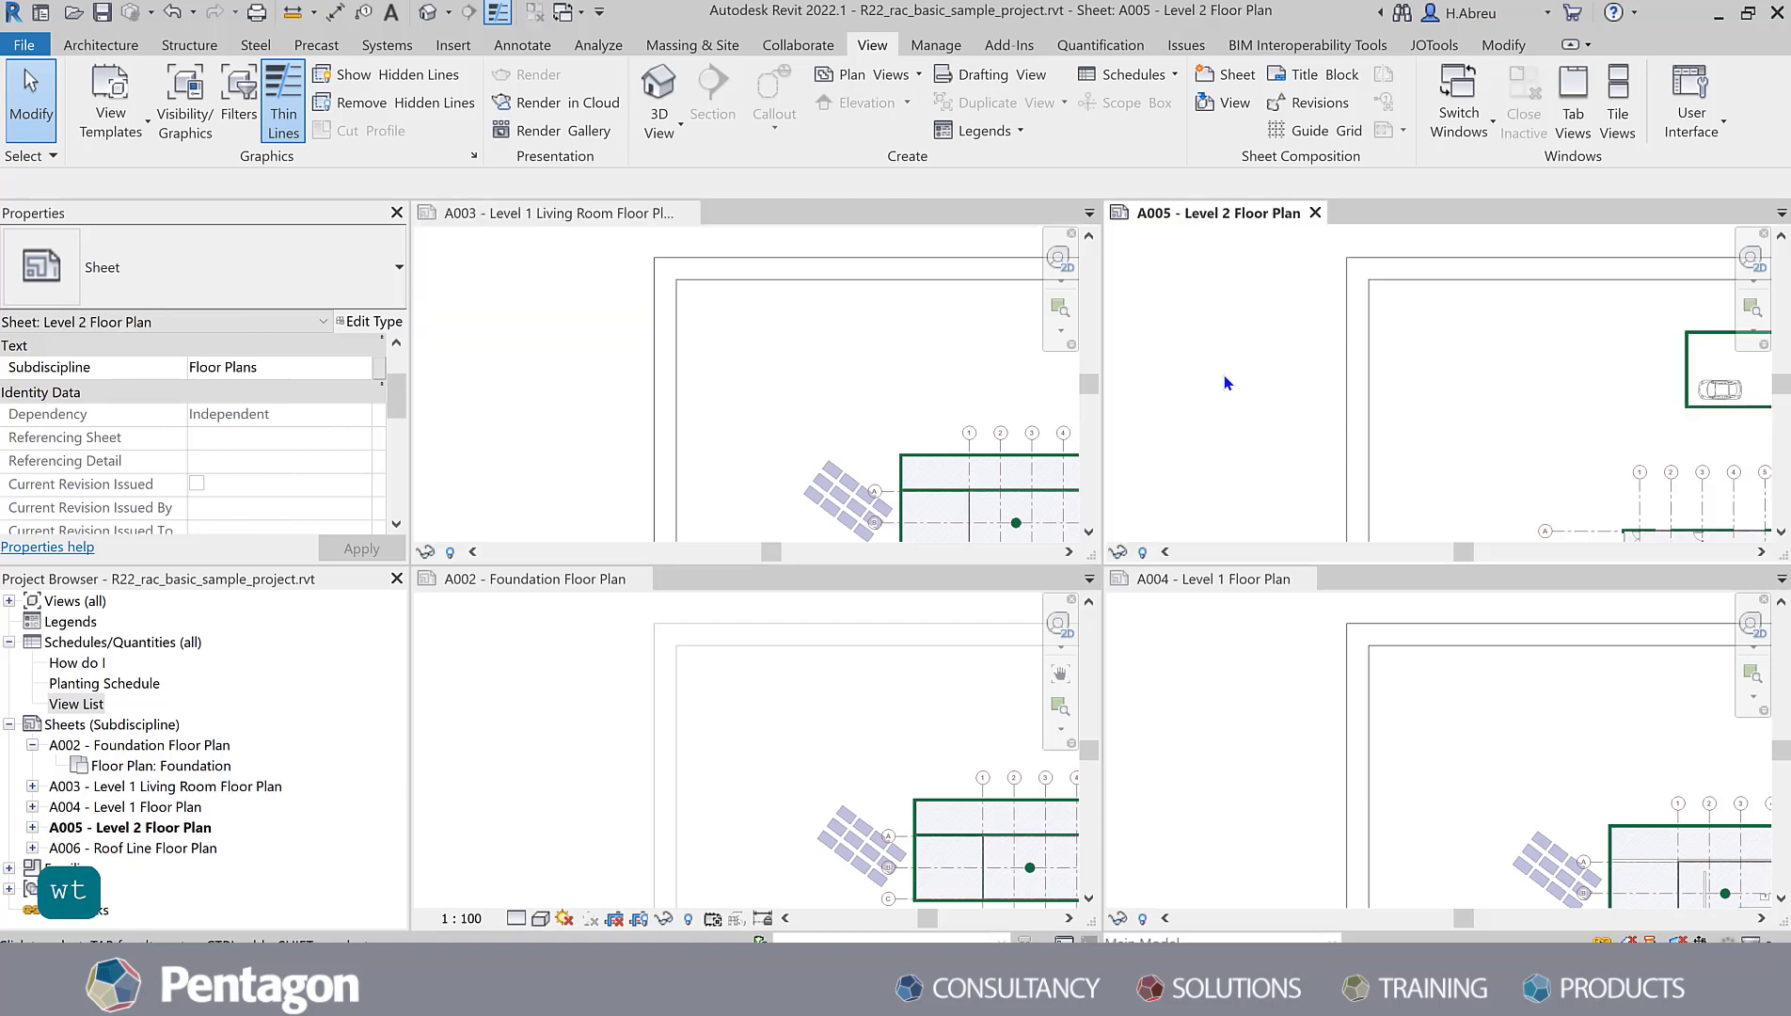
pyautogui.middleClick(1223, 376)
# Step: Fit sheets A002 and A003 to their panes with ZE, after activating the A004 pane
pyautogui.click(1283, 793)
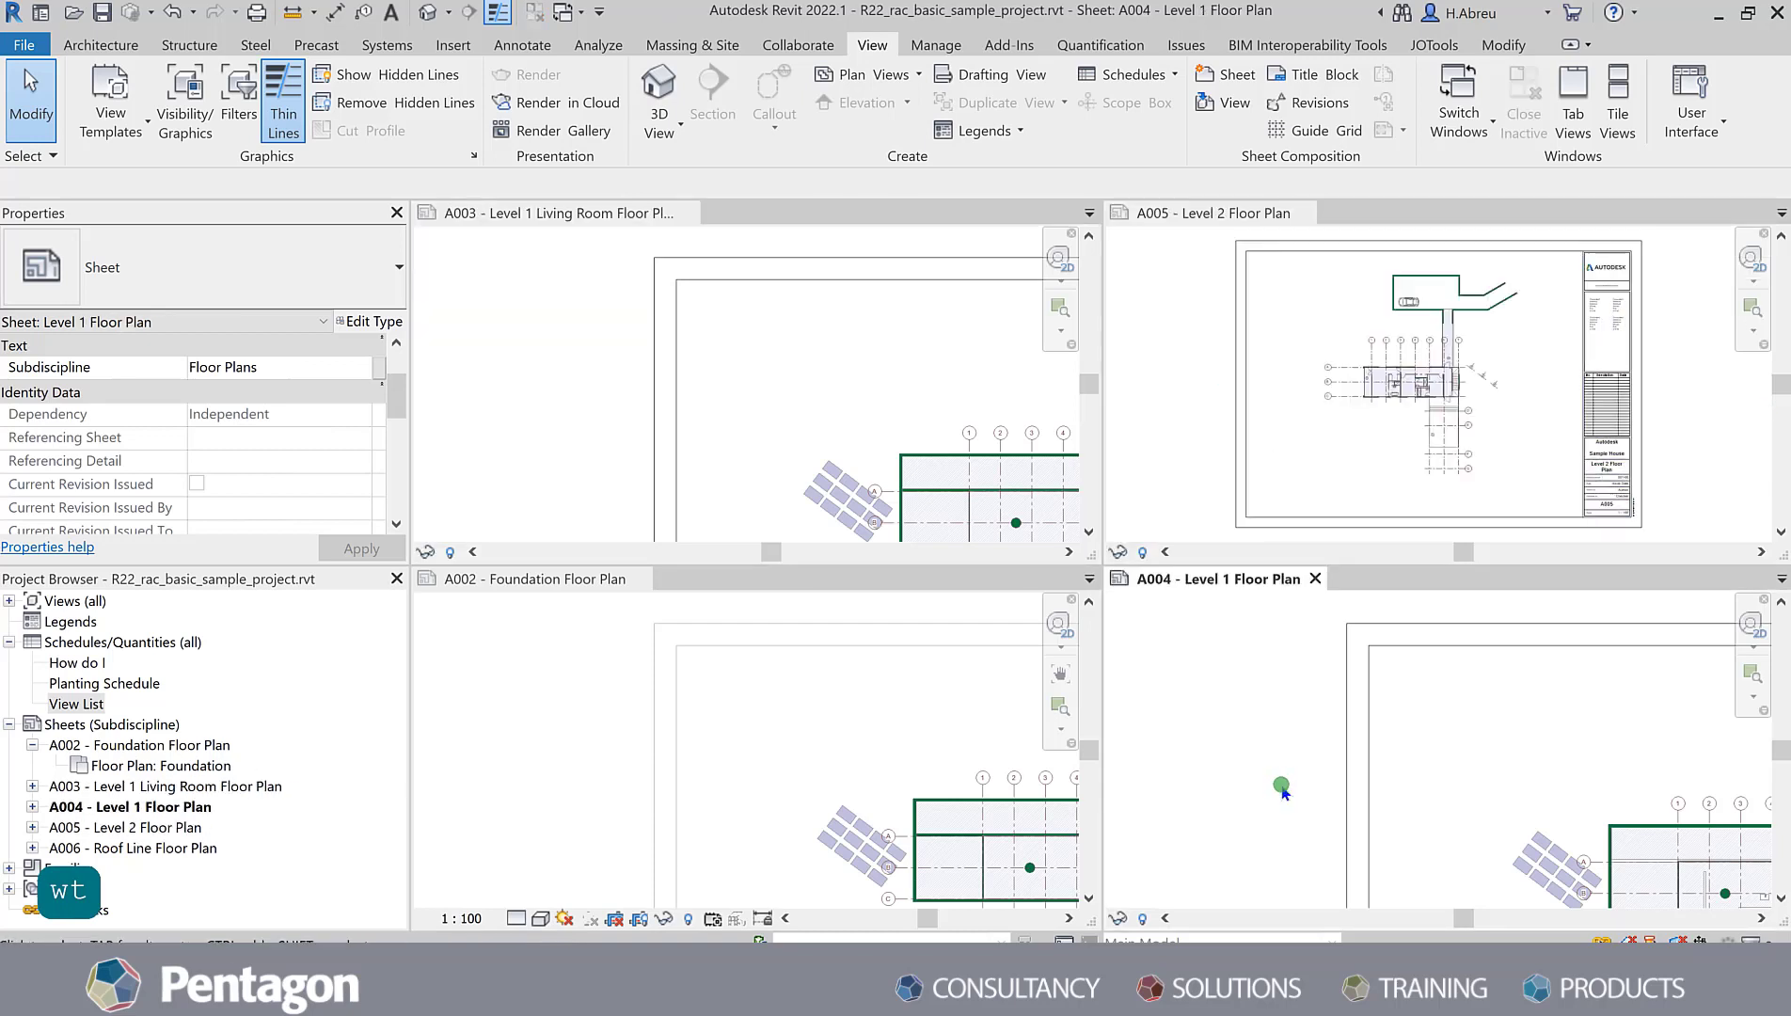
pyautogui.click(1258, 748)
pyautogui.click(567, 736)
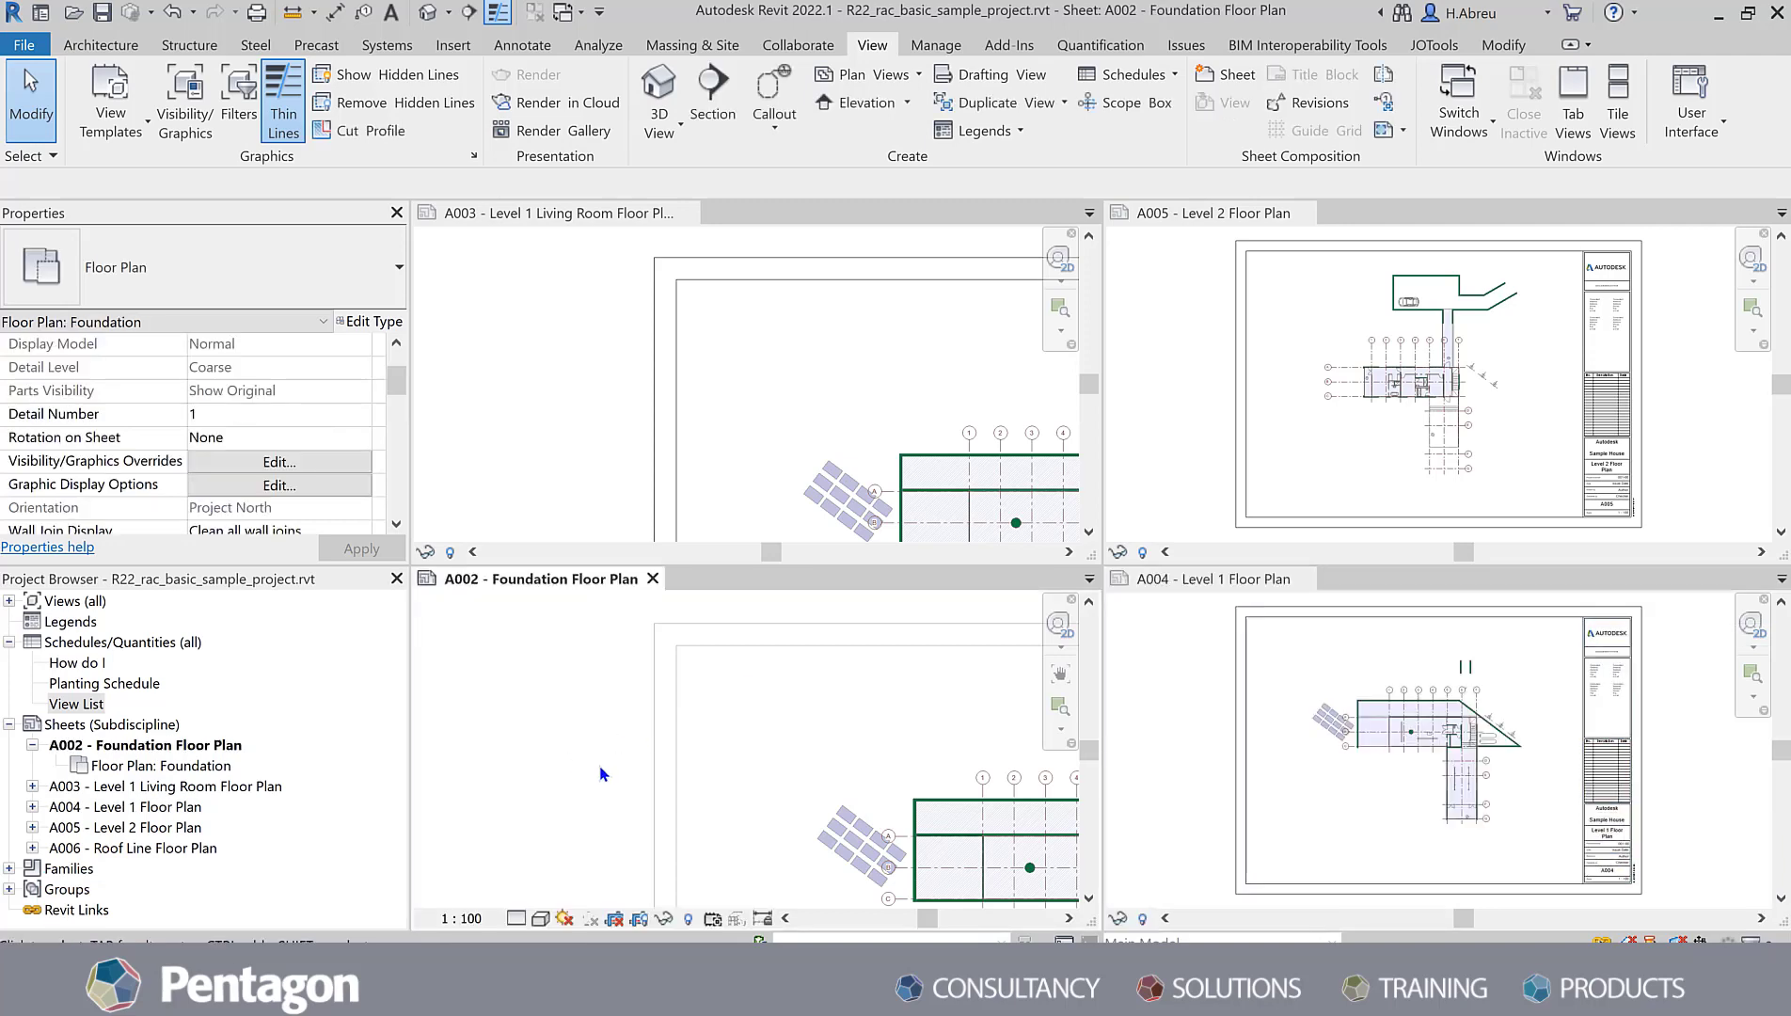
pyautogui.press('z')
pyautogui.press('e')
pyautogui.click(519, 372)
pyautogui.press('z')
pyautogui.press('e')
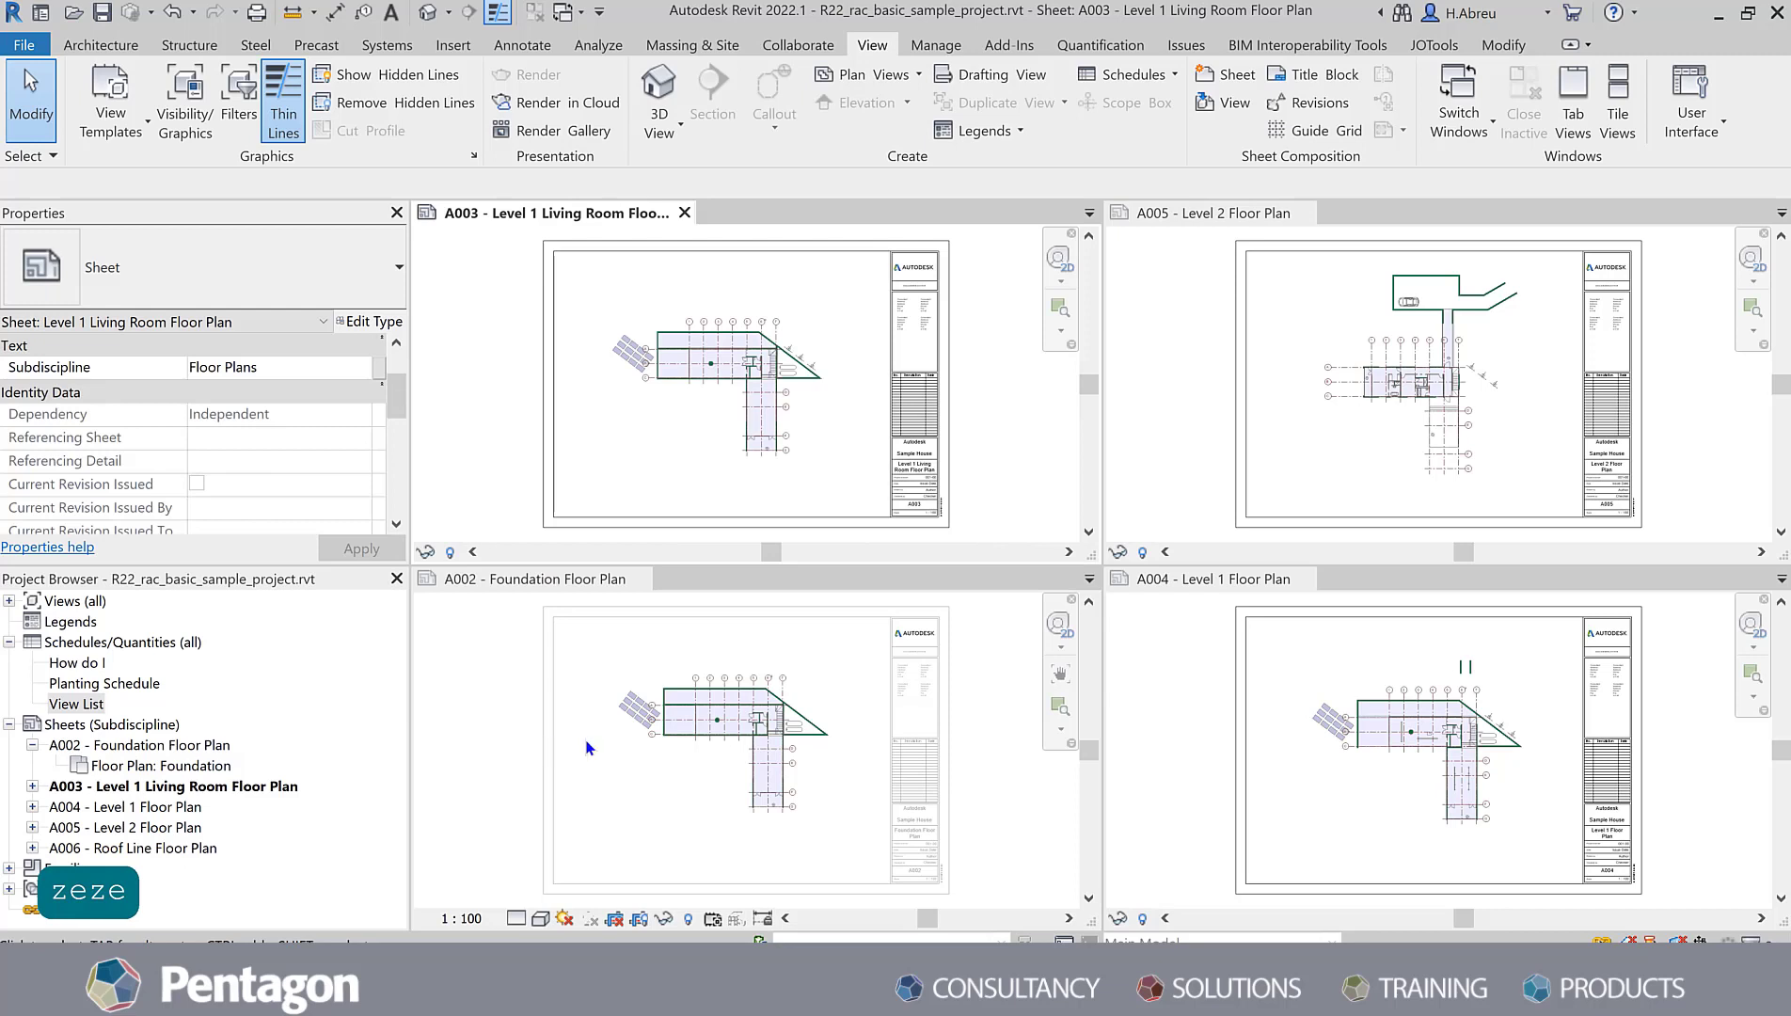